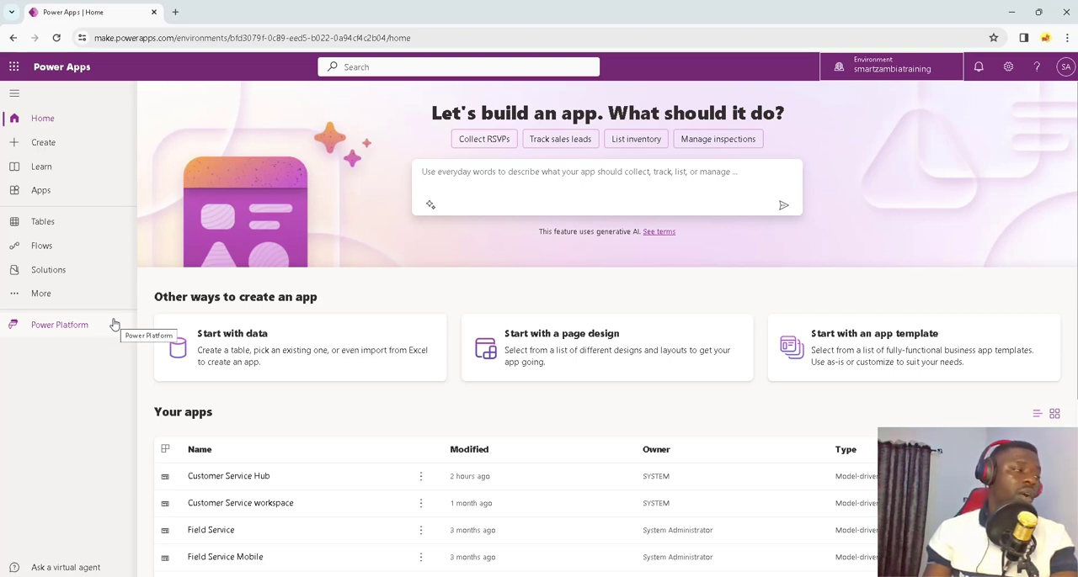
Step: Start a new solution in the environment with the display name Data Upsert
{"action": "left_click", "coordinate": [48, 270]}
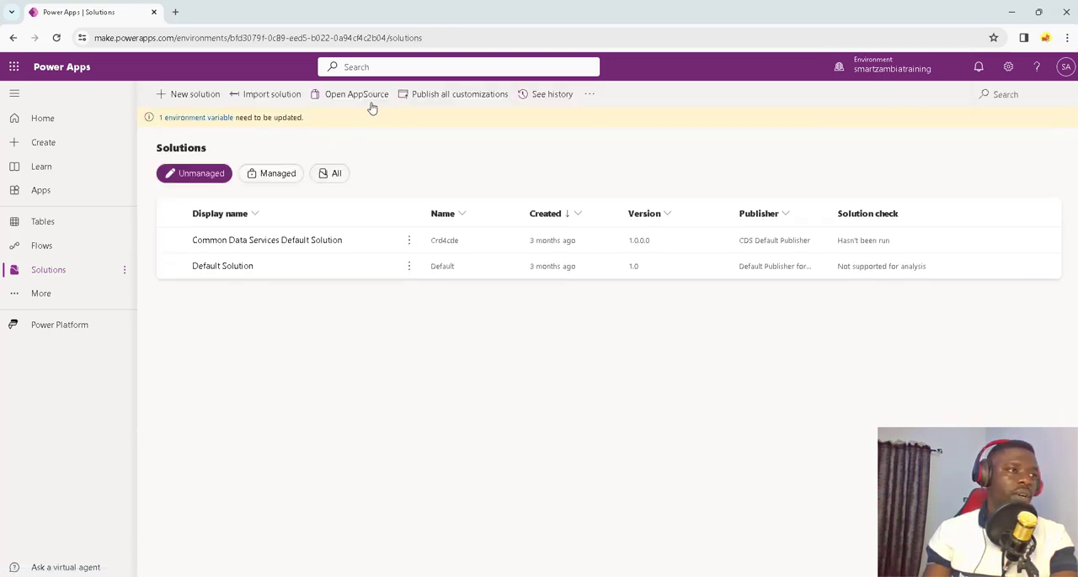
{"action": "left_click", "coordinate": [187, 94]}
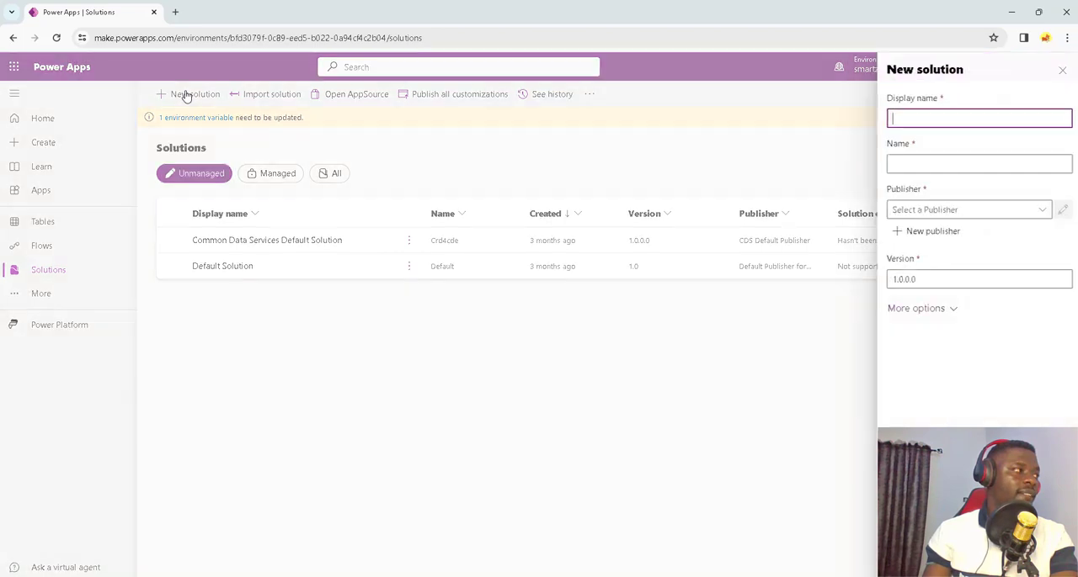
{"action": "left_click", "coordinate": [915, 118]}
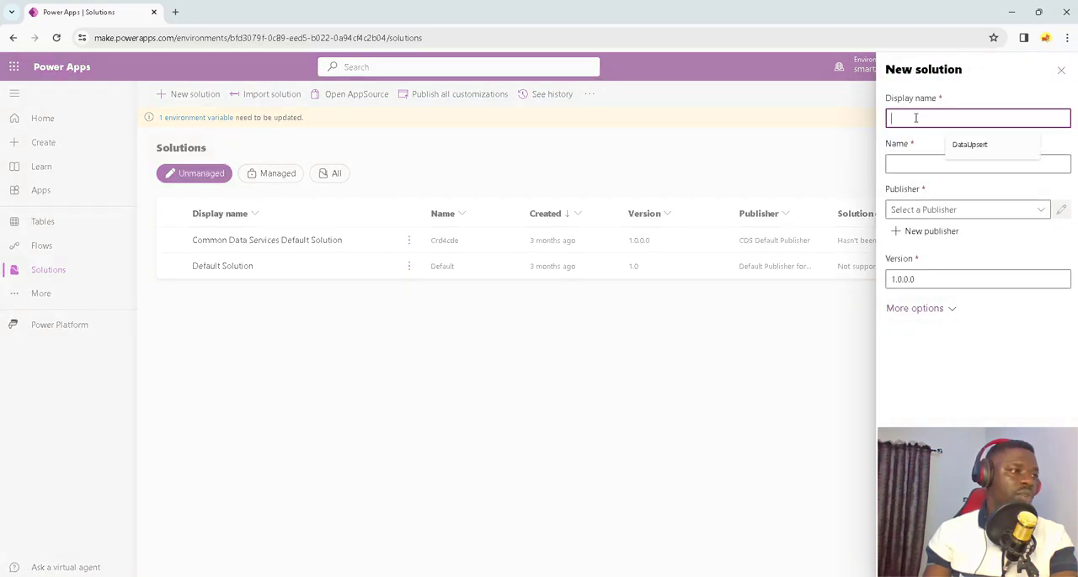
{"action": "type", "text": "Data Upsert"}
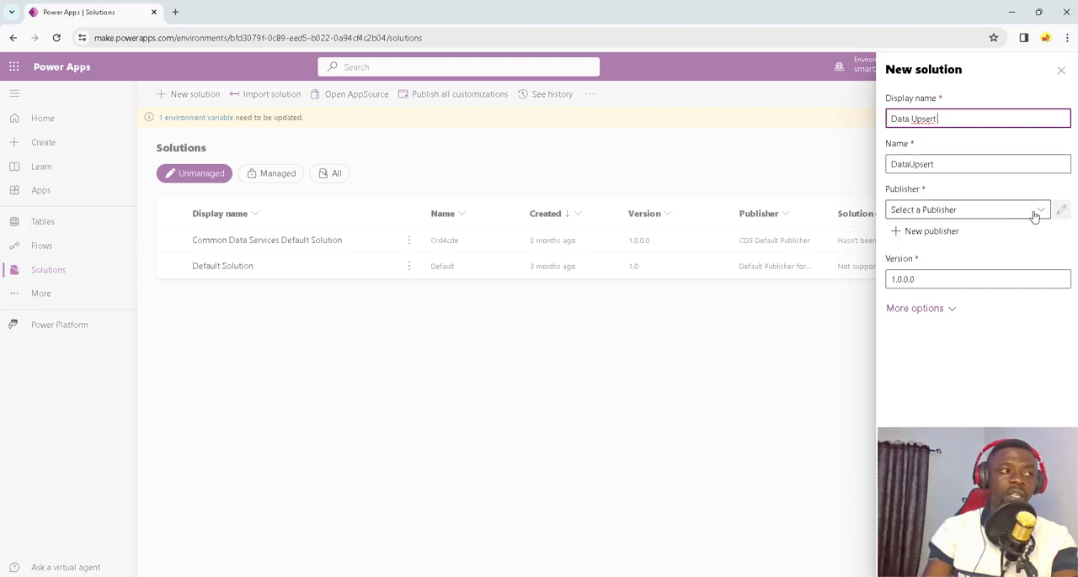
{"action": "left_click", "coordinate": [920, 239]}
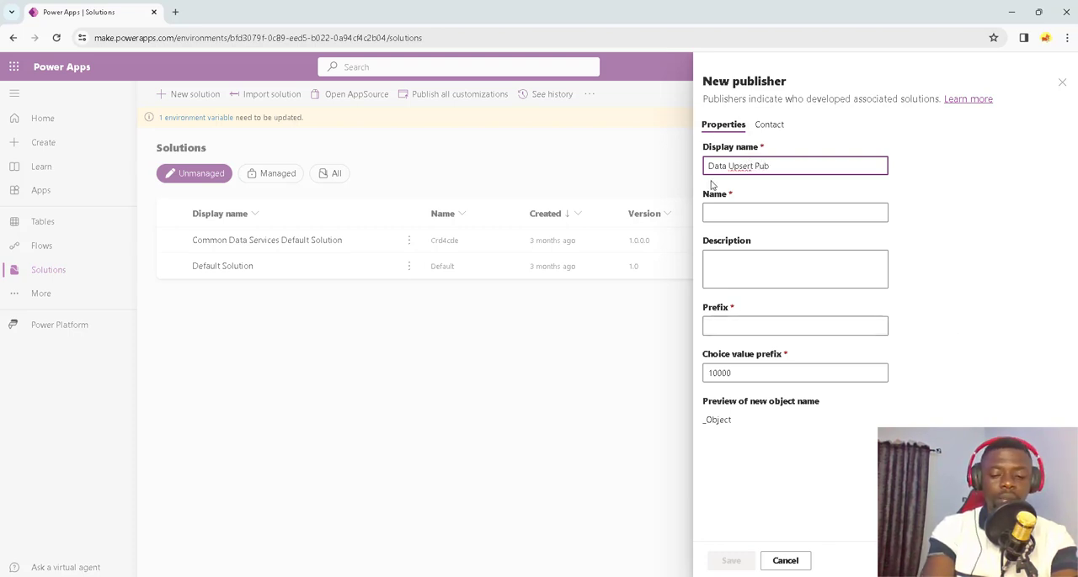
{"action": "left_click", "coordinate": [753, 210]}
{"action": "left_click_drag", "start_coordinate": [777, 165], "coordinate": [701, 172]}
{"action": "left_click", "coordinate": [796, 562]}
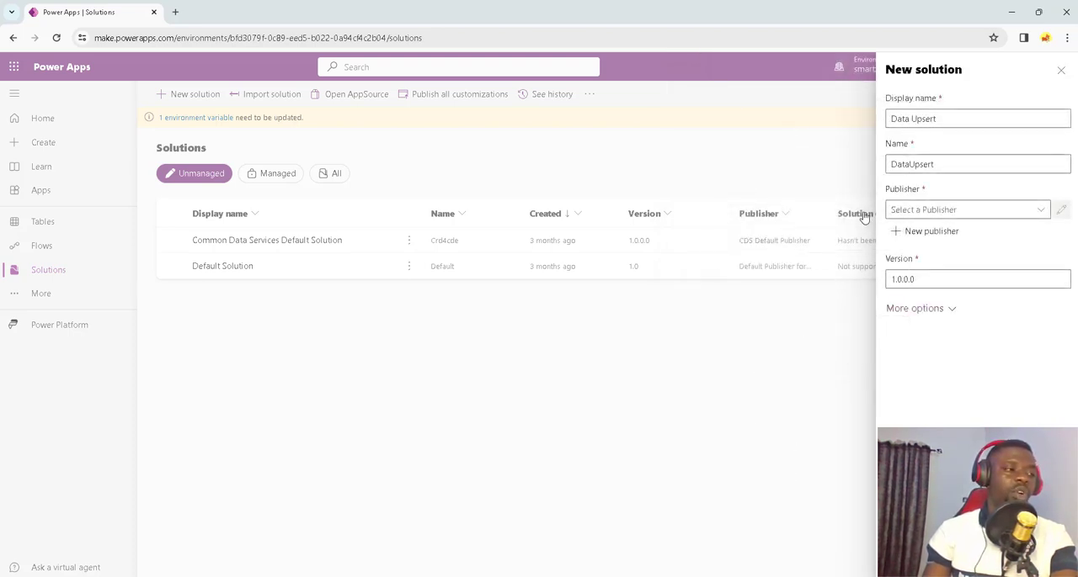
Step: Assign CDS Default Publisher (Crcc31c) as the solution's publisher and create the solution
{"action": "left_click", "coordinate": [1038, 211]}
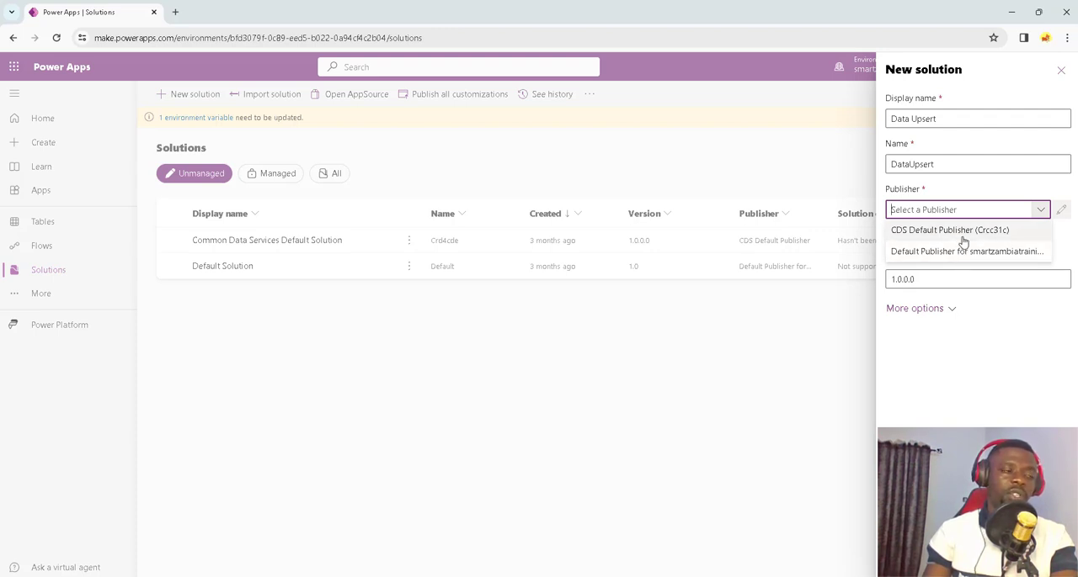
{"action": "left_click", "coordinate": [963, 236]}
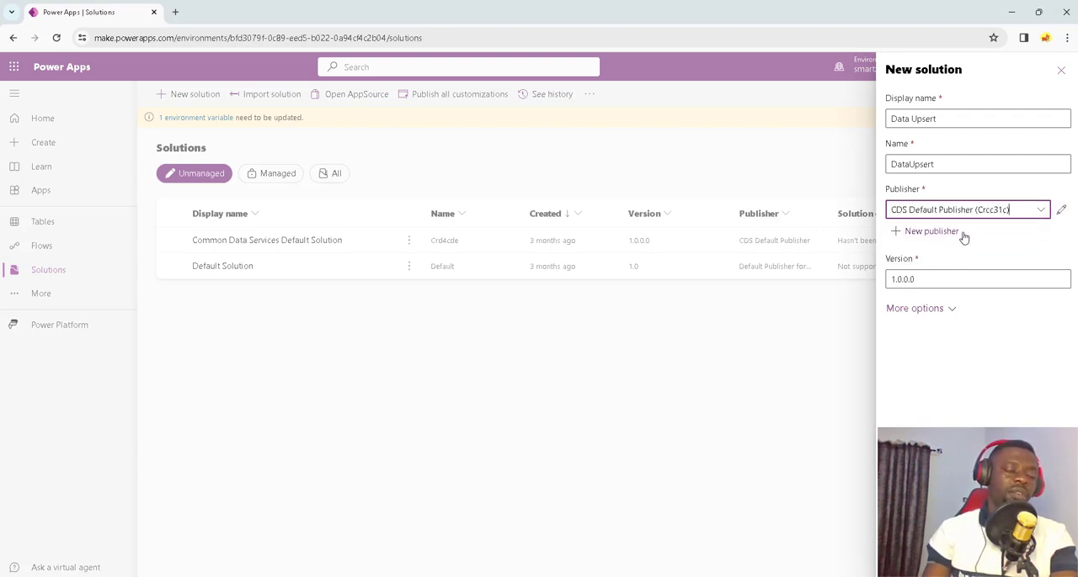
{"action": "left_click", "coordinate": [912, 556]}
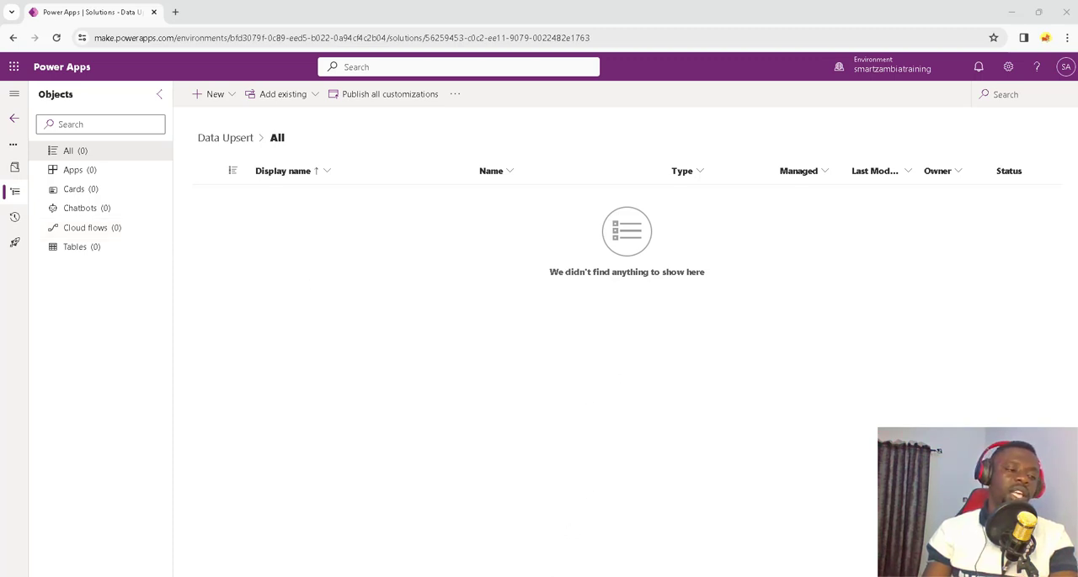
Step: Switch to File Explorer and open Customer table 1.xlsx from the Dataflow upsert folder
{"action": "mouse_move", "coordinate": [504, 576]}
{"action": "left_click", "coordinate": [467, 549]}
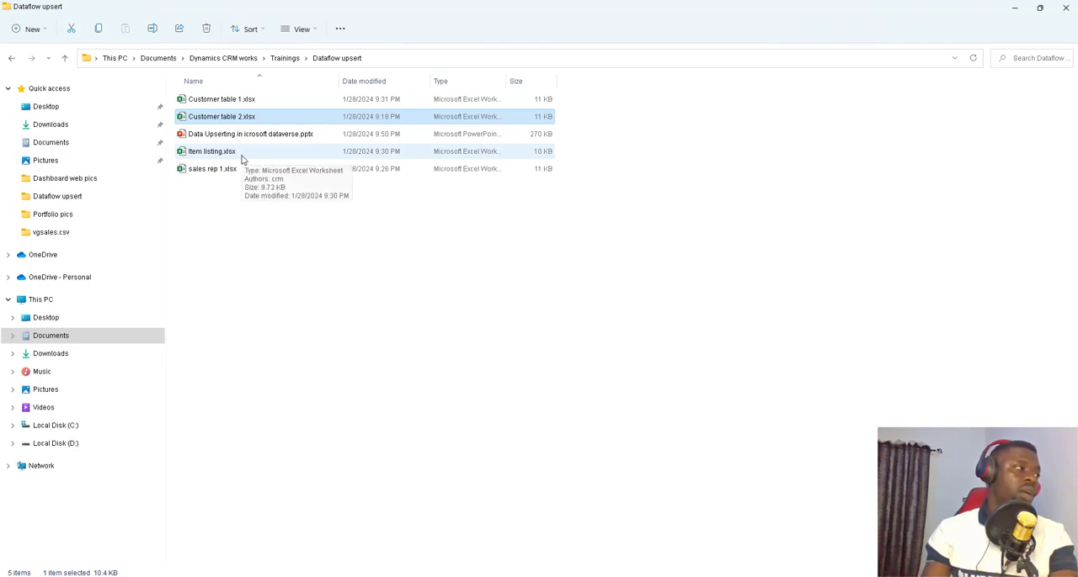
{"action": "left_click", "coordinate": [224, 100]}
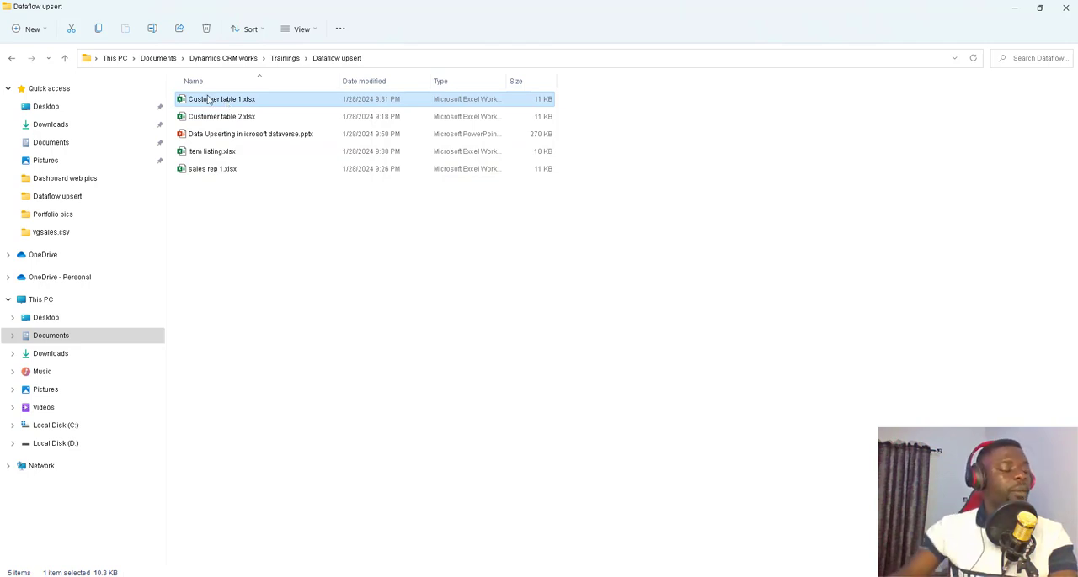
{"action": "double_click", "coordinate": [208, 100]}
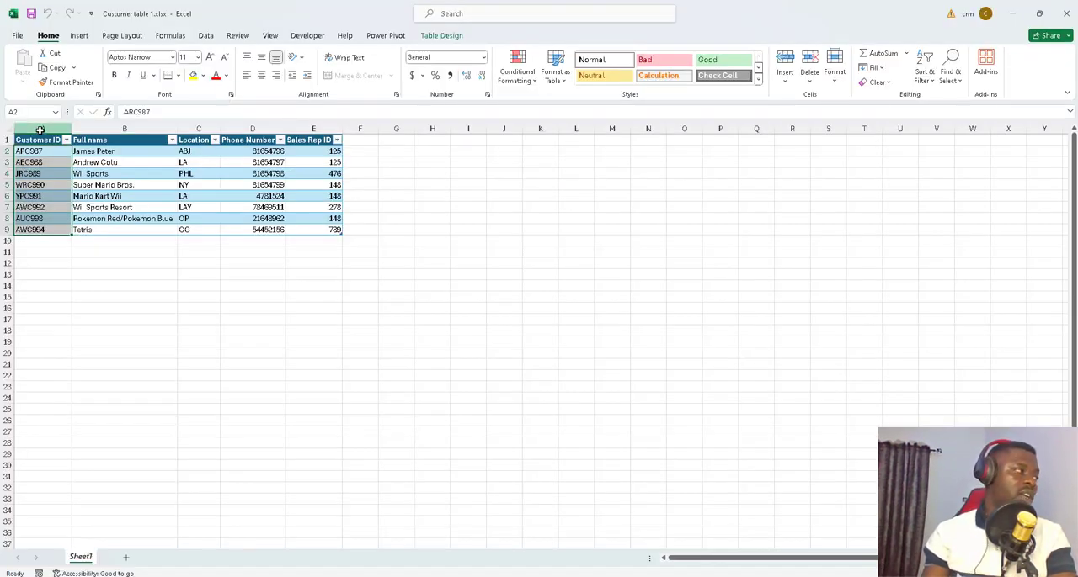
Step: Examine the customer table's Full name, Location, Phone Number and Sales Rep ID columns and its first record
{"action": "left_click", "coordinate": [125, 129]}
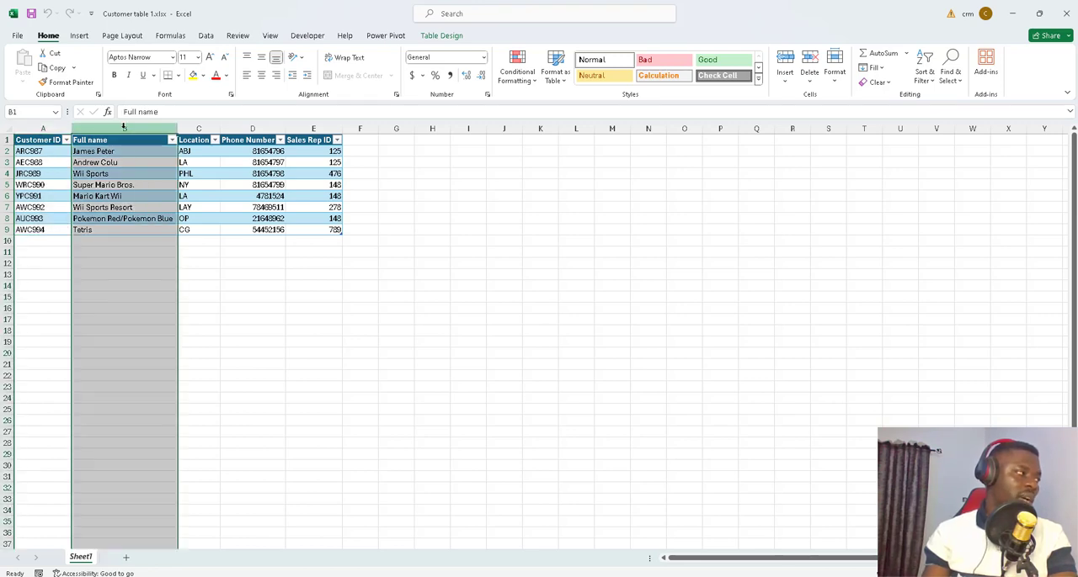
{"action": "left_click", "coordinate": [207, 129]}
{"action": "left_click", "coordinate": [253, 128]}
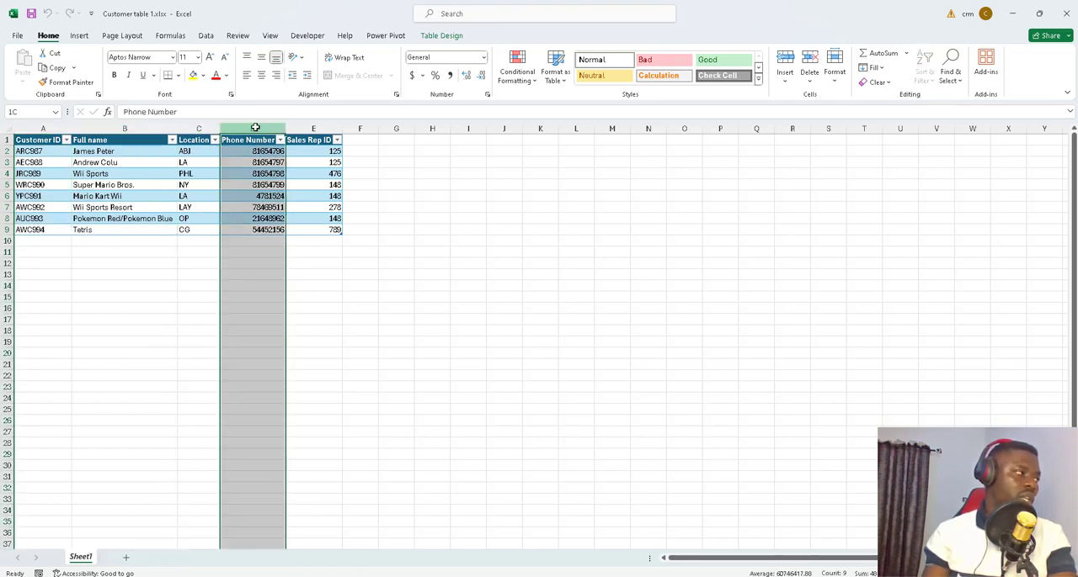
{"action": "left_click", "coordinate": [307, 129]}
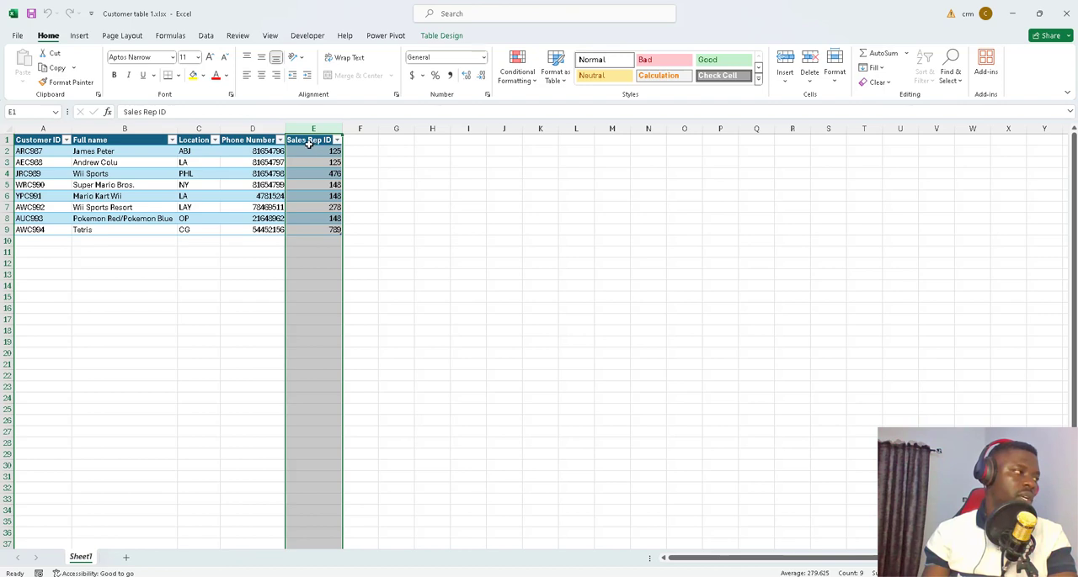
{"action": "left_click", "coordinate": [304, 150]}
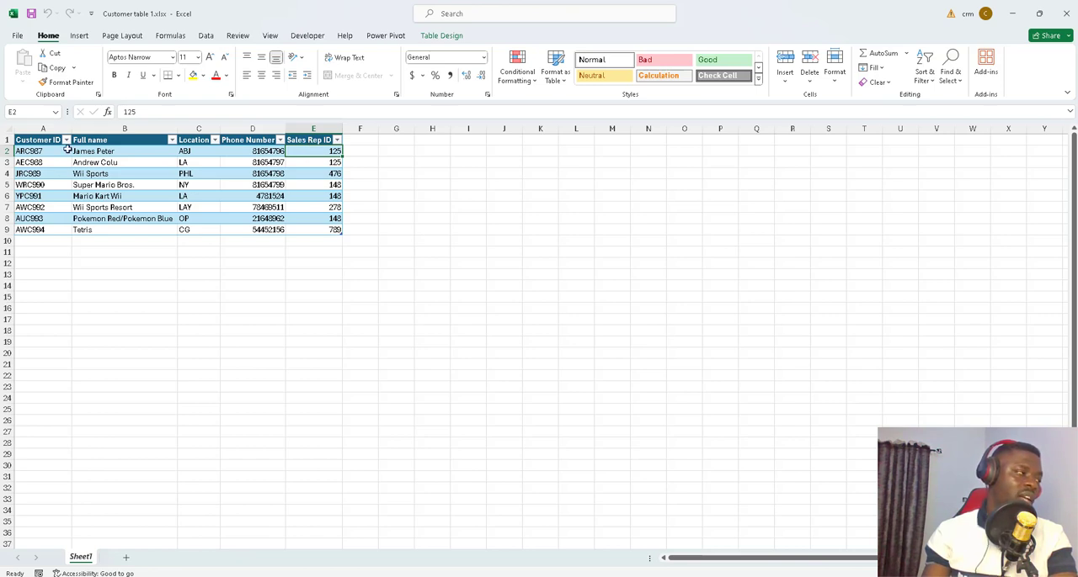
{"action": "left_click", "coordinate": [6, 150]}
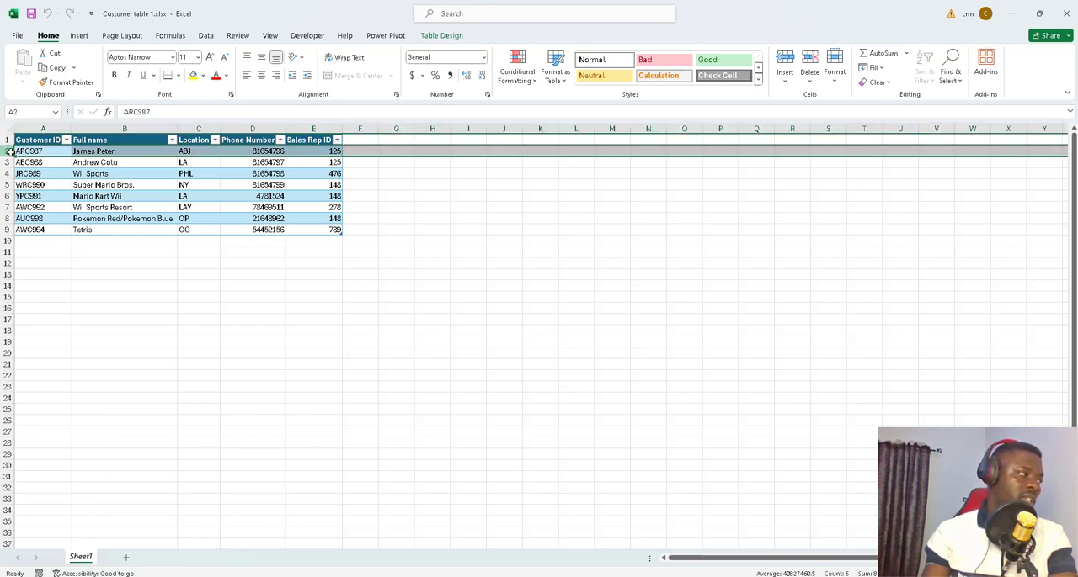
{"action": "left_click", "coordinate": [318, 329]}
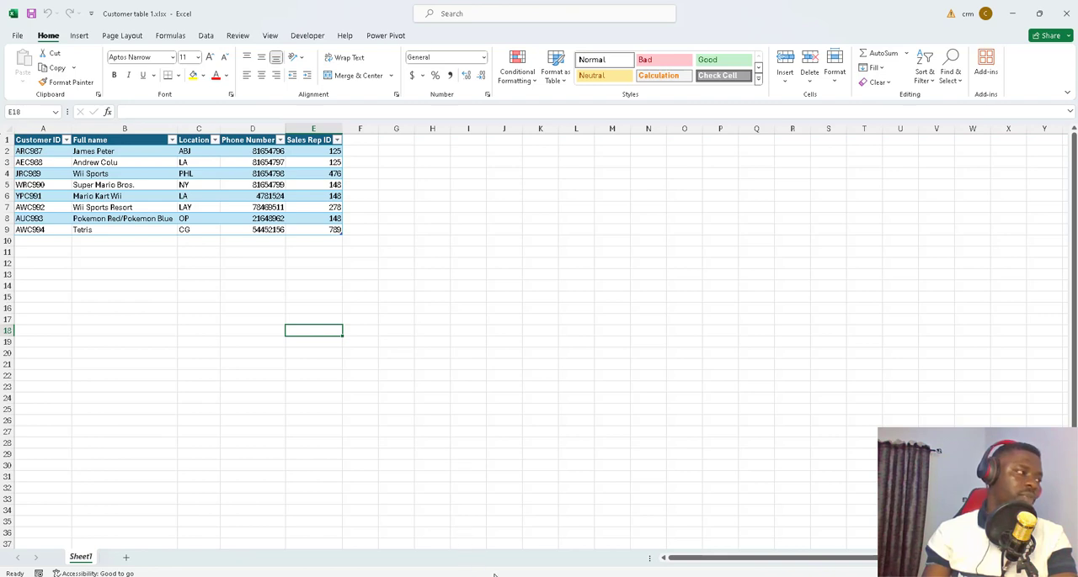
Step: Open sales rep 1.xlsx from the Dataflow upsert folder and examine its Sales Rep ID, Name and Office Code columns
{"action": "left_click", "coordinate": [450, 539]}
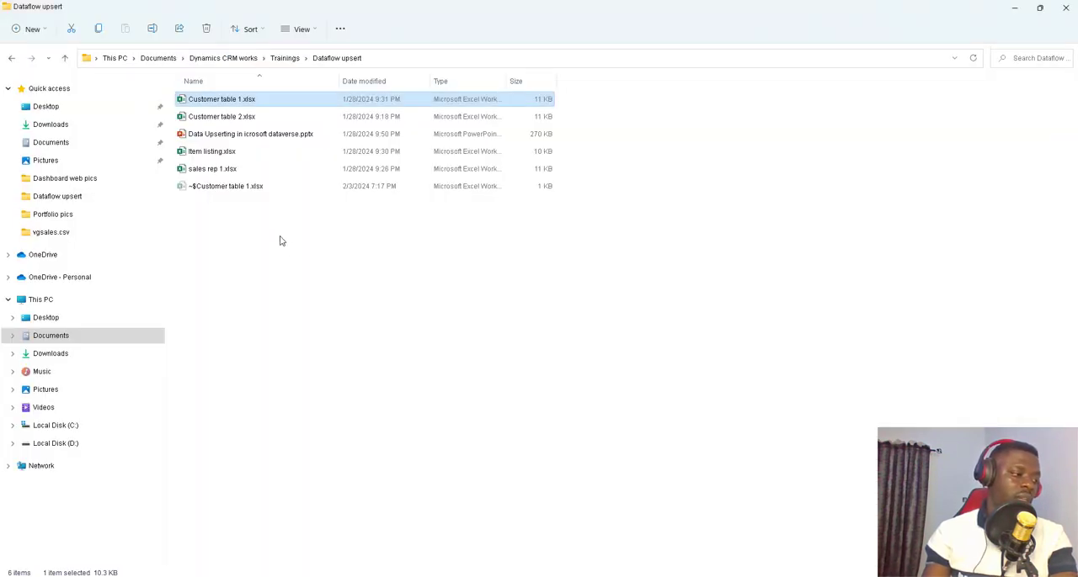
{"action": "left_click", "coordinate": [228, 170]}
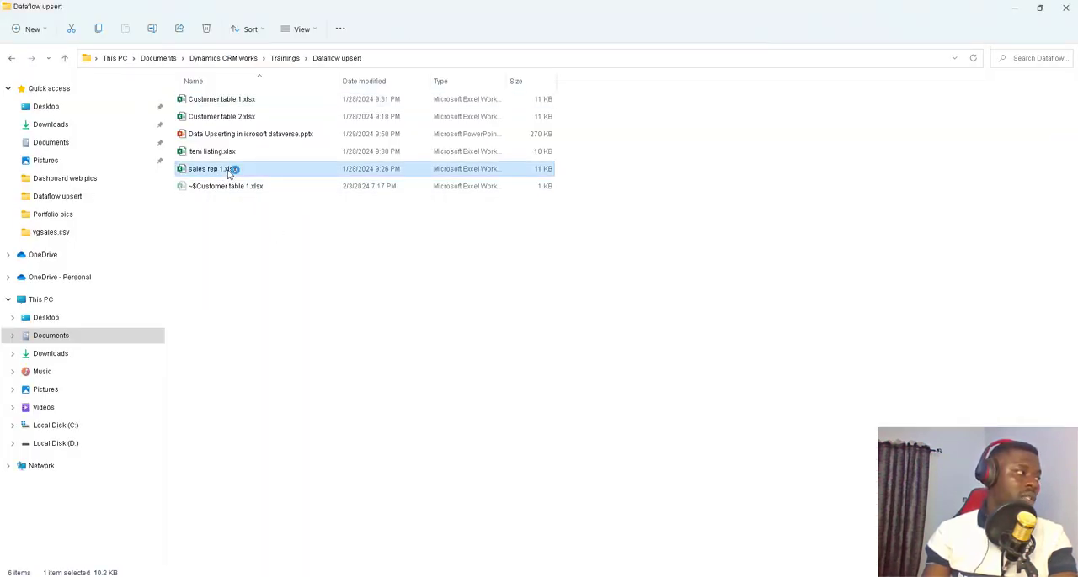
{"action": "key", "text": "alt+Tab"}
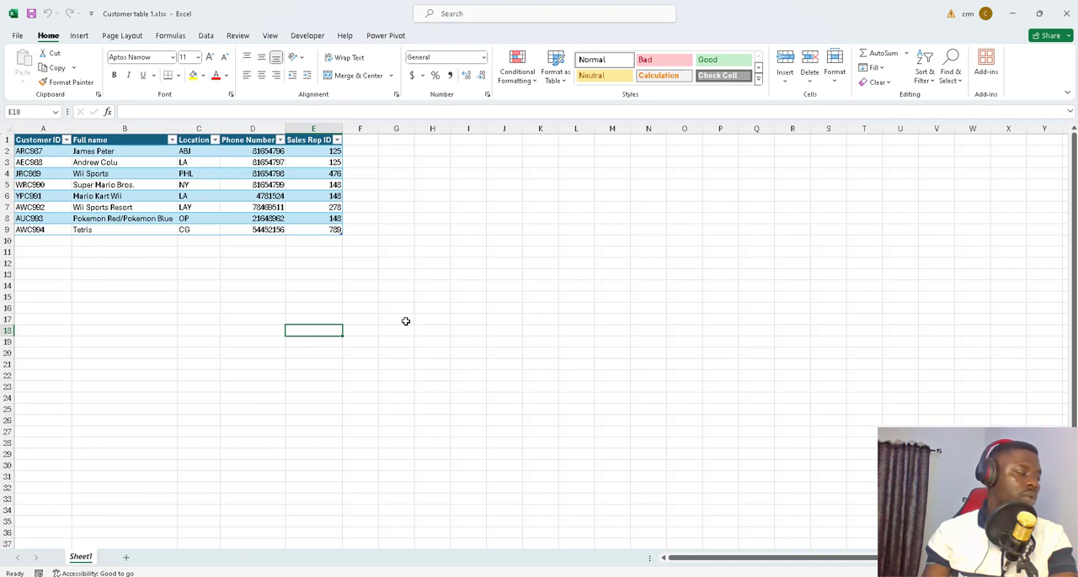
{"action": "left_click", "coordinate": [405, 322]}
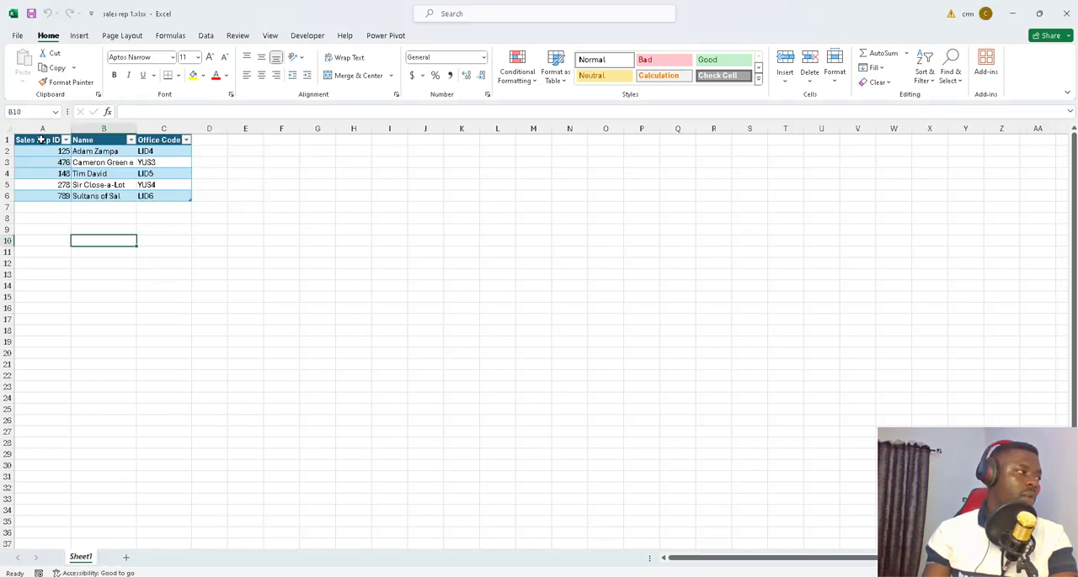
{"action": "left_click", "coordinate": [42, 128]}
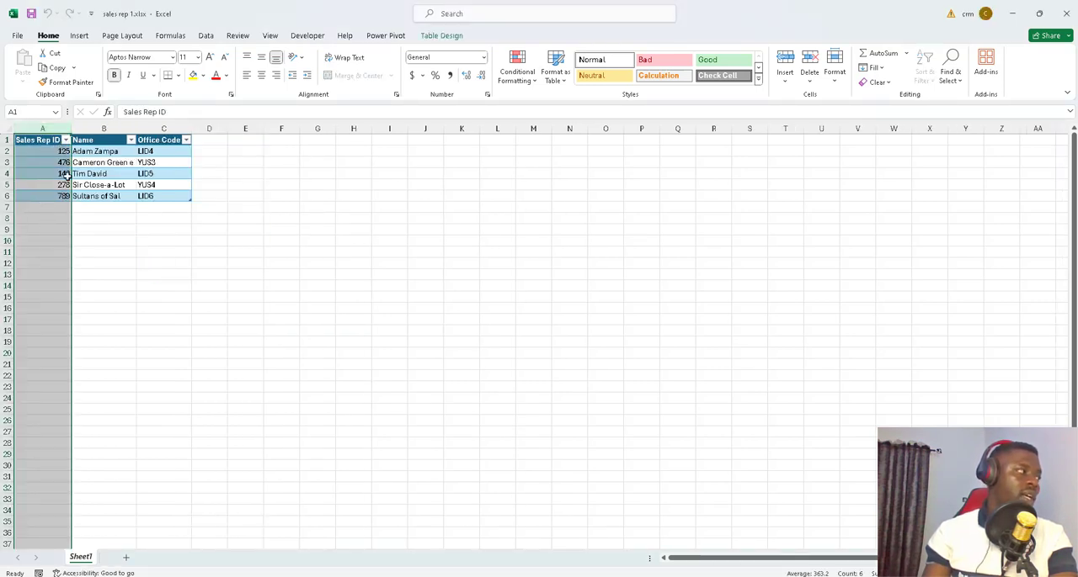
{"action": "left_click", "coordinate": [103, 129]}
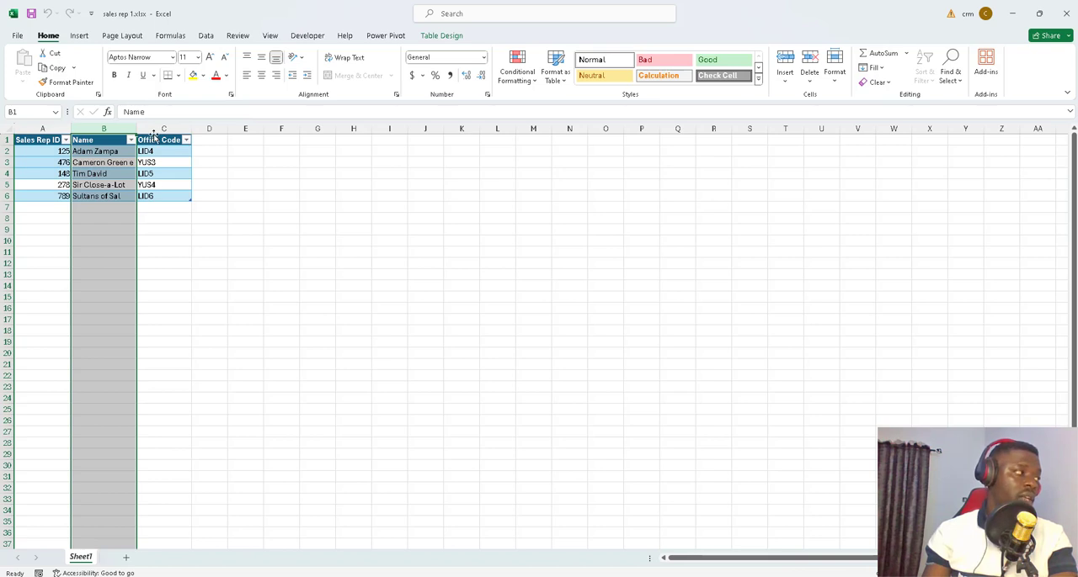
{"action": "left_click", "coordinate": [155, 131]}
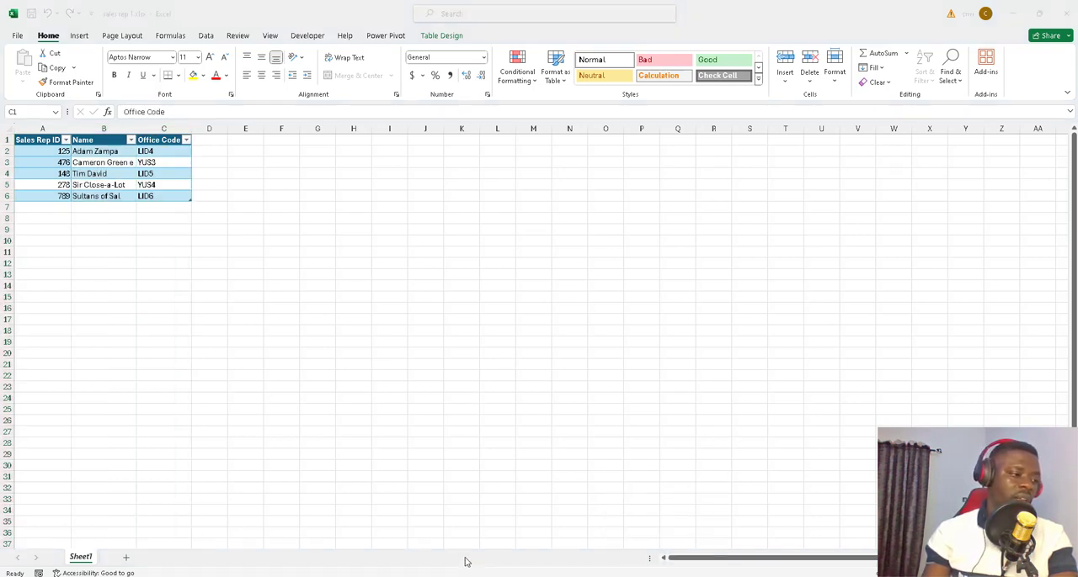
Step: Open Item listing.xlsx and examine its Item ID, Customer ID, Item Name, SKU and Delivery Price columns and first record
{"action": "left_click", "coordinate": [447, 539]}
{"action": "double_click", "coordinate": [233, 152]}
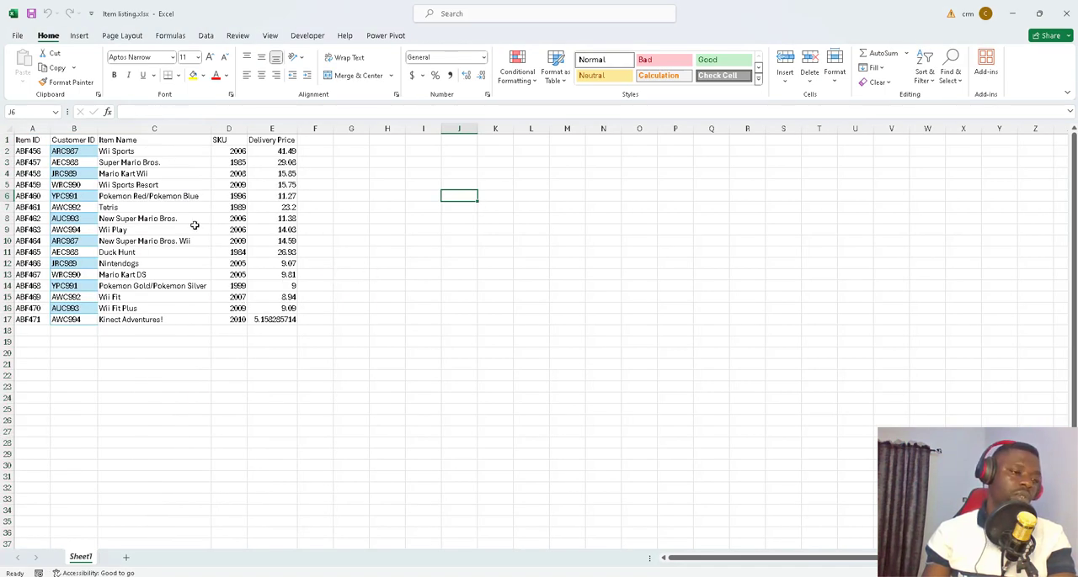
{"action": "left_click", "coordinate": [37, 131]}
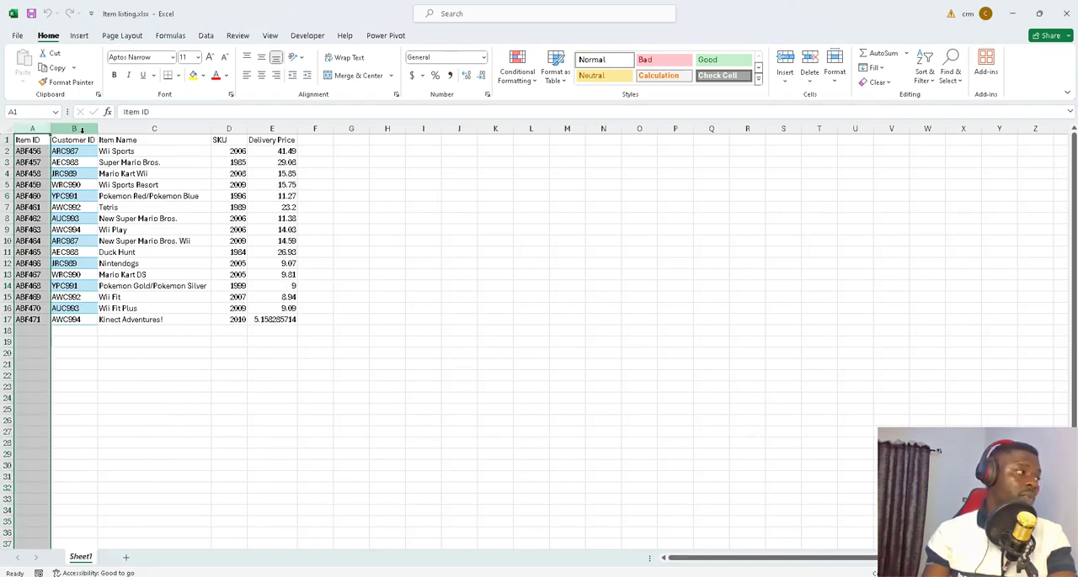
{"action": "left_click", "coordinate": [84, 133]}
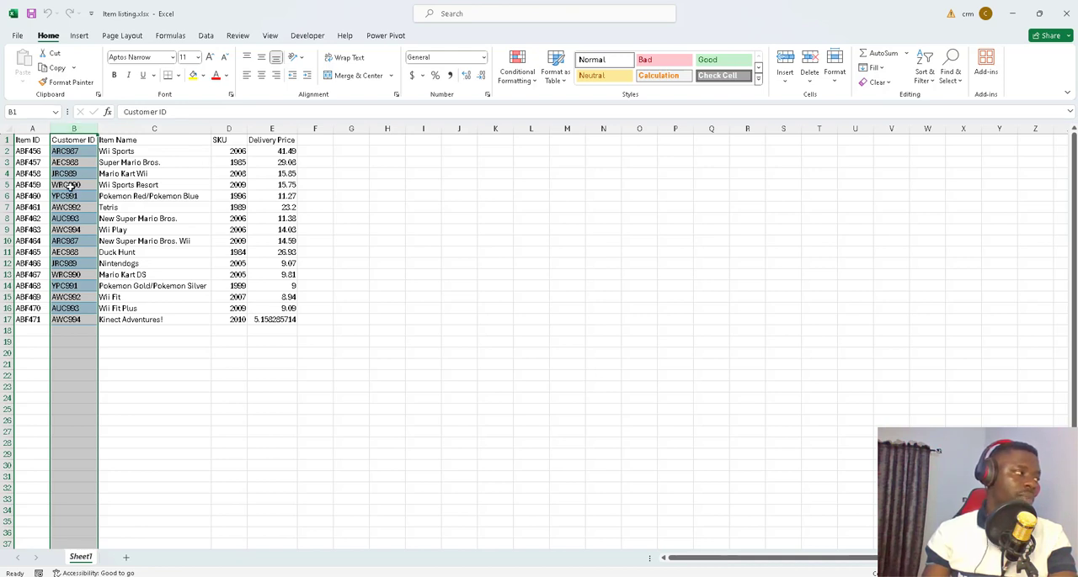
{"action": "left_click", "coordinate": [8, 150]}
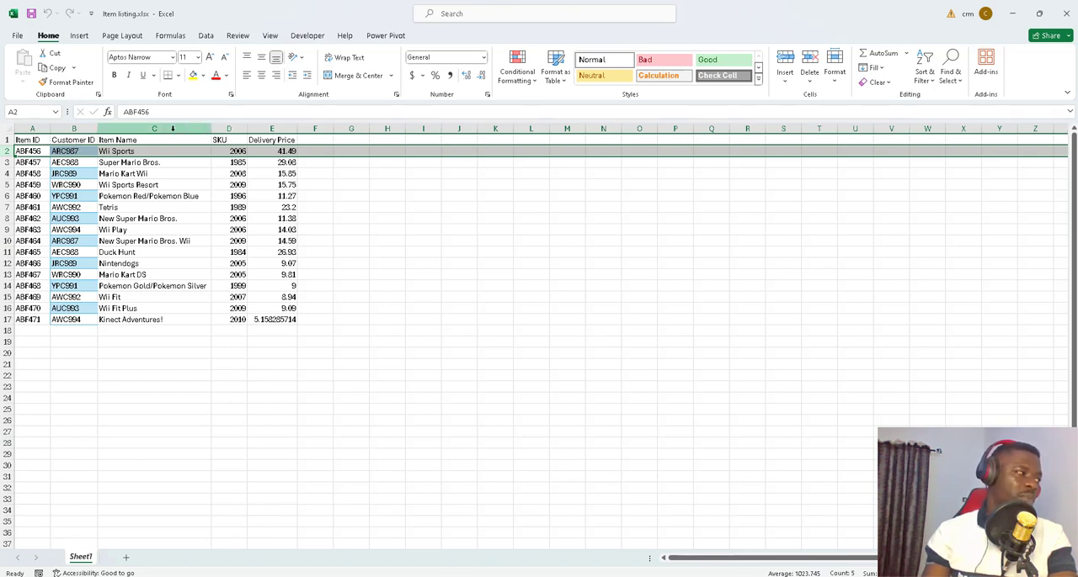
{"action": "left_click", "coordinate": [165, 128]}
{"action": "left_click", "coordinate": [229, 128]}
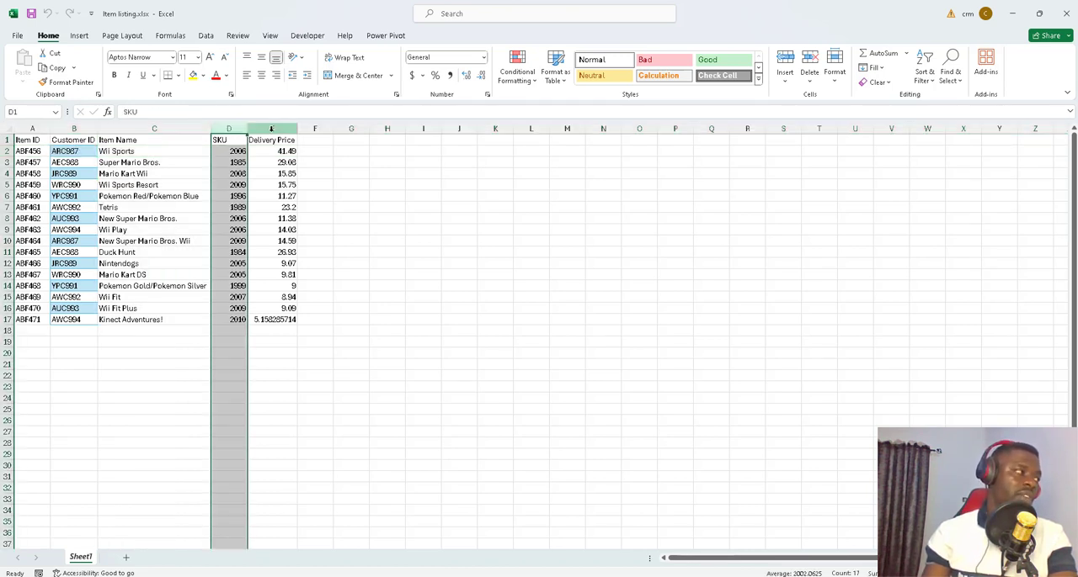
{"action": "left_click", "coordinate": [284, 128]}
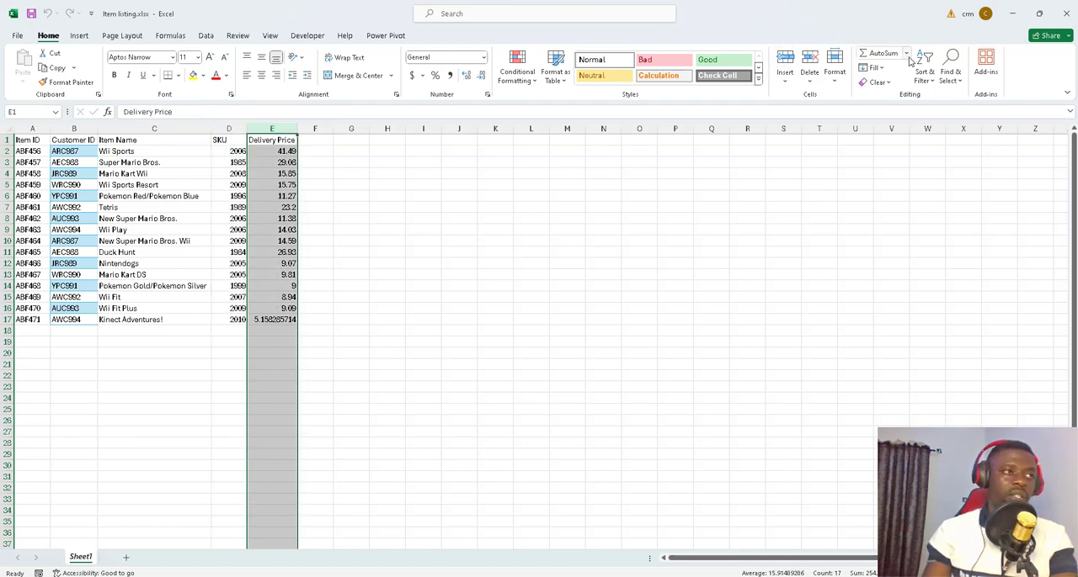
{"action": "left_click", "coordinate": [1014, 17]}
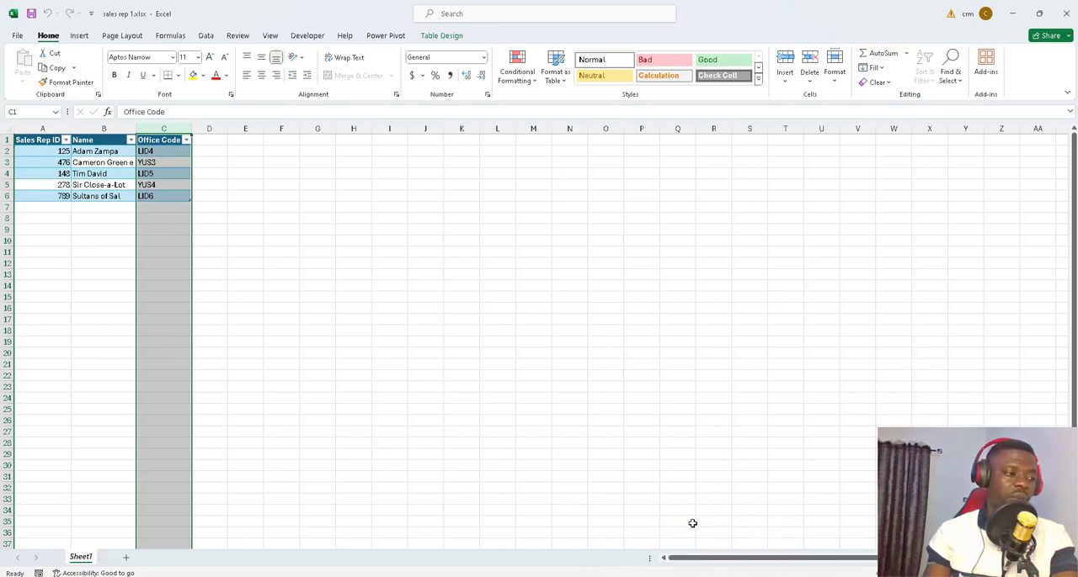
Step: Switch back to Power Apps and start a new table in the Data Upsert solution's Tables section
{"action": "left_click", "coordinate": [664, 553]}
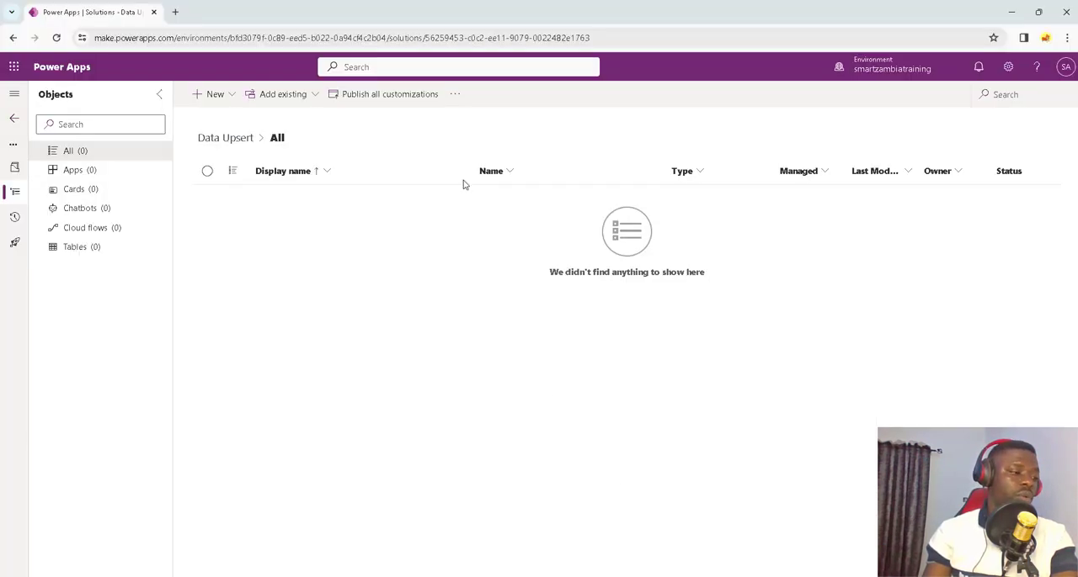
{"action": "left_click", "coordinate": [93, 253]}
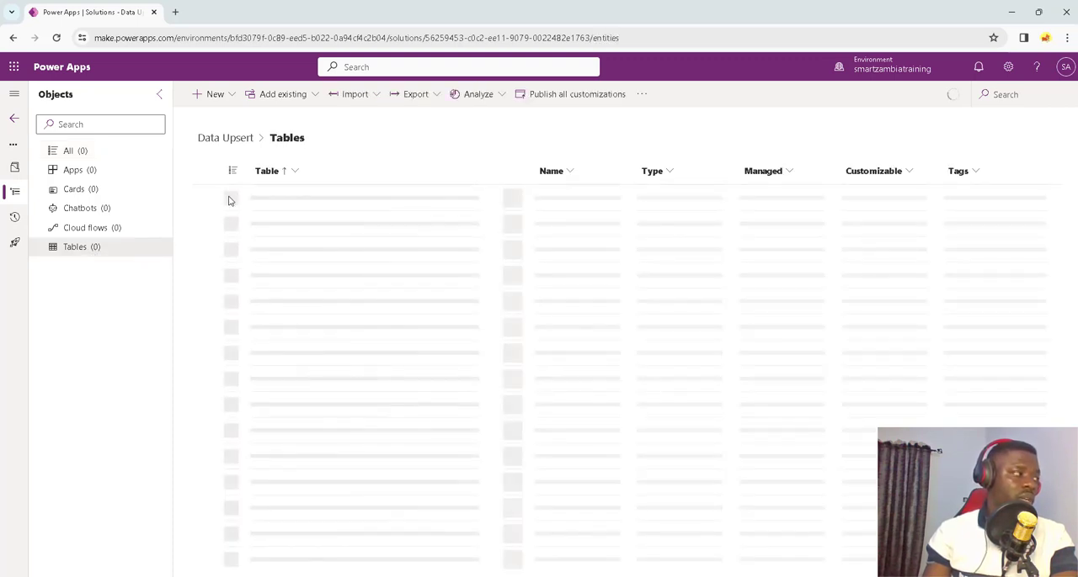
{"action": "left_click", "coordinate": [217, 95]}
{"action": "mouse_move", "coordinate": [236, 291]}
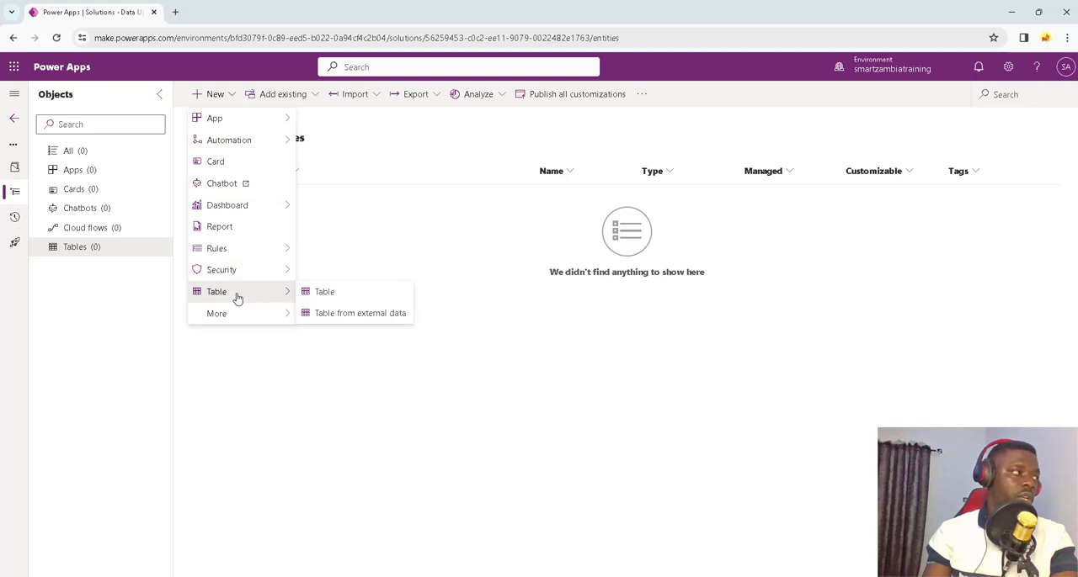
{"action": "left_click", "coordinate": [325, 292]}
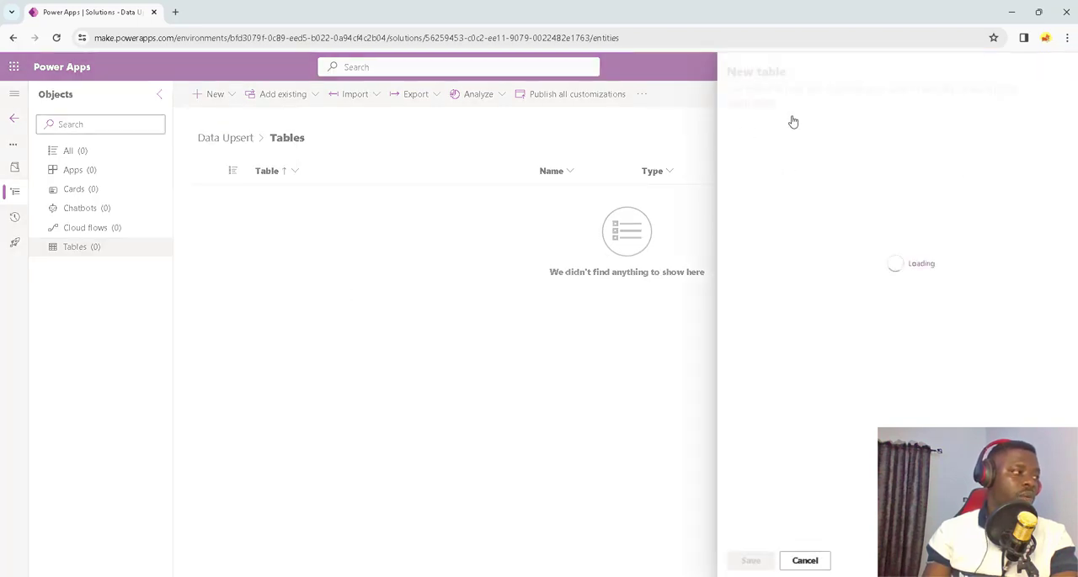
{"action": "left_click", "coordinate": [750, 171]}
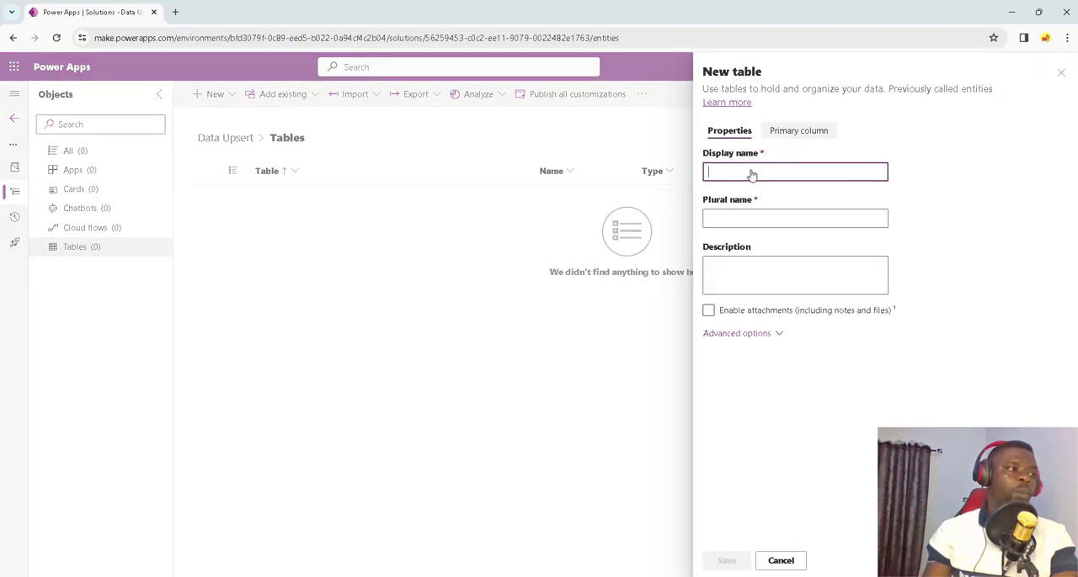
Step: Try to save the new table with the display name Customer Table
{"action": "type", "text": "Cutomer"}
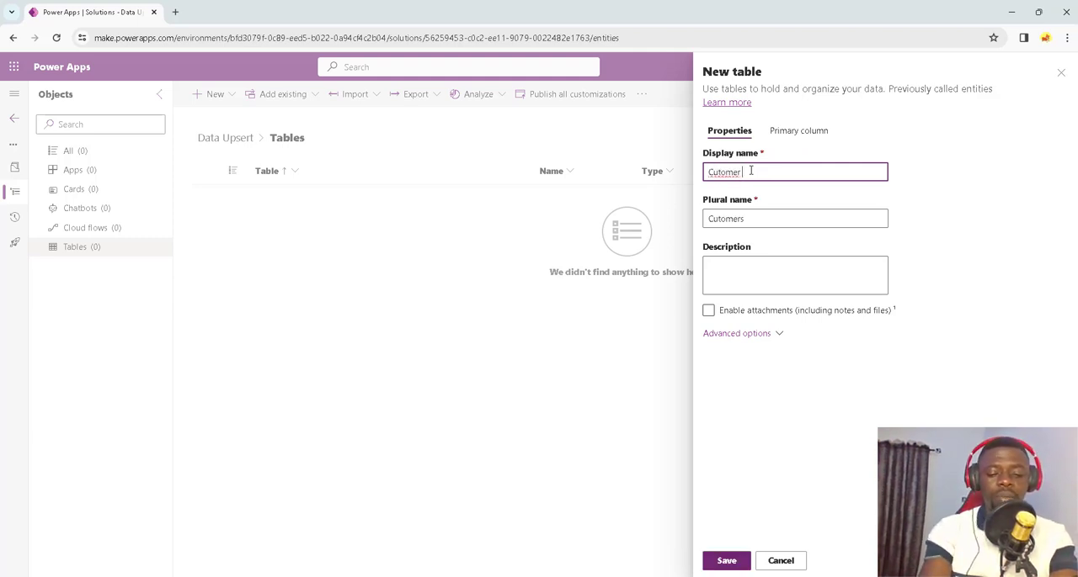
{"action": "key", "text": "BackSpace"}
{"action": "key", "text": "BackSpace"}
{"action": "key", "text": "BackSpace"}
{"action": "type", "text": "stomer "}
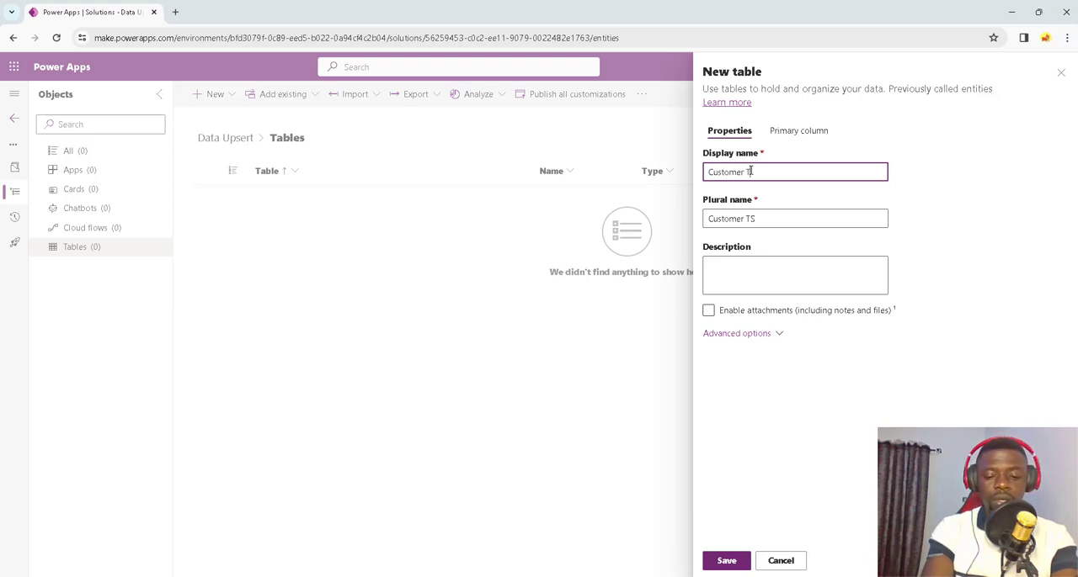
{"action": "type", "text": "Table"}
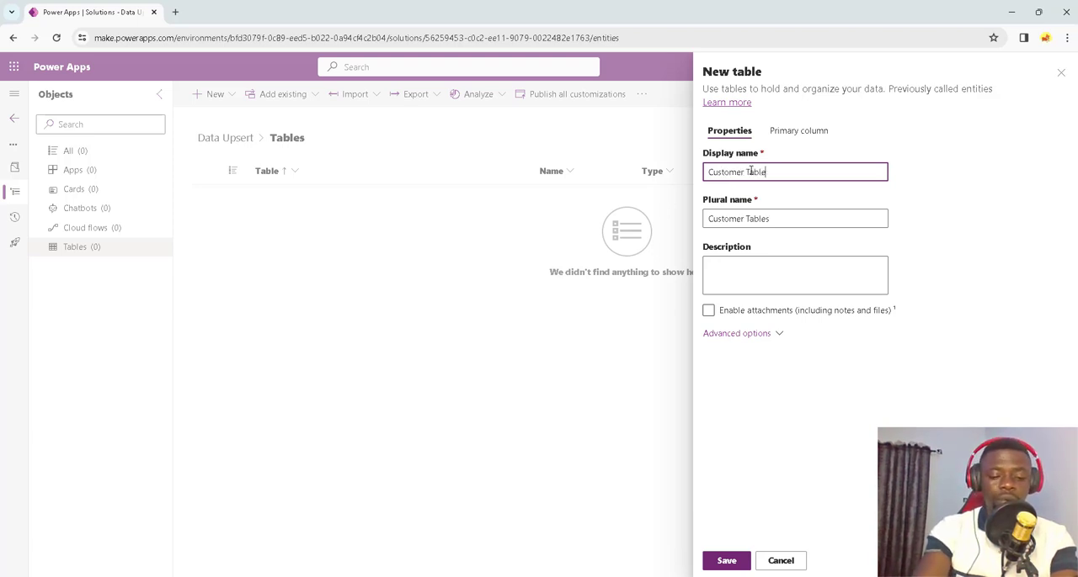
{"action": "left_click", "coordinate": [729, 562]}
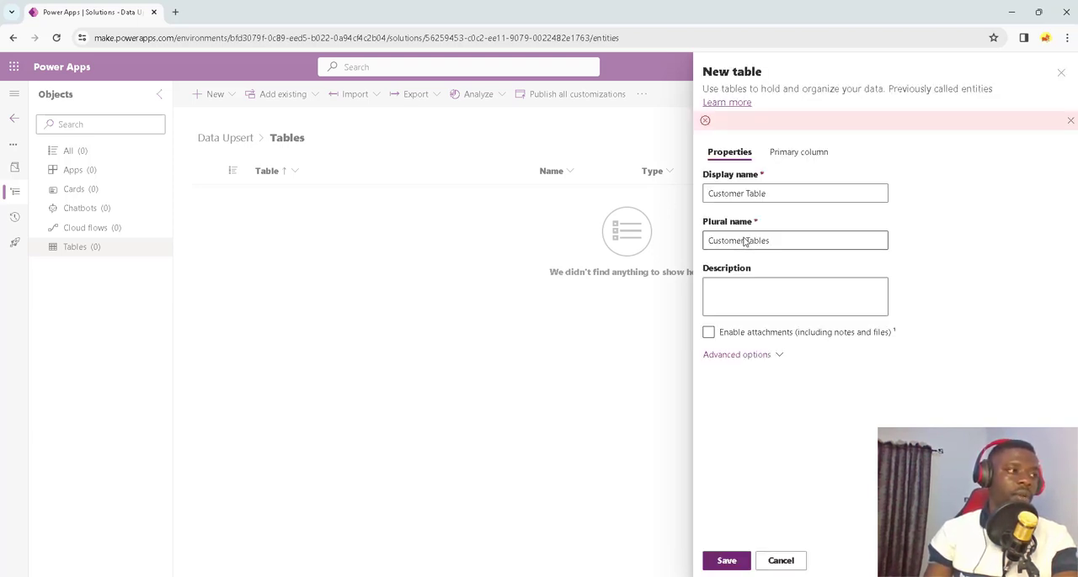
Step: Rename the new table as Table Customer Record, save it and expand its component list
{"action": "left_click", "coordinate": [783, 194]}
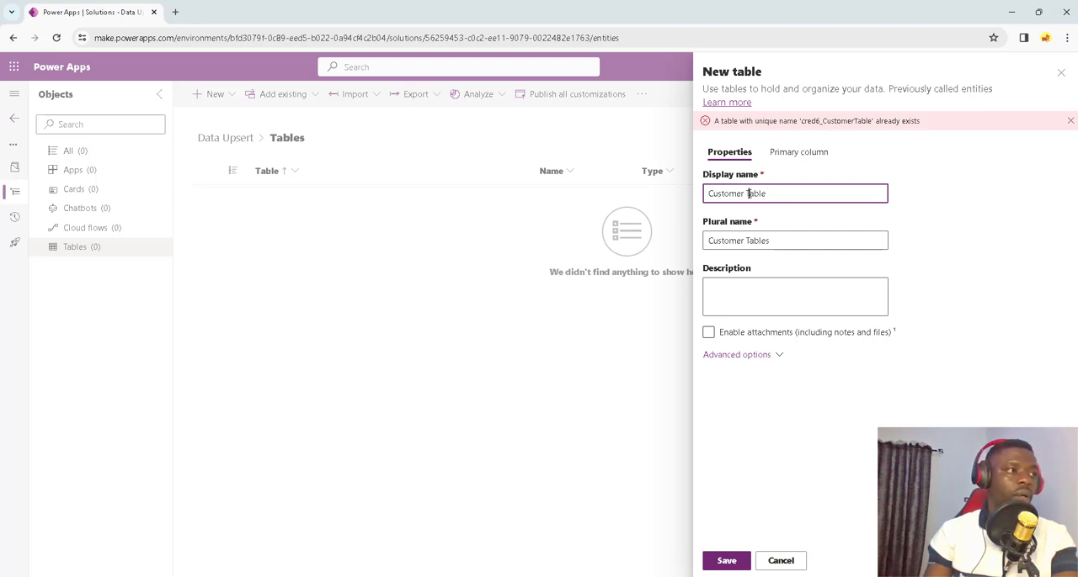
{"action": "type", "text": "s"}
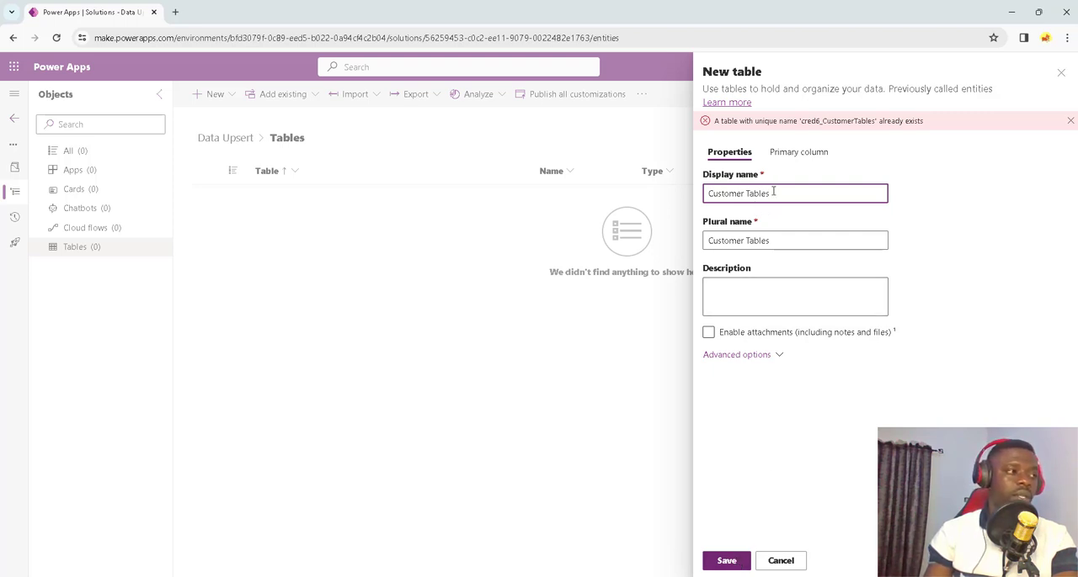
{"action": "left_click_drag", "start_coordinate": [773, 192], "coordinate": [699, 194]}
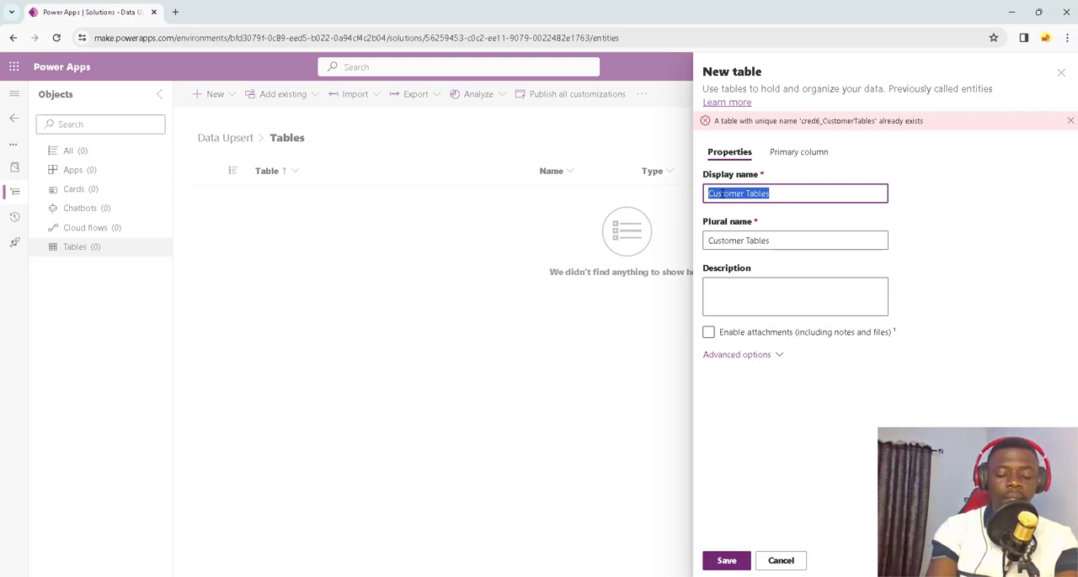
{"action": "type", "text": "Table"}
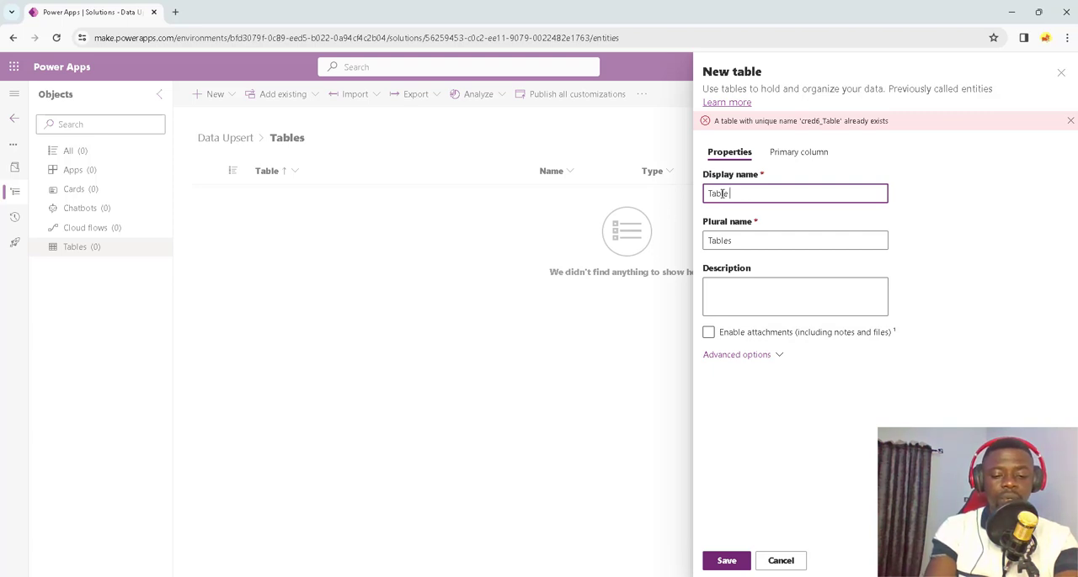
{"action": "type", "text": " Customer"}
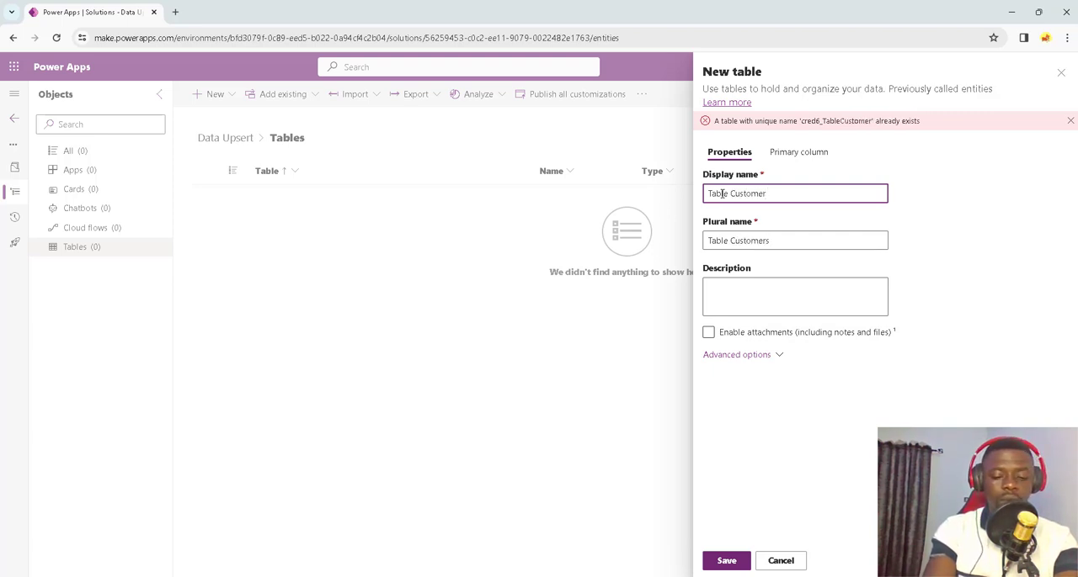
{"action": "type", "text": " Record"}
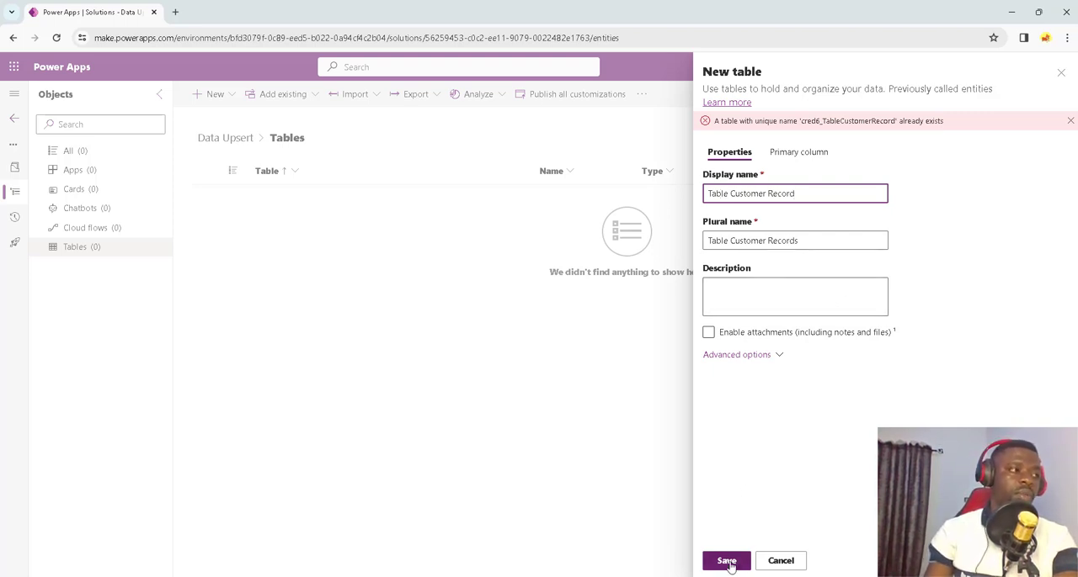
{"action": "left_click", "coordinate": [728, 562]}
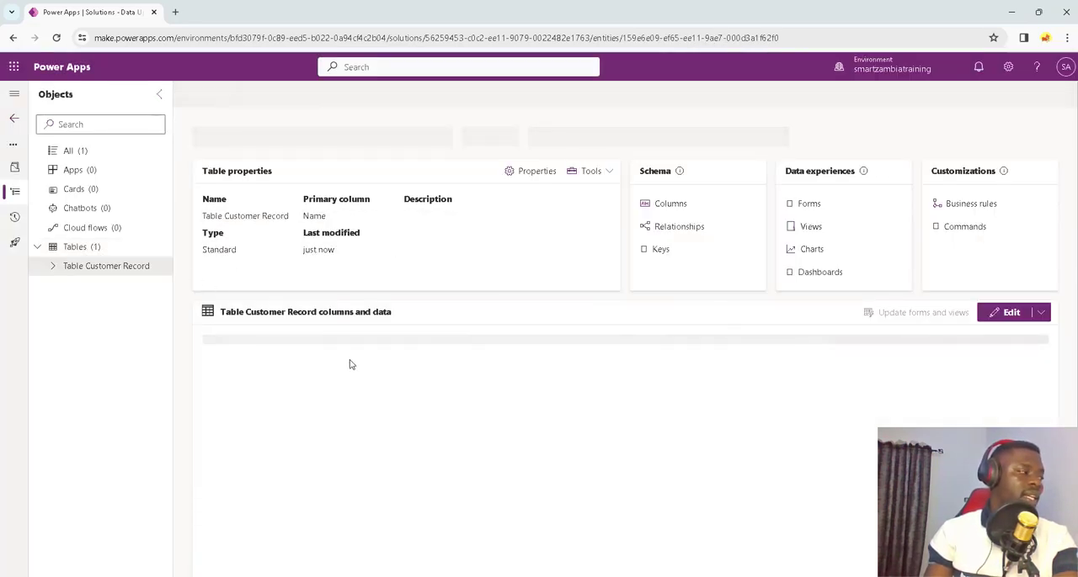
{"action": "left_click", "coordinate": [52, 266]}
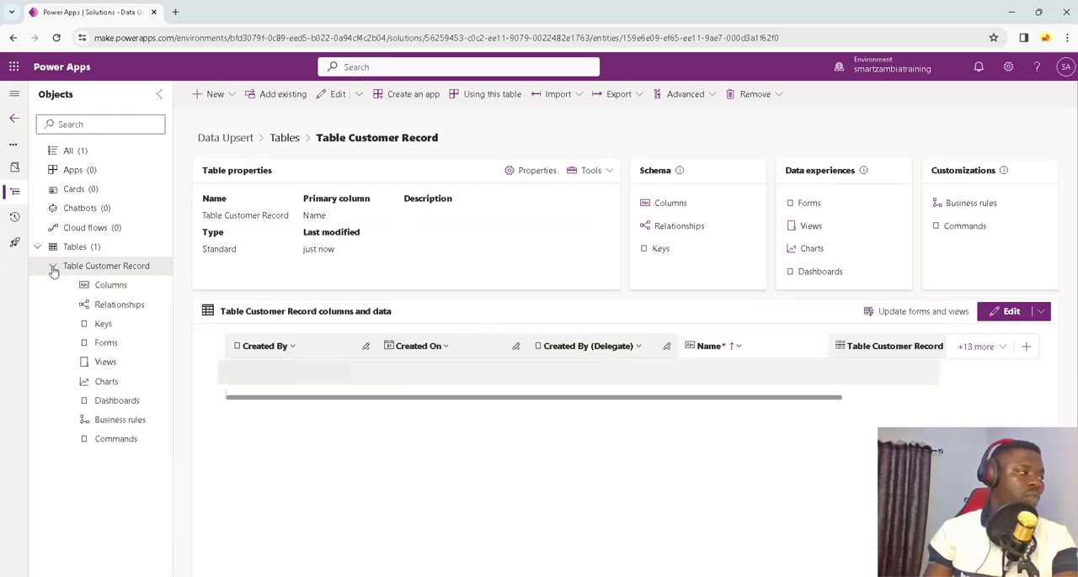
Step: Switch to Customer table 1.xlsx in Excel and examine its Sales Rep ID column and the first record's Customer ID, Full name, Location and Phone Number
{"action": "left_click", "coordinate": [764, 576]}
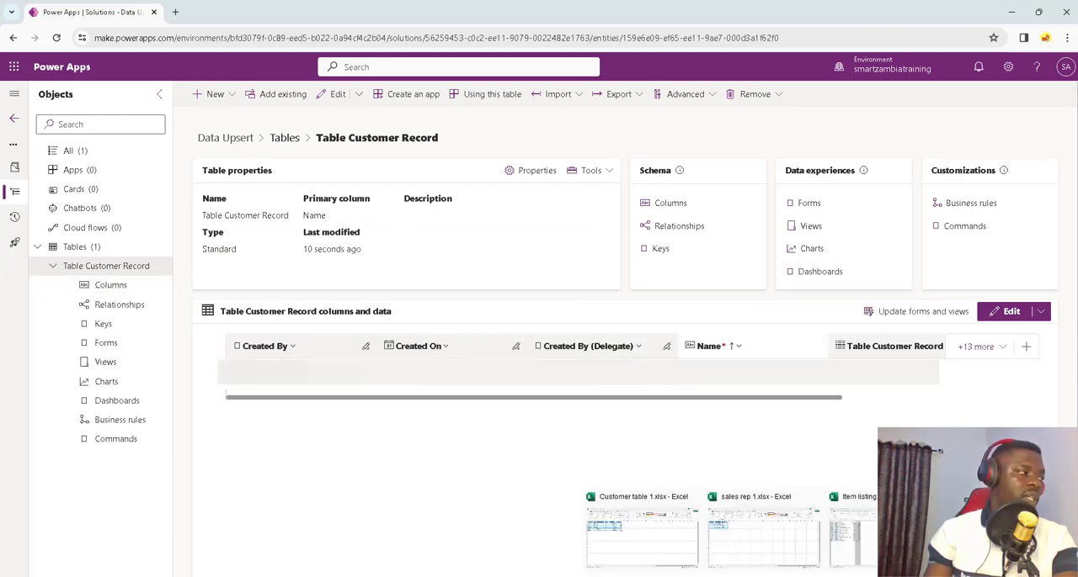
{"action": "left_click", "coordinate": [673, 548]}
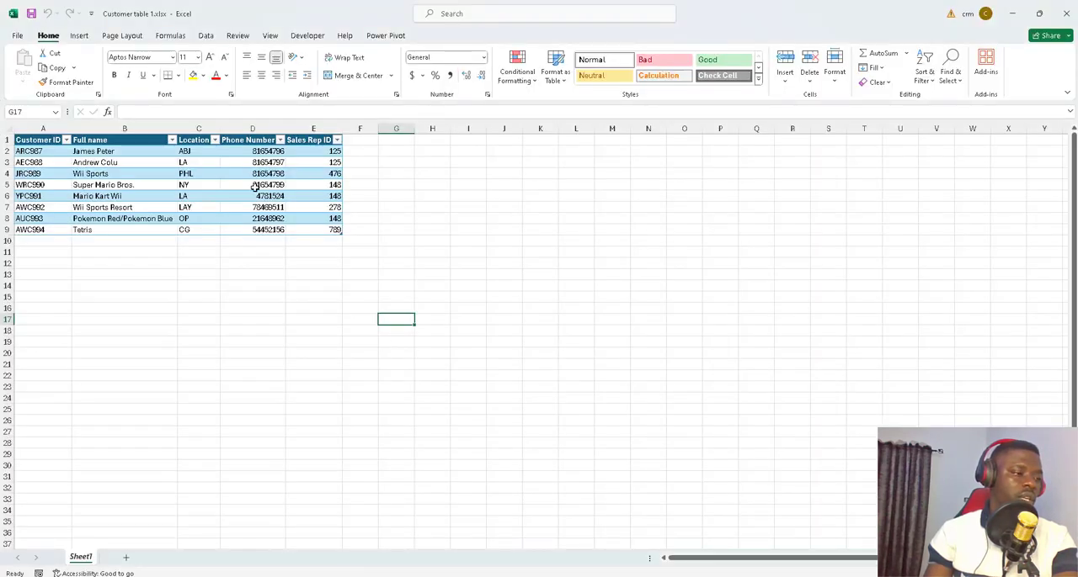
{"action": "left_click", "coordinate": [314, 127]}
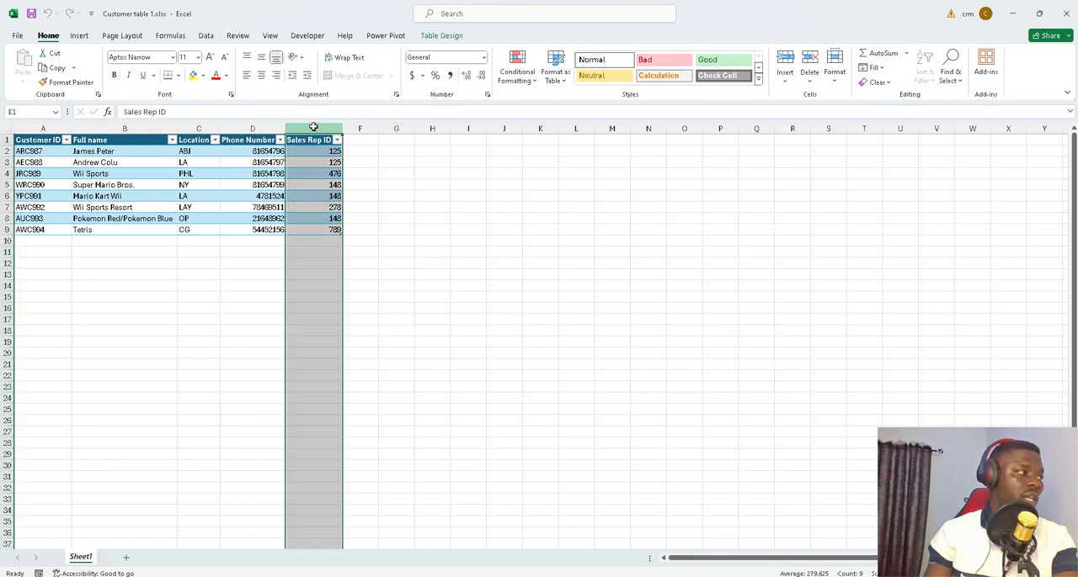
{"action": "left_click", "coordinate": [38, 151]}
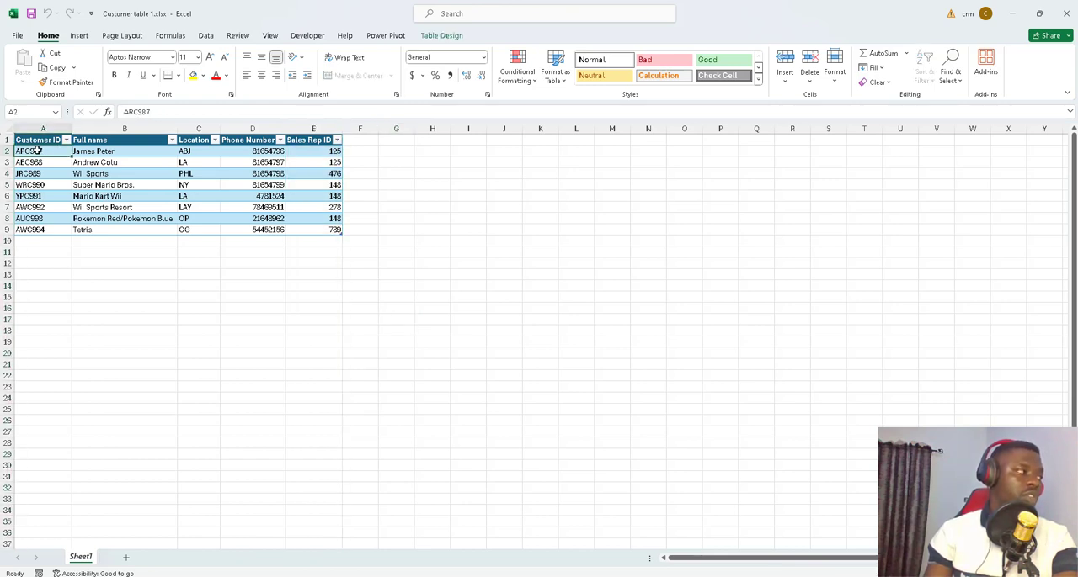
{"action": "left_click", "coordinate": [115, 151]}
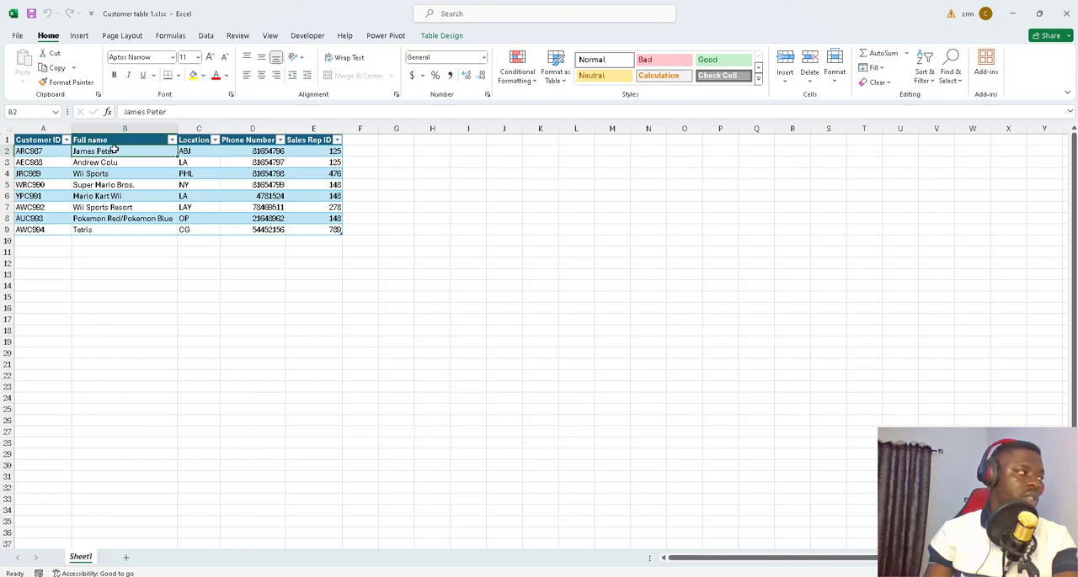
{"action": "left_click", "coordinate": [194, 151]}
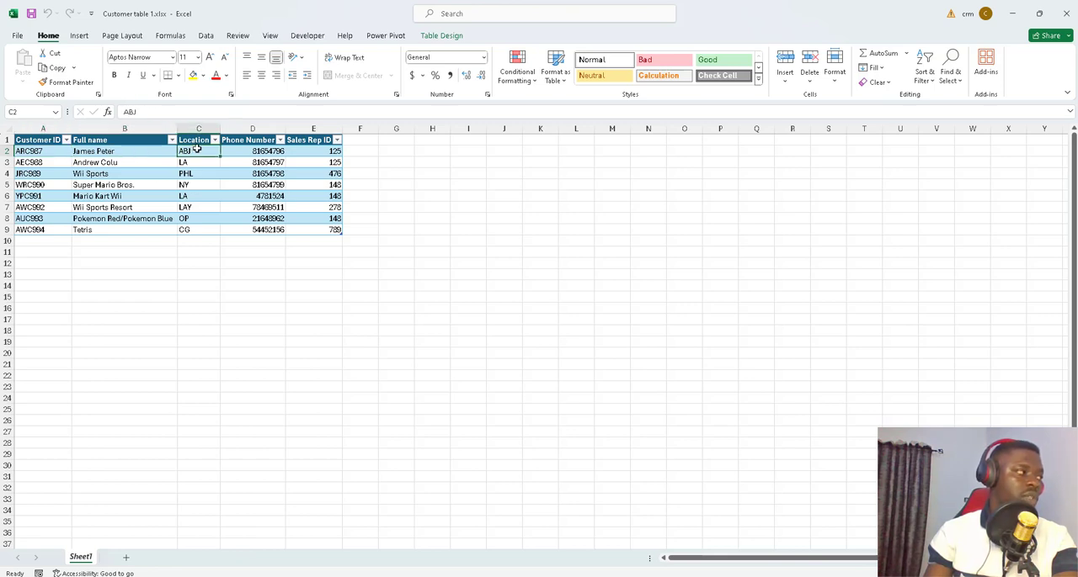
{"action": "left_click", "coordinate": [247, 151]}
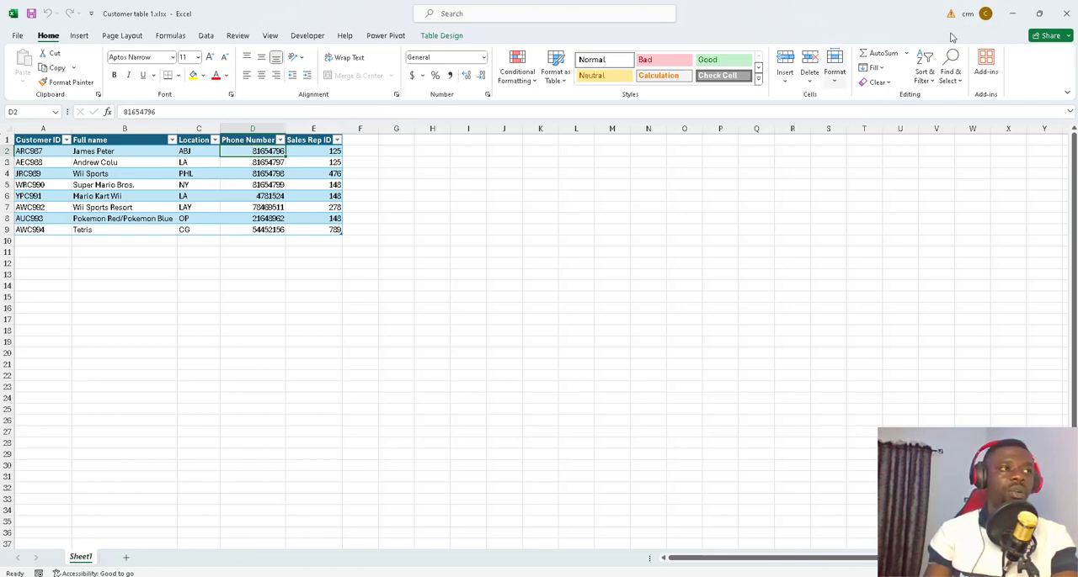
Step: Return to Power Apps and add a Customer ID column with the Single line of text data type to Table Customer Record
{"action": "left_click", "coordinate": [1015, 20]}
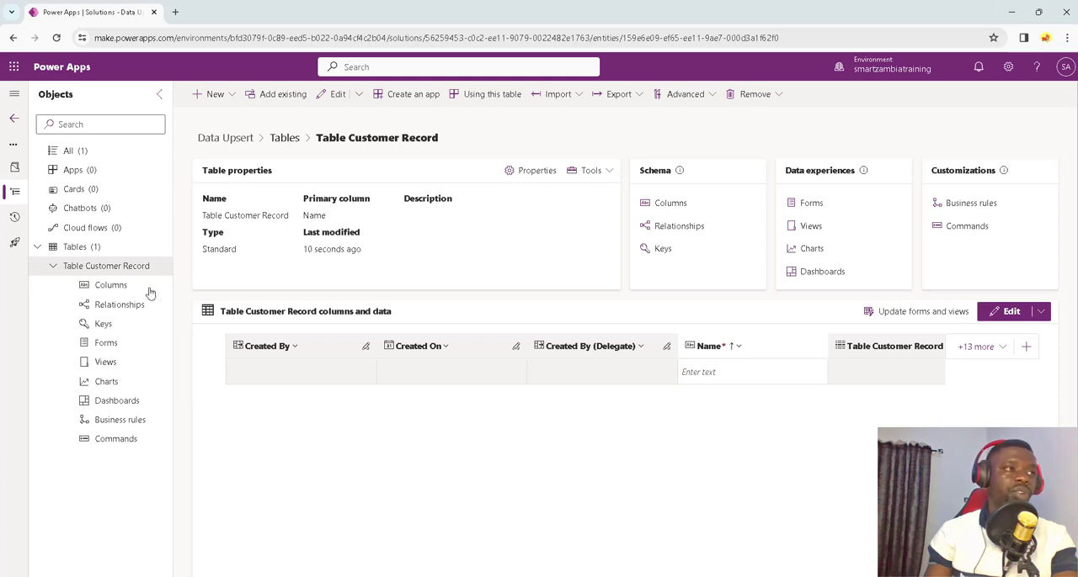
{"action": "left_click", "coordinate": [110, 285]}
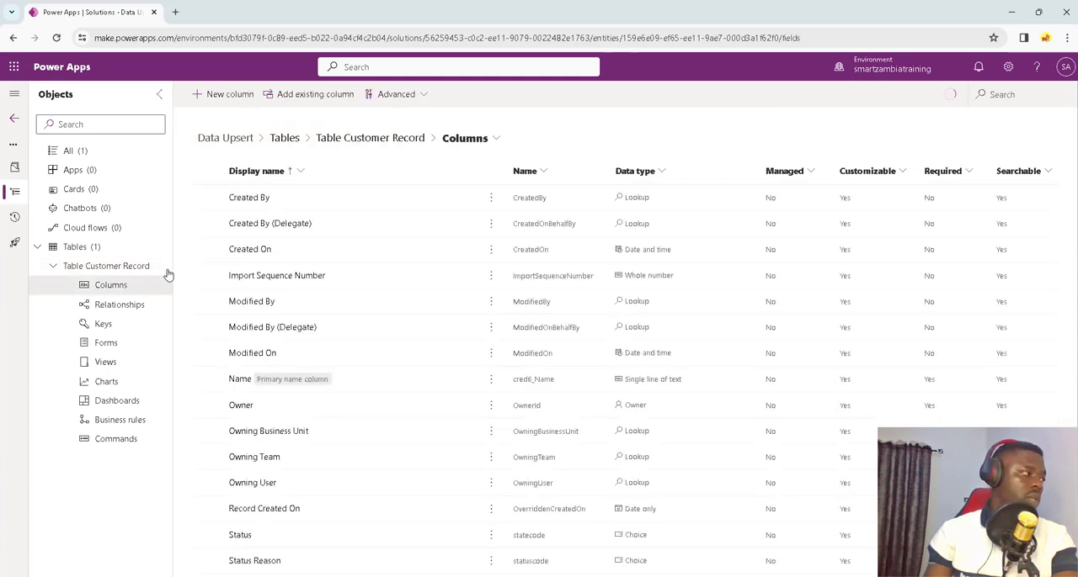
{"action": "left_click", "coordinate": [229, 94]}
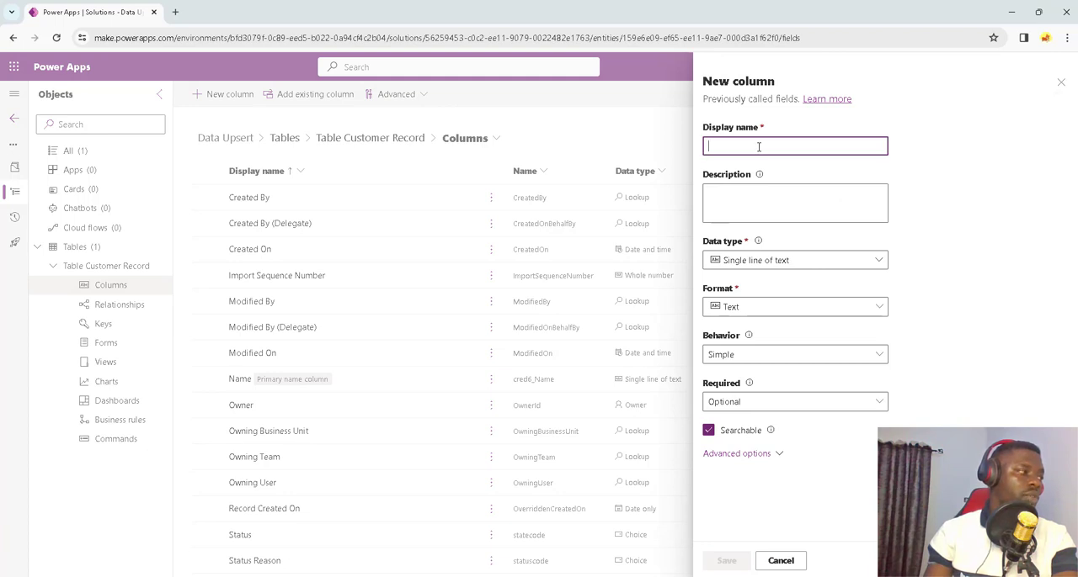
{"action": "type", "text": "Customer "}
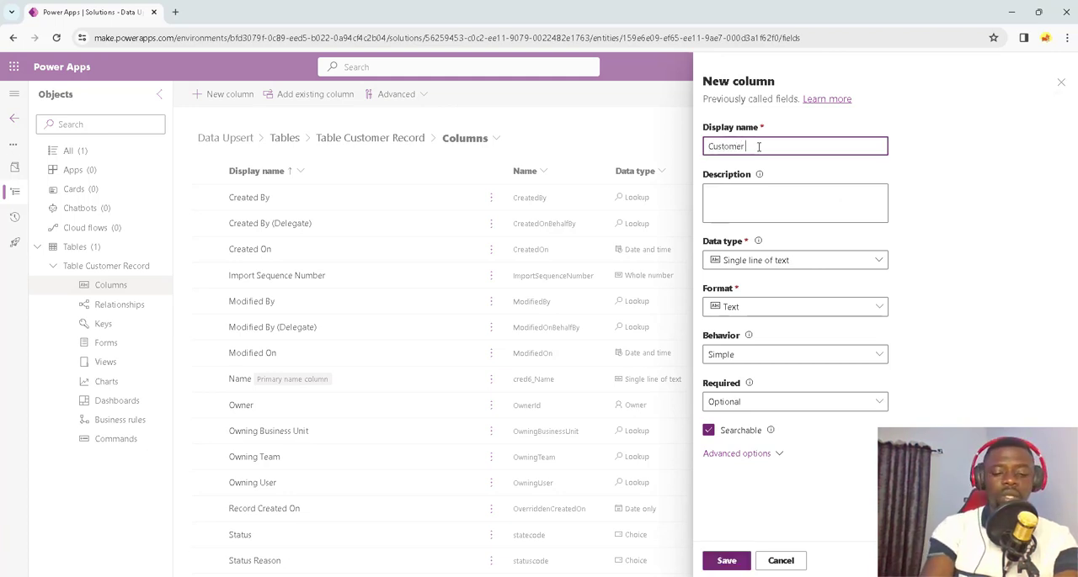
{"action": "type", "text": "Id"}
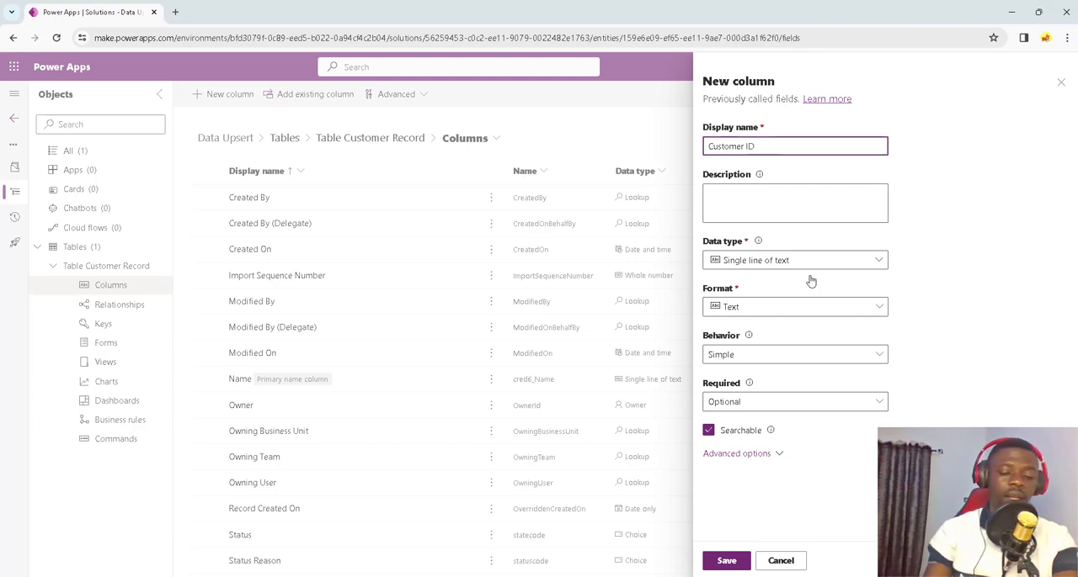
{"action": "left_click", "coordinate": [724, 566]}
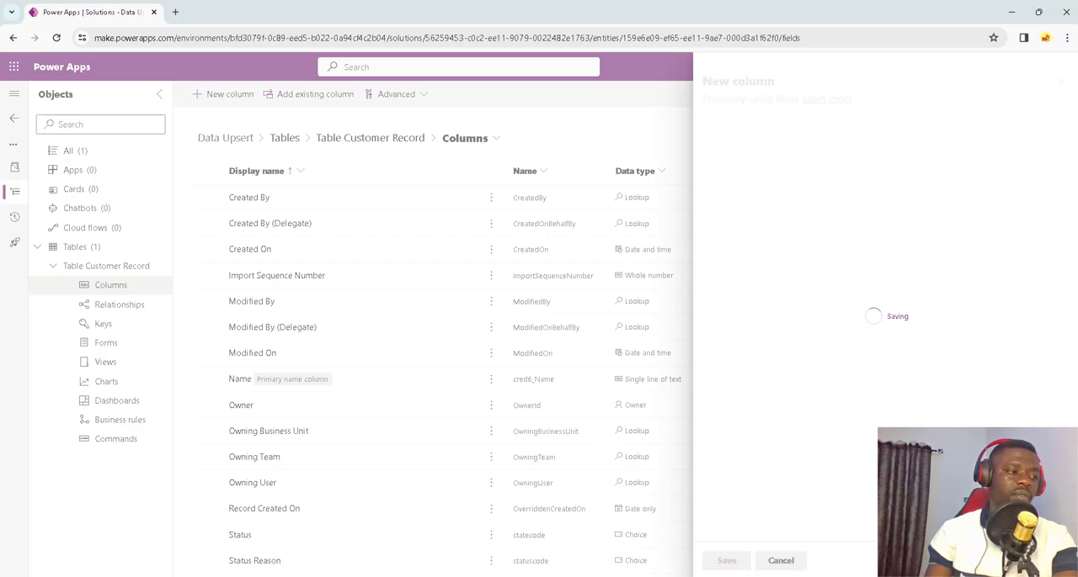
Step: Check the column headings of Customer table 1.xlsx in Excel, then add a Full Name single-line text column to Table Customer Record in Power Apps
{"action": "mouse_move", "coordinate": [657, 556]}
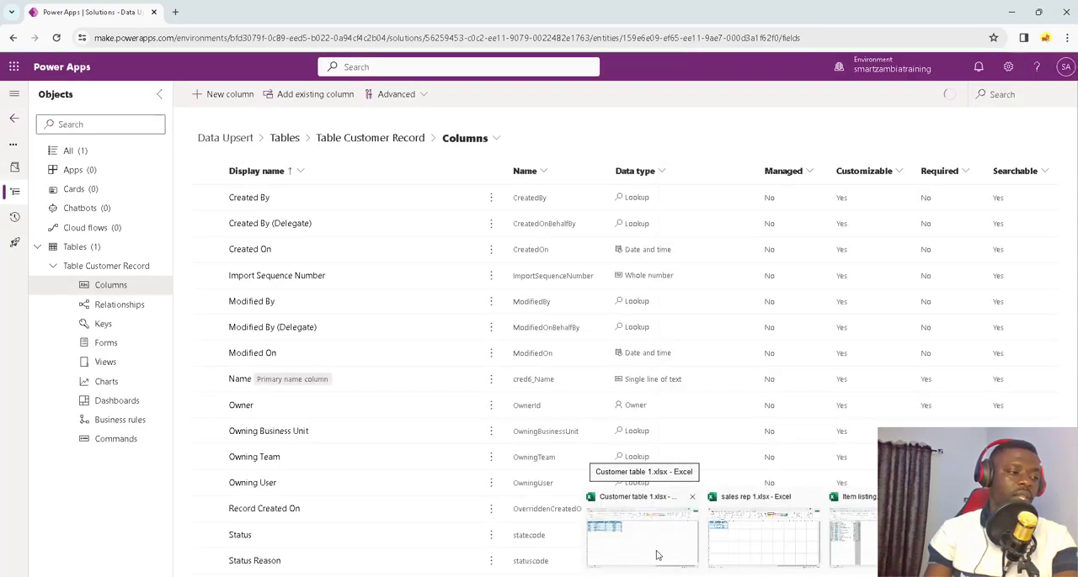
{"action": "left_click", "coordinate": [657, 555]}
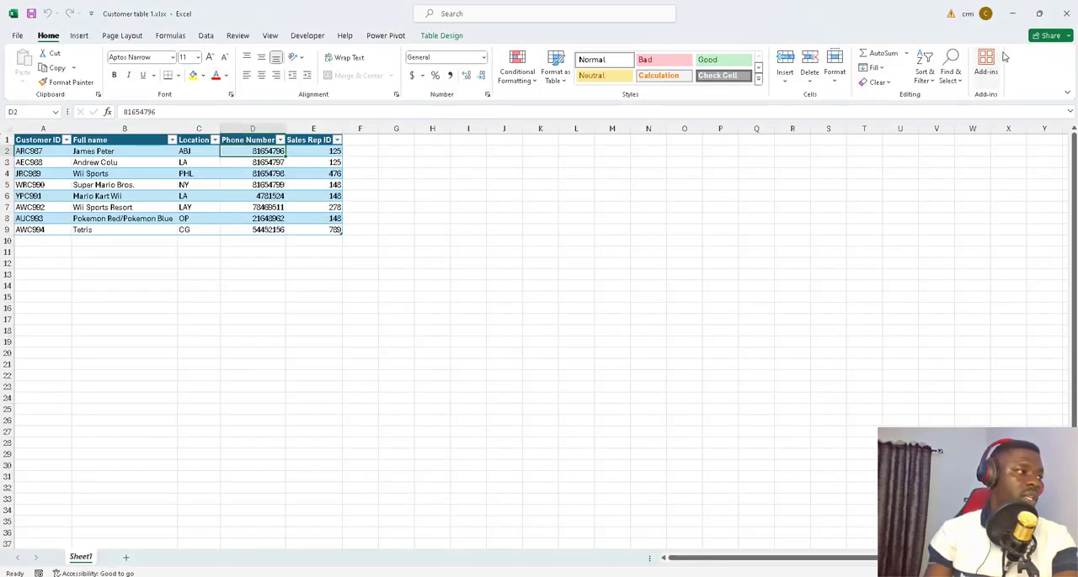
{"action": "left_click", "coordinate": [678, 539]}
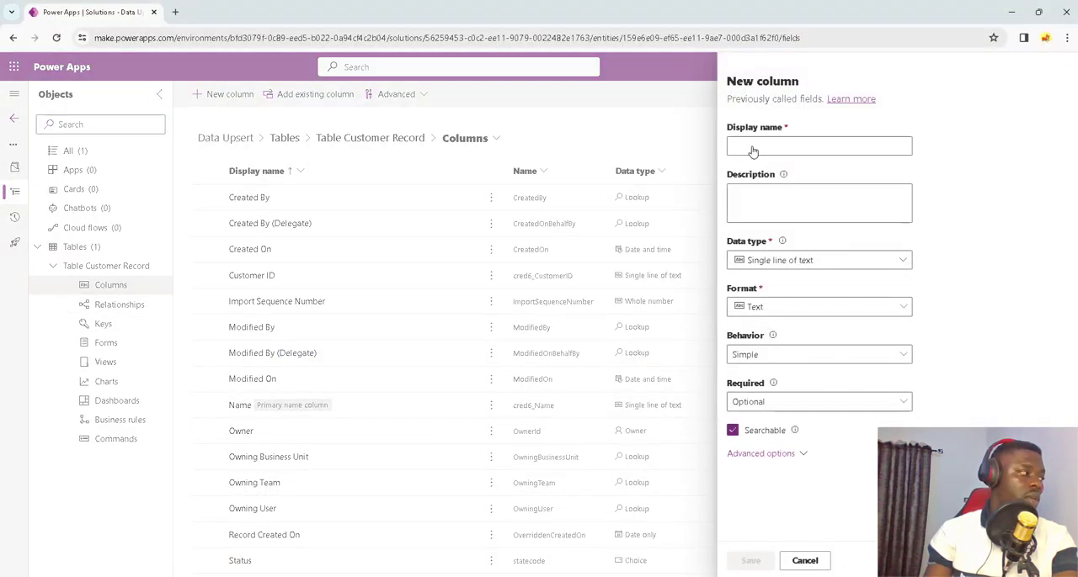
{"action": "left_click", "coordinate": [751, 146]}
{"action": "type", "text": "F"}
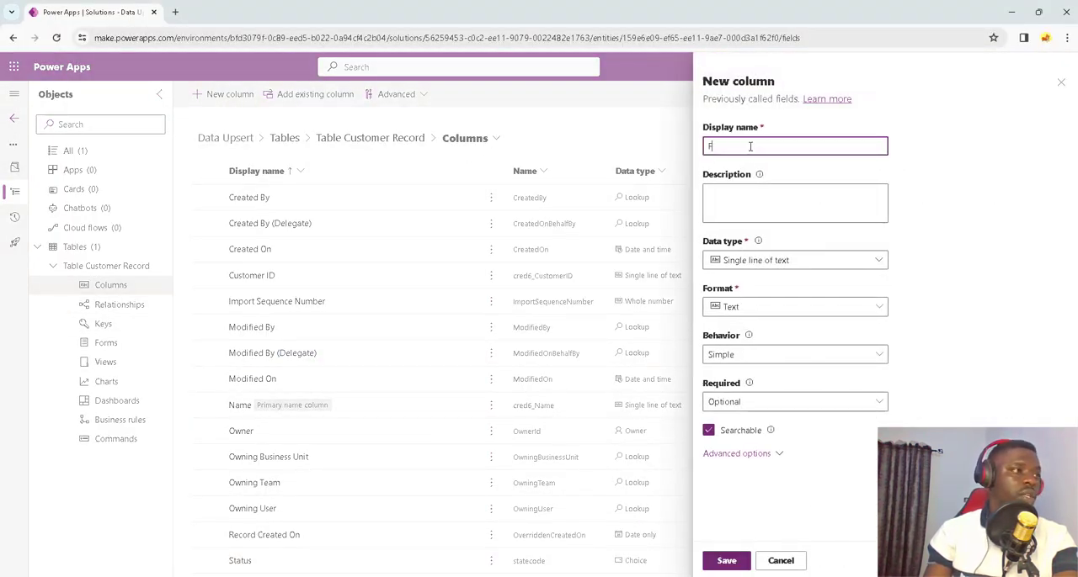
{"action": "type", "text": "ull"}
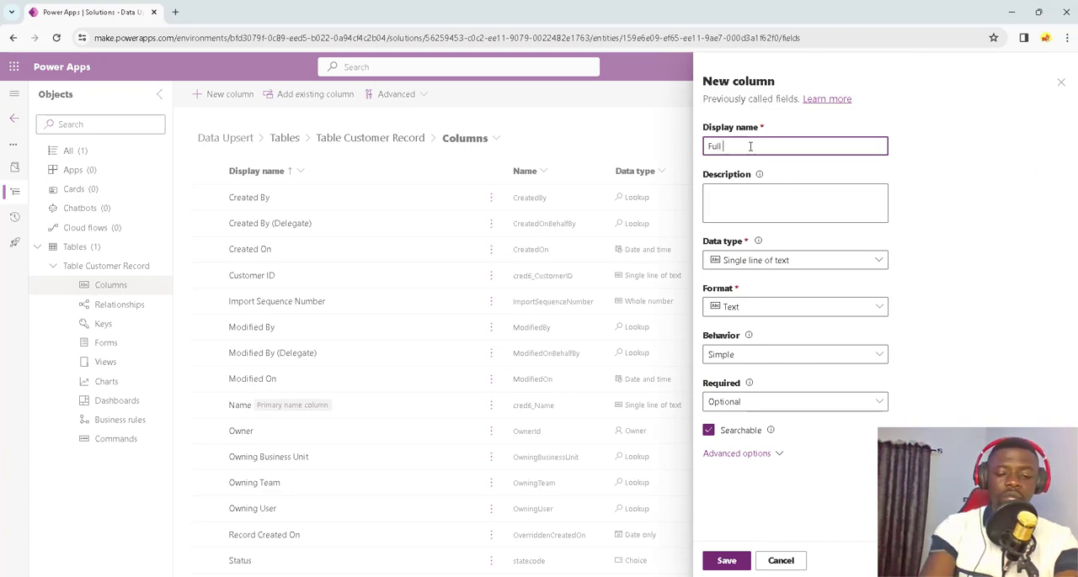
{"action": "type", "text": " Name"}
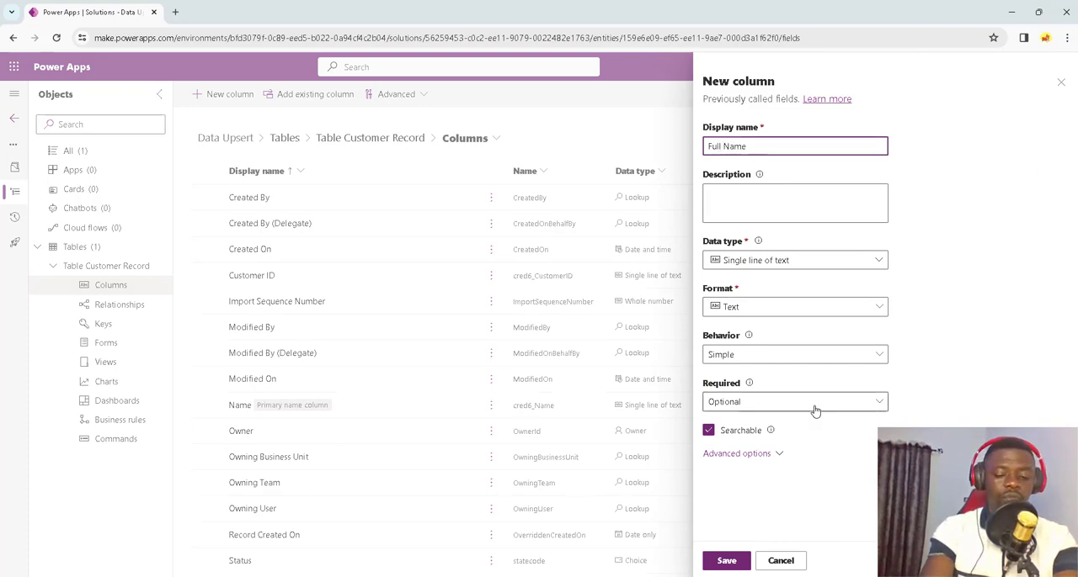
{"action": "left_click", "coordinate": [726, 561]}
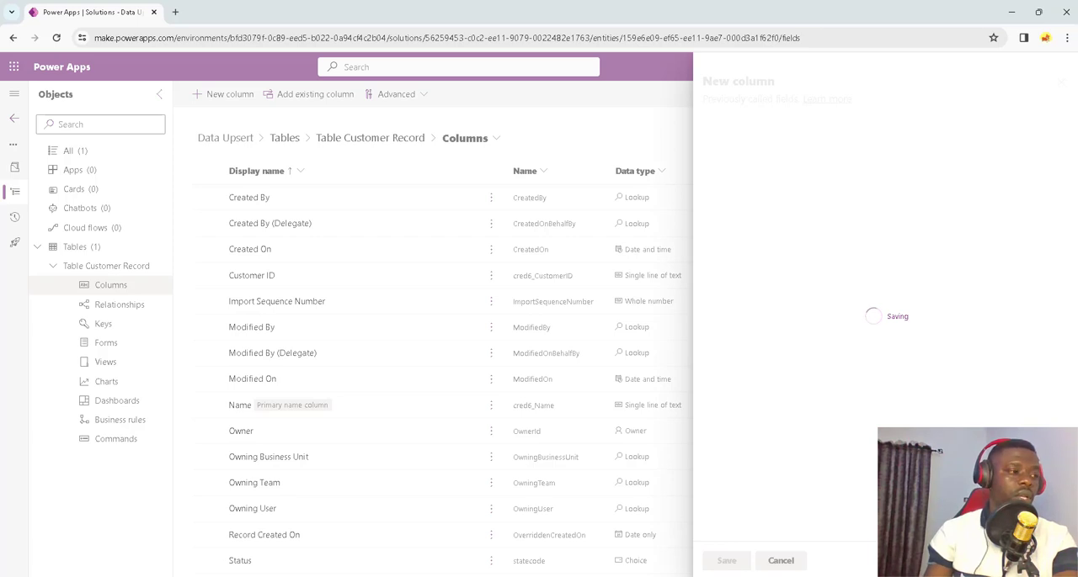
Step: Consult Customer table 1.xlsx in Excel again and add a Location single-line text column to Table Customer Record in Power Apps
{"action": "left_click", "coordinate": [657, 543]}
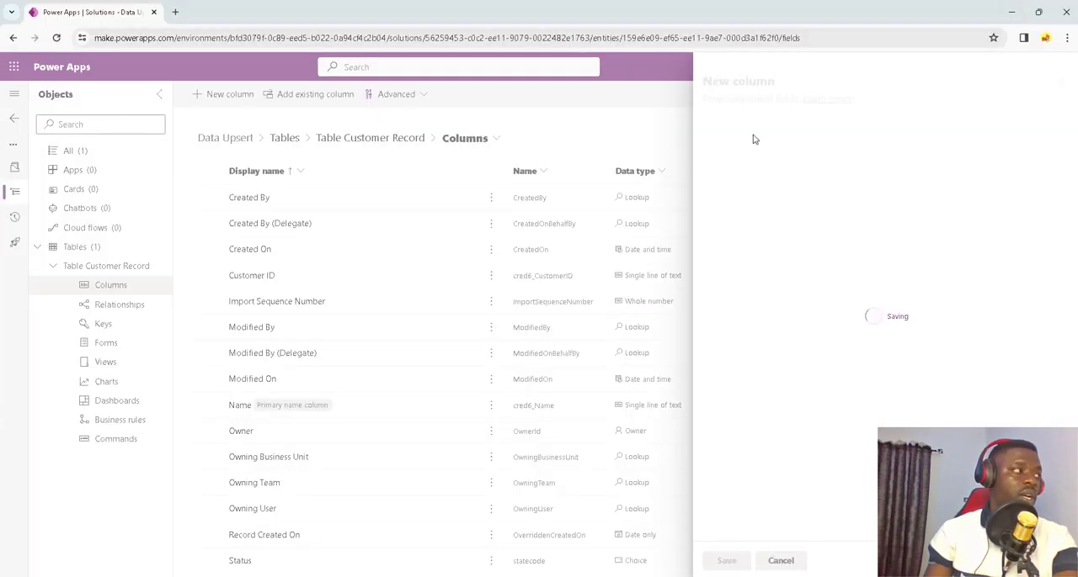
{"action": "left_click", "coordinate": [1012, 14]}
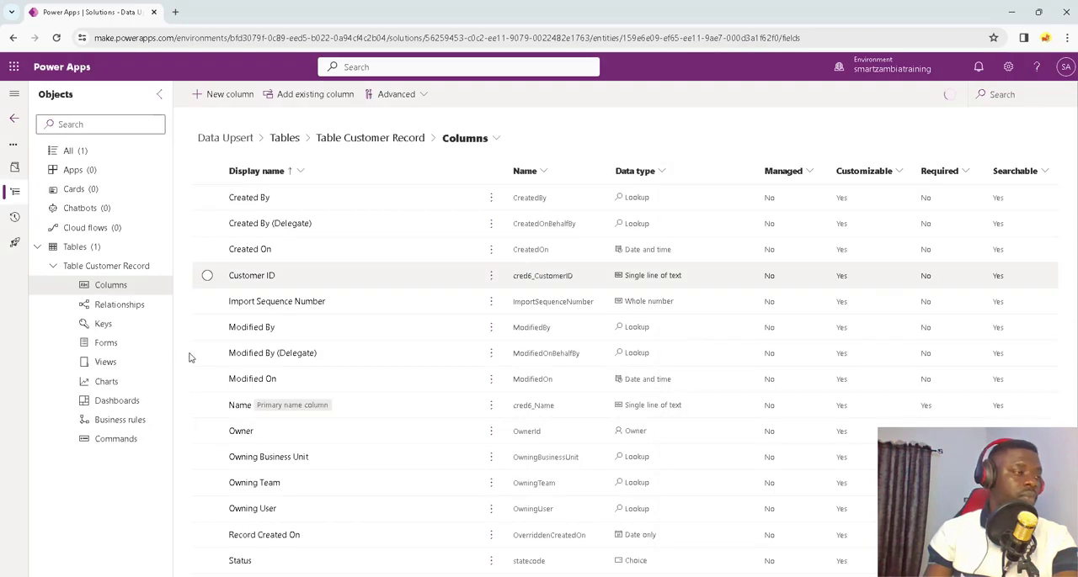
{"action": "left_click", "coordinate": [217, 93]}
{"action": "left_click", "coordinate": [735, 146]}
{"action": "type", "text": "Location"}
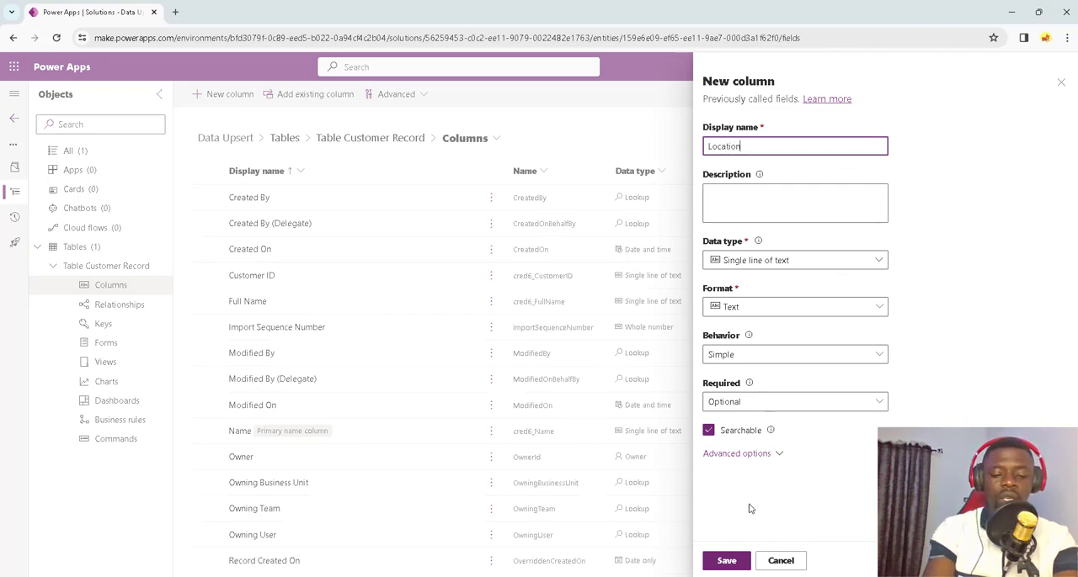
{"action": "left_click", "coordinate": [734, 560]}
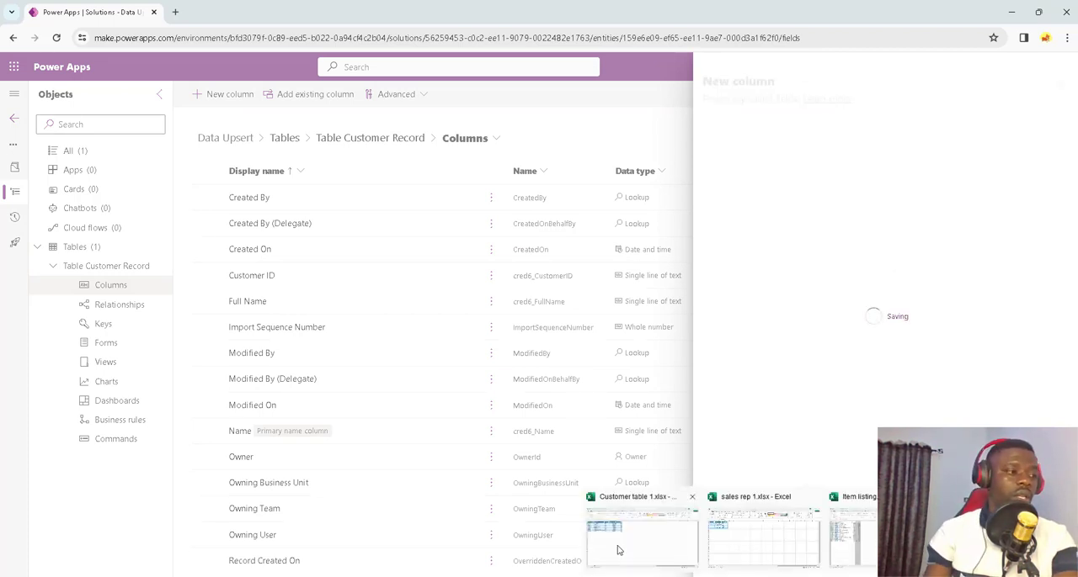
Step: Consult Customer table 1.xlsx in Excel and add a Phone Number column with the Whole number data type to Table Customer Record in Power Apps
{"action": "left_click", "coordinate": [620, 551]}
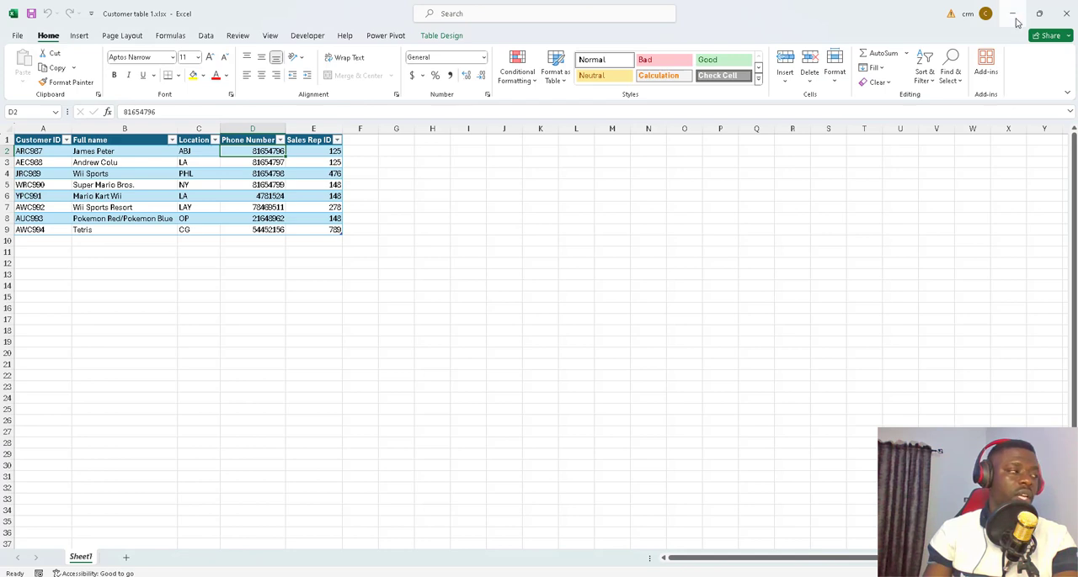
{"action": "key", "text": "alt+Tab"}
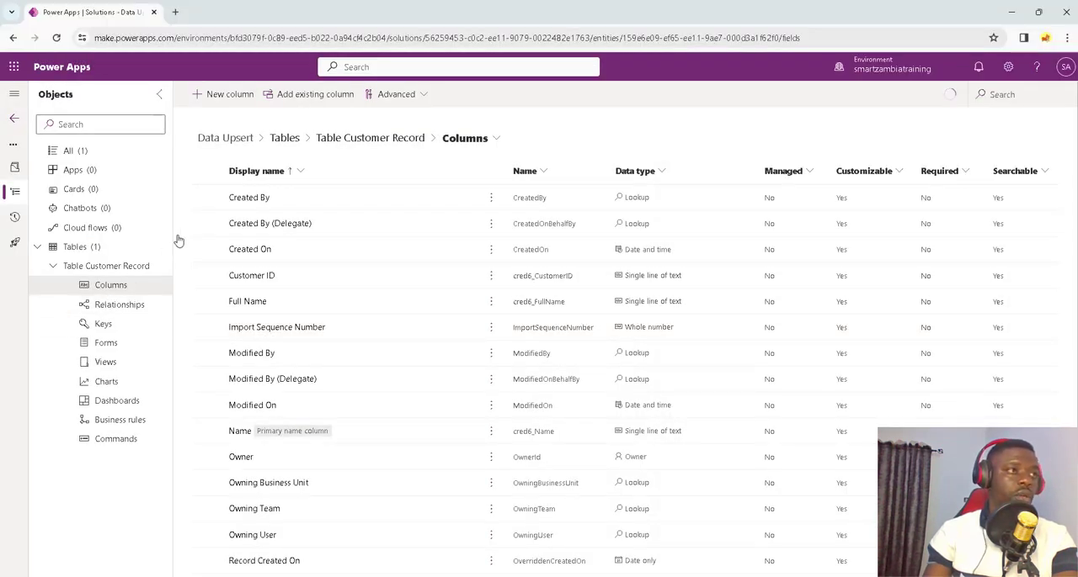
{"action": "left_click", "coordinate": [214, 93]}
{"action": "left_click", "coordinate": [739, 146]}
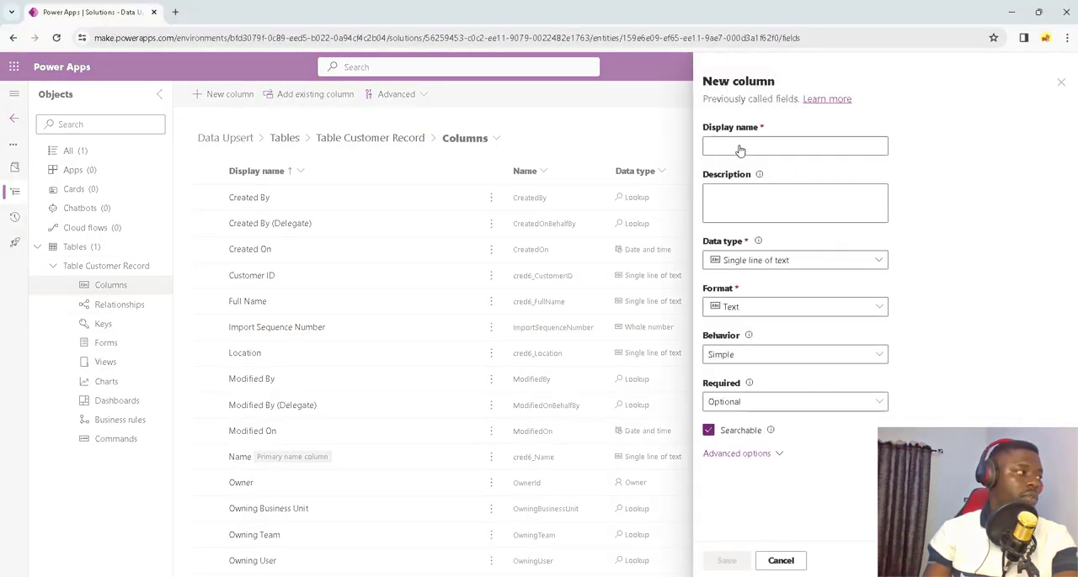
{"action": "type", "text": "Pho"}
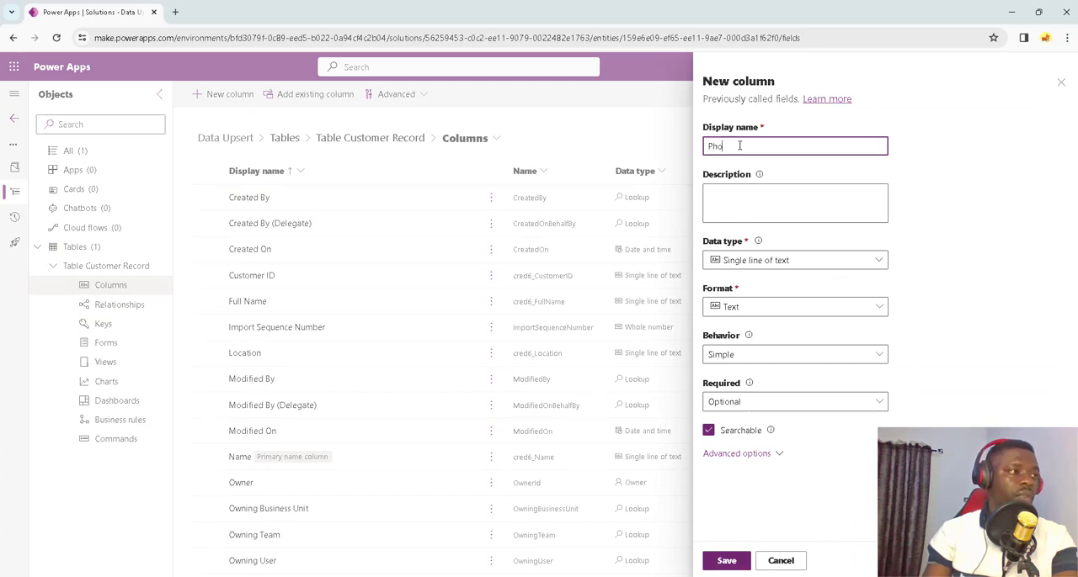
{"action": "type", "text": "ne Number"}
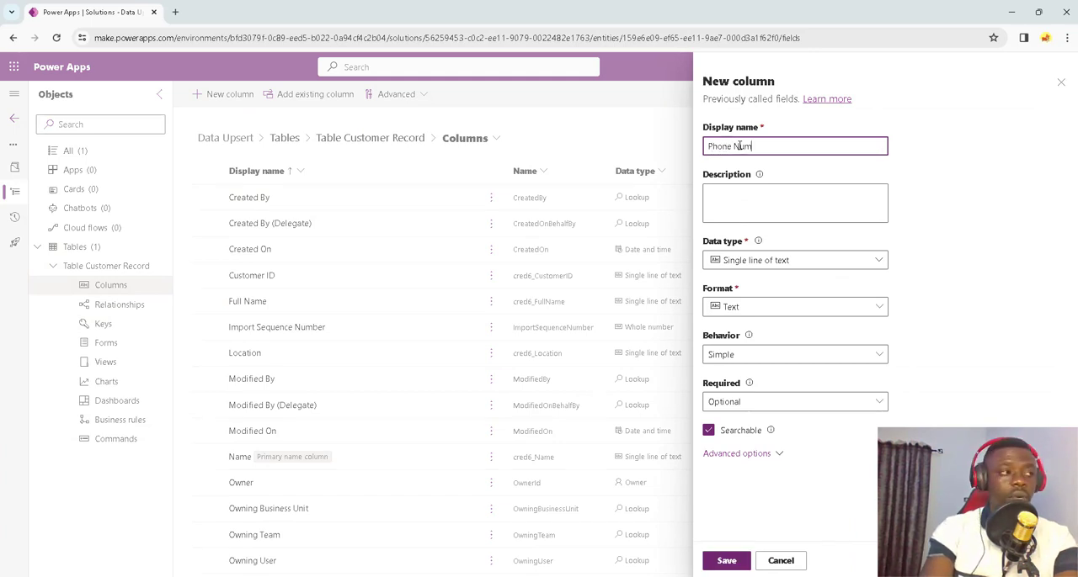
{"action": "left_click", "coordinate": [860, 263]}
{"action": "mouse_move", "coordinate": [880, 331]}
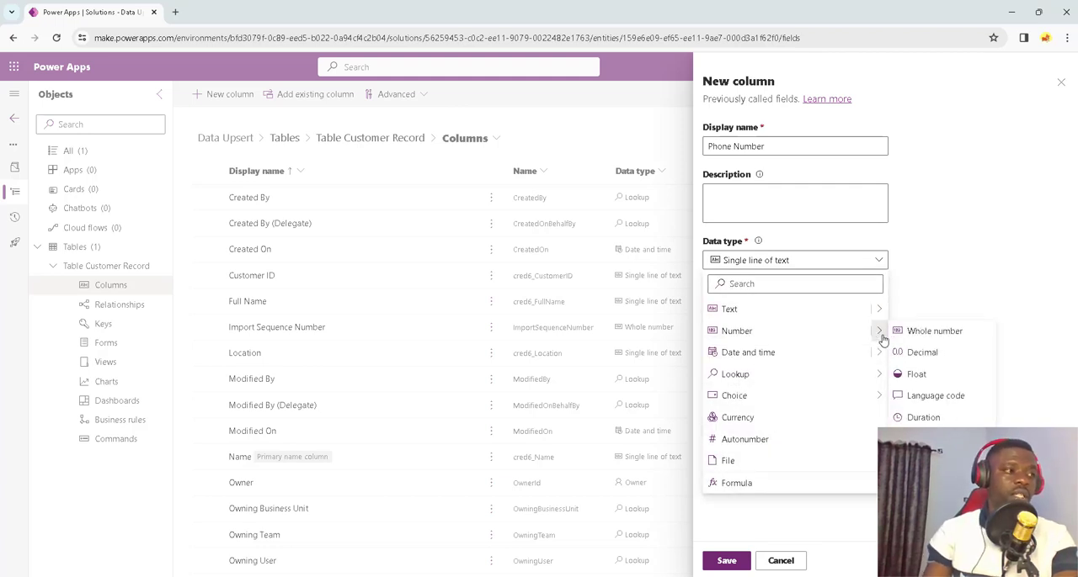
{"action": "left_click", "coordinate": [940, 332]}
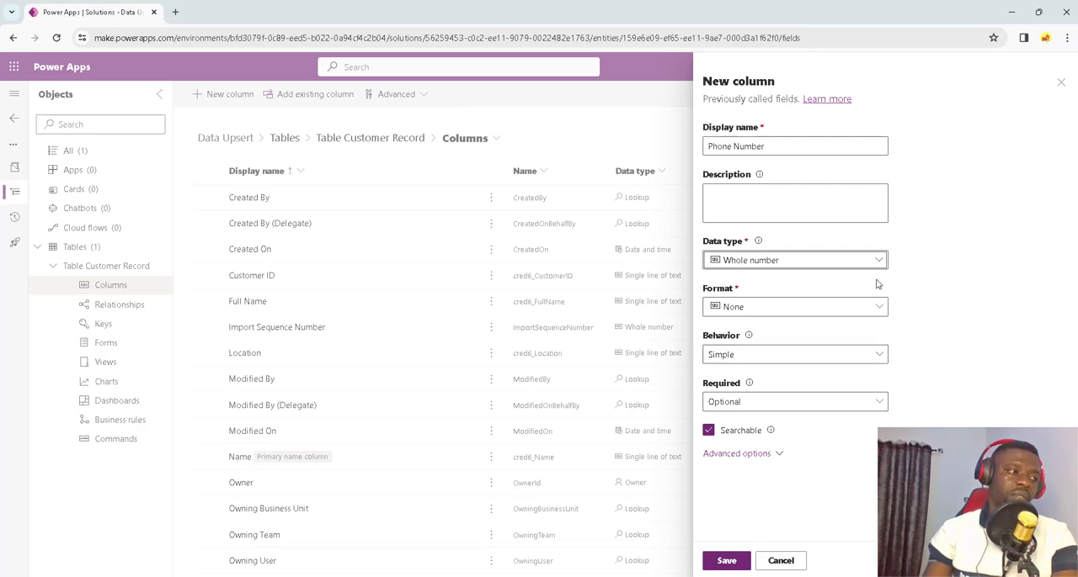
{"action": "left_click", "coordinate": [863, 468]}
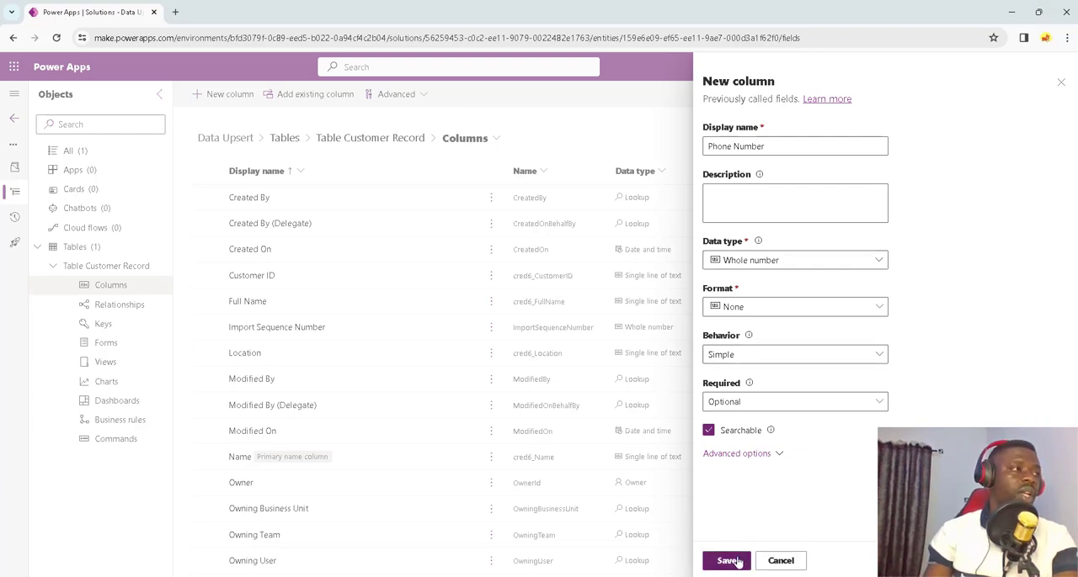
{"action": "left_click", "coordinate": [729, 560]}
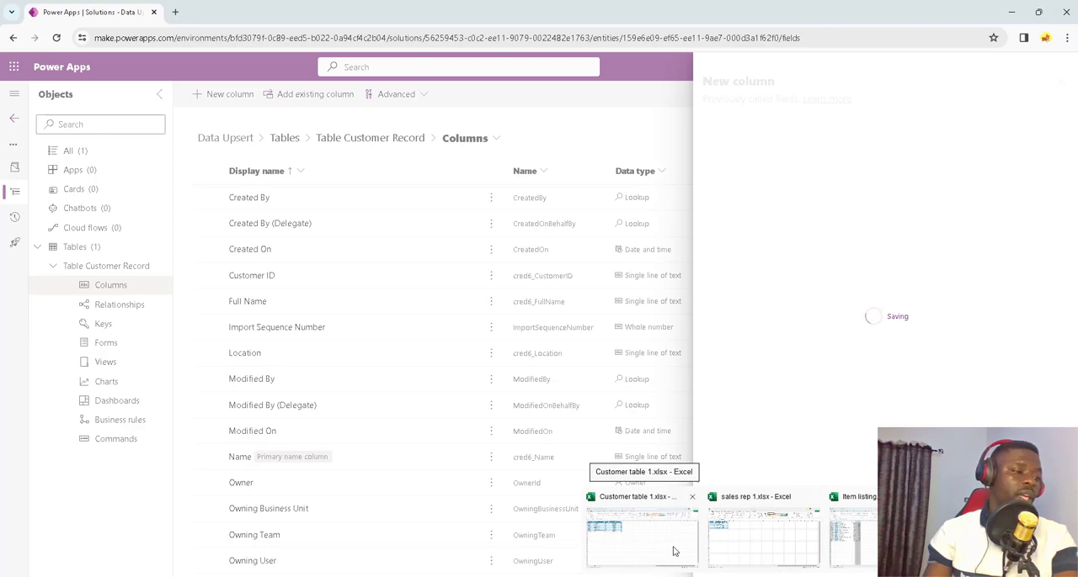
Step: Review the remaining column in Customer table 1.xlsx in Excel, return to Power Apps and collapse Table Customer Record's component list
{"action": "left_click", "coordinate": [673, 552]}
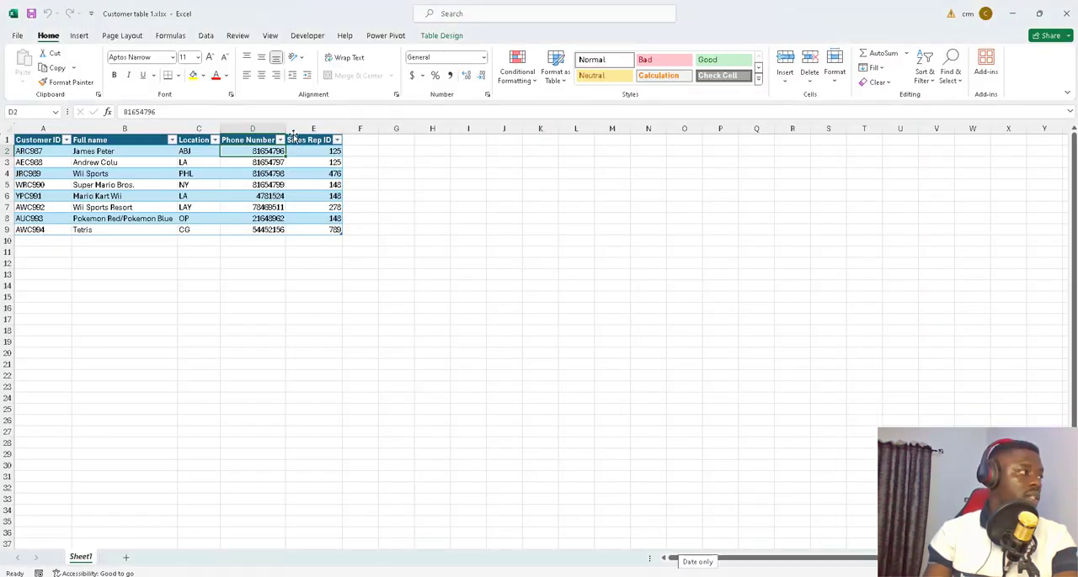
{"action": "left_click", "coordinate": [1011, 14]}
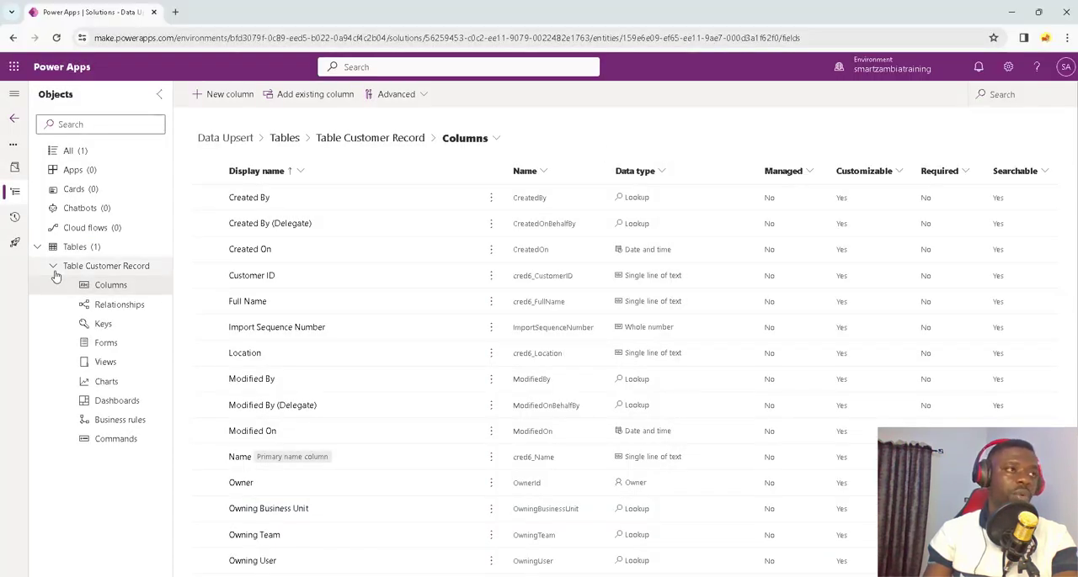
{"action": "left_click", "coordinate": [53, 267]}
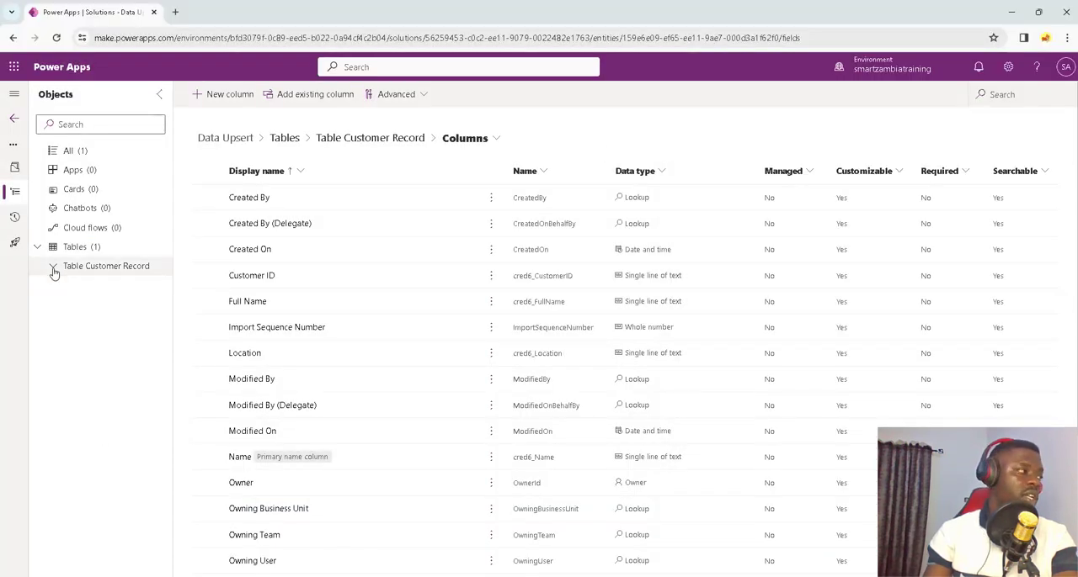
{"action": "left_click", "coordinate": [226, 97]}
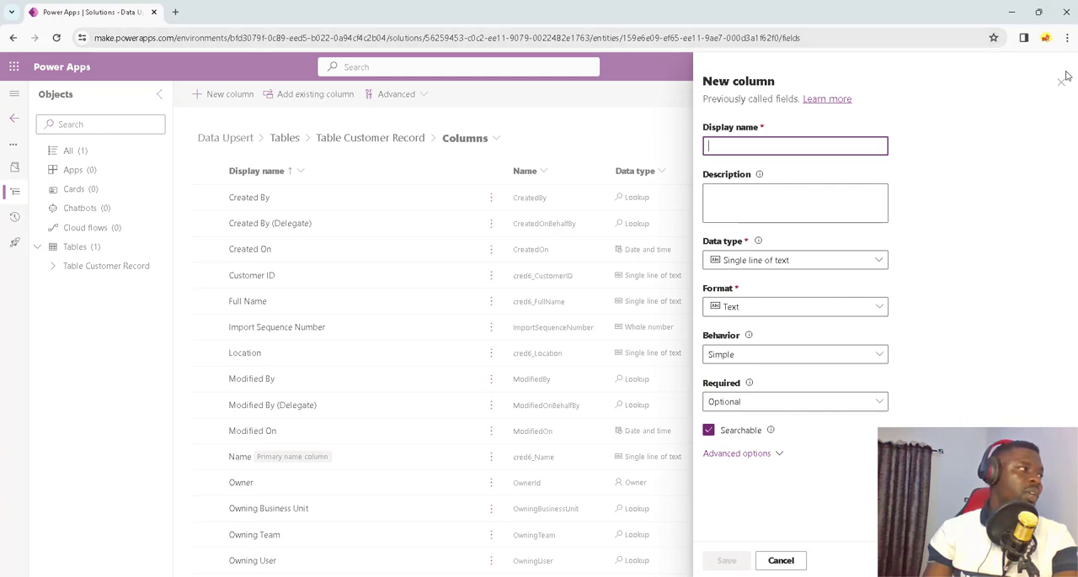
{"action": "left_click", "coordinate": [1061, 81]}
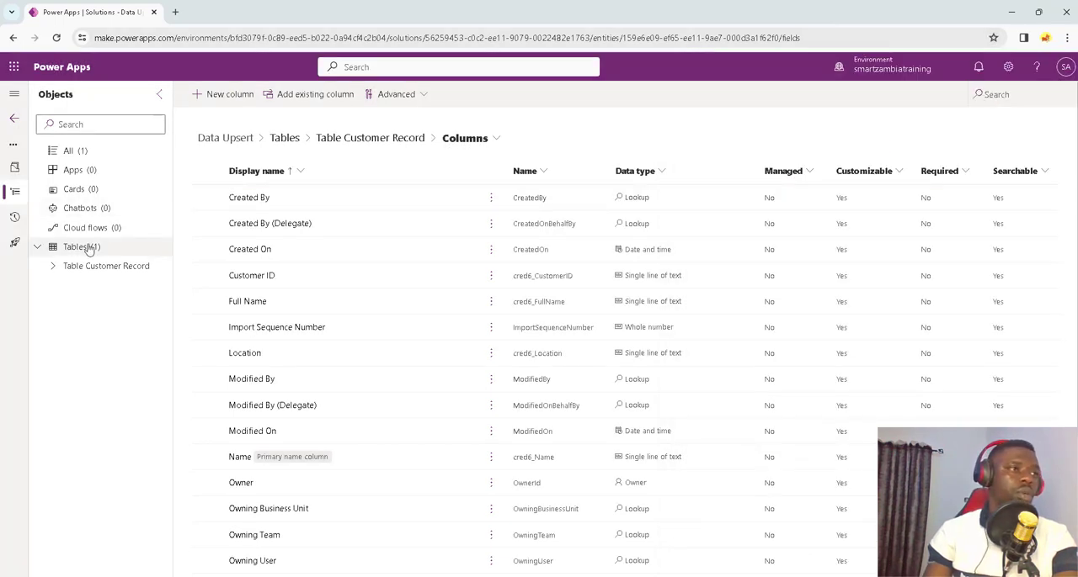
Step: Create and save a new table named Sales Rep Table in the Data Upsert solution
{"action": "left_click", "coordinate": [230, 99]}
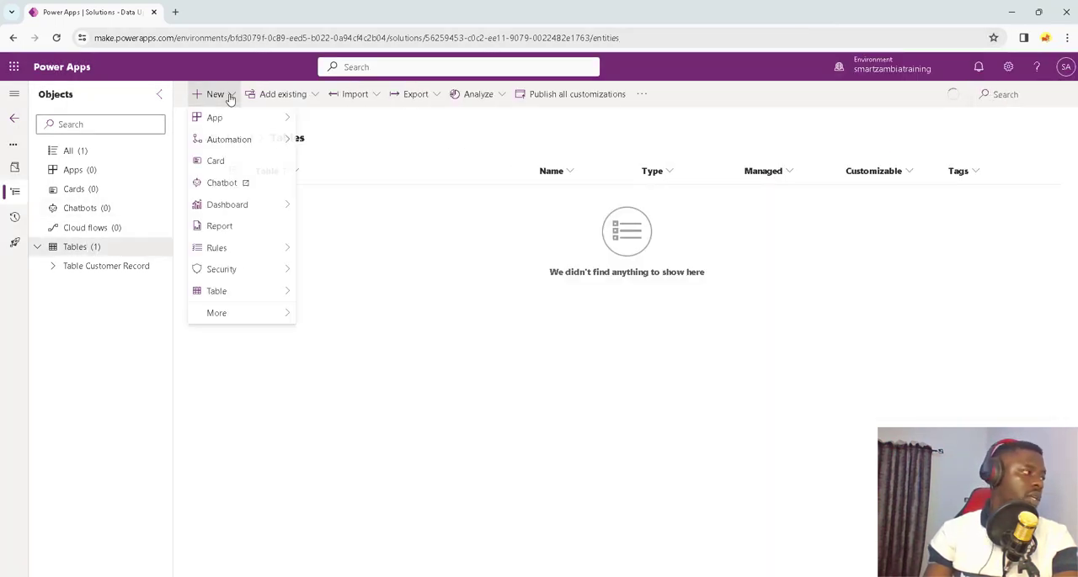
{"action": "mouse_move", "coordinate": [277, 298]}
{"action": "left_click", "coordinate": [339, 295]}
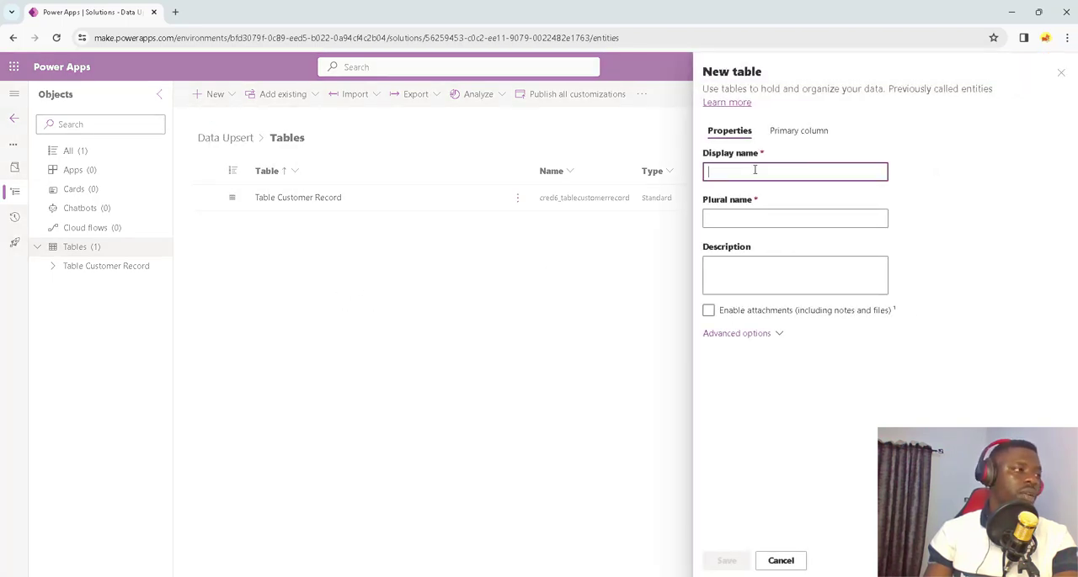
{"action": "type", "text": "Sla"}
{"action": "key", "text": "BackSpace"}
{"action": "key", "text": "BackSpace"}
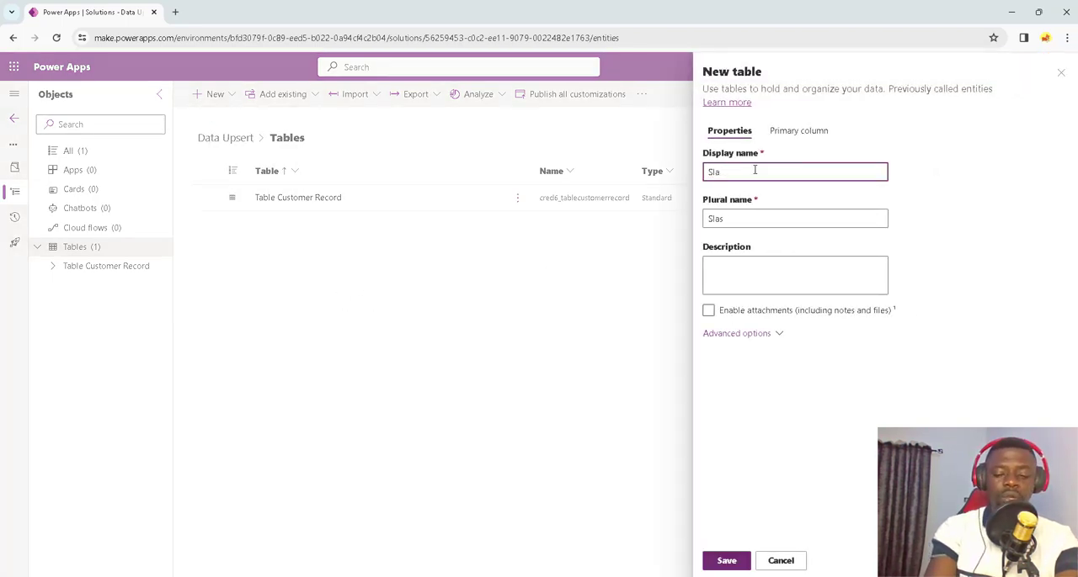
{"action": "type", "text": "es Rep Table"}
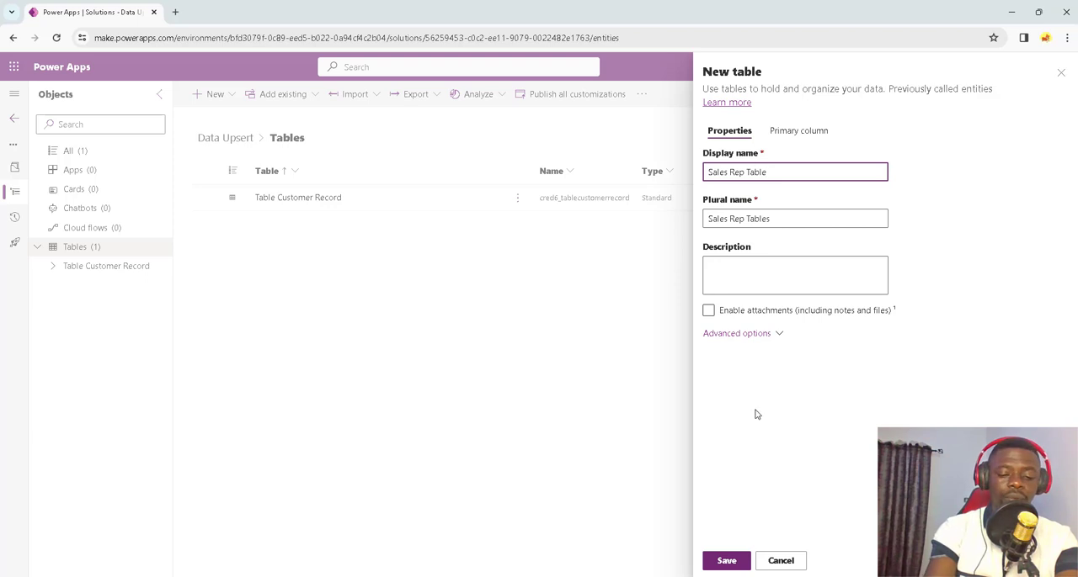
{"action": "left_click", "coordinate": [729, 560]}
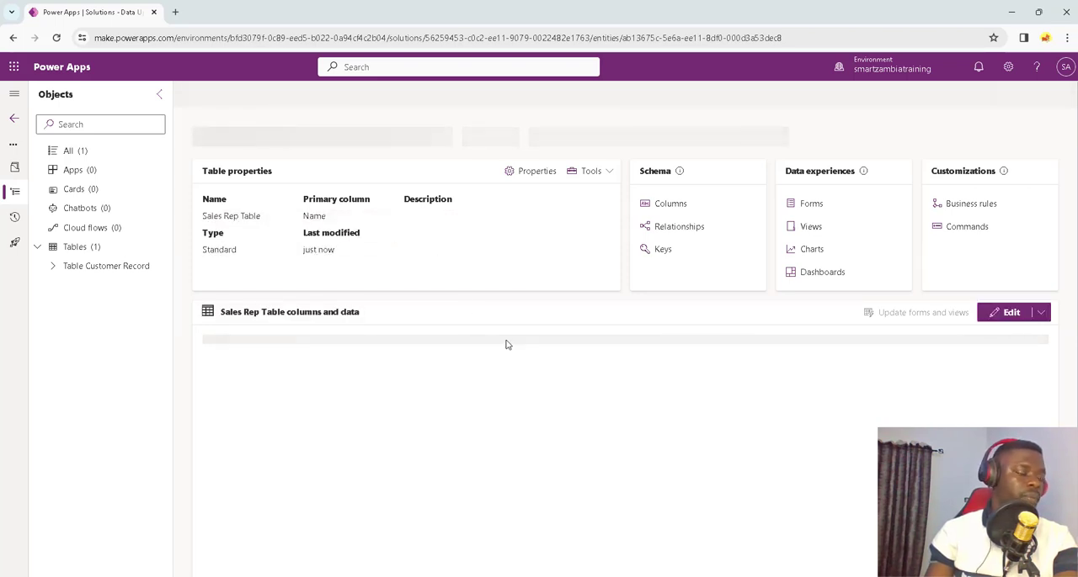
Step: Switch to sales rep 1.xlsx in Excel and examine its Sales Rep ID, Name and Office Code columns
{"action": "mouse_move", "coordinate": [764, 576]}
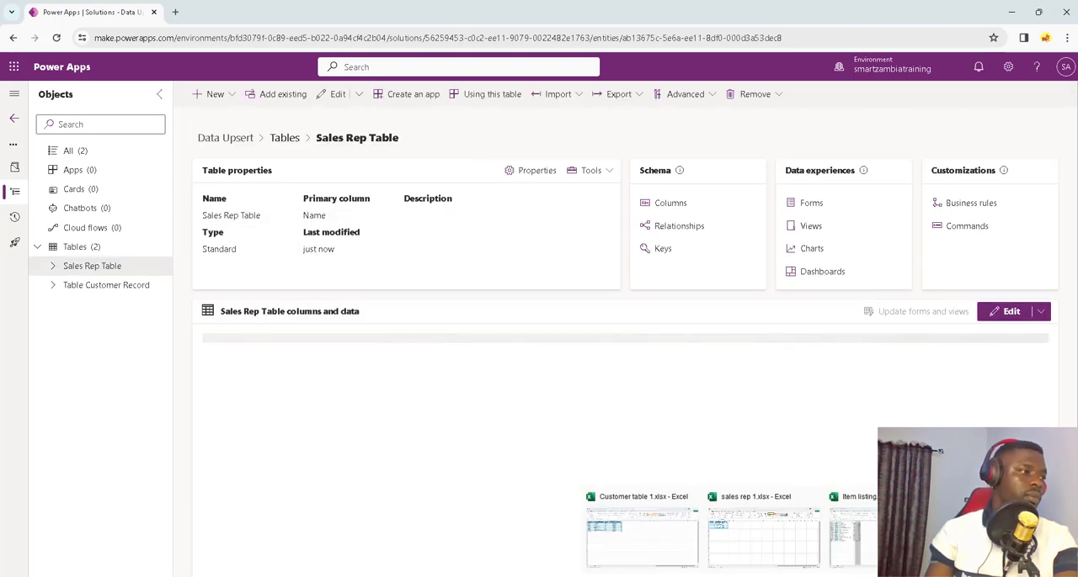
{"action": "left_click", "coordinate": [773, 547]}
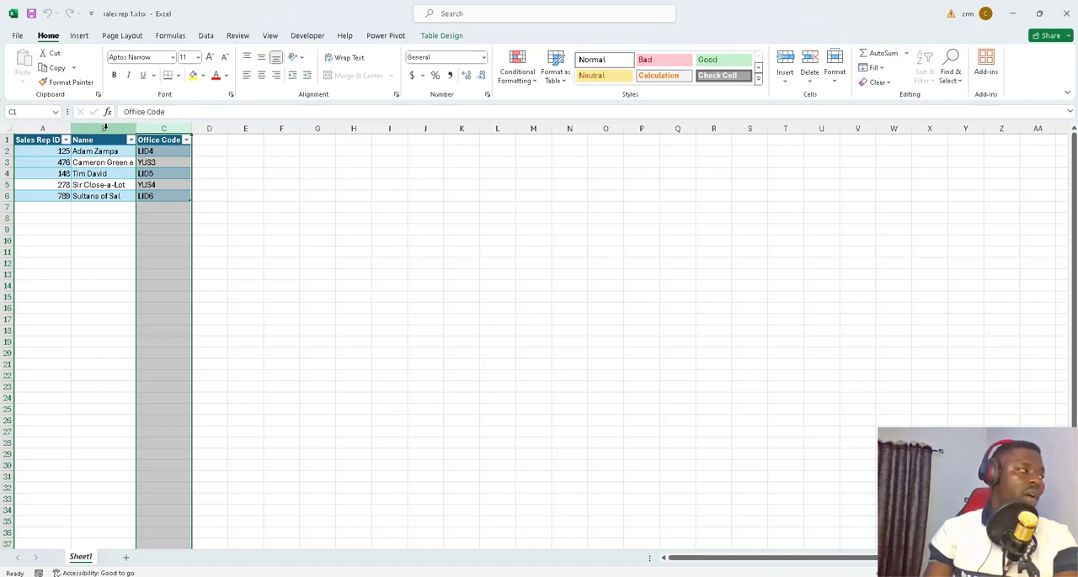
{"action": "left_click", "coordinate": [1011, 14]}
Step: Return to Power Apps and add a Sales Rep ID column with the Whole number data type to Sales Rep Table
{"action": "left_click", "coordinate": [53, 268]}
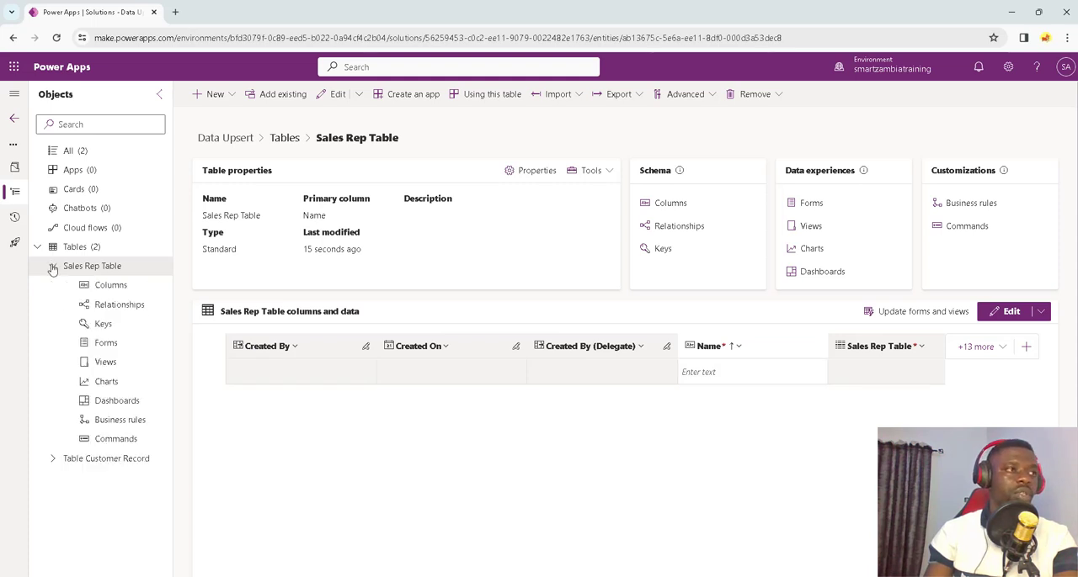
{"action": "left_click", "coordinate": [127, 289]}
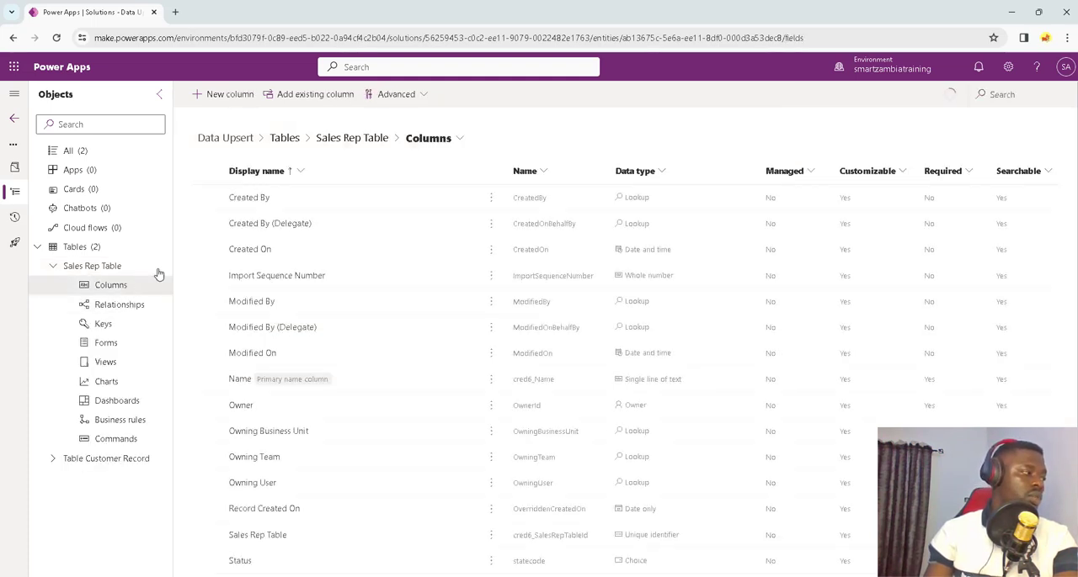
{"action": "left_click", "coordinate": [247, 97]}
{"action": "left_click", "coordinate": [735, 146]}
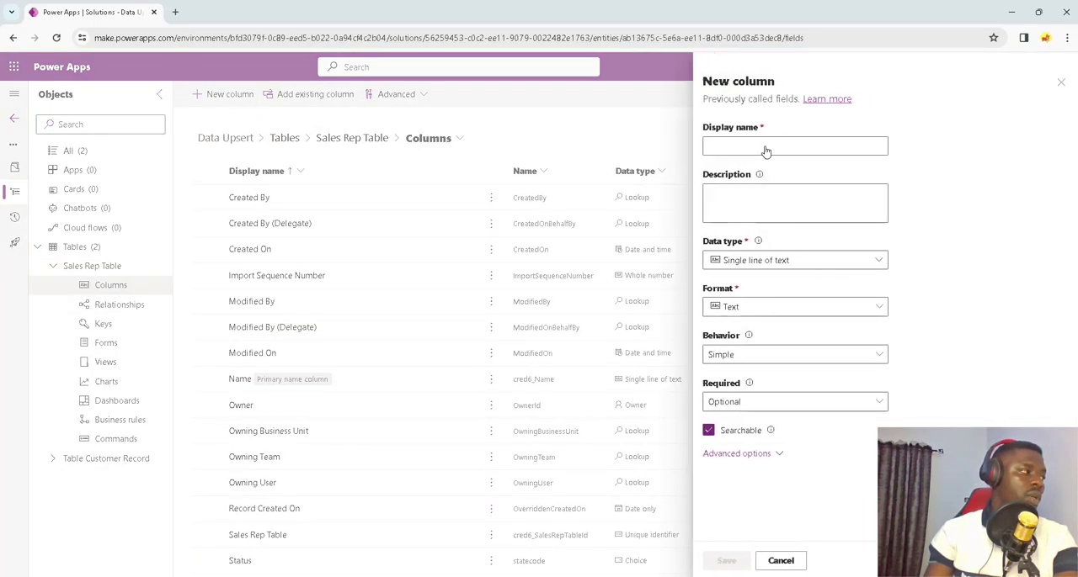
{"action": "type", "text": "Sales Rep ID"}
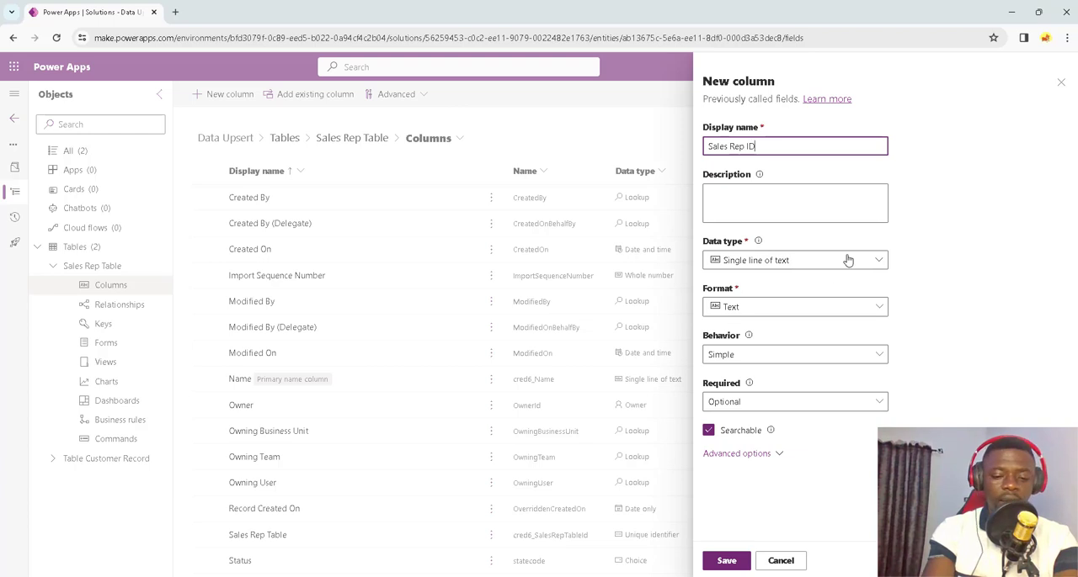
{"action": "left_click", "coordinate": [852, 262]}
{"action": "left_click", "coordinate": [881, 332]}
{"action": "left_click", "coordinate": [906, 331]}
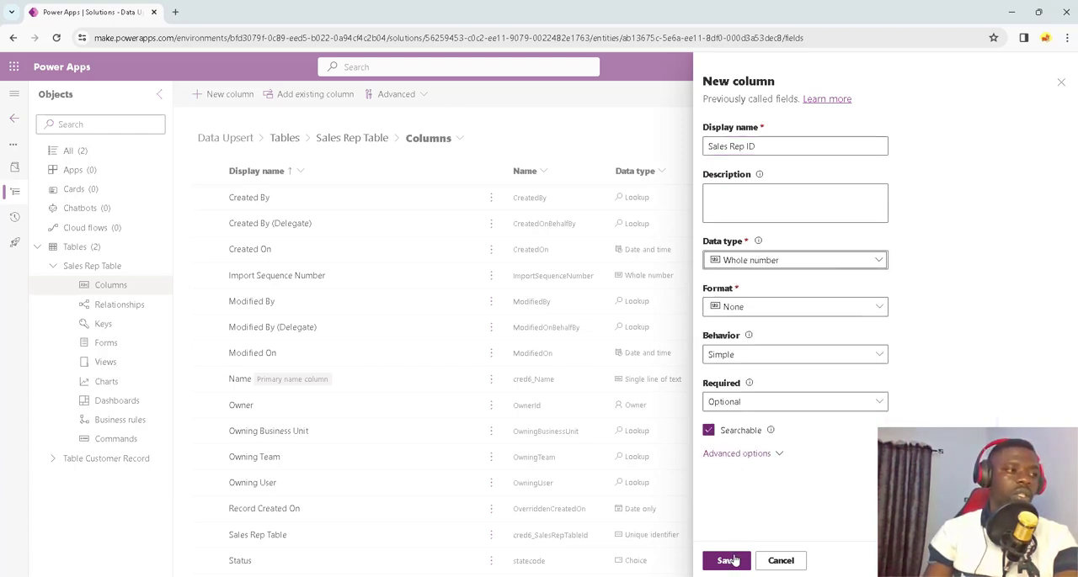
{"action": "left_click", "coordinate": [731, 559]}
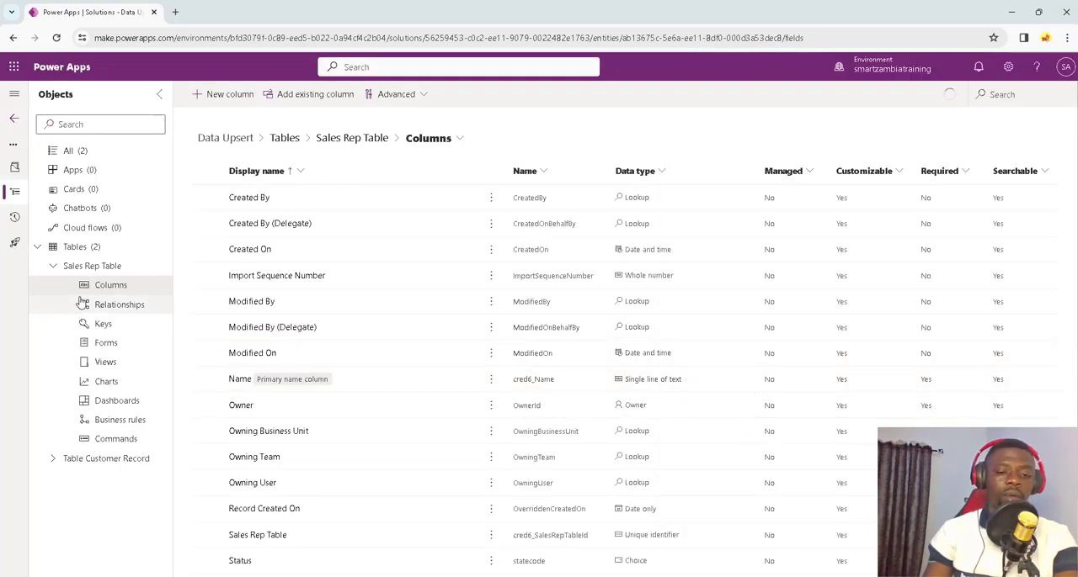
Step: Add a Full Name column to Sales Rep Table, keeping the Single line of text data type
{"action": "left_click", "coordinate": [225, 96]}
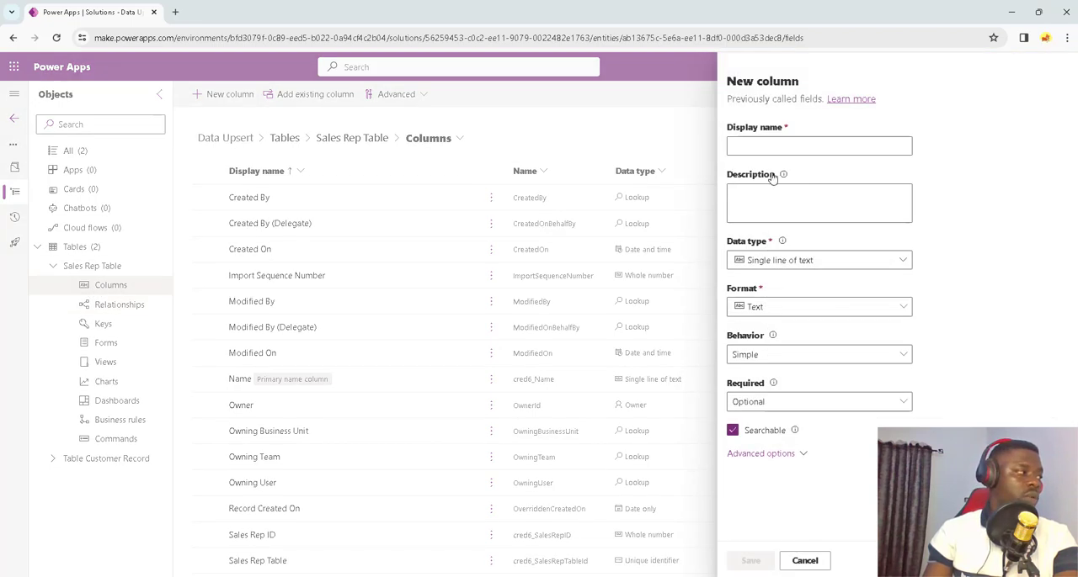
{"action": "type", "text": "Fu"}
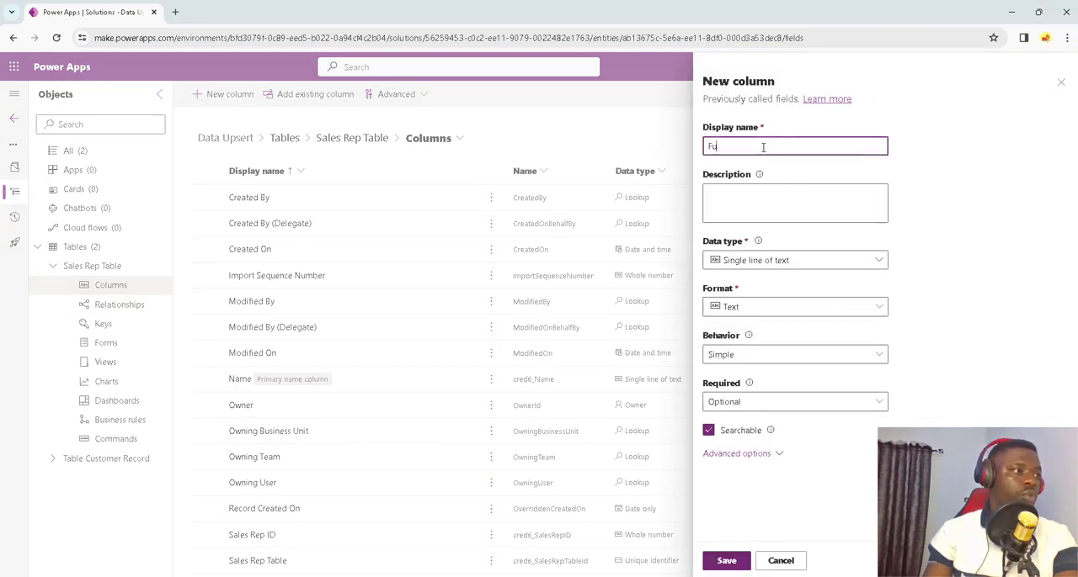
{"action": "type", "text": "ll name"}
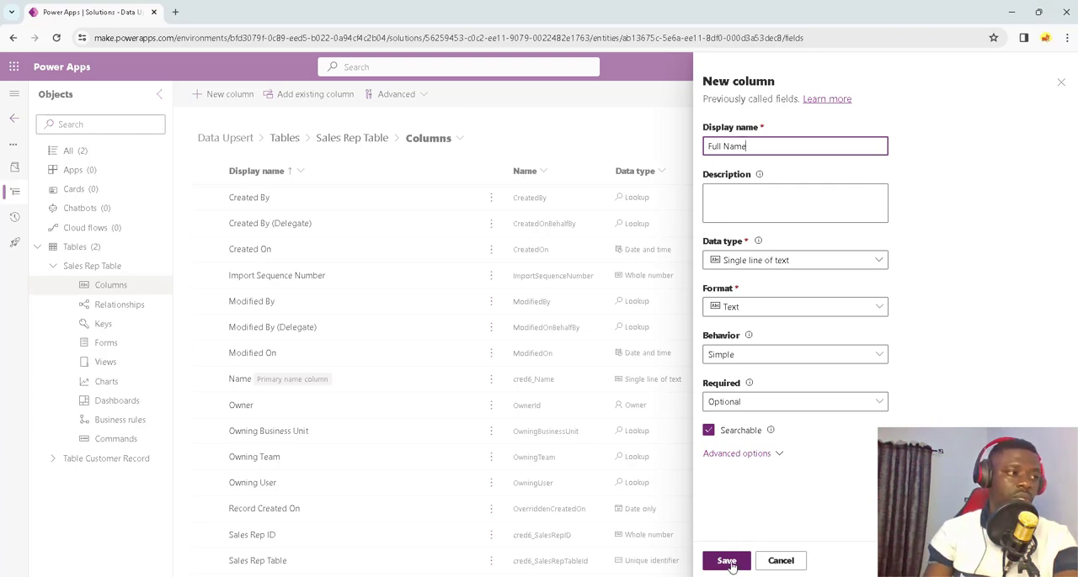
{"action": "left_click", "coordinate": [729, 563]}
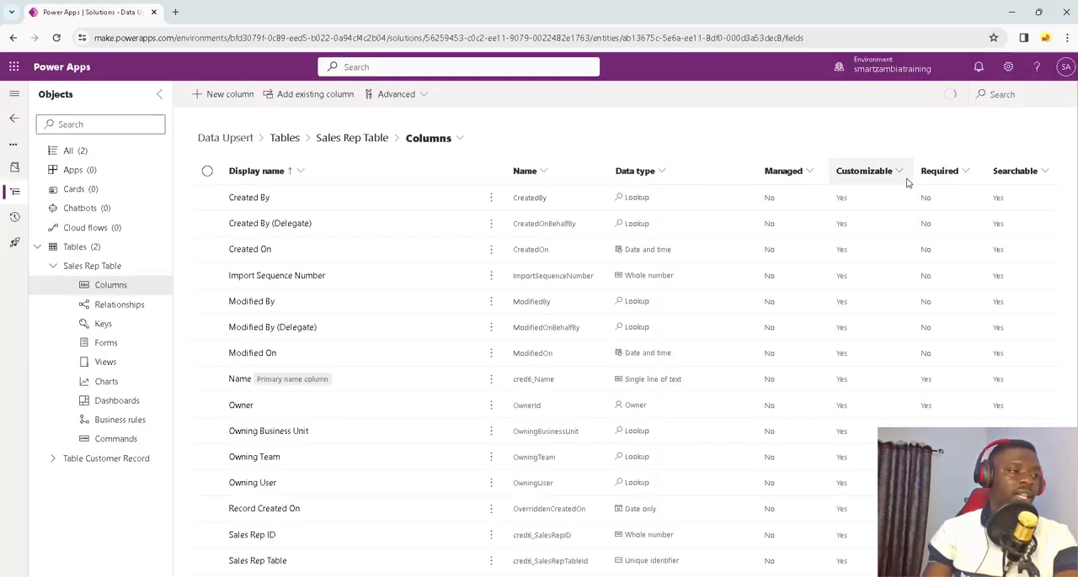
Step: Consult sales rep 1.xlsx in Excel and add an Office Code column as Single line of text to Sales Rep Table in Power Apps
{"action": "mouse_move", "coordinate": [762, 576]}
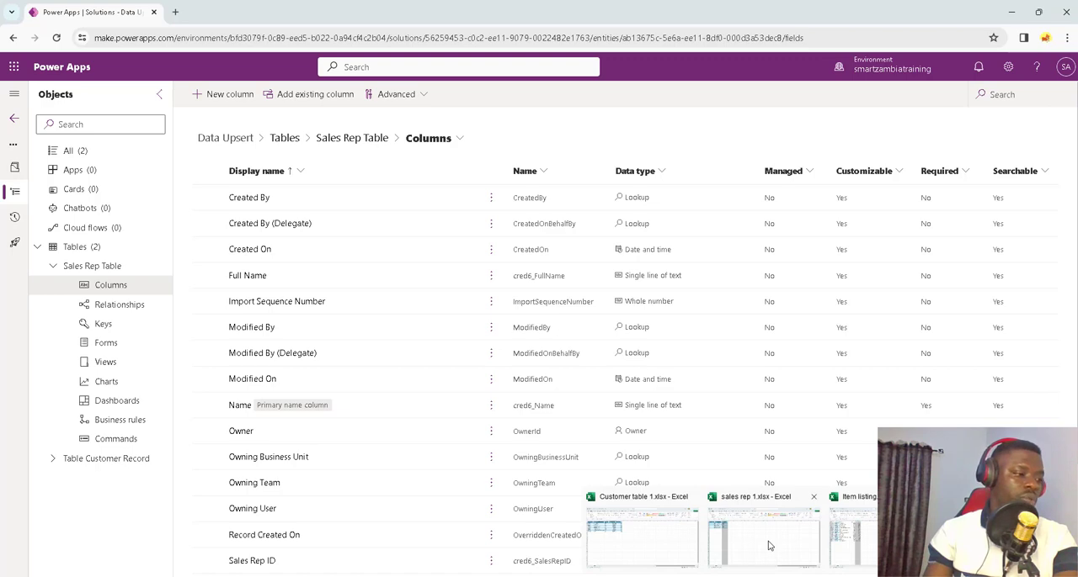
{"action": "left_click", "coordinate": [768, 546]}
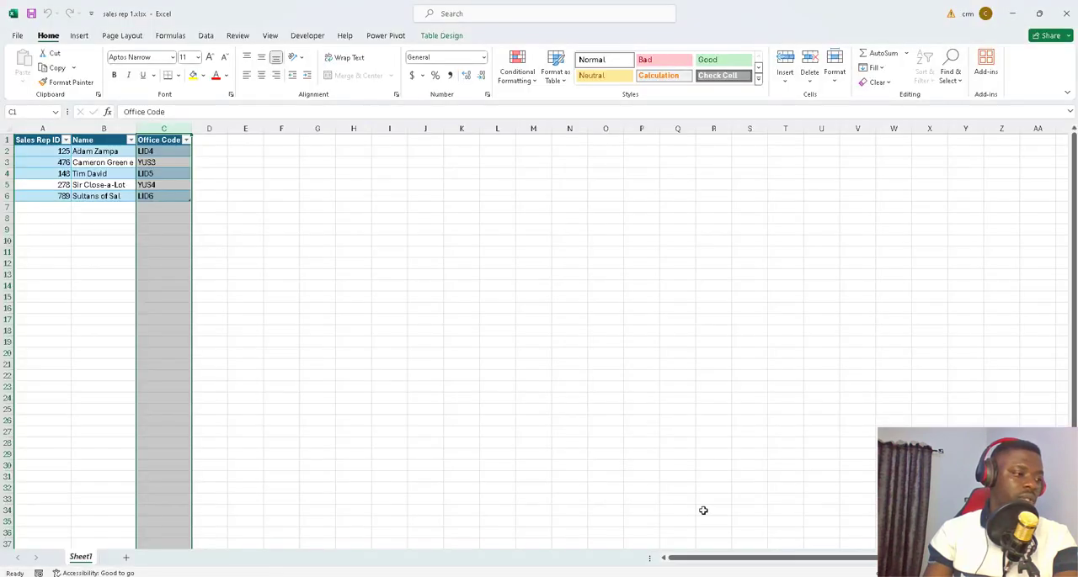
{"action": "left_click", "coordinate": [1012, 13]}
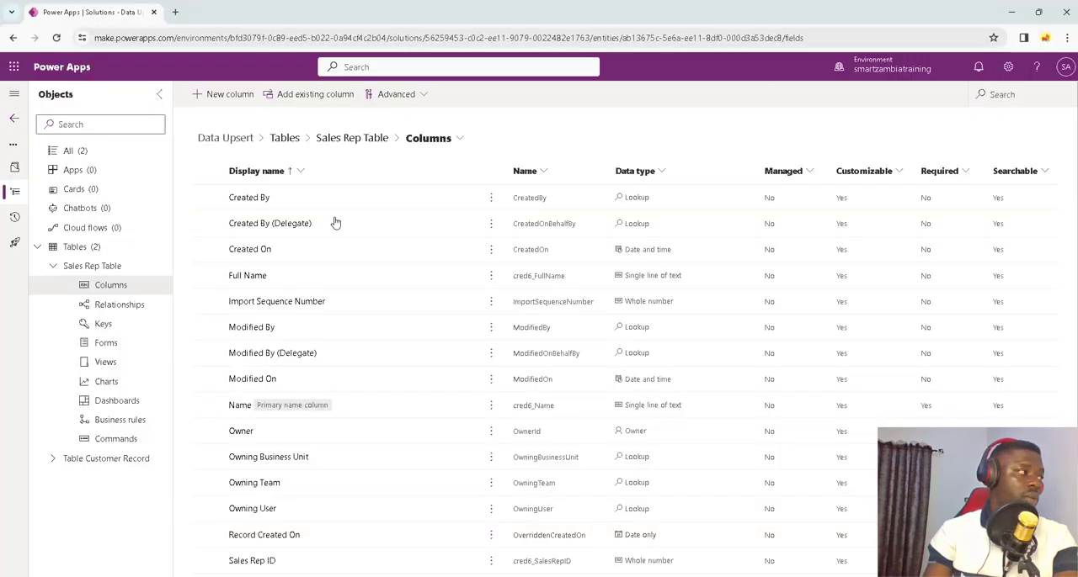
{"action": "left_click", "coordinate": [228, 96]}
{"action": "left_click", "coordinate": [739, 146]}
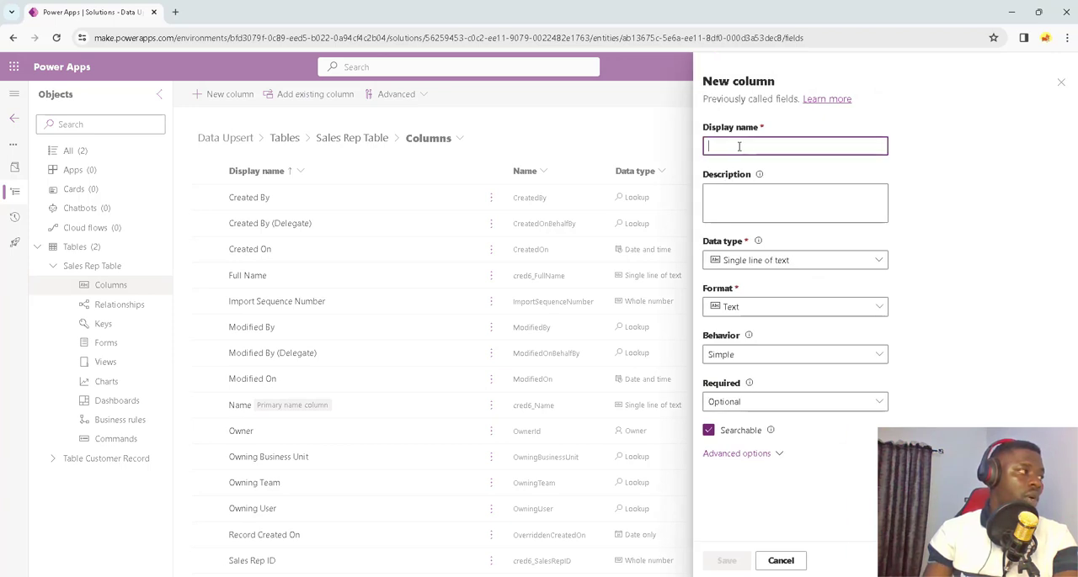
{"action": "type", "text": "Q"}
{"action": "type", "text": "ffice Code"}
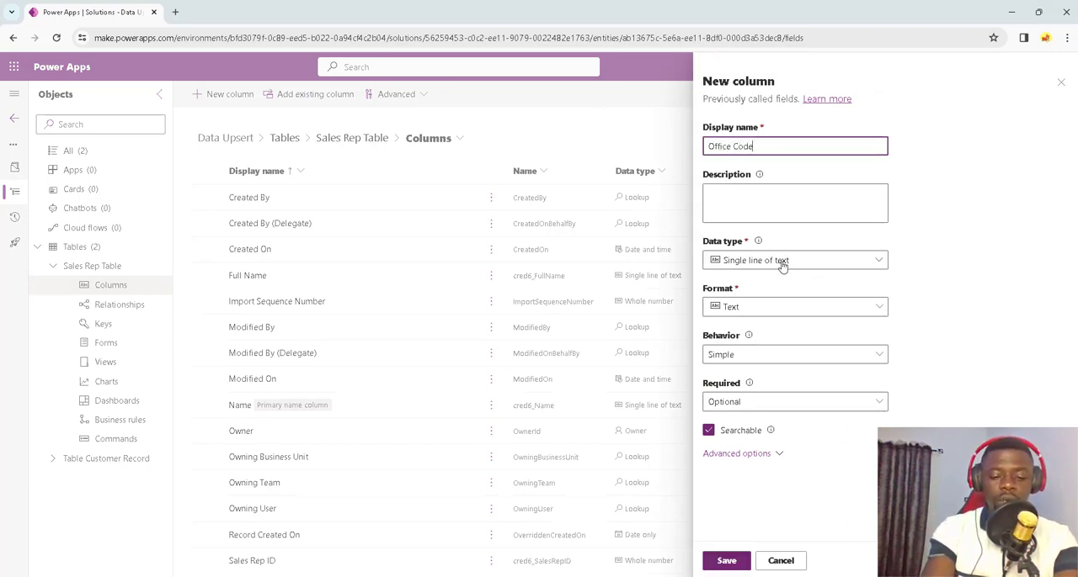
{"action": "left_click", "coordinate": [726, 560]}
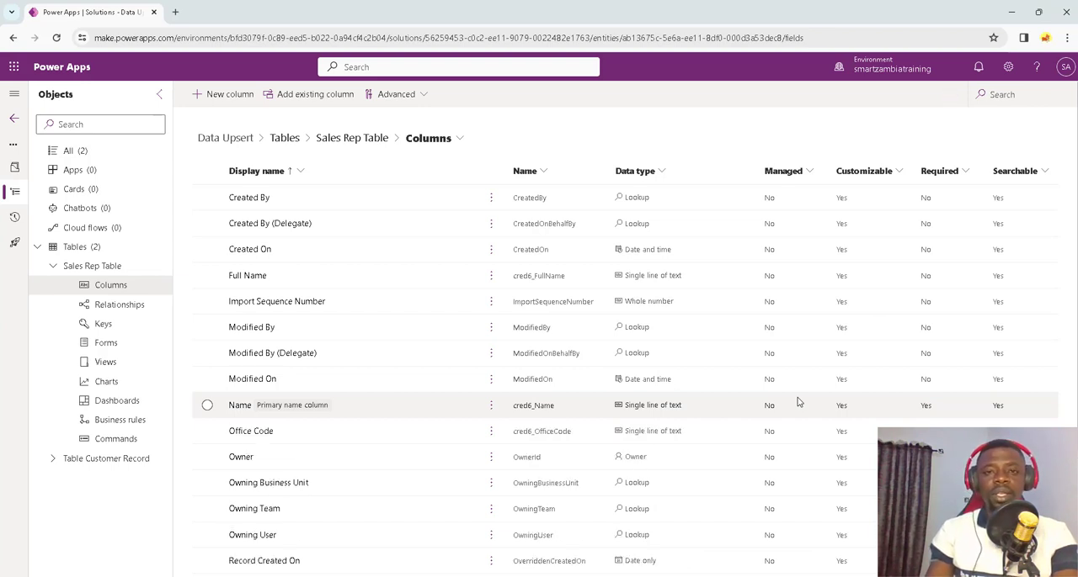
Step: Collapse Sales Rep Table's component list, then create and save a new table named Item Listing in the Data Upsert solution
{"action": "left_click", "coordinate": [54, 267]}
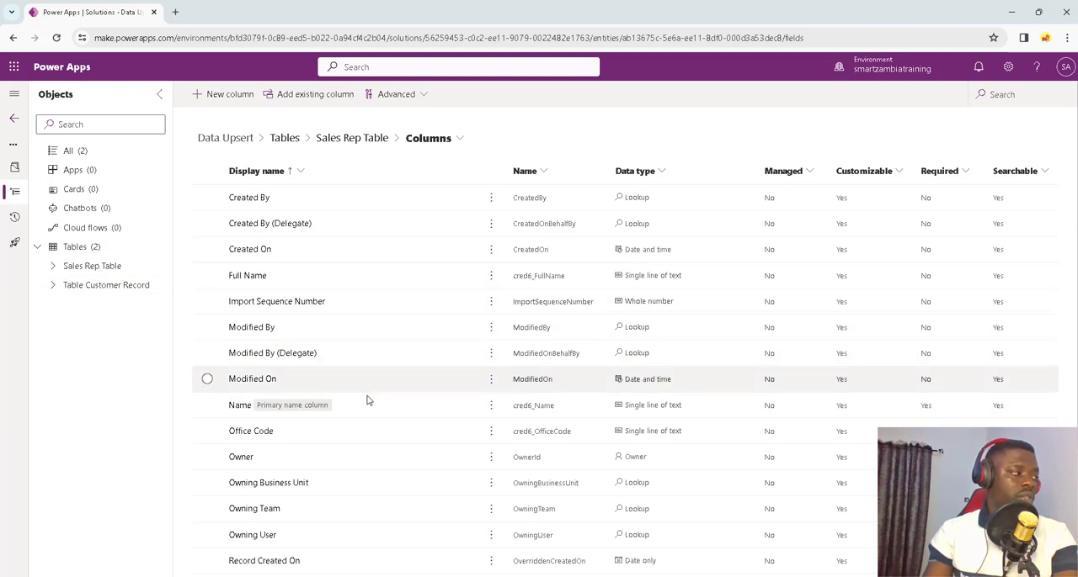
{"action": "left_click", "coordinate": [89, 246]}
{"action": "left_click", "coordinate": [216, 95]}
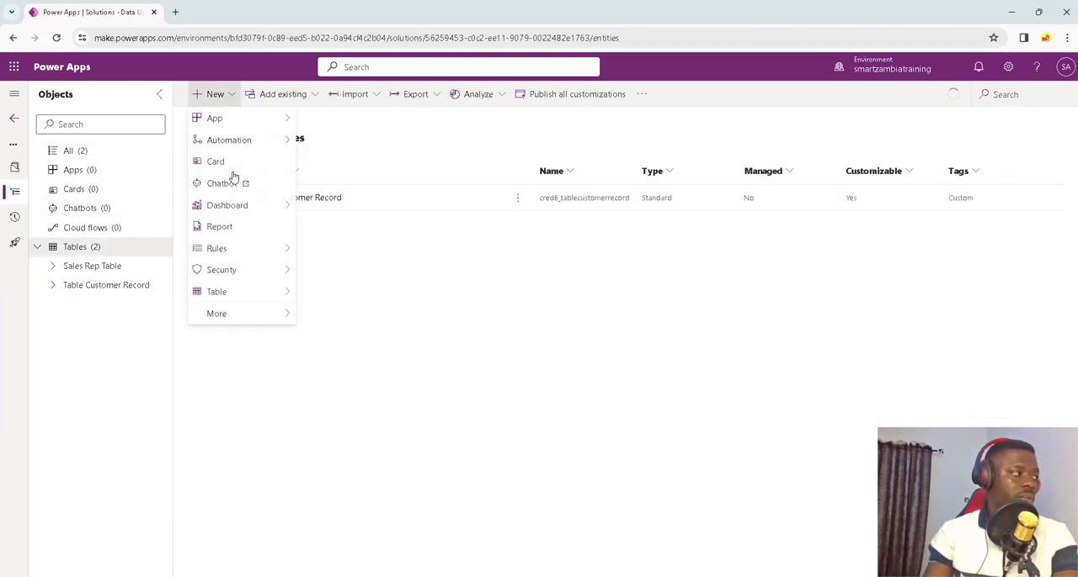
{"action": "mouse_move", "coordinate": [250, 293]}
{"action": "left_click", "coordinate": [325, 292]}
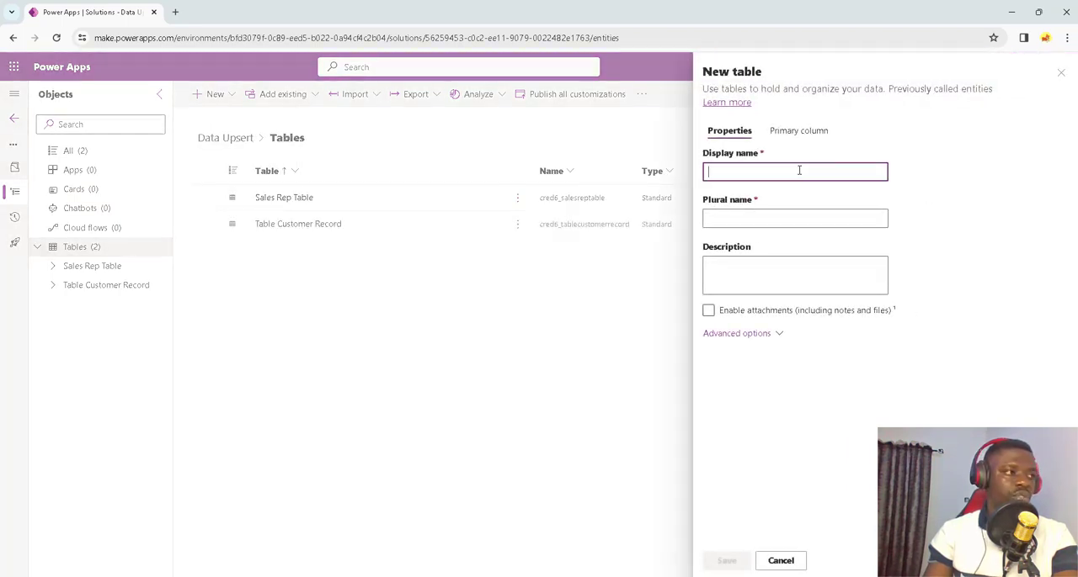
{"action": "type", "text": "Item Listing"}
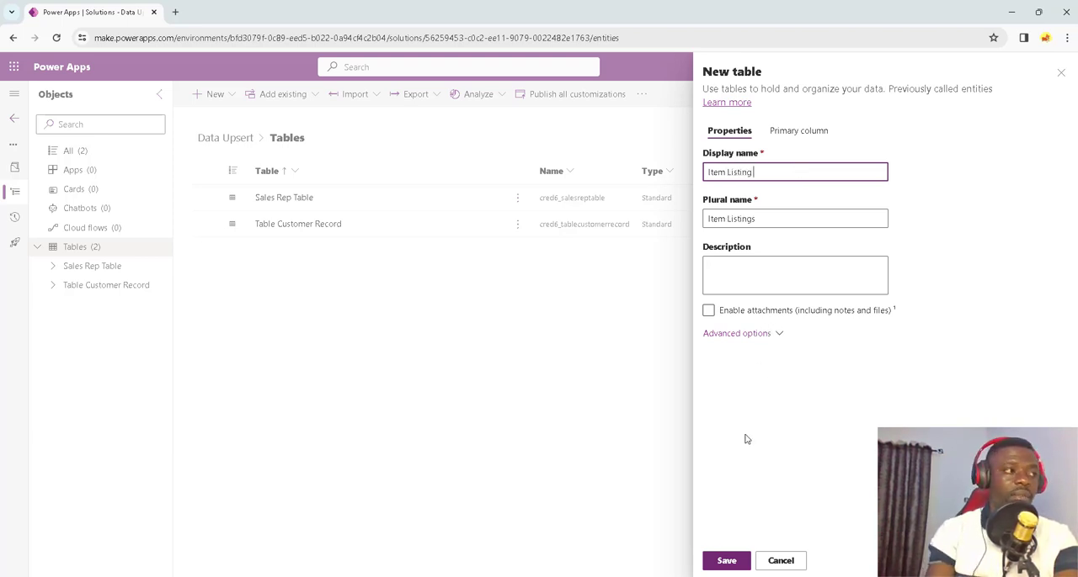
{"action": "left_click", "coordinate": [729, 562]}
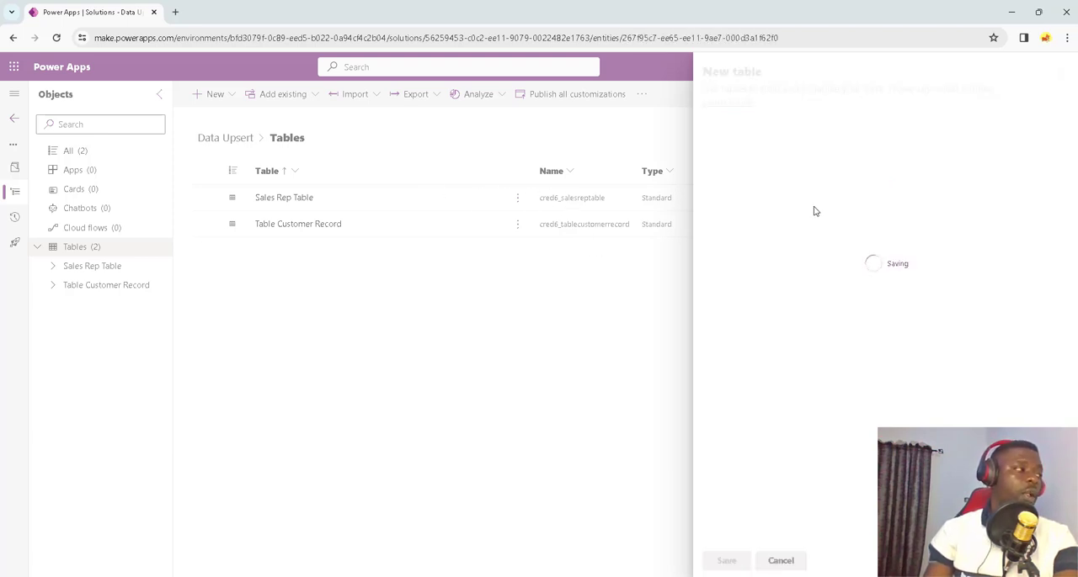
Step: Examine the Item ID, Item Name, SKU and Customer ID columns of Item listing.xlsx in Excel and return to Power Apps
{"action": "mouse_move", "coordinate": [763, 576]}
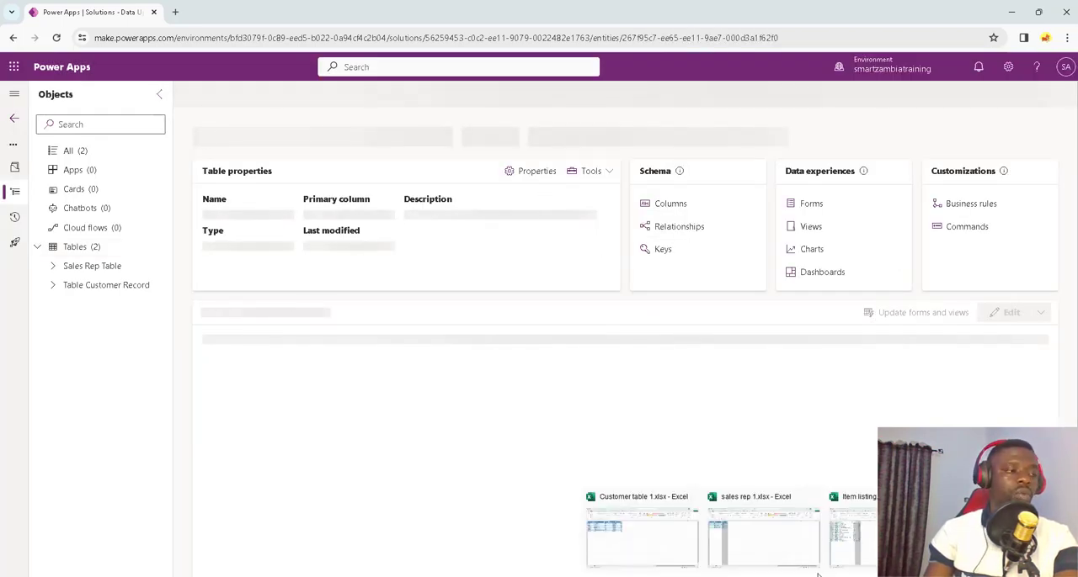
{"action": "left_click", "coordinate": [880, 539]}
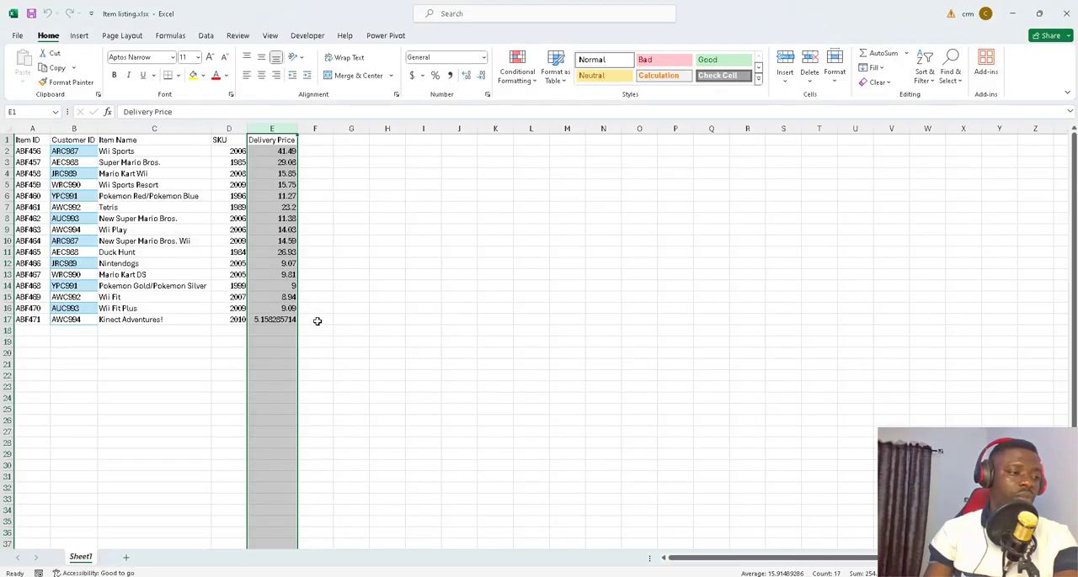
{"action": "left_click", "coordinate": [34, 129]}
{"action": "left_click", "coordinate": [133, 126]}
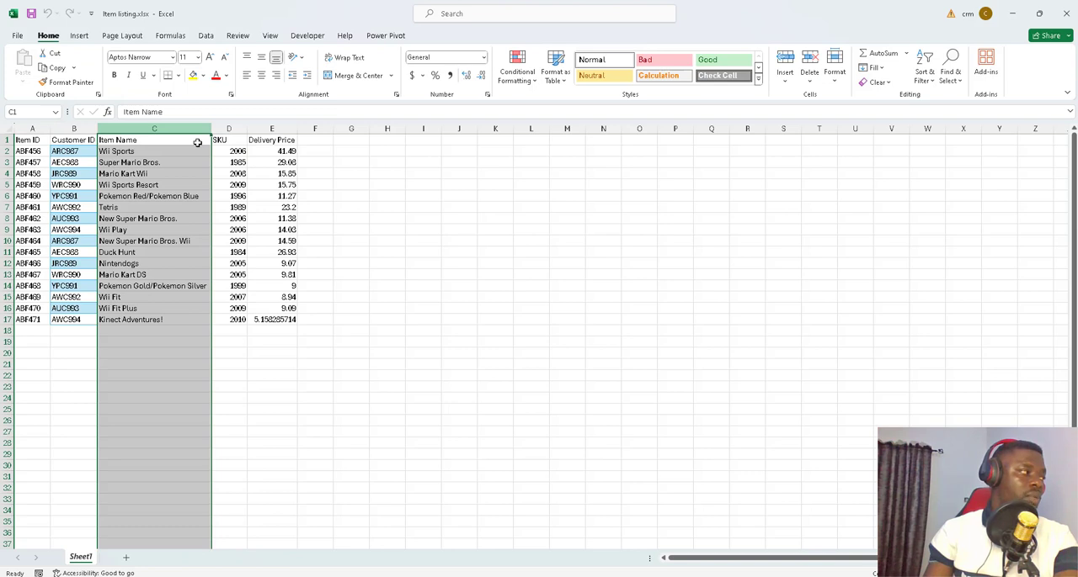
{"action": "left_click", "coordinate": [230, 126]}
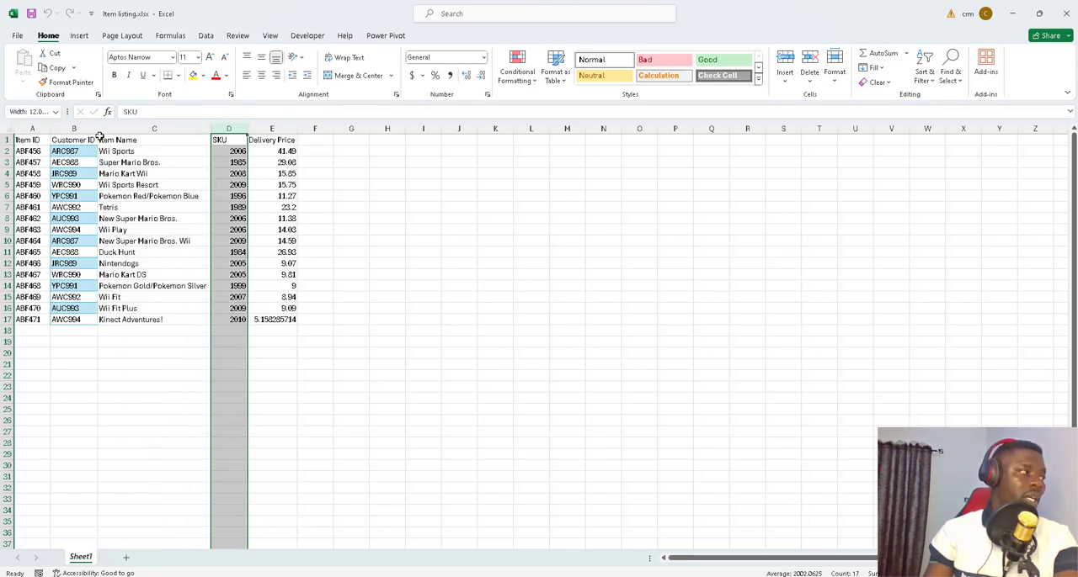
{"action": "left_click", "coordinate": [73, 127]}
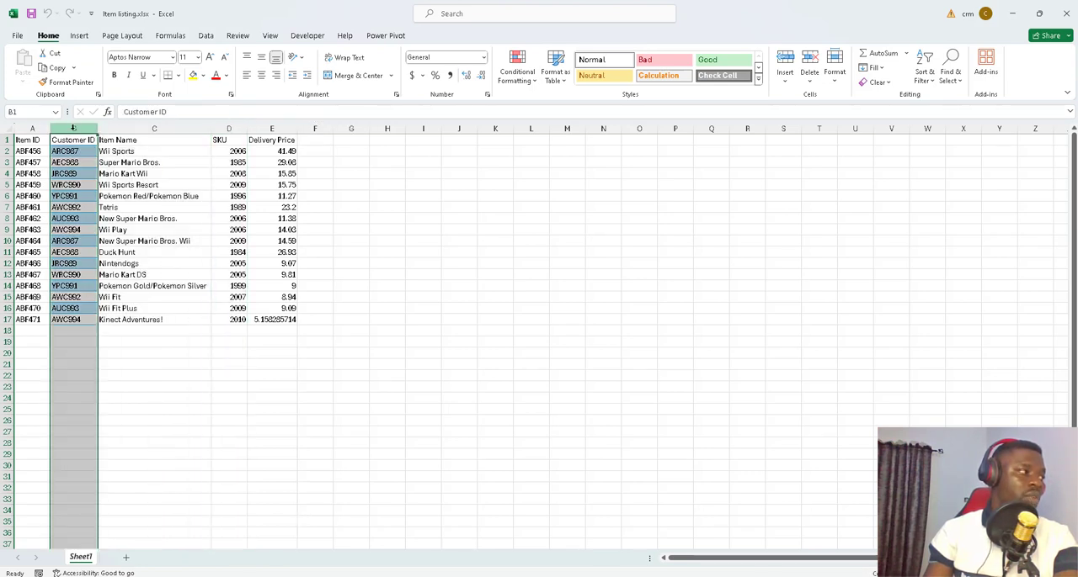
{"action": "left_click", "coordinate": [1012, 14]}
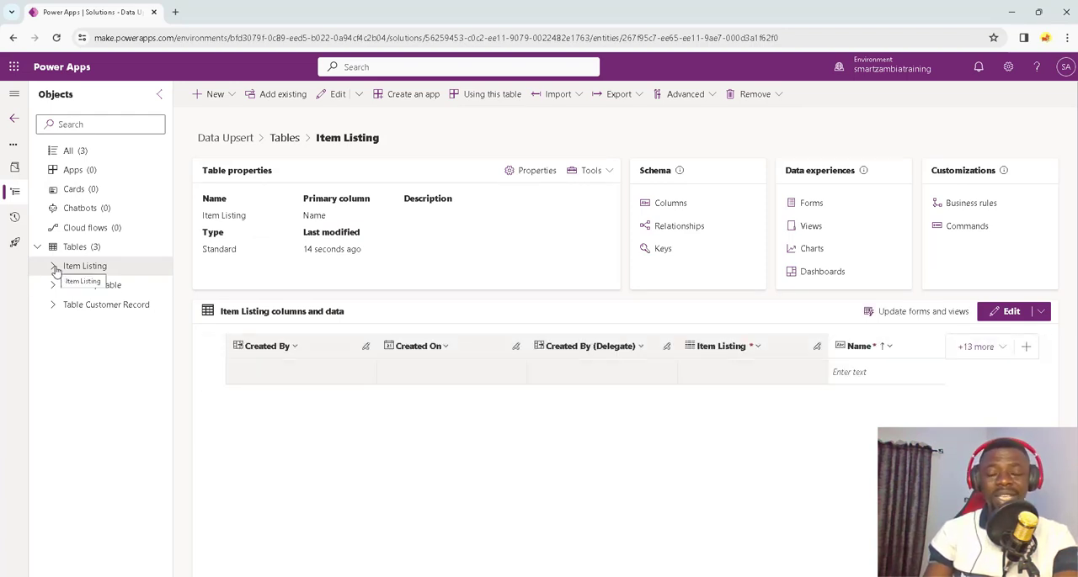
Step: Consult Item listing.xlsx in Excel and add an Item ID column as Single line of text to the Item Listing table in Power Apps
{"action": "left_click", "coordinate": [53, 267]}
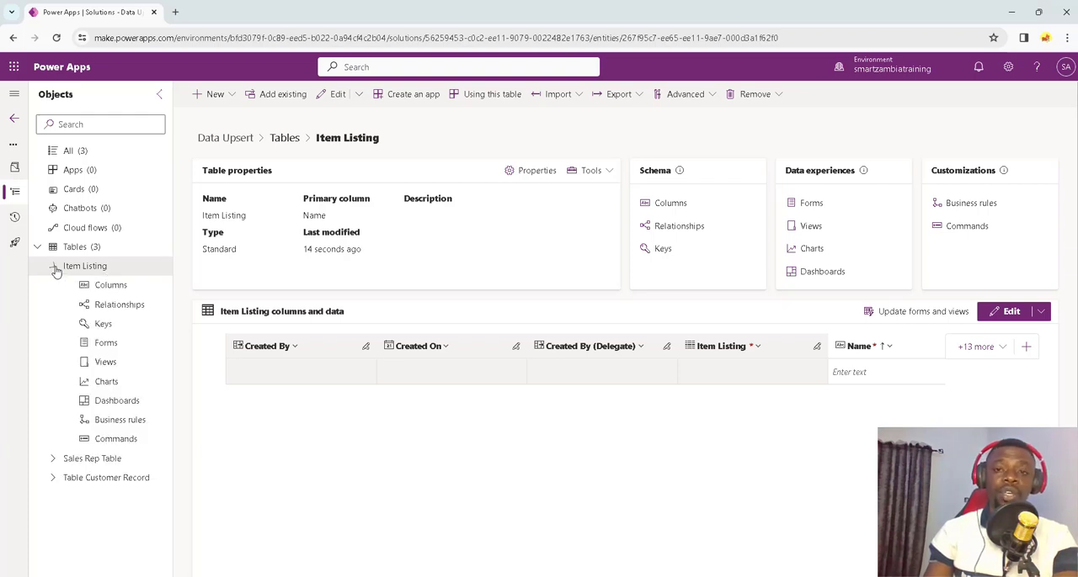
{"action": "left_click", "coordinate": [99, 286]}
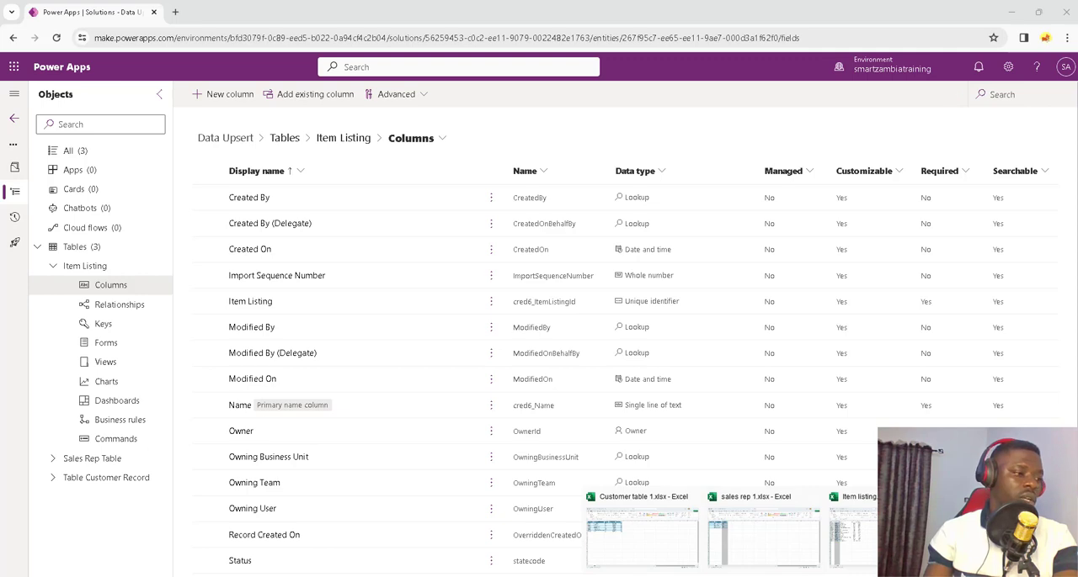
{"action": "left_click", "coordinate": [852, 530]}
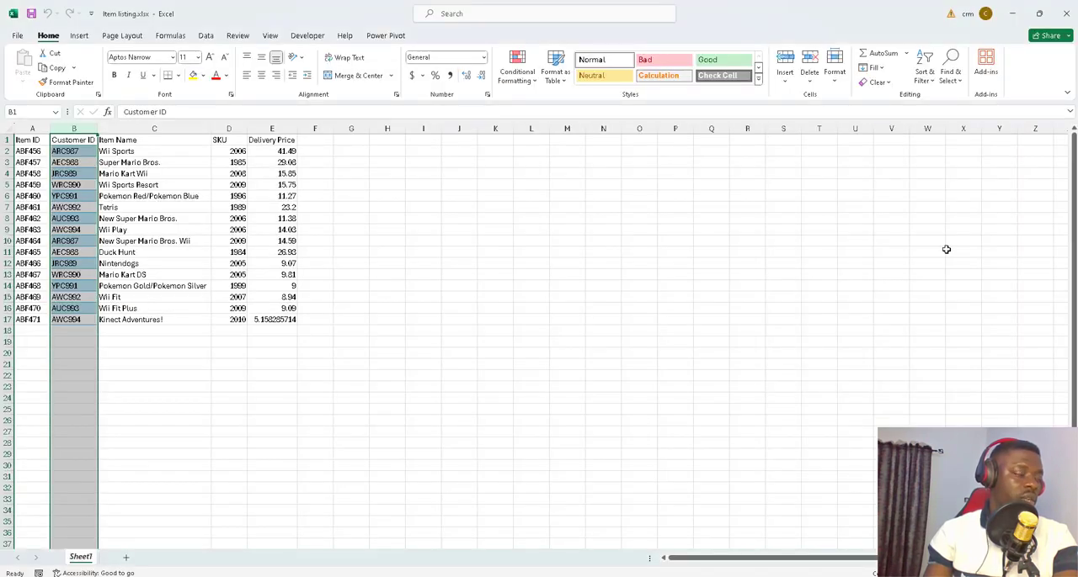
{"action": "left_click", "coordinate": [1012, 14]}
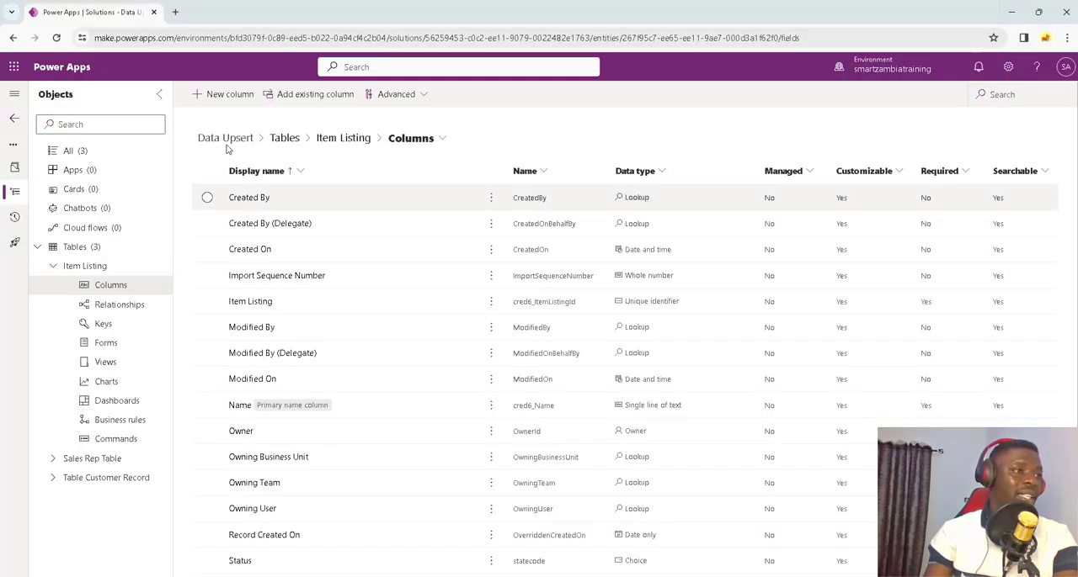
{"action": "left_click", "coordinate": [229, 97]}
{"action": "left_click", "coordinate": [739, 148]}
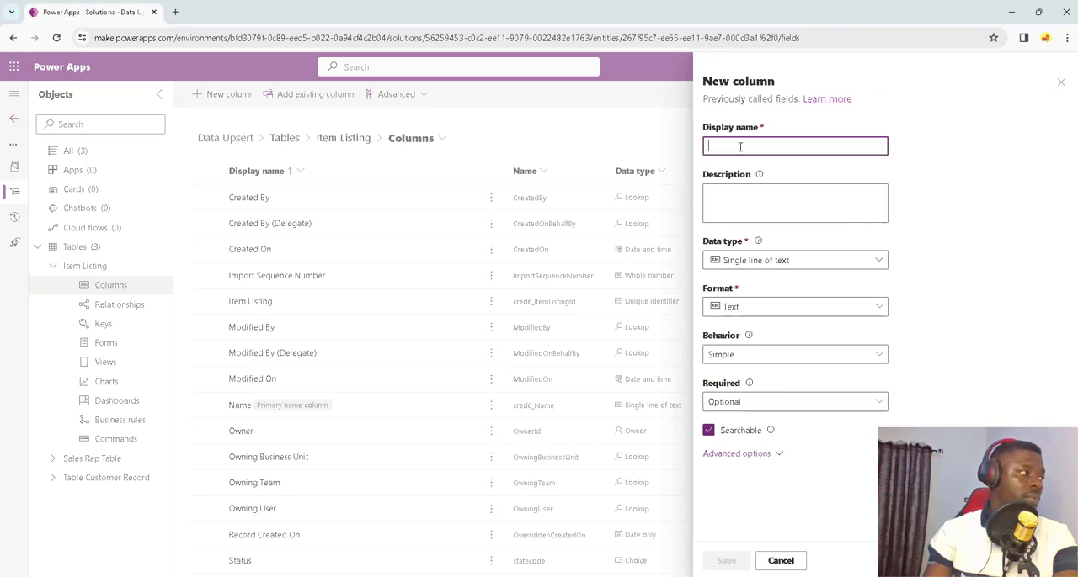
{"action": "type", "text": "Item ID"}
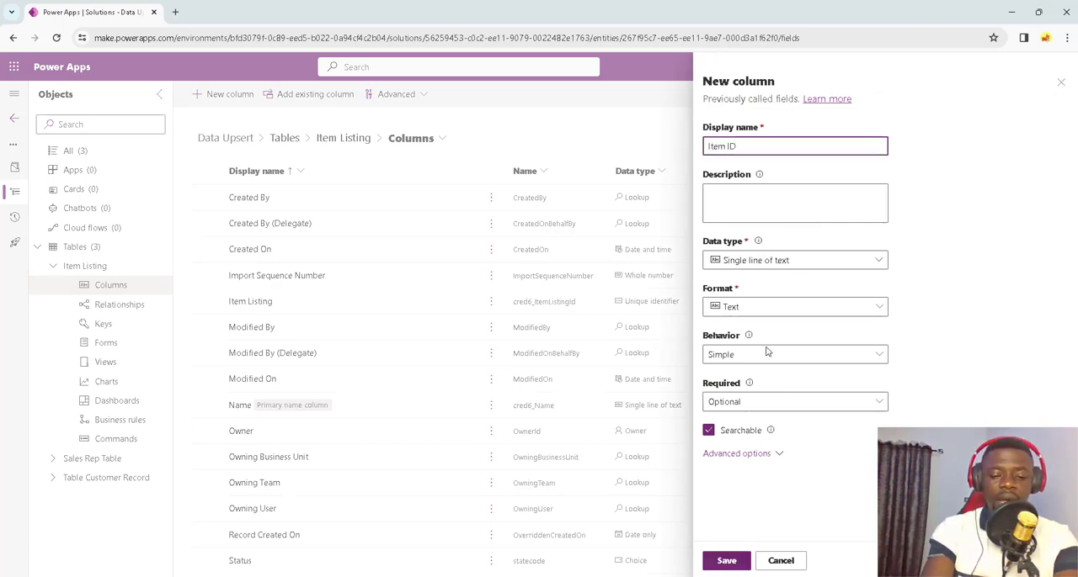
{"action": "mouse_move", "coordinate": [763, 576]}
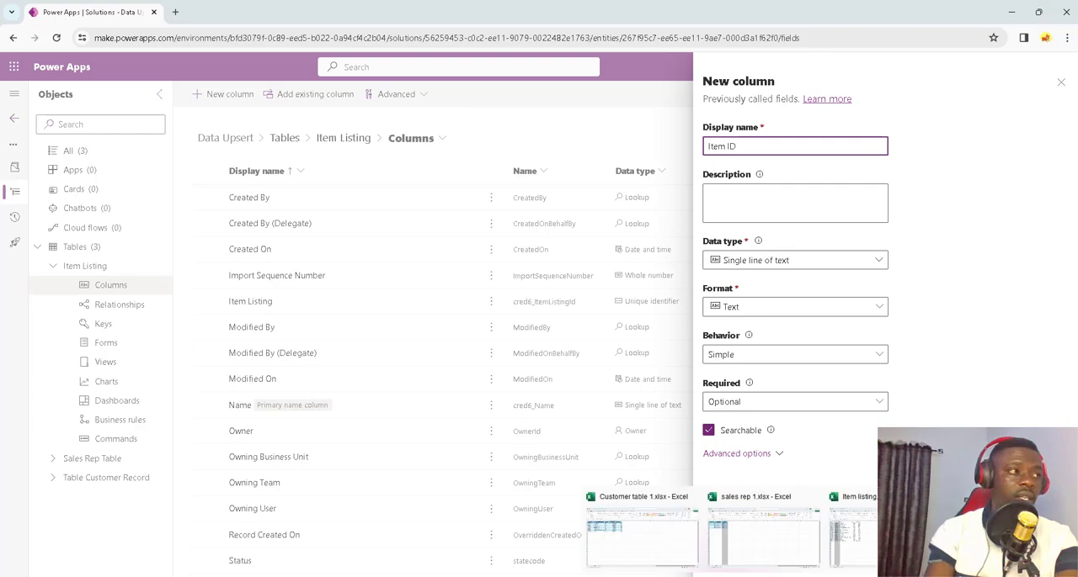
{"action": "left_click", "coordinate": [872, 533]}
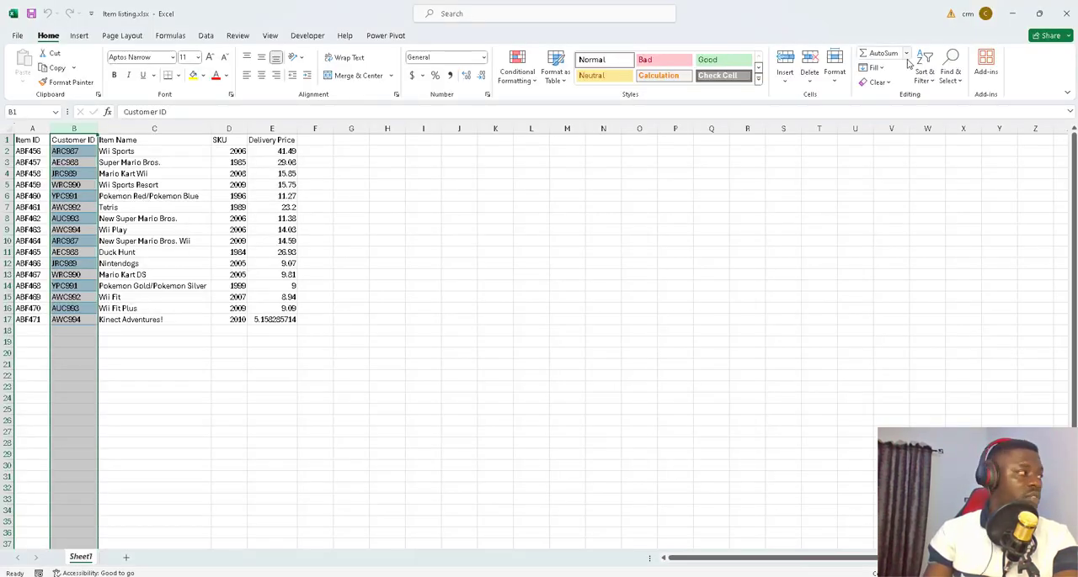
{"action": "left_click", "coordinate": [1012, 13]}
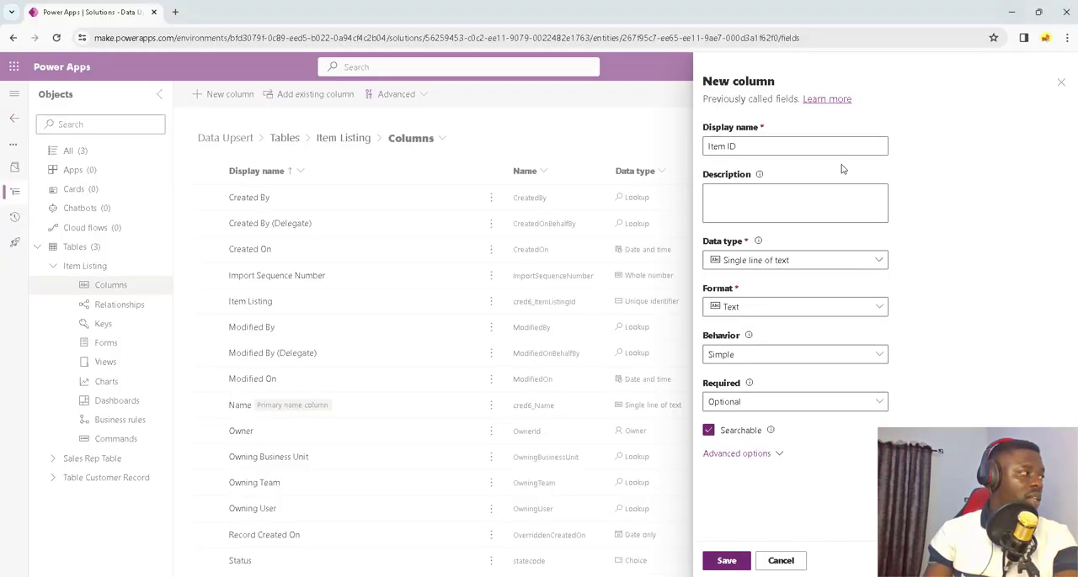
{"action": "left_click", "coordinate": [729, 560]}
Step: Check Item listing.xlsx in Excel again and add an Item Name column as Single line of text to Item Listing in Power Apps
{"action": "mouse_move", "coordinate": [763, 576]}
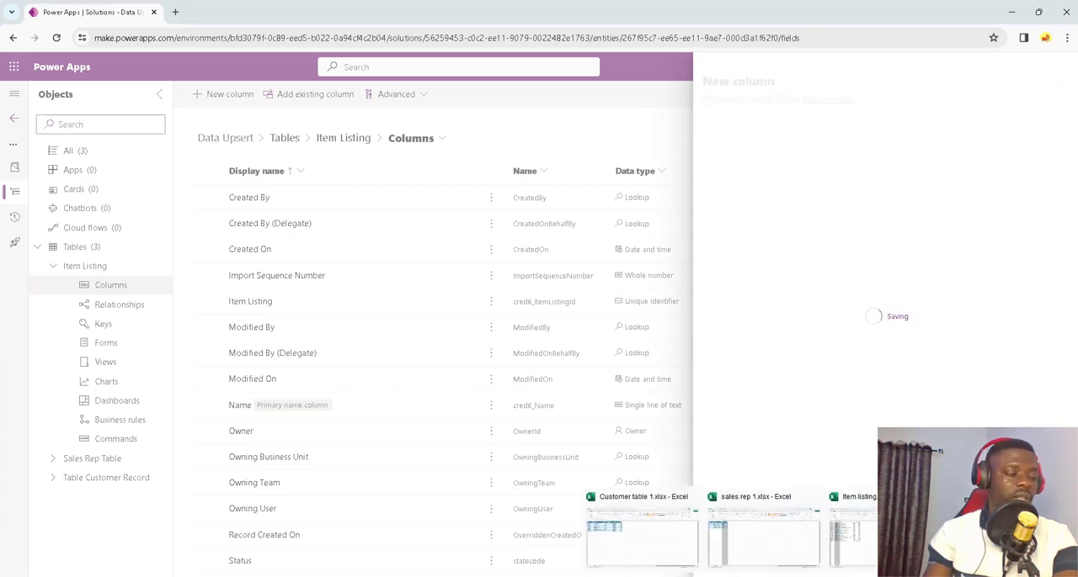
{"action": "left_click", "coordinate": [855, 532]}
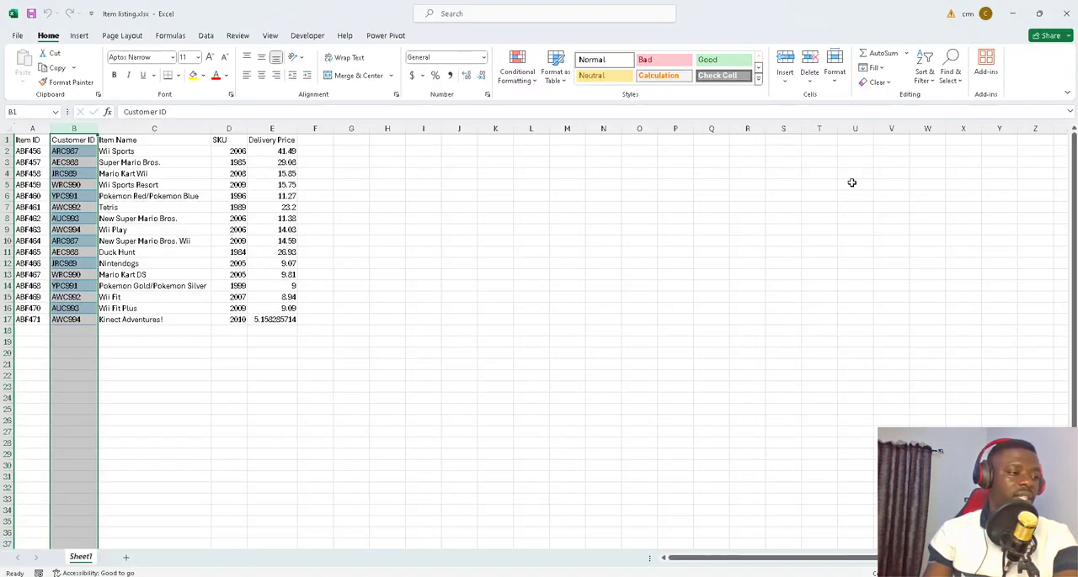
{"action": "left_click", "coordinate": [1012, 14]}
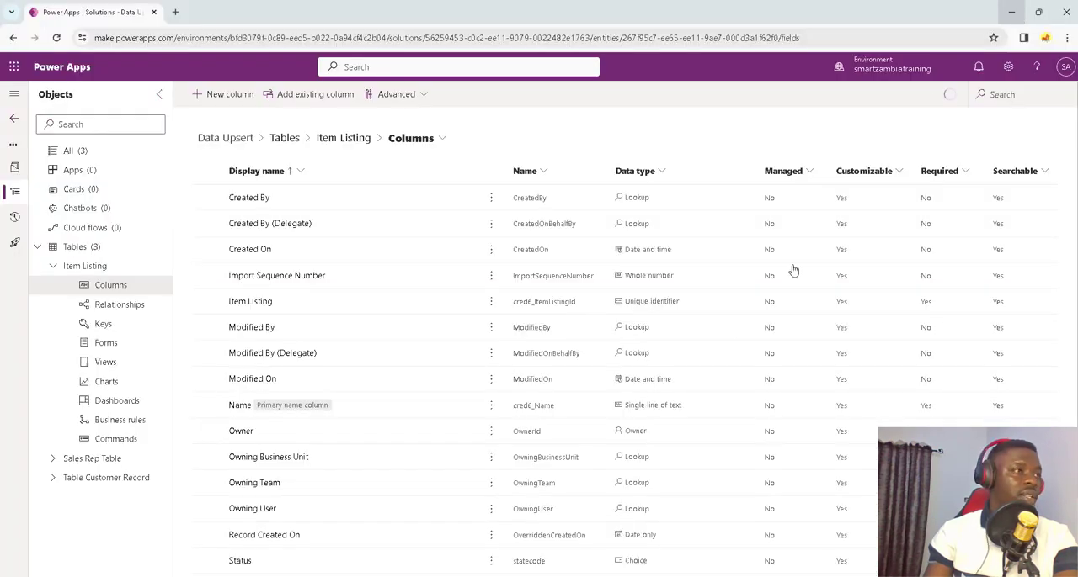
{"action": "left_click", "coordinate": [228, 95]}
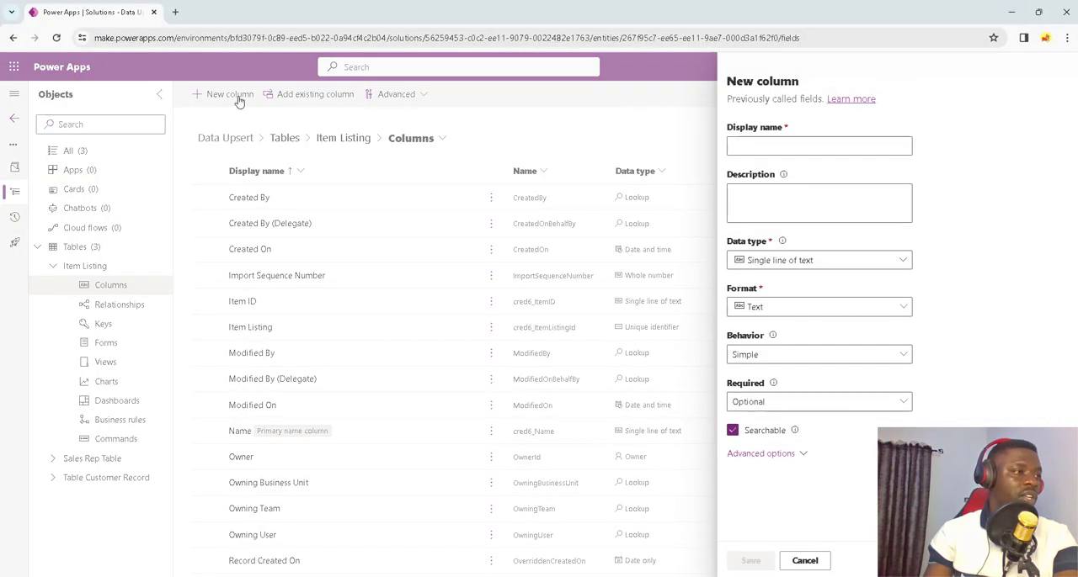
{"action": "left_click", "coordinate": [740, 145]}
{"action": "type", "text": "I"}
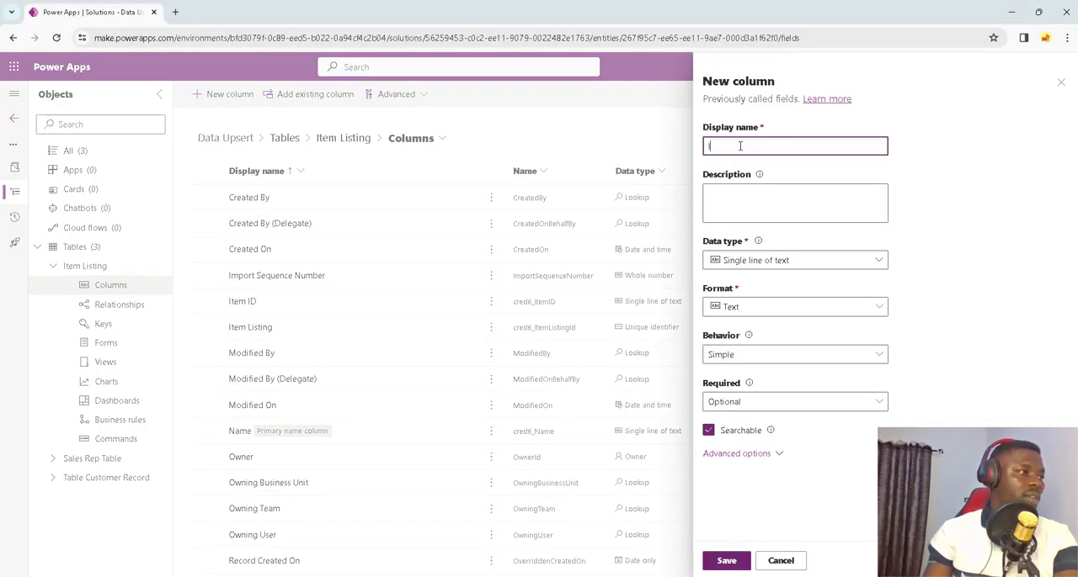
{"action": "type", "text": "tem Name"}
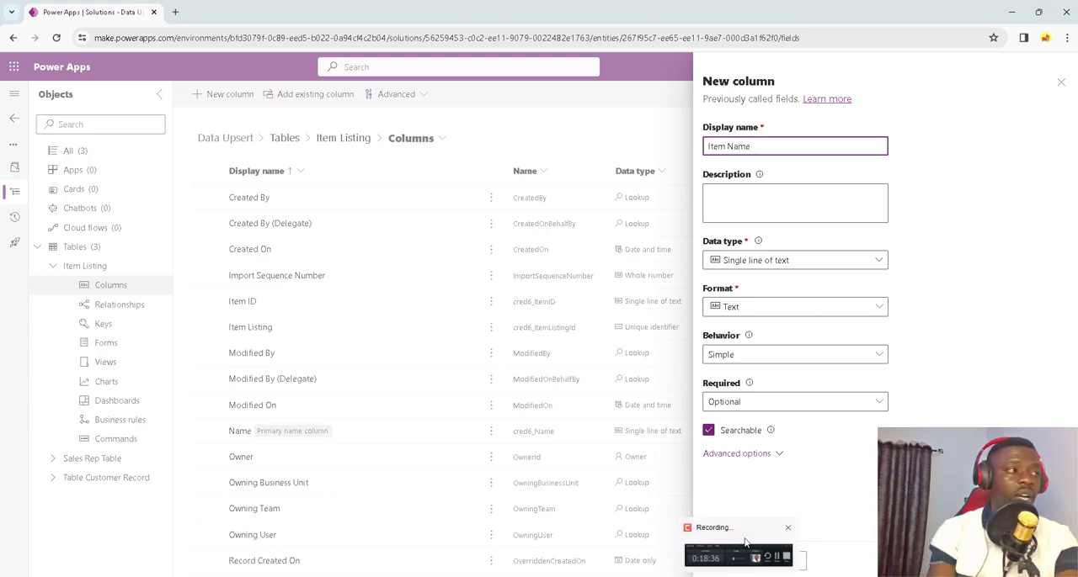
{"action": "left_click", "coordinate": [728, 560]}
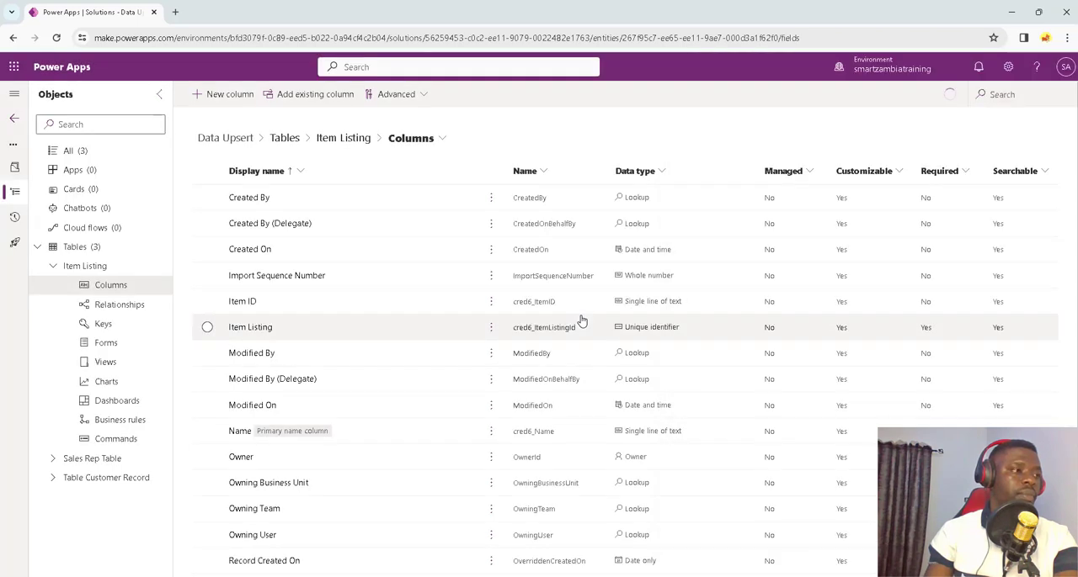
Step: Add an SKU column to Item Listing with the Whole number data type and save it
{"action": "left_click", "coordinate": [229, 96]}
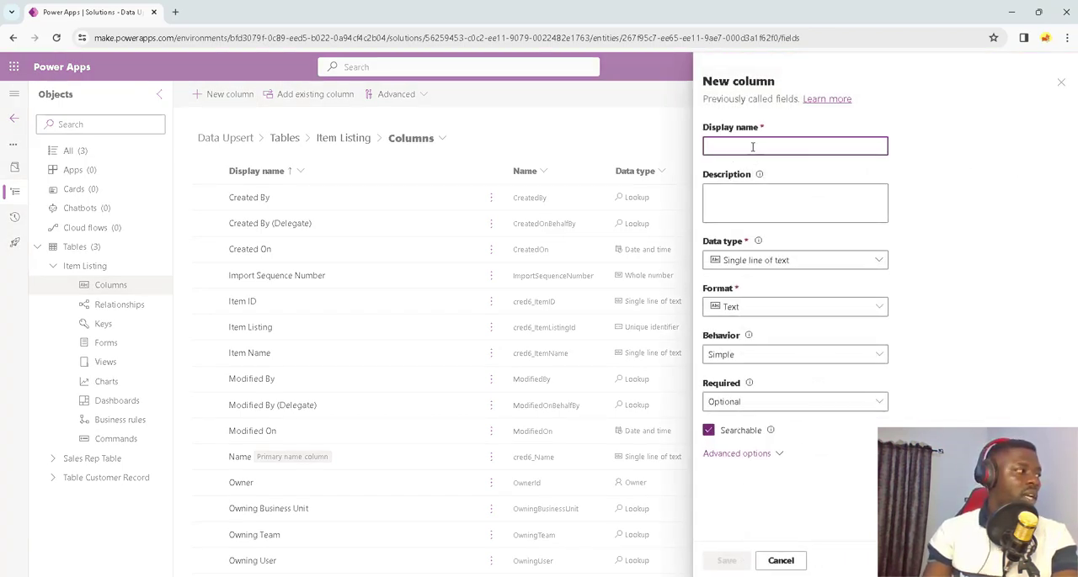
{"action": "type", "text": "SKU"}
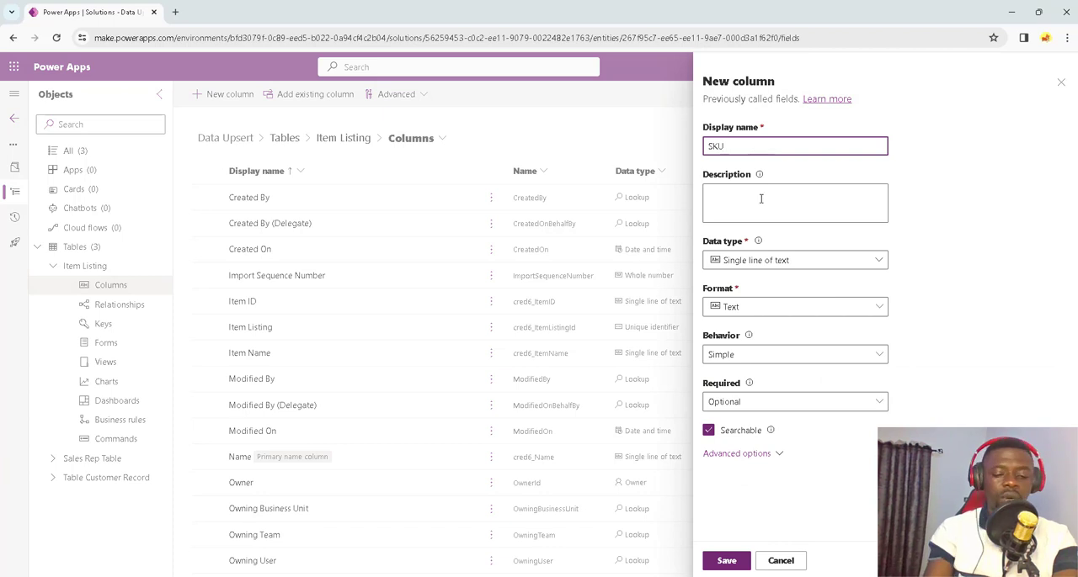
{"action": "left_click", "coordinate": [773, 262]}
{"action": "mouse_move", "coordinate": [884, 334]}
{"action": "left_click", "coordinate": [924, 332]}
{"action": "left_click", "coordinate": [738, 562]}
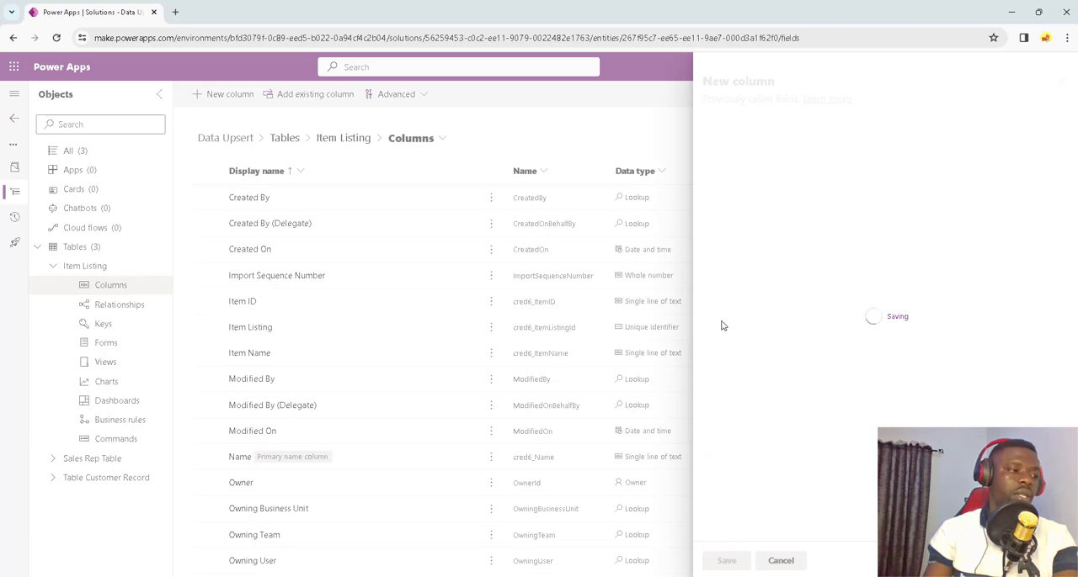
Step: Consult the price data in Item listing.xlsx in Excel and add a Delivery Price column with the Decimal data type to Item Listing in Power Apps
{"action": "left_click", "coordinate": [224, 94]}
{"action": "left_click", "coordinate": [758, 147]}
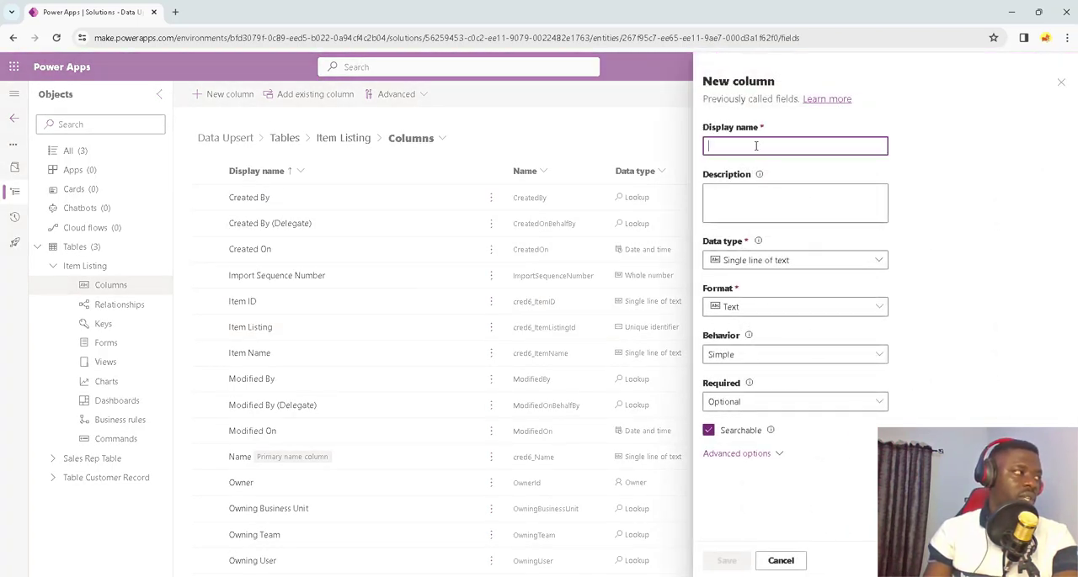
{"action": "type", "text": "Di"}
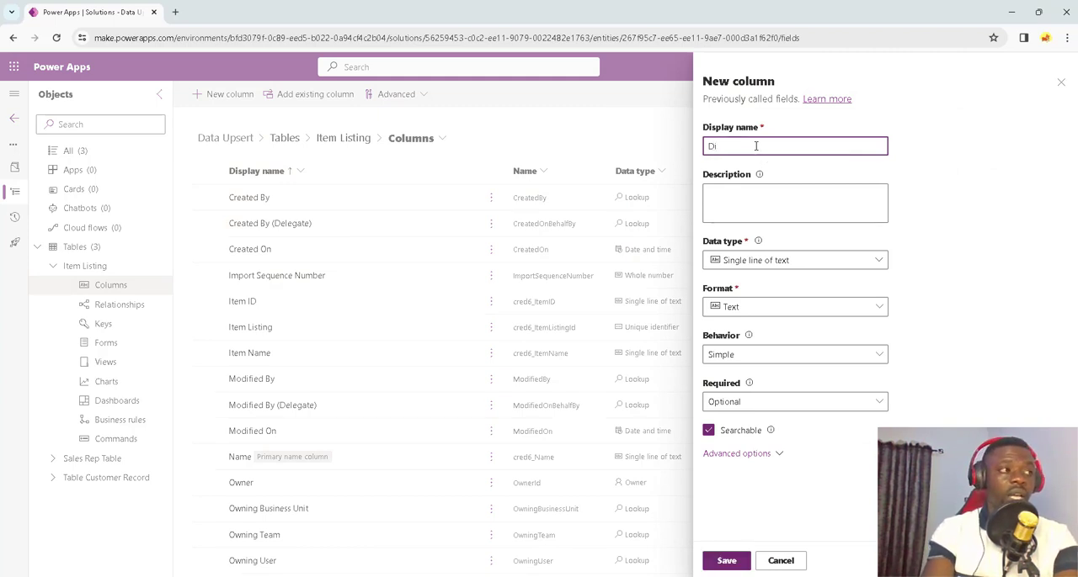
{"action": "key", "text": "BackSpace"}
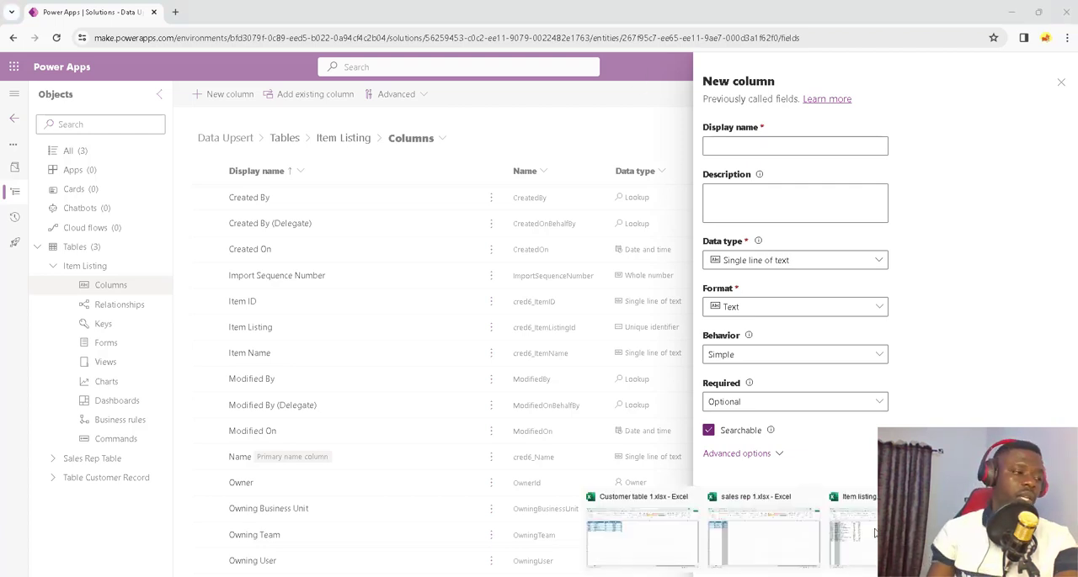
{"action": "left_click", "coordinate": [876, 533]}
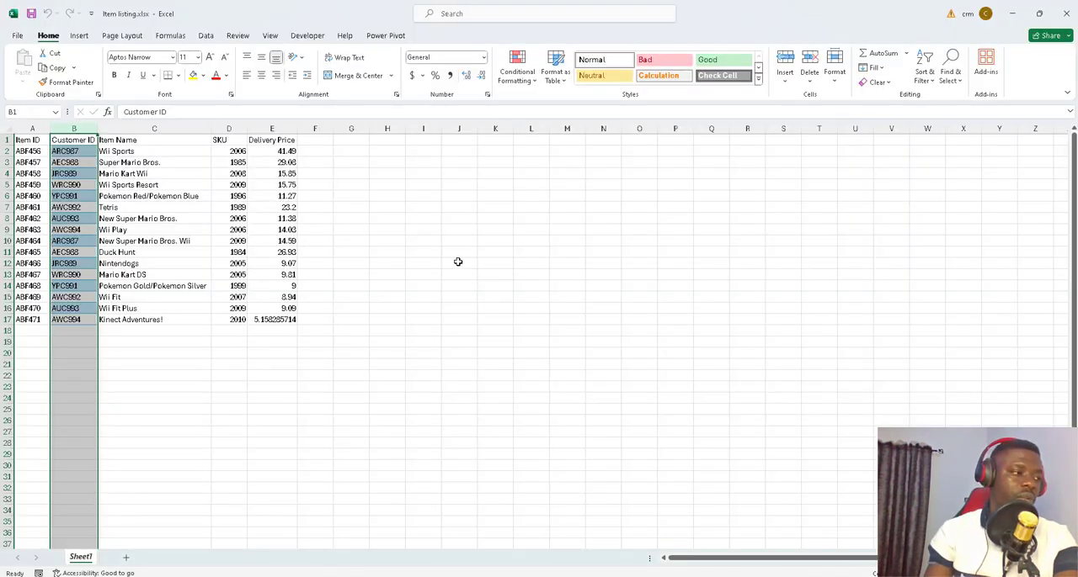
{"action": "left_click", "coordinate": [283, 152]}
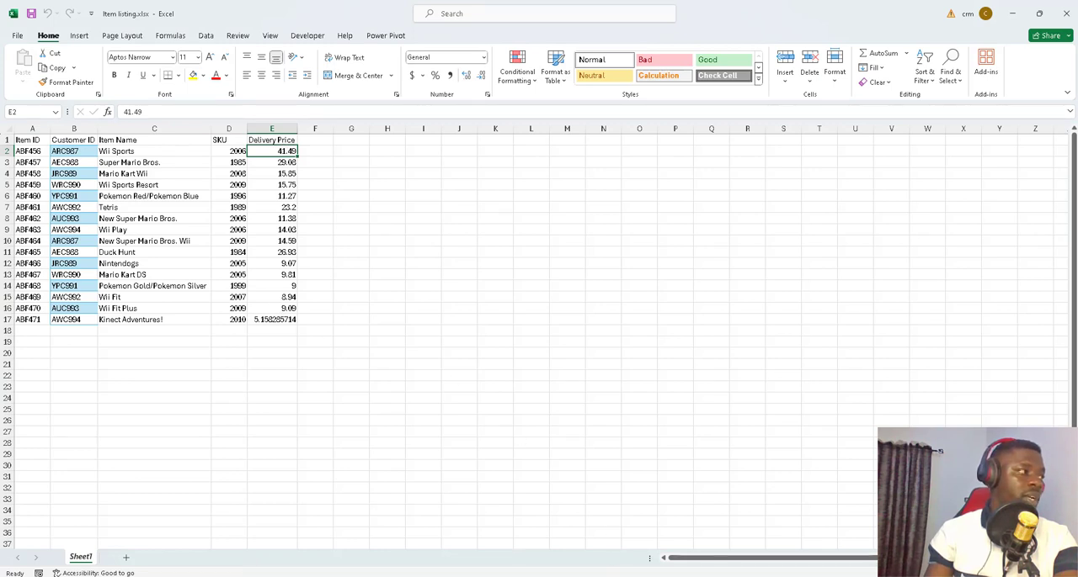
{"action": "left_click", "coordinate": [654, 510]}
{"action": "left_click", "coordinate": [726, 145]}
{"action": "type", "text": "Delivery Price"}
{"action": "left_click", "coordinate": [877, 262]}
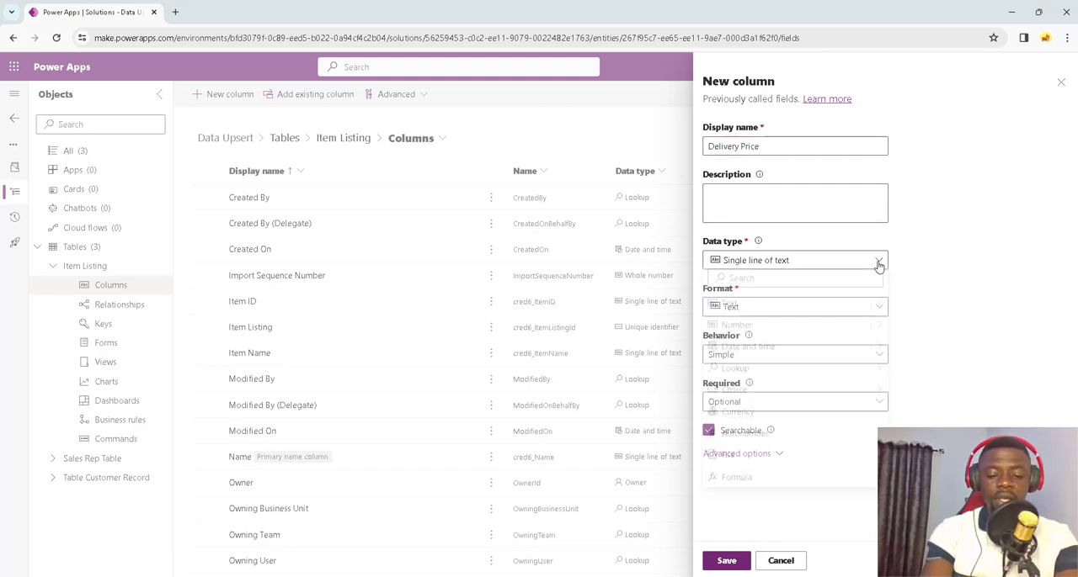
{"action": "mouse_move", "coordinate": [867, 337]}
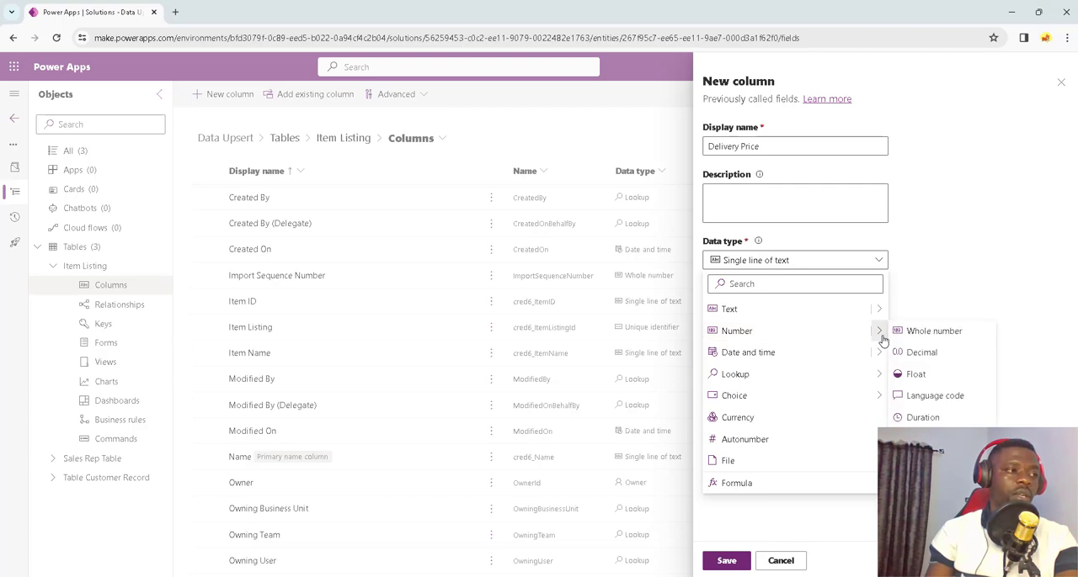
{"action": "left_click", "coordinate": [918, 354]}
{"action": "left_click", "coordinate": [726, 560]}
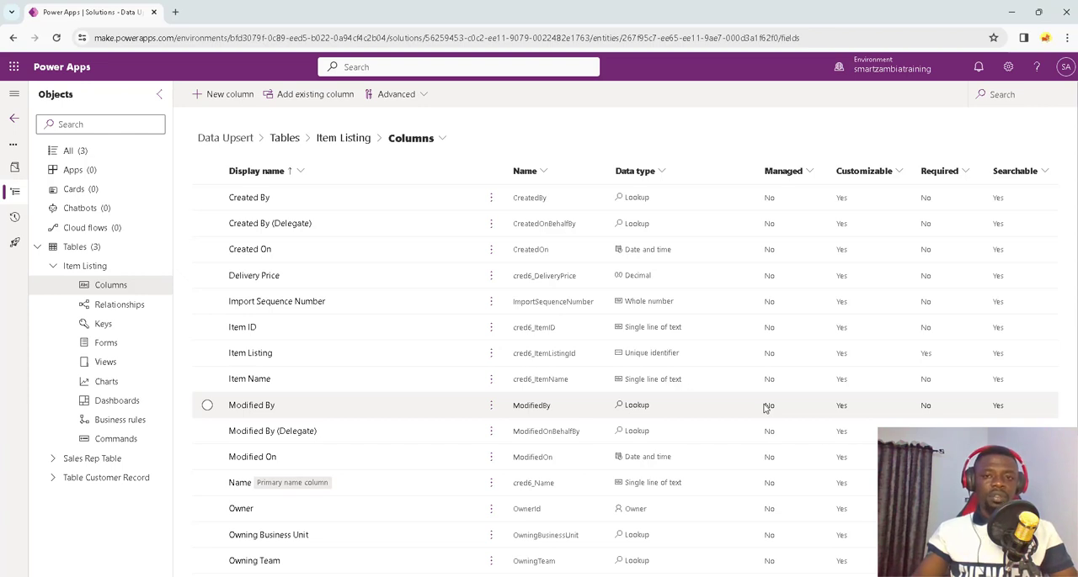
Step: Collapse Item Listing's component list and open the relationships of Table Customer Record
{"action": "left_click", "coordinate": [52, 266]}
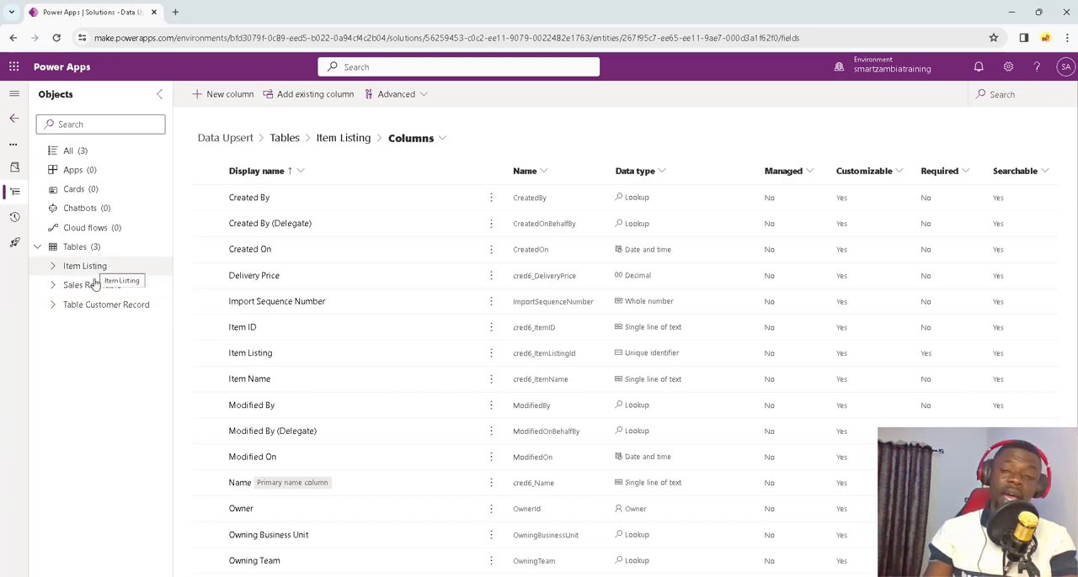
{"action": "left_click", "coordinate": [53, 306]}
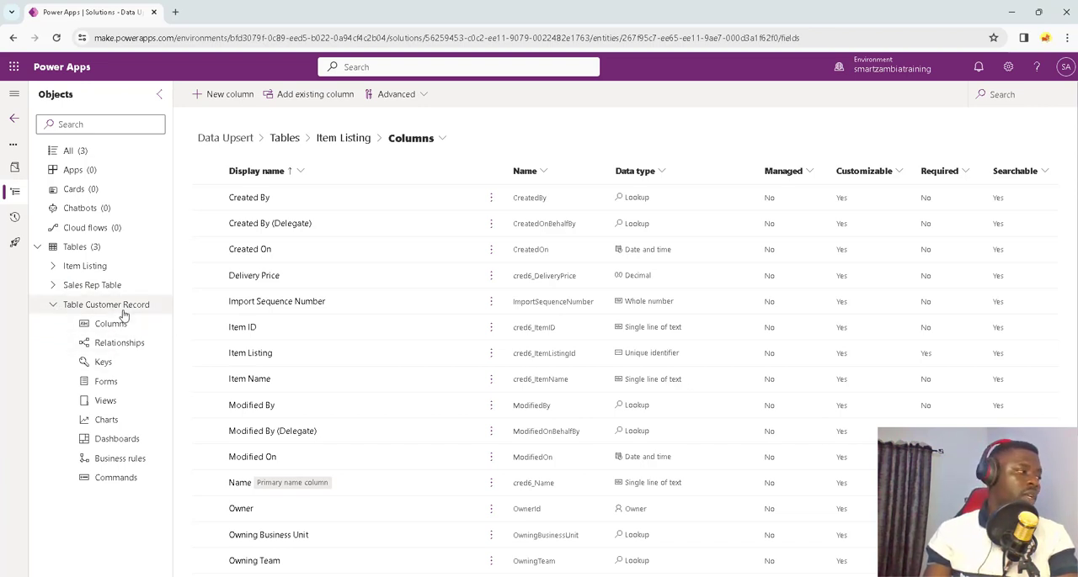
{"action": "left_click", "coordinate": [123, 346]}
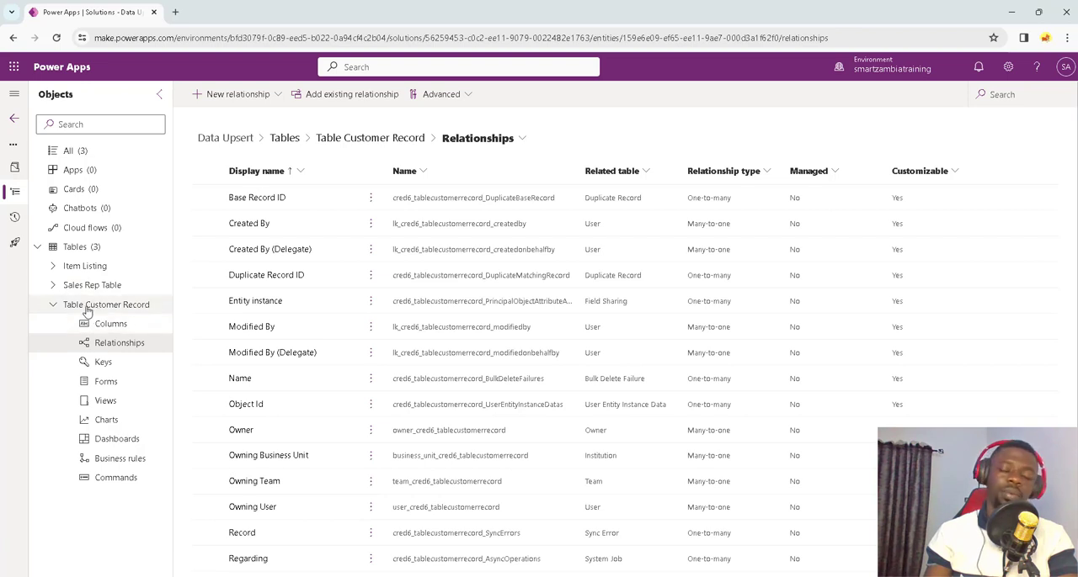
Step: Create a many-to-one relationship from Table Customer Record to Sales Rep Table, keeping the default lookup column settings
{"action": "left_click", "coordinate": [238, 94]}
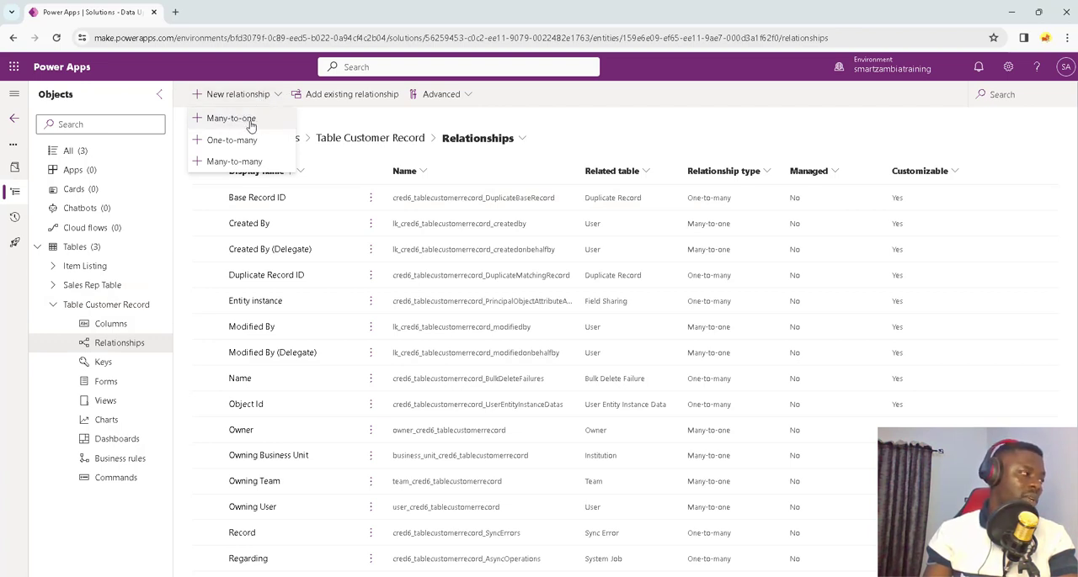
{"action": "left_click", "coordinate": [233, 118]}
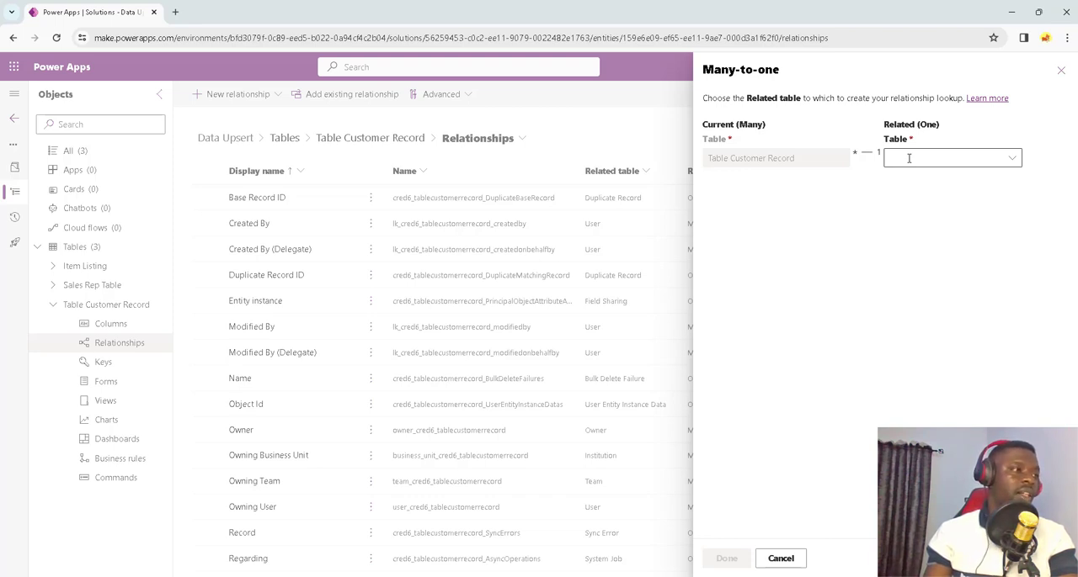
{"action": "left_click", "coordinate": [908, 158]}
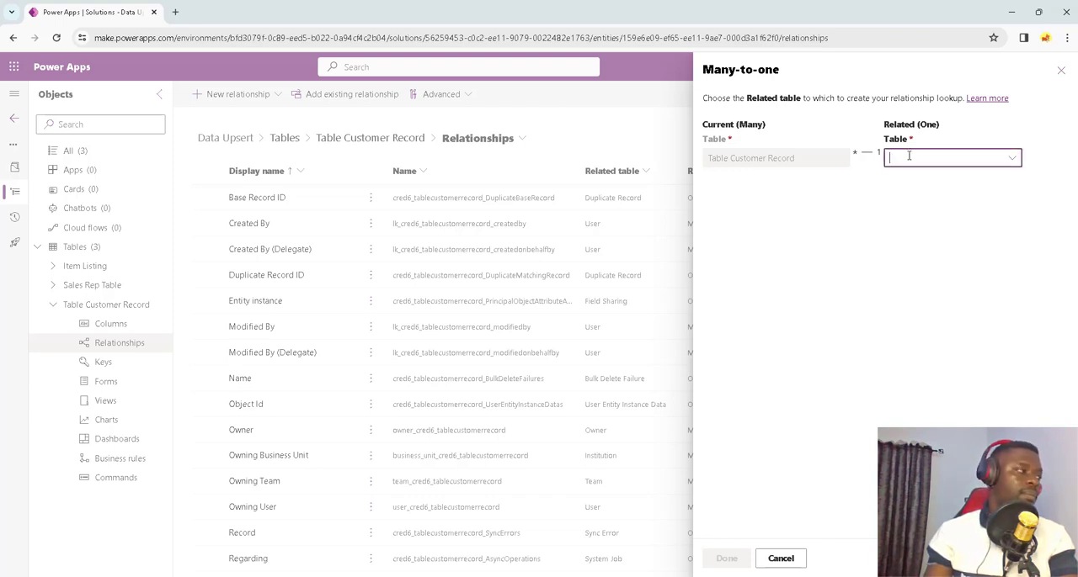
{"action": "type", "text": "sales"}
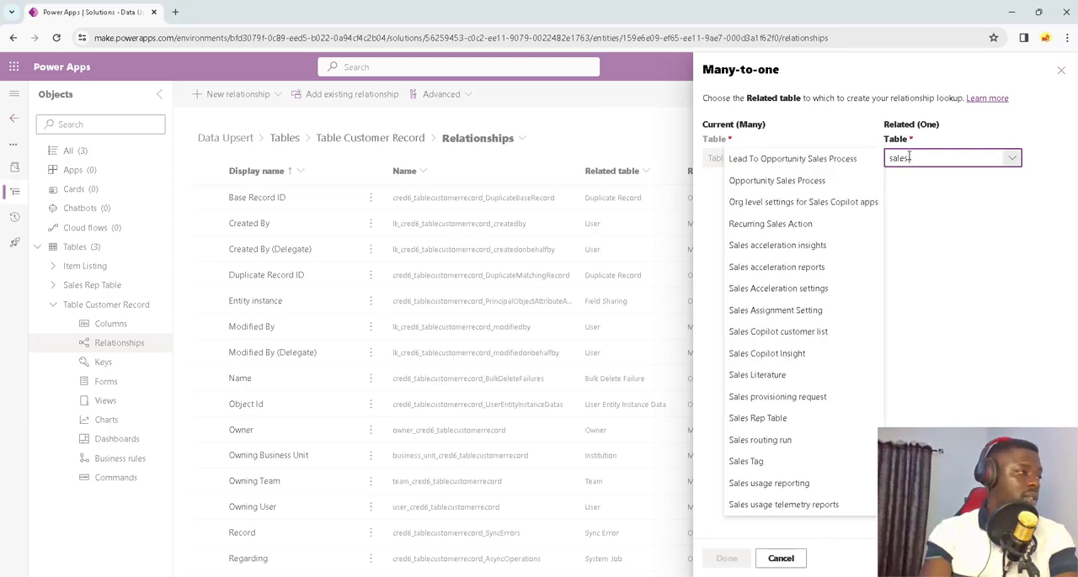
{"action": "type", "text": " rep"}
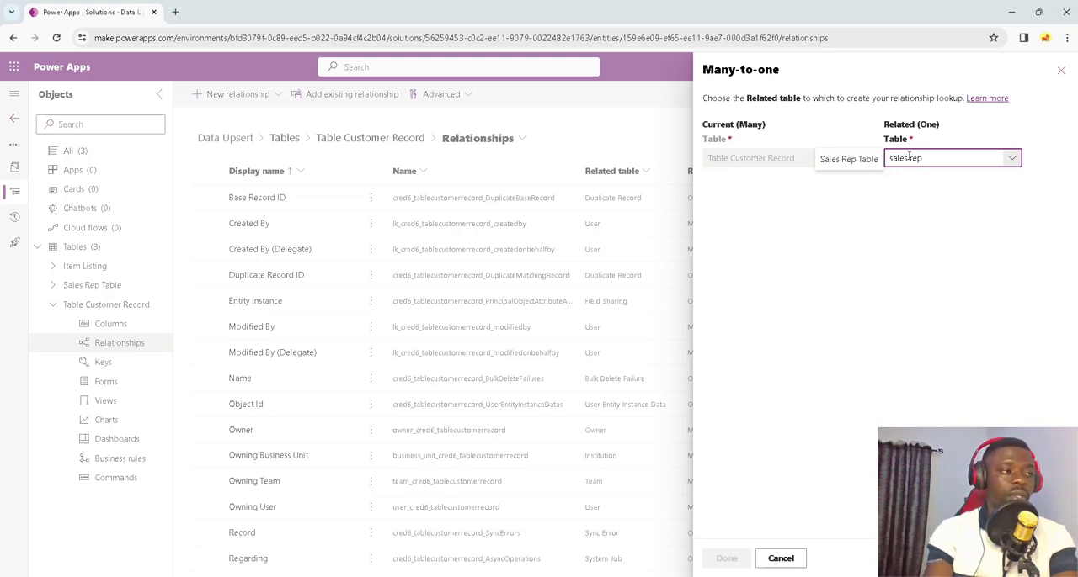
{"action": "left_click", "coordinate": [849, 165]}
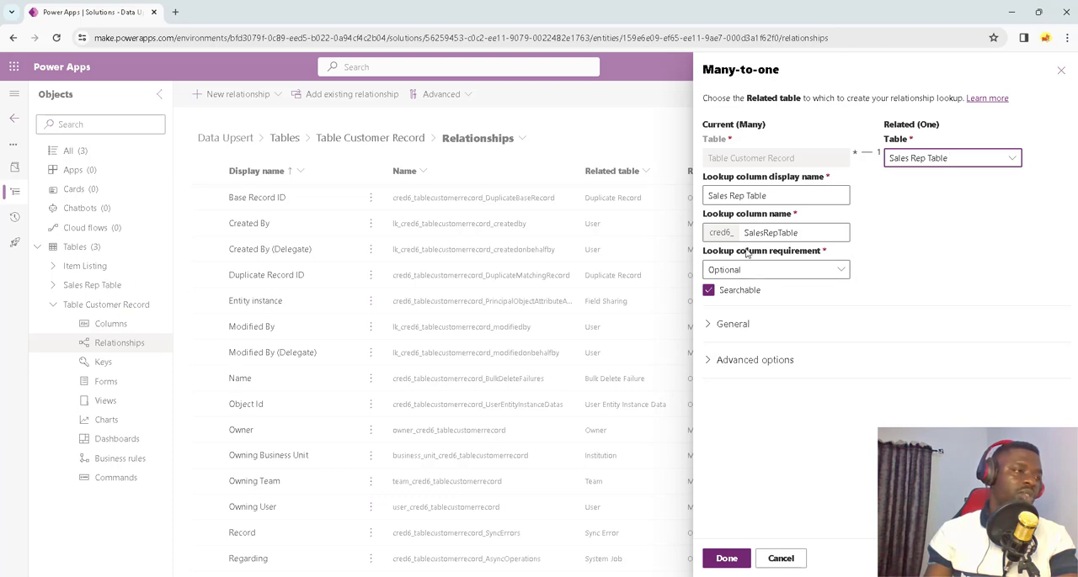
{"action": "left_click", "coordinate": [734, 560]}
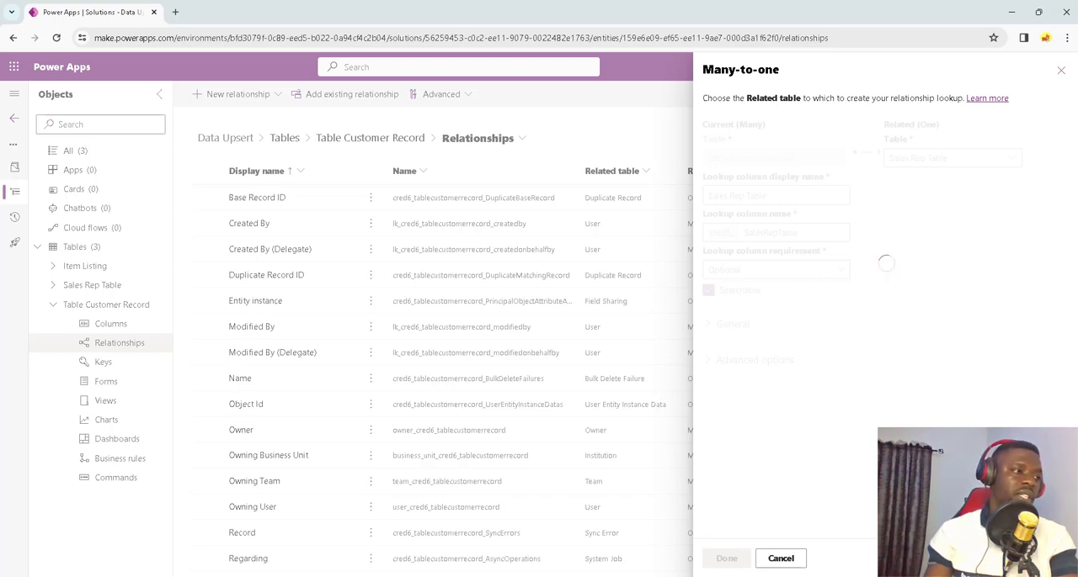
Step: Check the Sales Rep ID column of Customer table 1.xlsx in Excel and return to Power Apps
{"action": "left_click", "coordinate": [639, 548]}
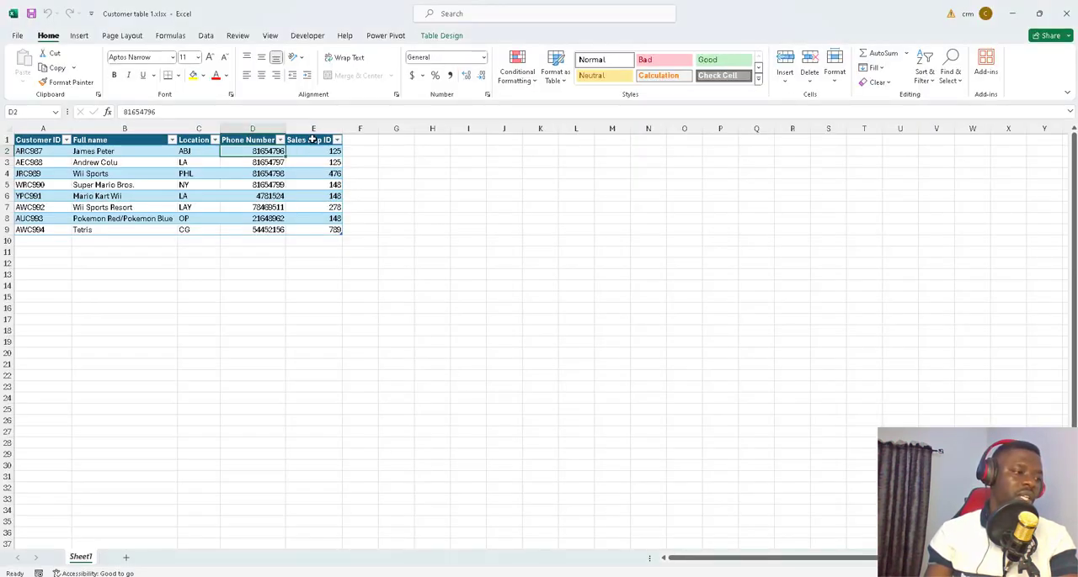
{"action": "left_click", "coordinate": [313, 128]}
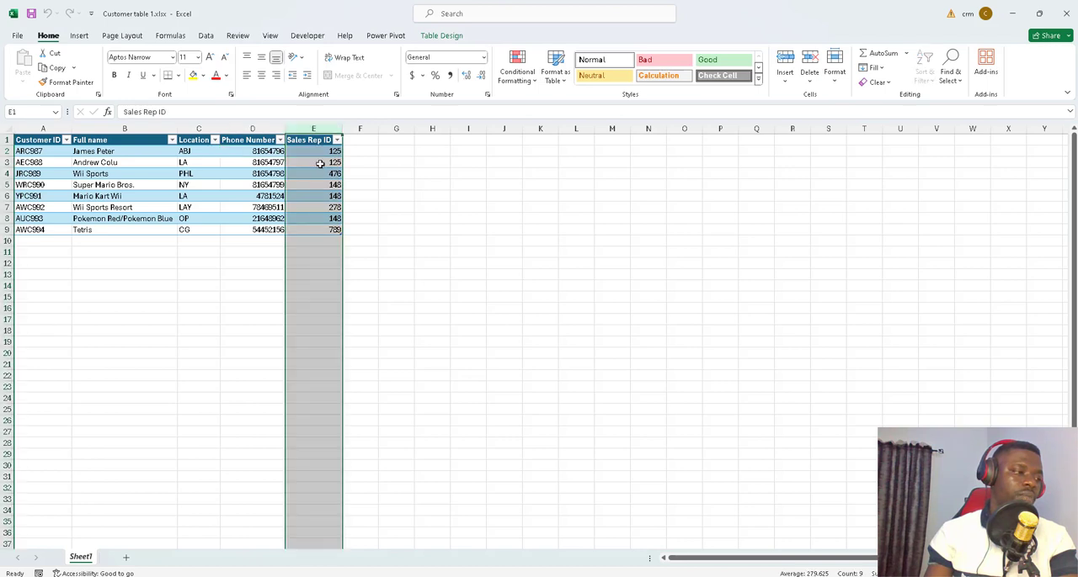
{"action": "left_click", "coordinate": [1011, 14]}
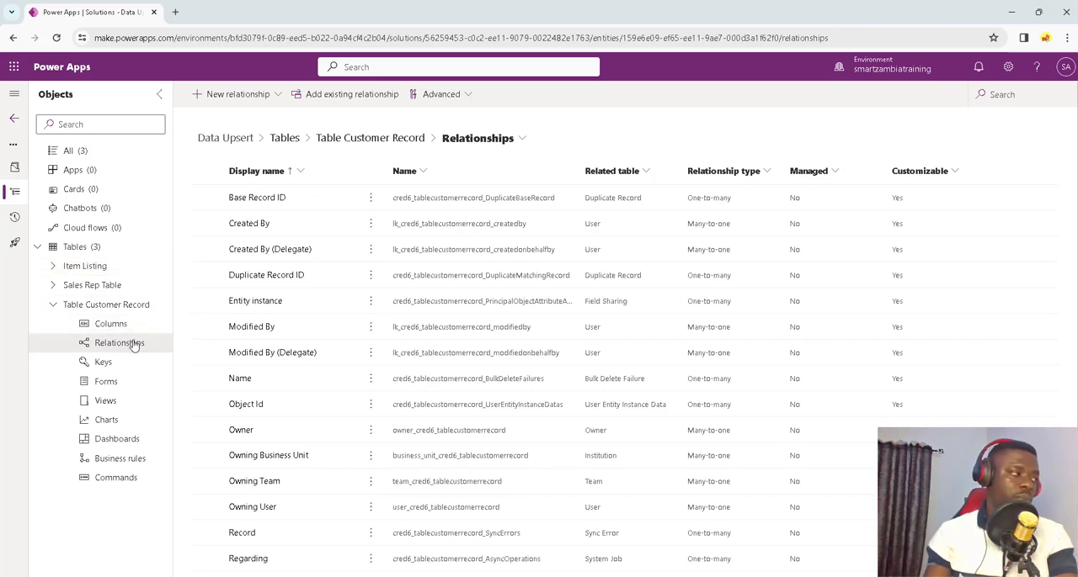
Step: Create a one-to-many relationship from Table Customer Record to Item Listing with the default lookup column settings
{"action": "left_click", "coordinate": [251, 107]}
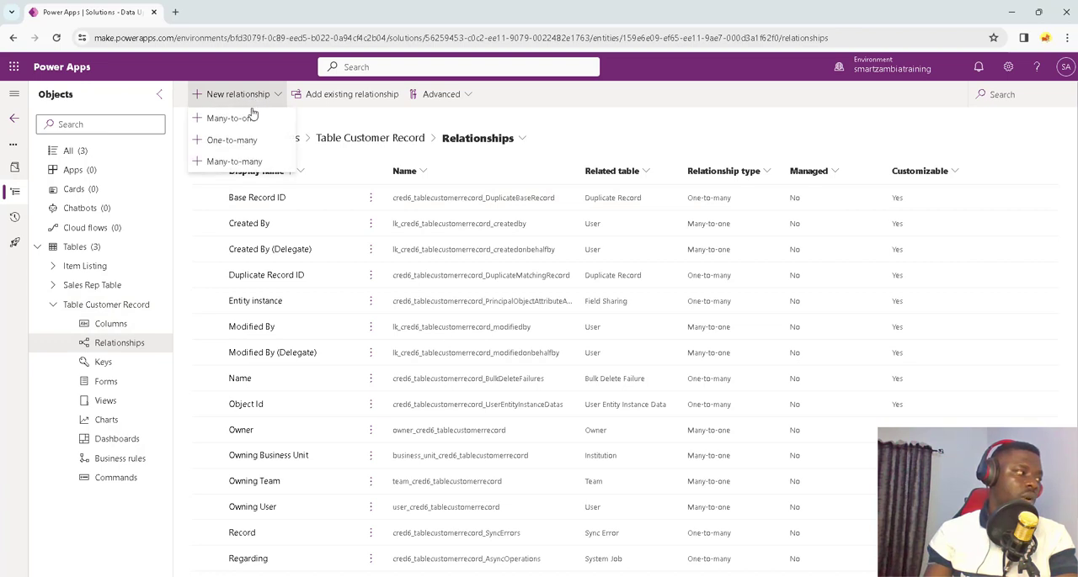
{"action": "left_click", "coordinate": [219, 145]}
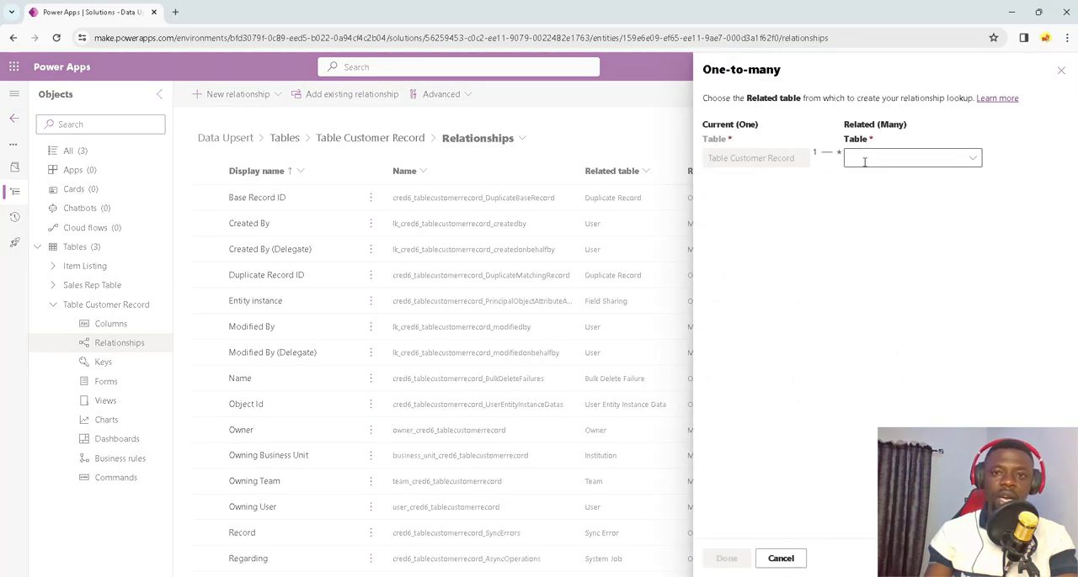
{"action": "left_click", "coordinate": [868, 159]}
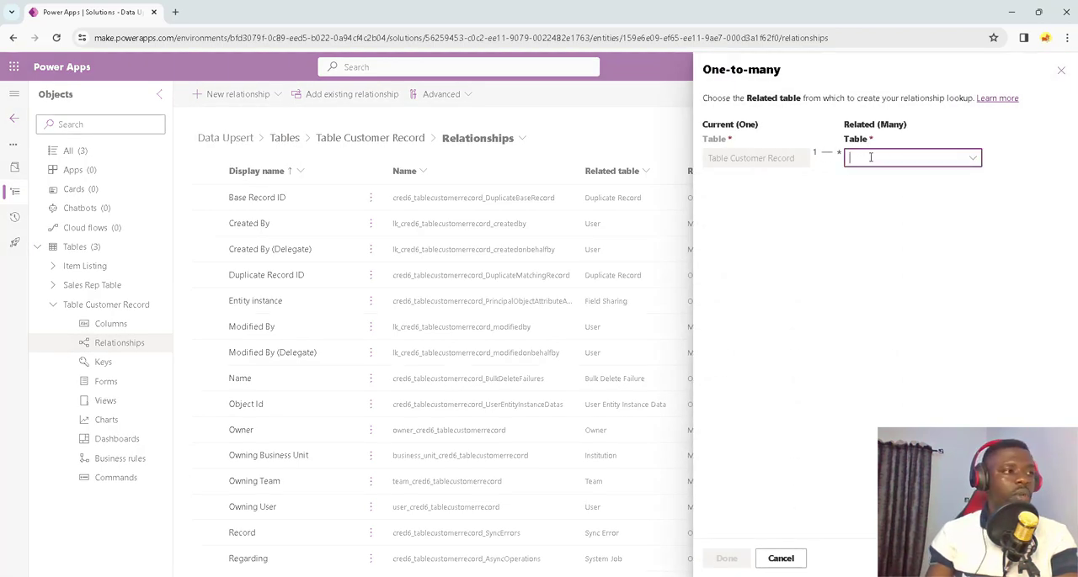
{"action": "type", "text": "ite"}
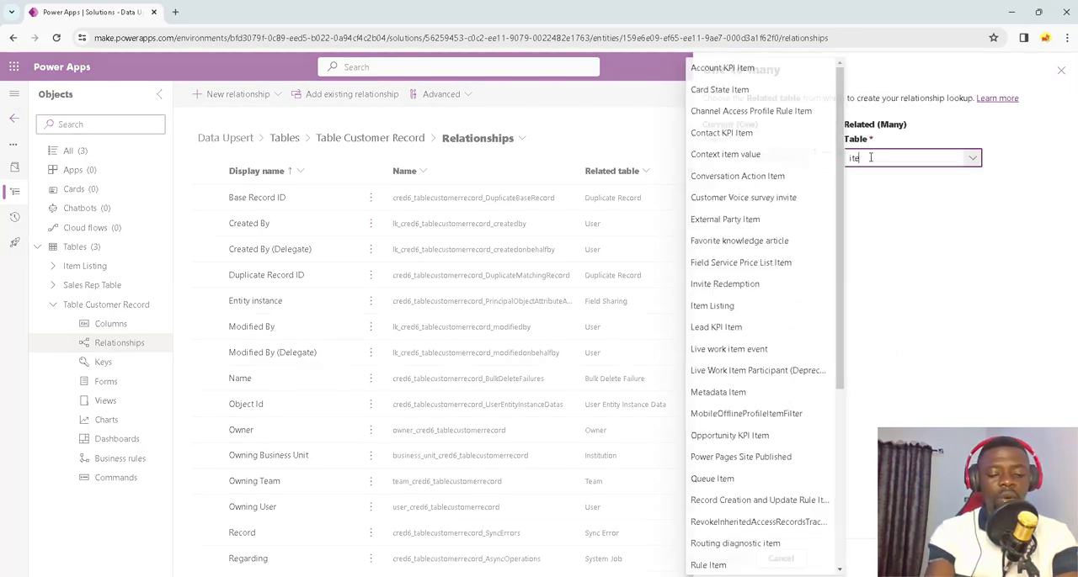
{"action": "type", "text": "m lis"}
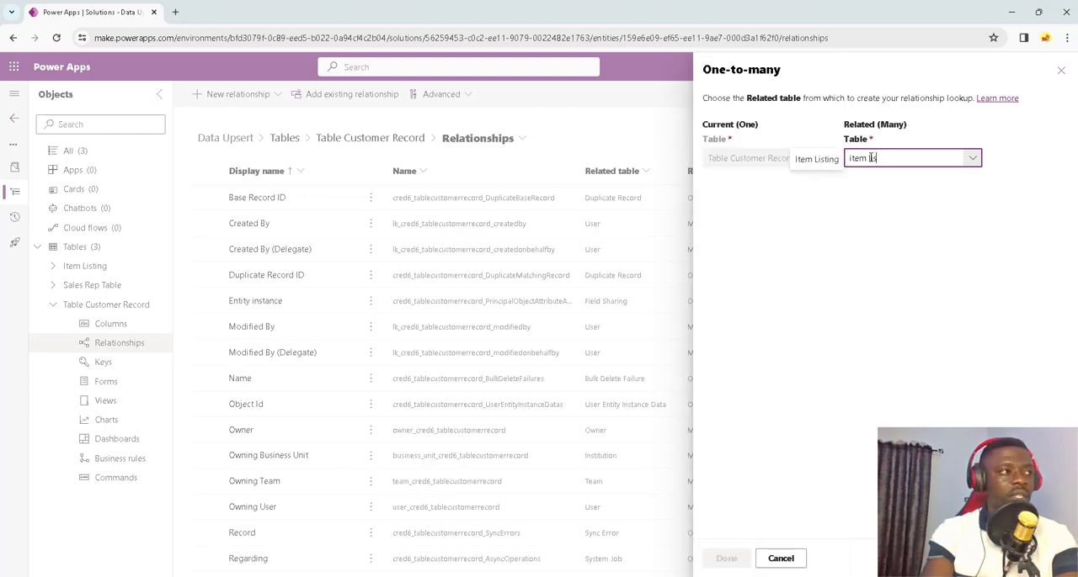
{"action": "left_click", "coordinate": [809, 159]}
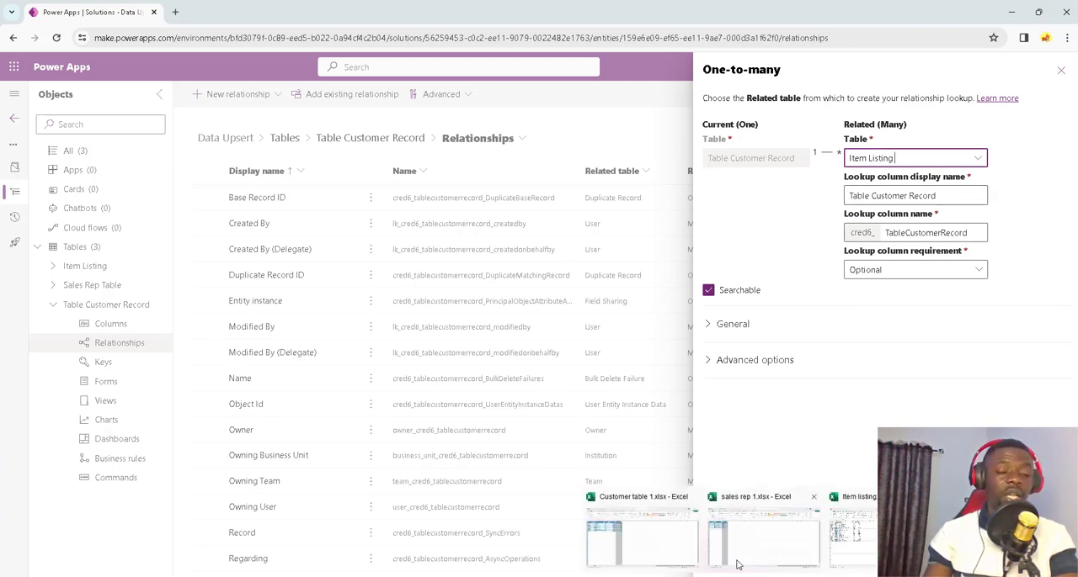
{"action": "left_click", "coordinate": [732, 560]}
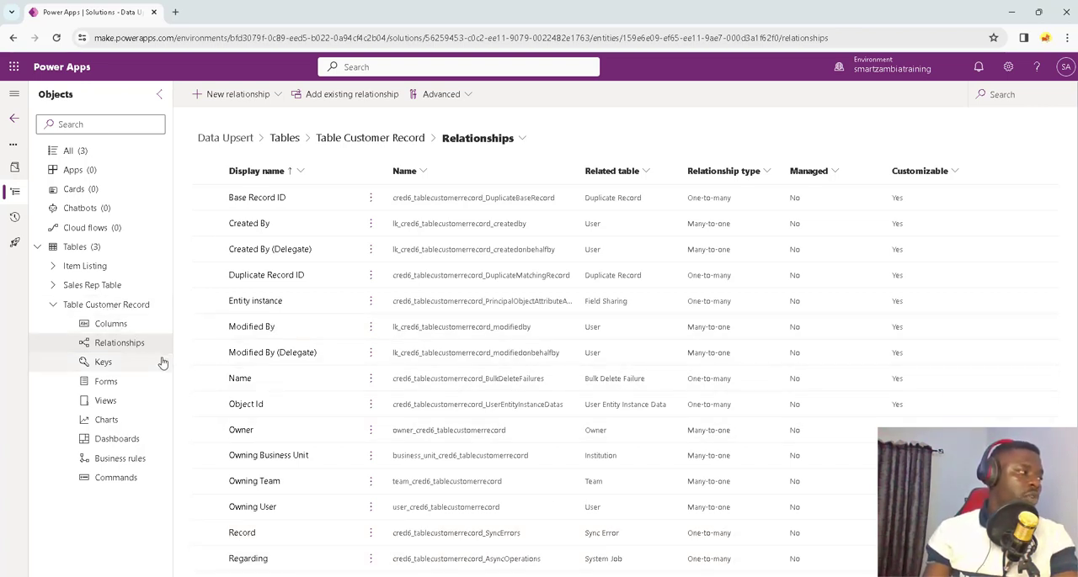
Step: Add a key named Customer ID to Table Customer Record, based on the Customer ID column, and save it
{"action": "left_click", "coordinate": [112, 327]}
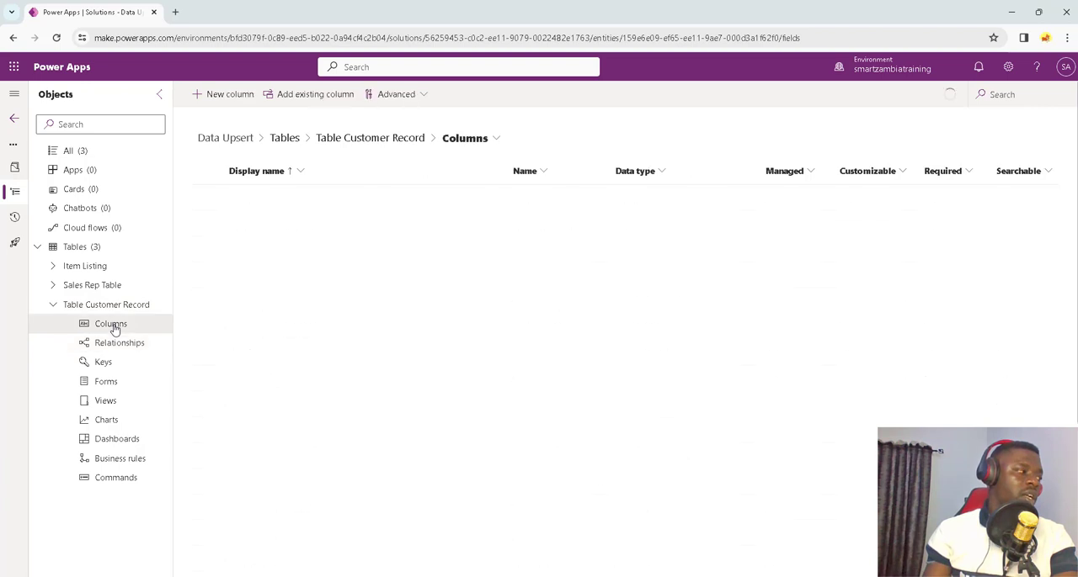
{"action": "left_click", "coordinate": [104, 363]}
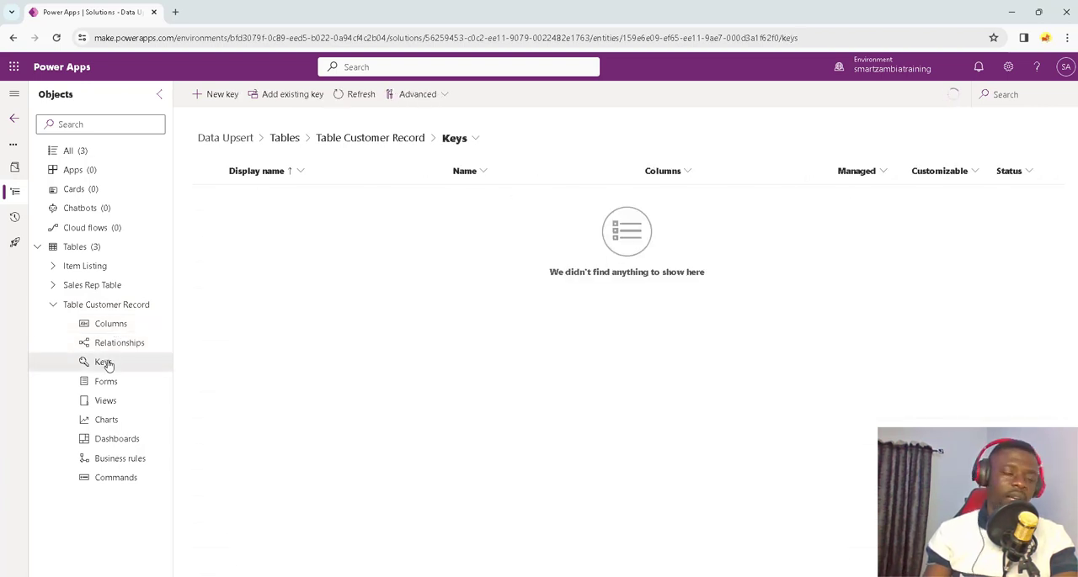
{"action": "left_click", "coordinate": [220, 94]}
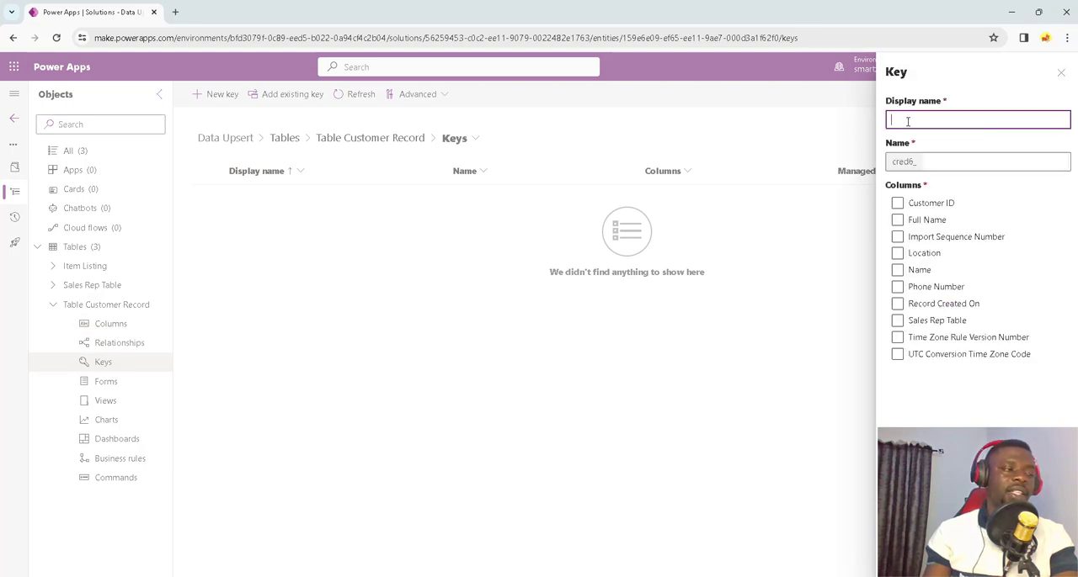
{"action": "type", "text": "Custom"}
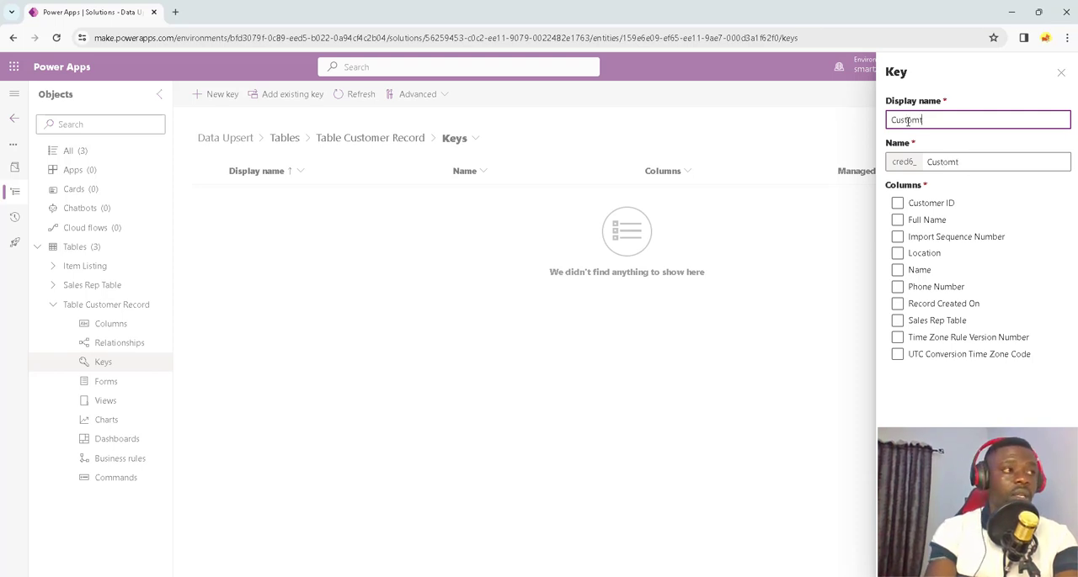
{"action": "type", "text": "er"}
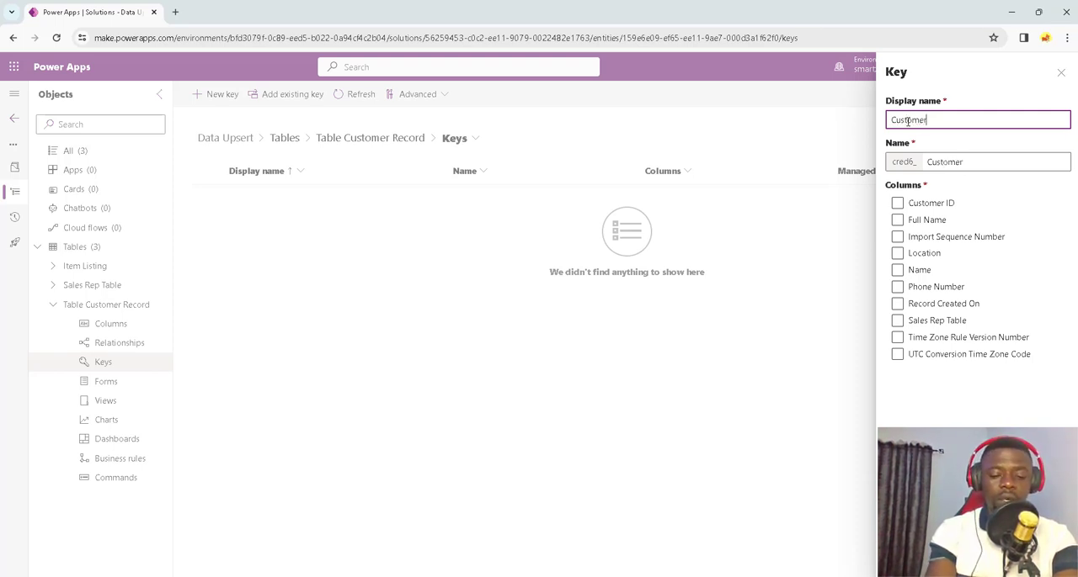
{"action": "type", "text": " ID"}
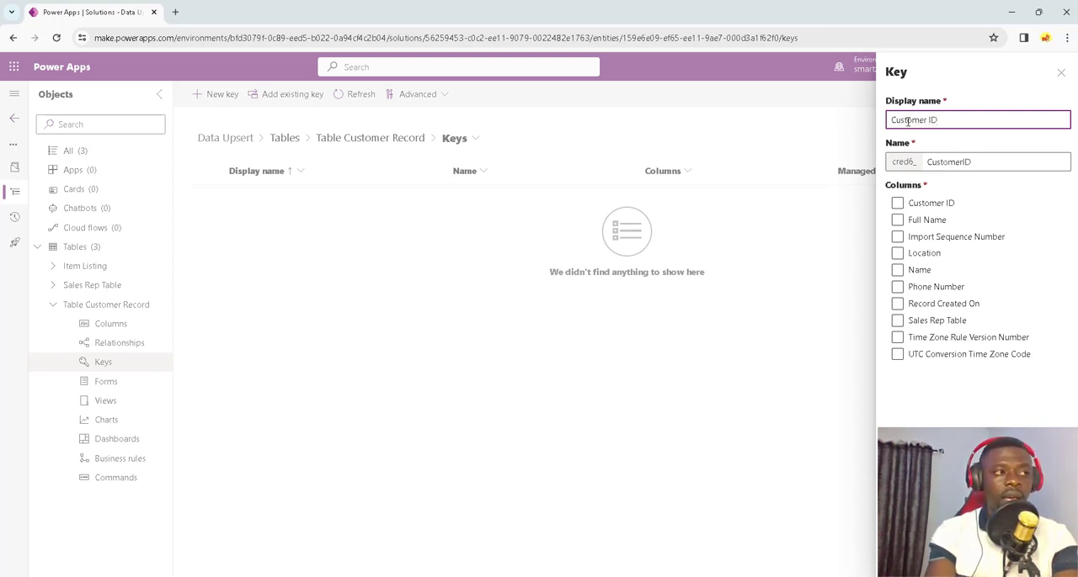
{"action": "left_click", "coordinate": [899, 203]}
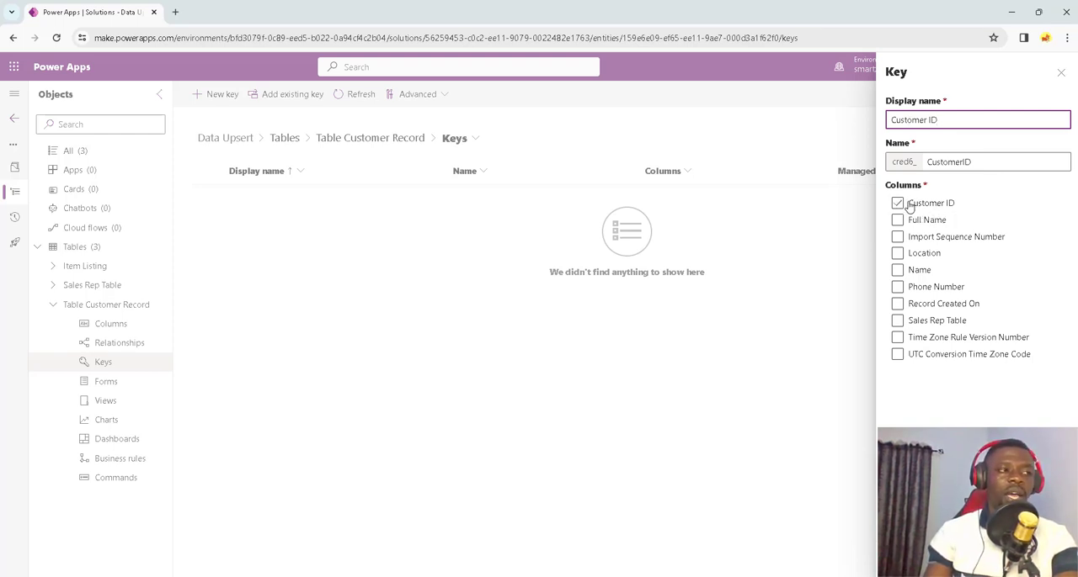
{"action": "left_click", "coordinate": [897, 205]}
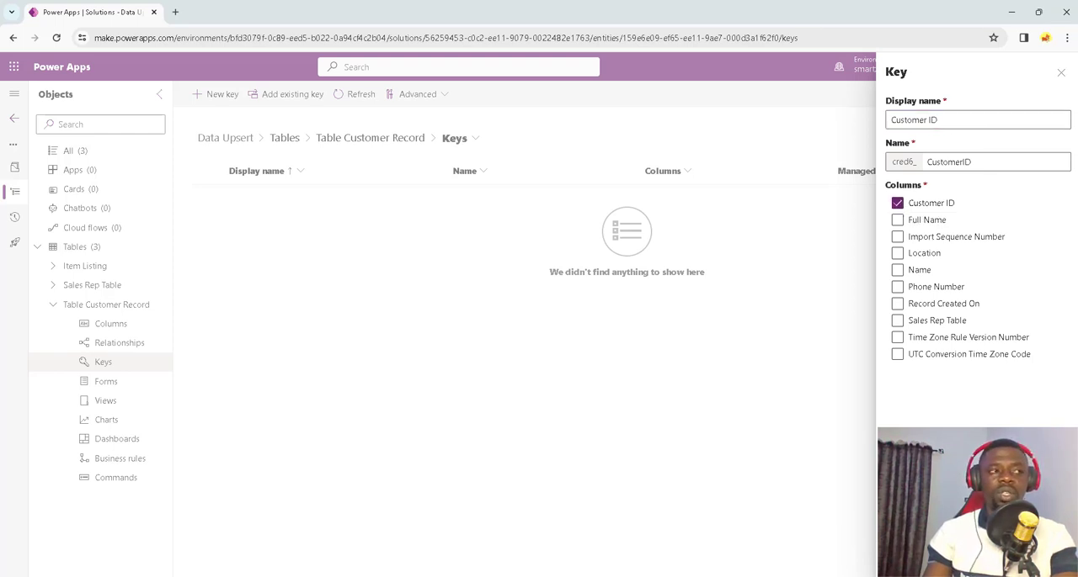
{"action": "left_click", "coordinate": [912, 558]}
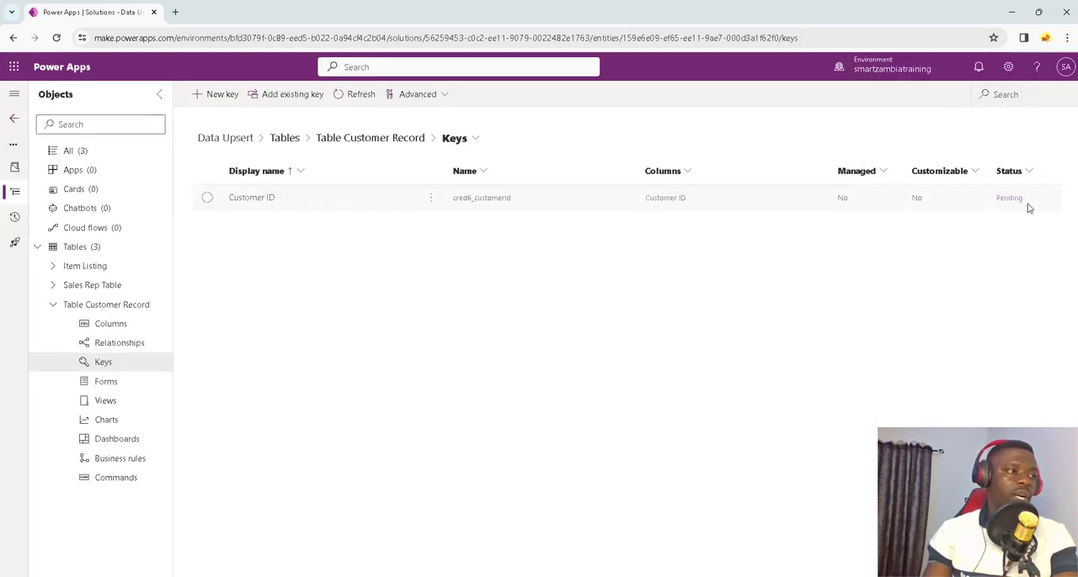
Step: Add a key named Sales Rep ID to Sales Rep Table, based on the Sales Rep ID column, and save it
{"action": "left_click", "coordinate": [53, 305]}
{"action": "left_click", "coordinate": [53, 286]}
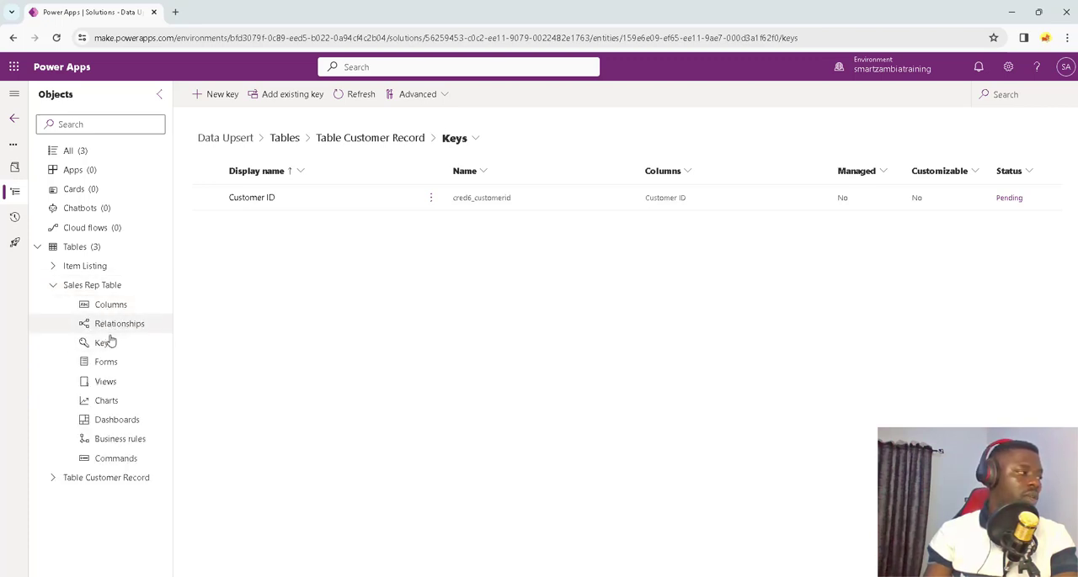
{"action": "left_click", "coordinate": [105, 343]}
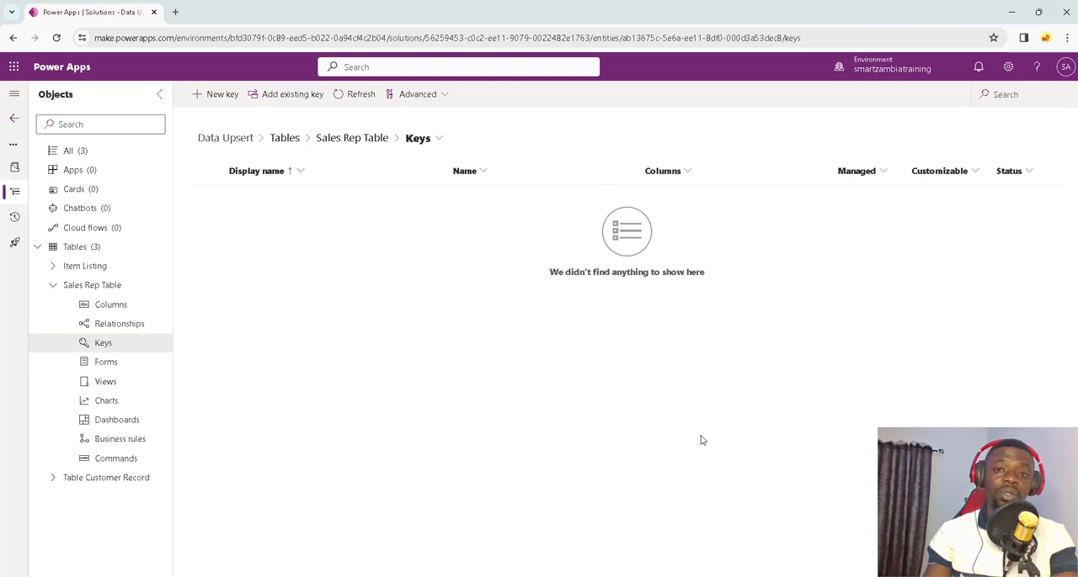
{"action": "left_click", "coordinate": [215, 95]}
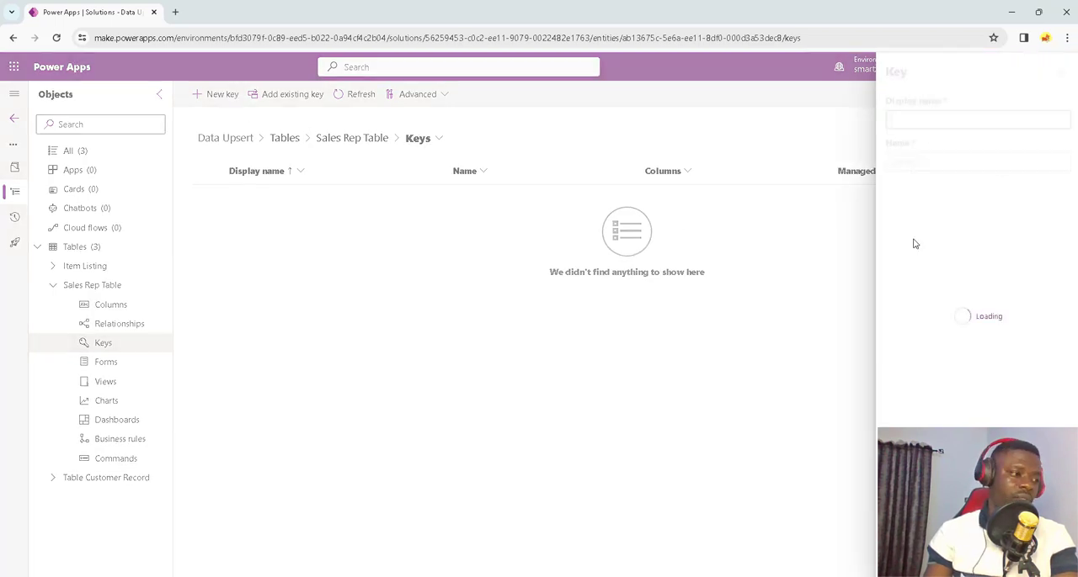
{"action": "left_click", "coordinate": [907, 120]}
{"action": "type", "text": "Sales"}
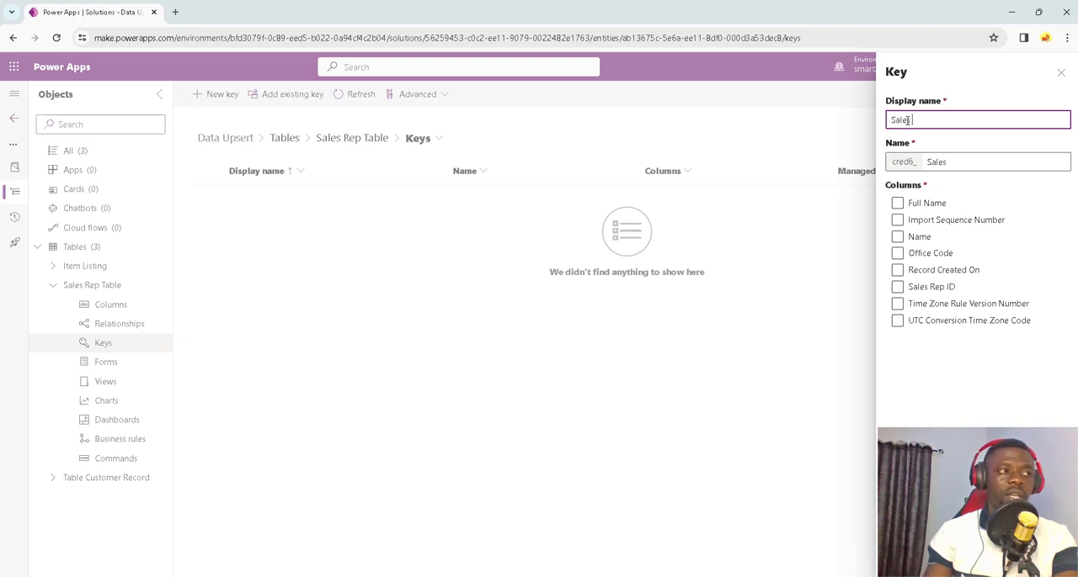
{"action": "type", "text": " Rep ID"}
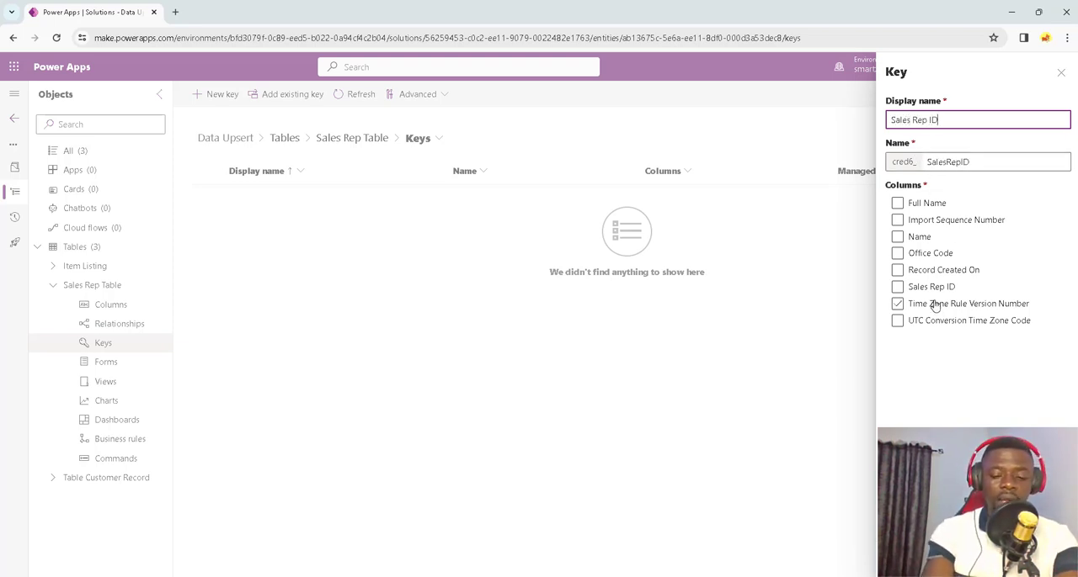
{"action": "left_click", "coordinate": [909, 289]}
{"action": "left_click", "coordinate": [897, 290]}
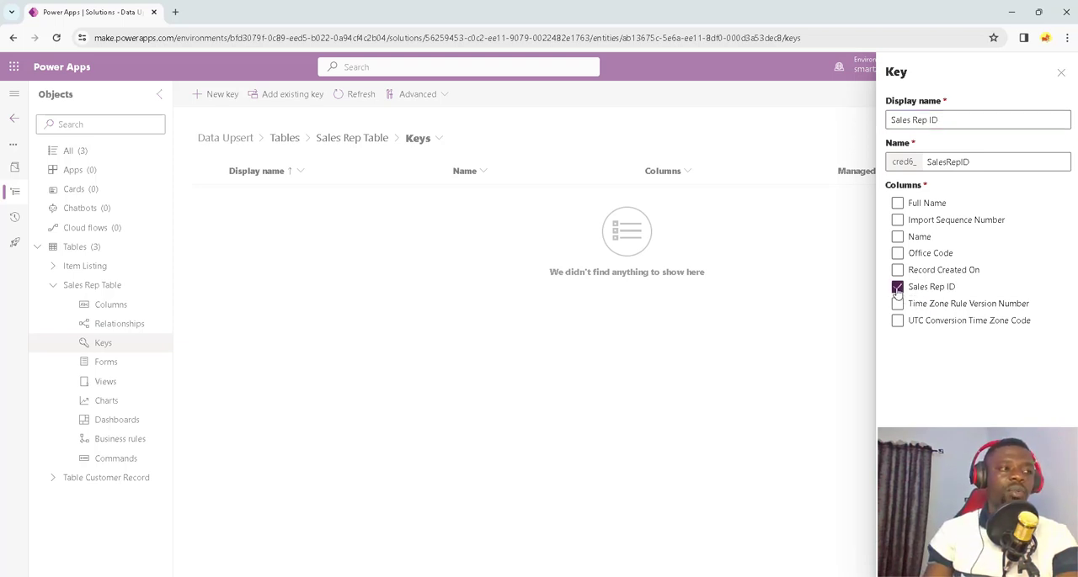
{"action": "left_click", "coordinate": [909, 559]}
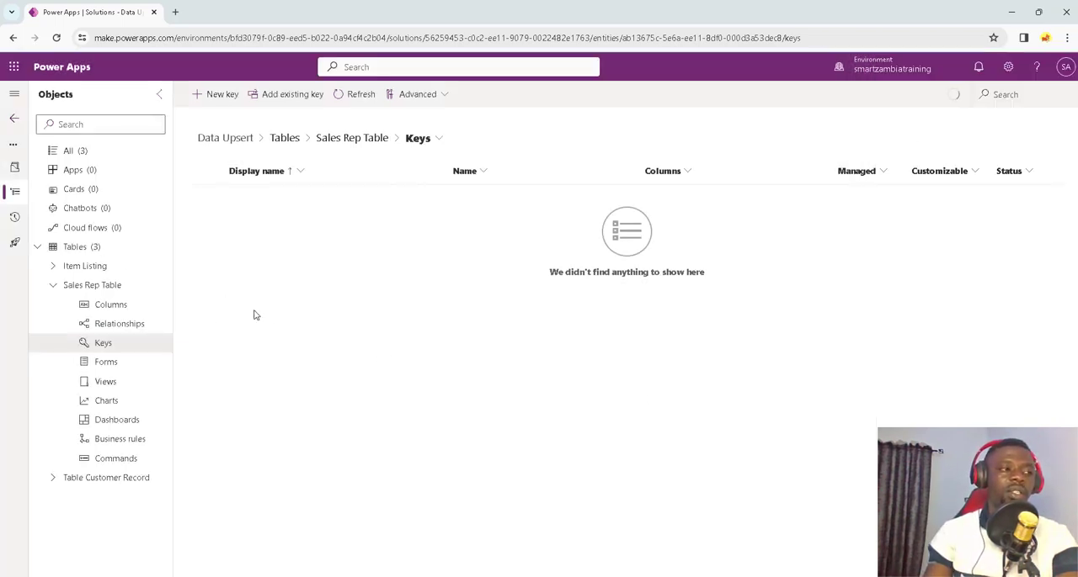
Step: Add a key named Item ID to the Item Listing table, based on the Item ID column, and save it
{"action": "left_click", "coordinate": [67, 266]}
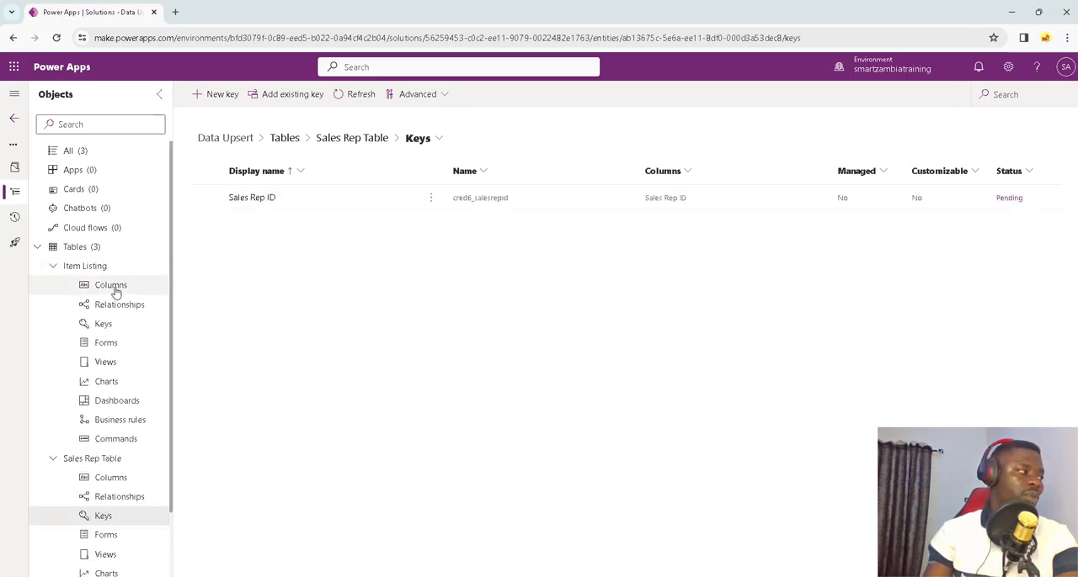
{"action": "left_click", "coordinate": [144, 325]}
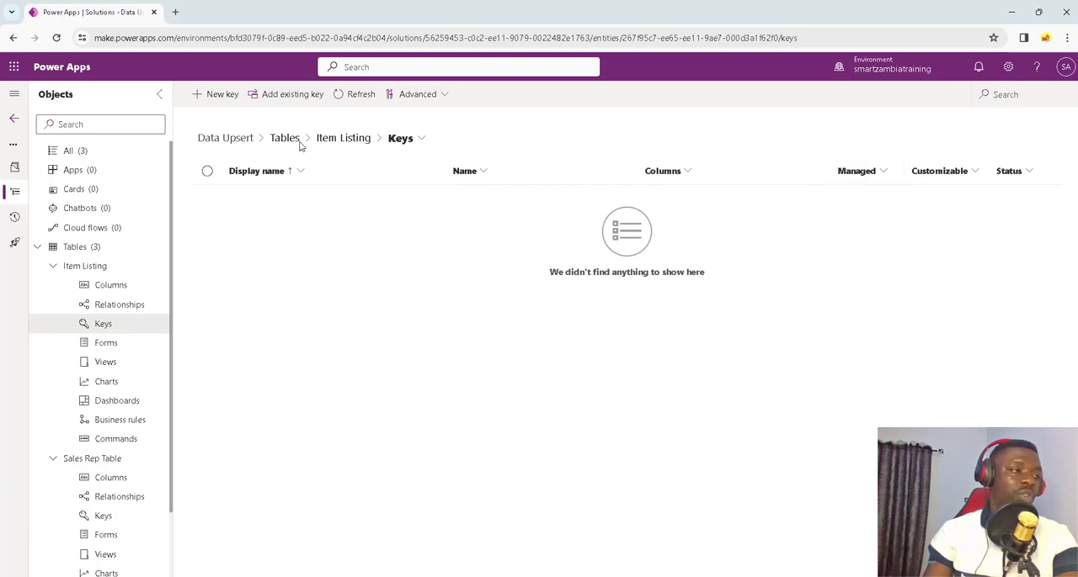
{"action": "left_click", "coordinate": [213, 93]}
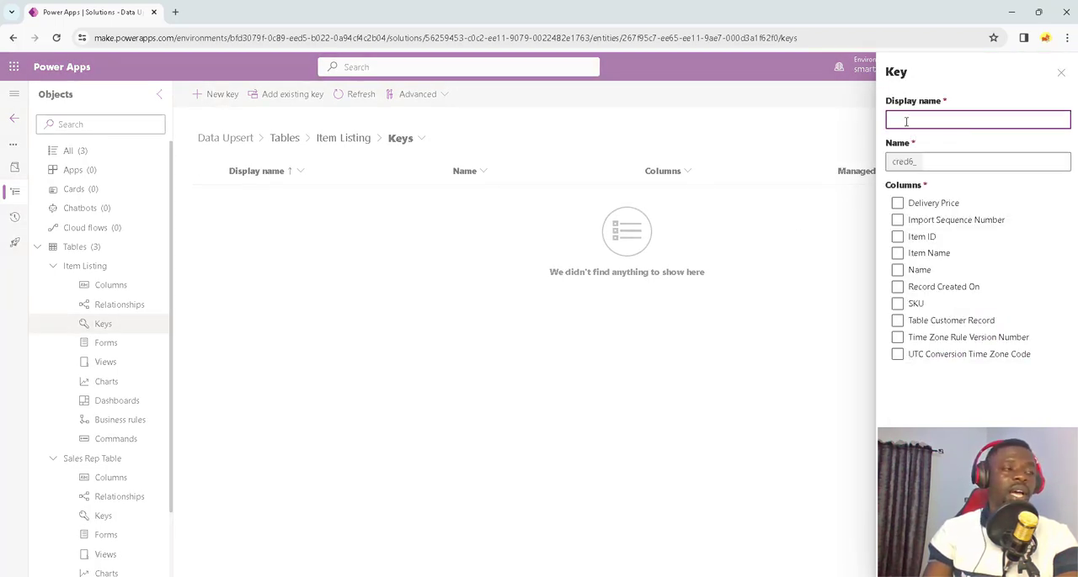
{"action": "type", "text": "Item"}
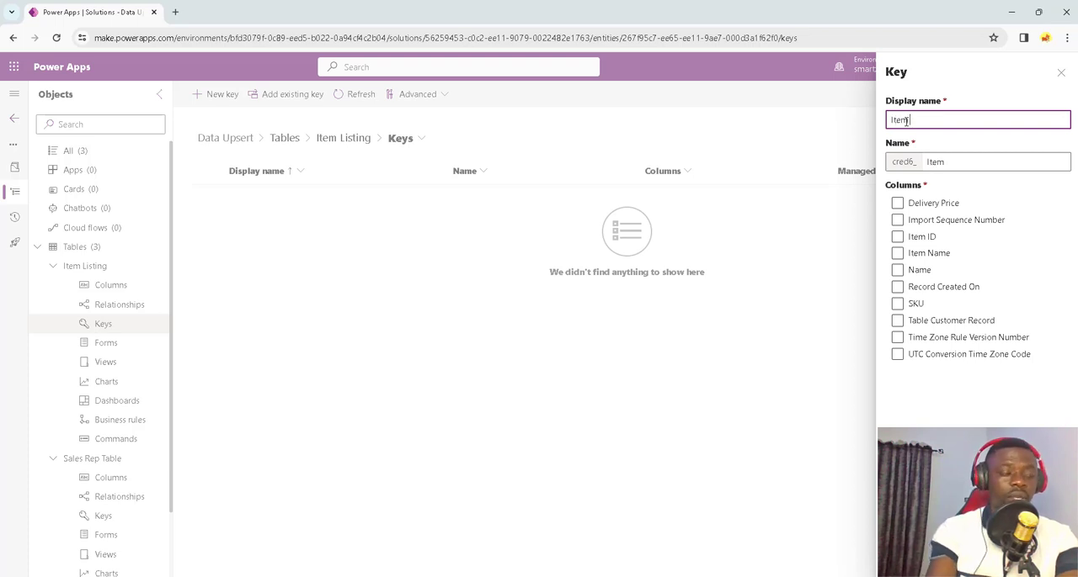
{"action": "type", "text": " ID"}
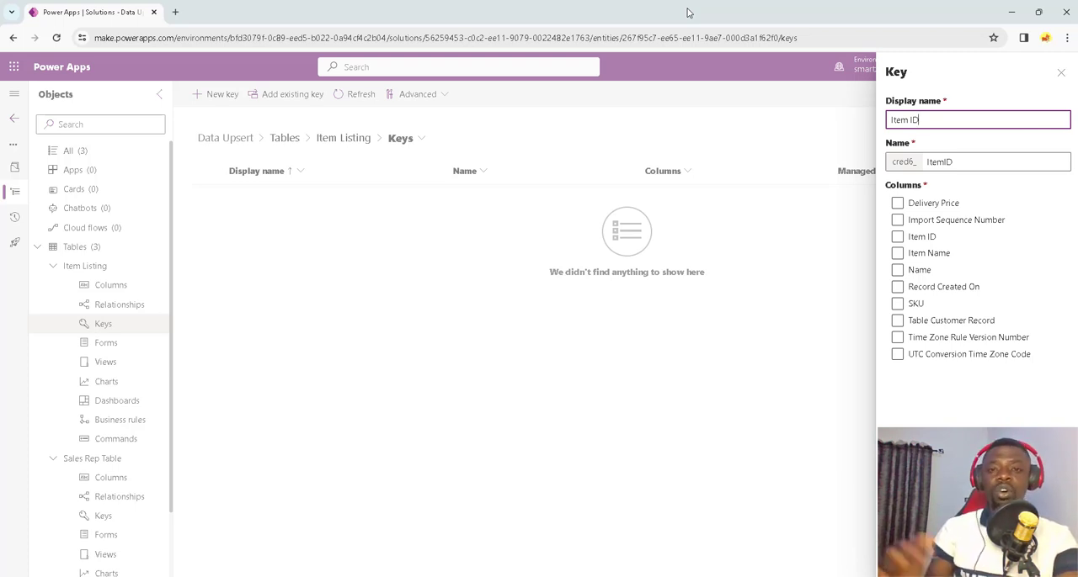
{"action": "left_click", "coordinate": [896, 220]}
{"action": "left_click", "coordinate": [897, 237]}
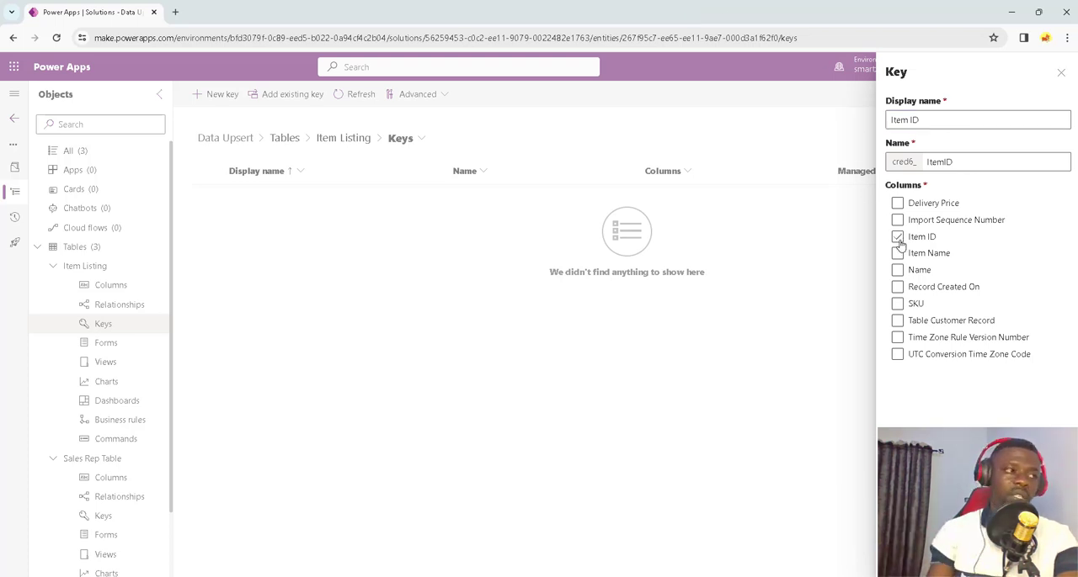
{"action": "left_click", "coordinate": [915, 558]}
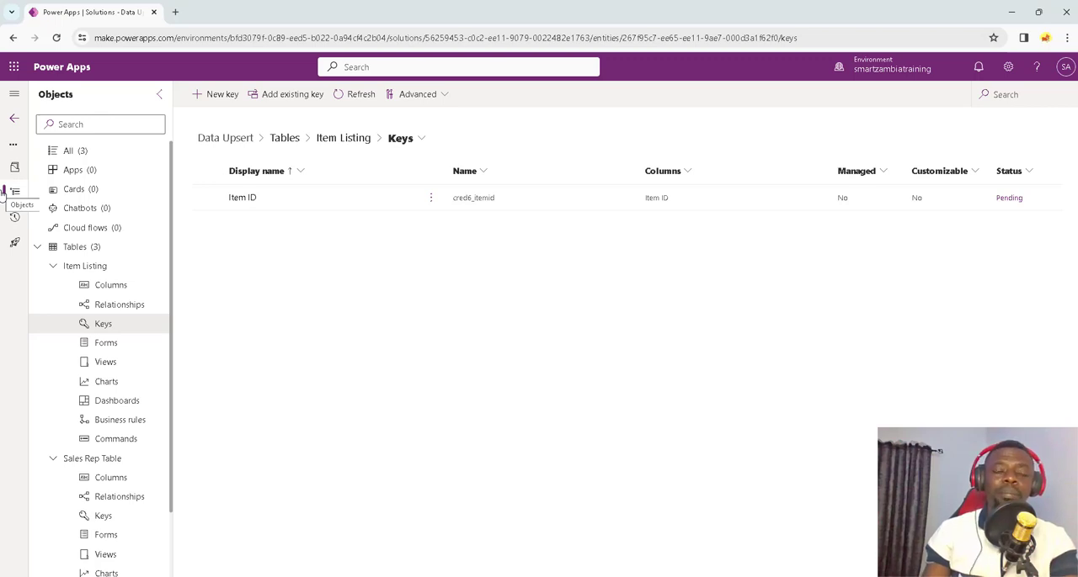
Step: Open the Main type Information form of Table Customer Record for editing
{"action": "left_click", "coordinate": [7, 191]}
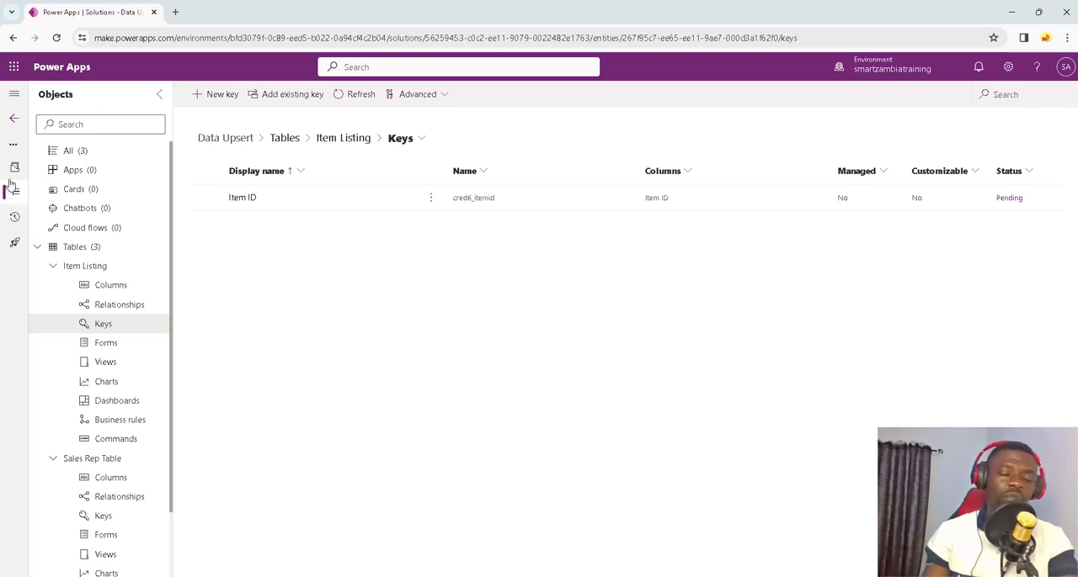
{"action": "left_click", "coordinate": [53, 267]}
{"action": "left_click", "coordinate": [51, 288]}
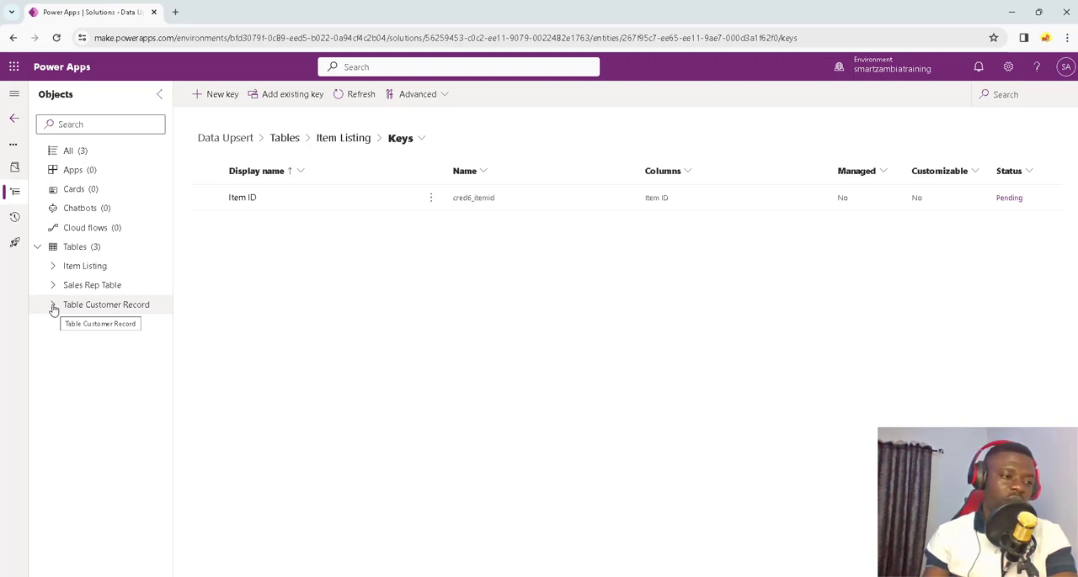
{"action": "left_click", "coordinate": [53, 308]}
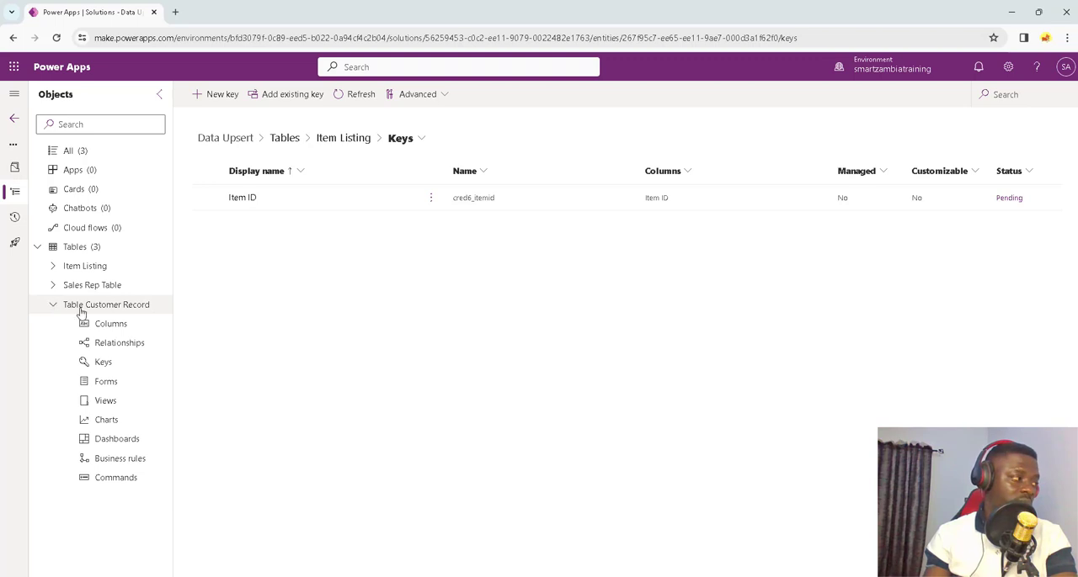
{"action": "left_click", "coordinate": [119, 385]}
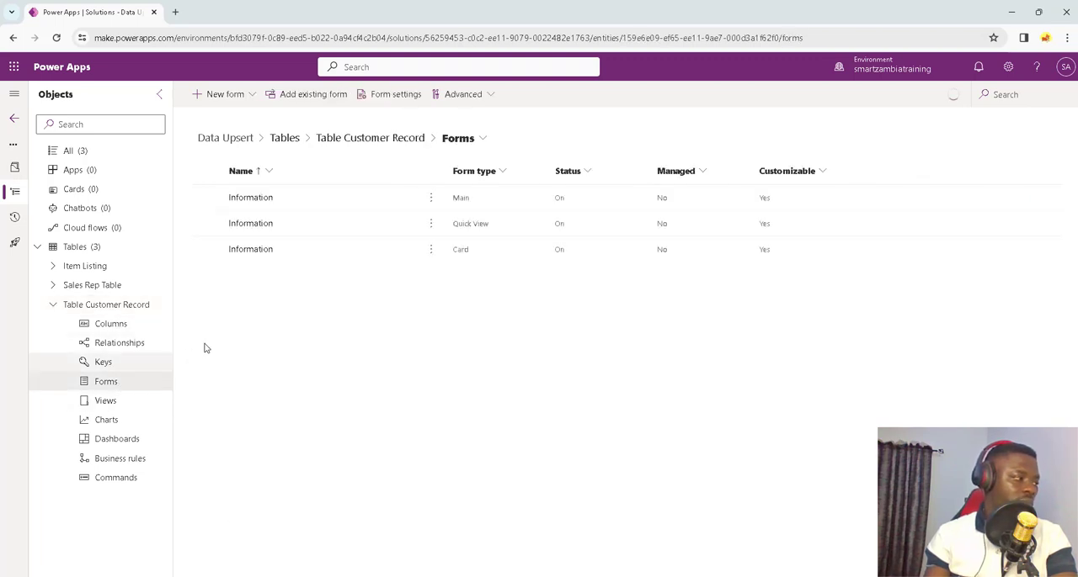
{"action": "left_click", "coordinate": [267, 200]}
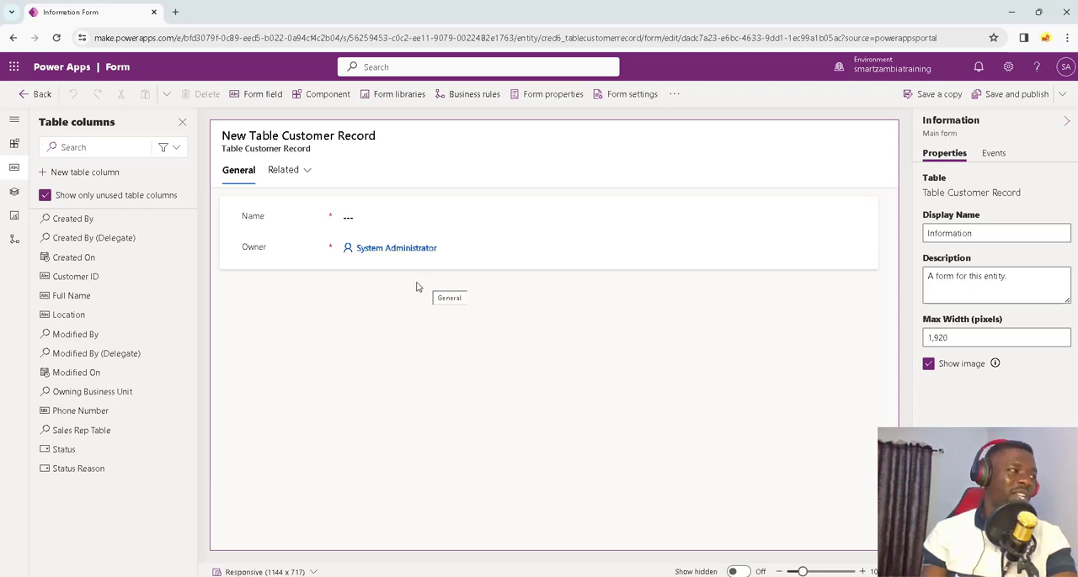
Step: Hide the Owner and Name fields on the customer form
{"action": "left_click", "coordinate": [471, 254]}
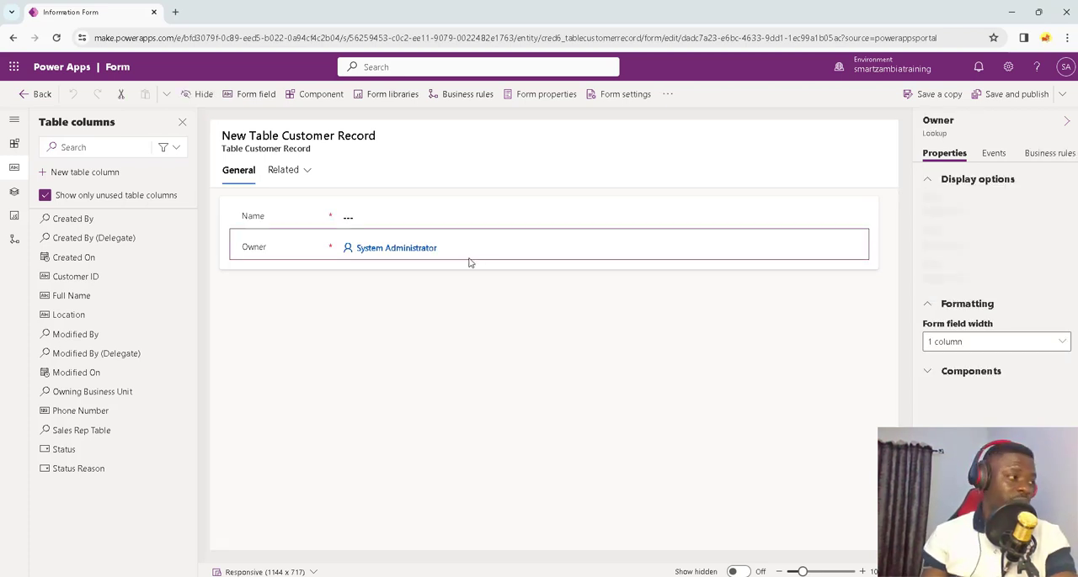
{"action": "left_click", "coordinate": [189, 95]}
{"action": "left_click", "coordinate": [262, 219]}
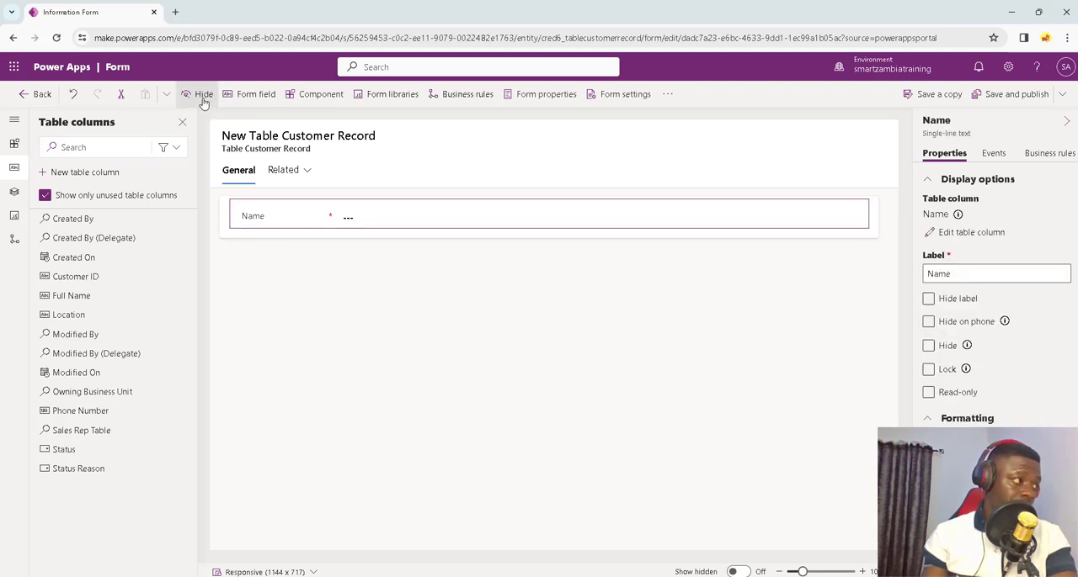
{"action": "left_click", "coordinate": [202, 95]}
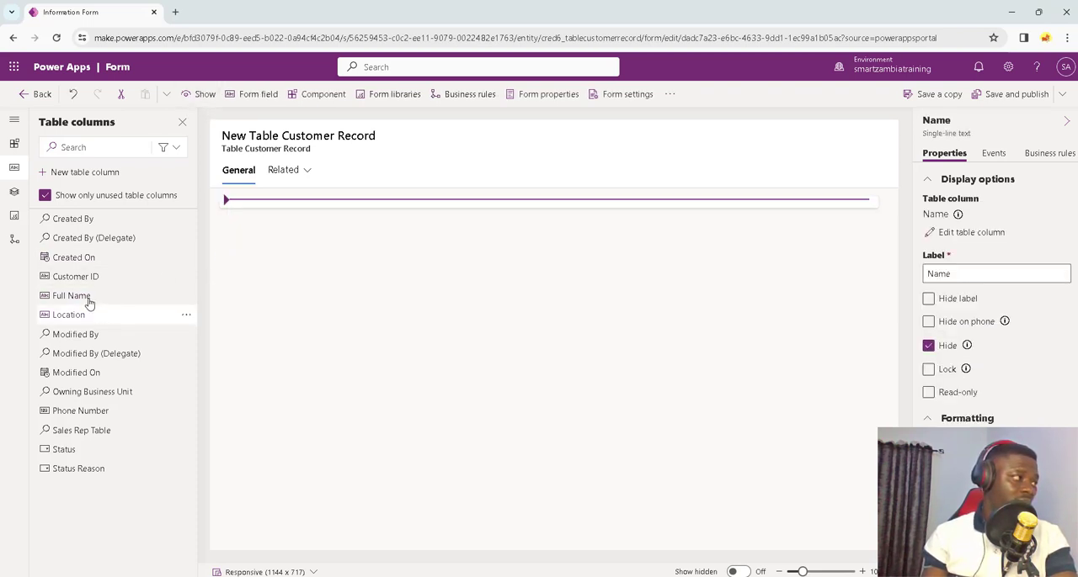
Step: Add the Full Name, Location, Customer ID, Phone Number and Sales Rep Table columns to the form's General section, in that order
{"action": "left_click_drag", "start_coordinate": [107, 295], "coordinate": [274, 212]}
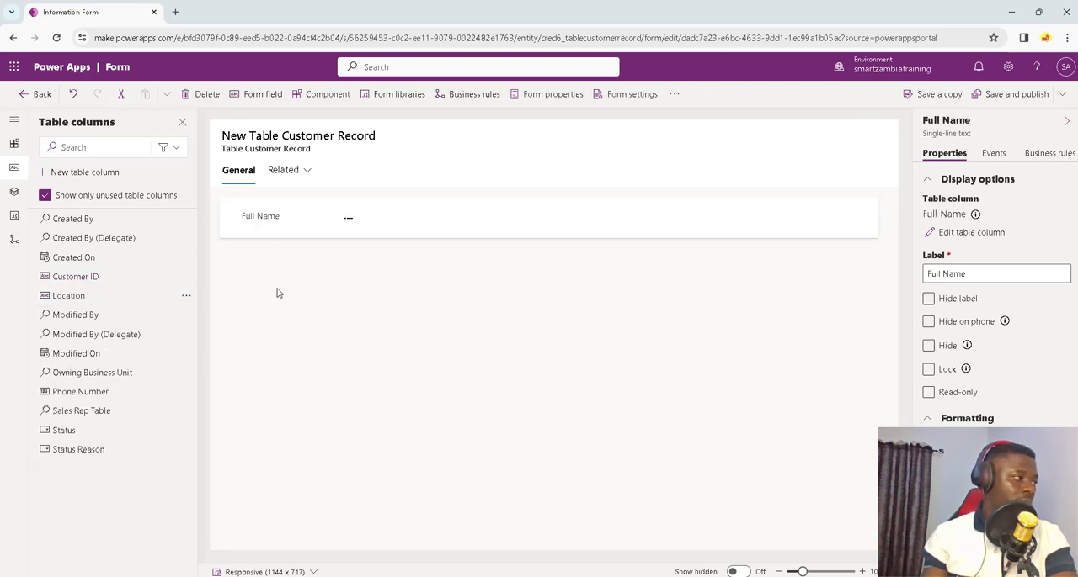
{"action": "left_click_drag", "start_coordinate": [78, 300], "coordinate": [310, 229]}
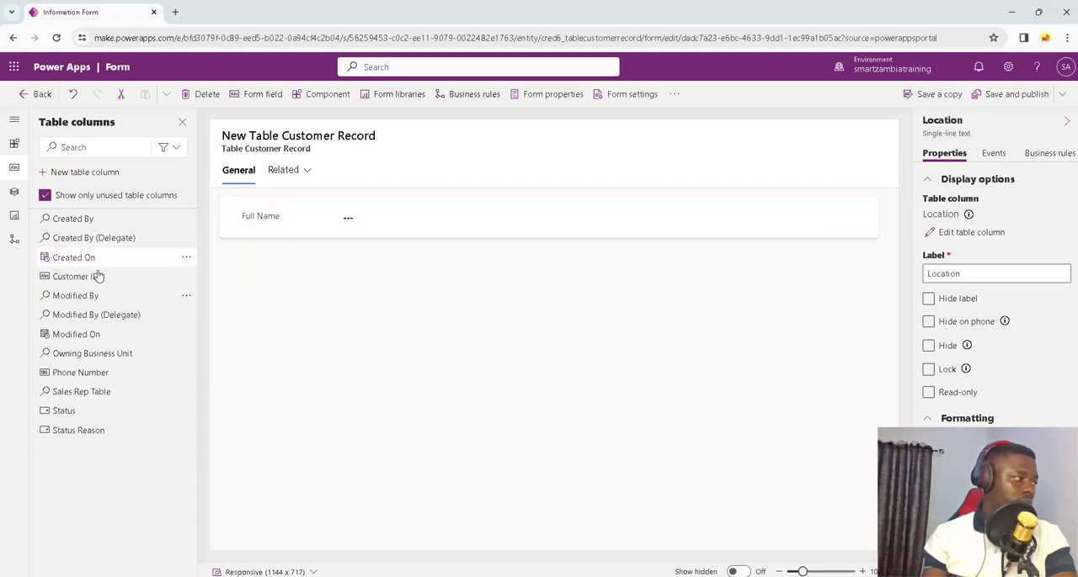
{"action": "left_click_drag", "start_coordinate": [110, 277], "coordinate": [346, 260]}
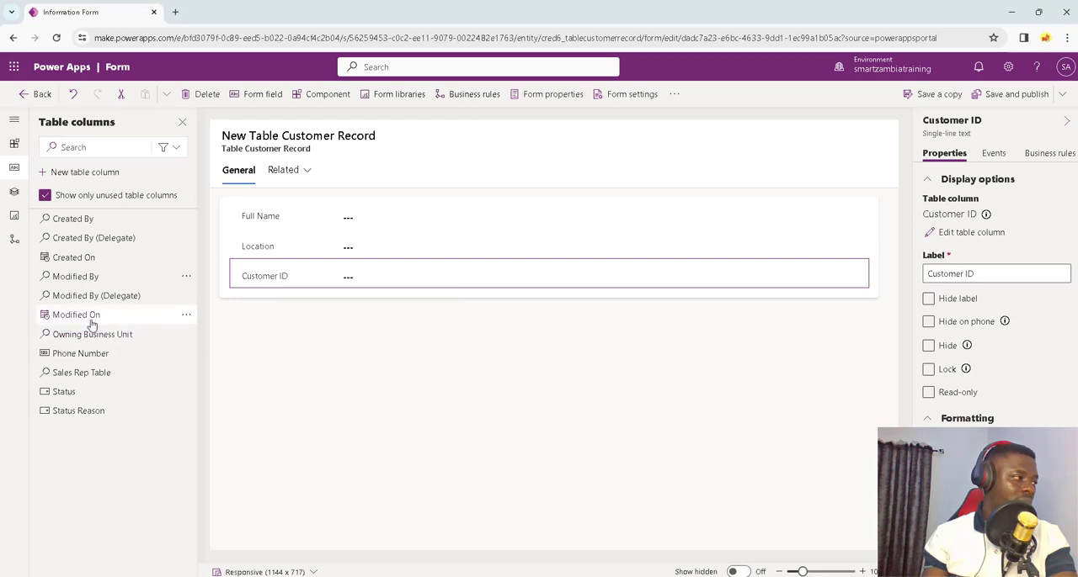
{"action": "left_click_drag", "start_coordinate": [87, 359], "coordinate": [253, 328]}
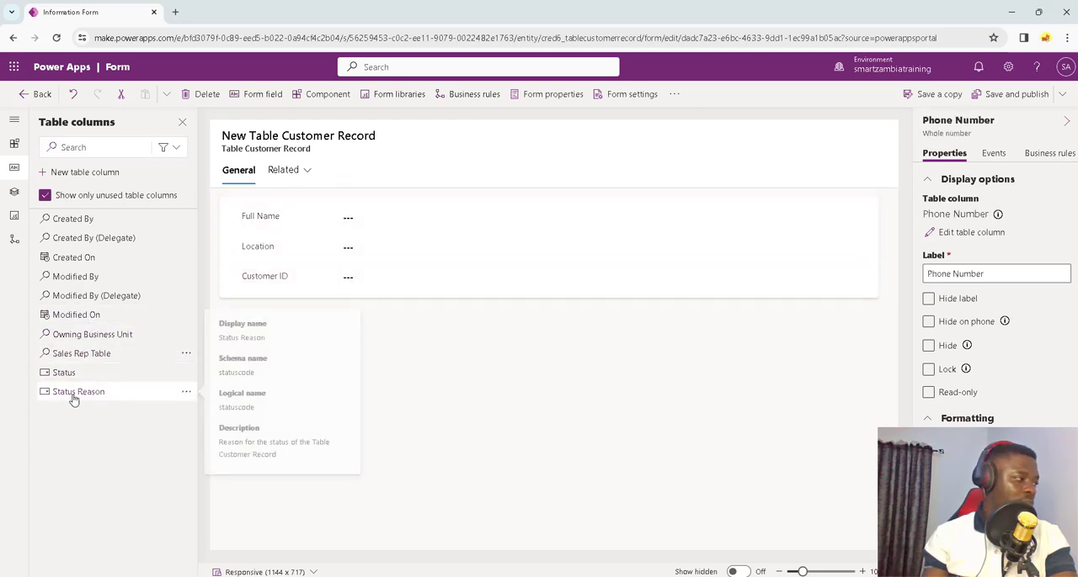
{"action": "left_click_drag", "start_coordinate": [84, 355], "coordinate": [345, 310]}
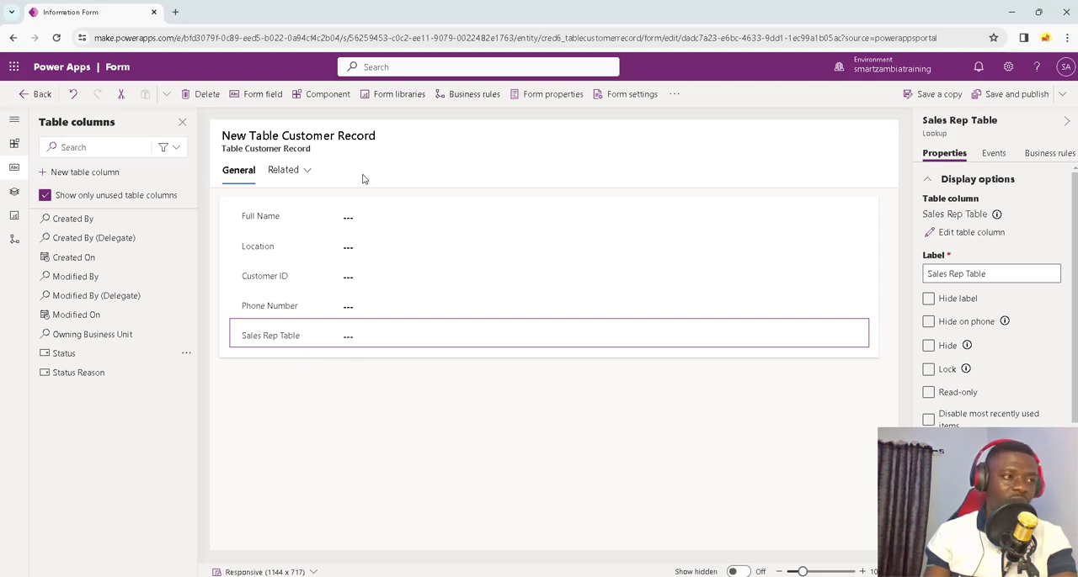
Step: Insert a subgrid showing related records from Item Listings (Table Customer Record) with Active Item Listings as the default view
{"action": "left_click", "coordinate": [312, 94]}
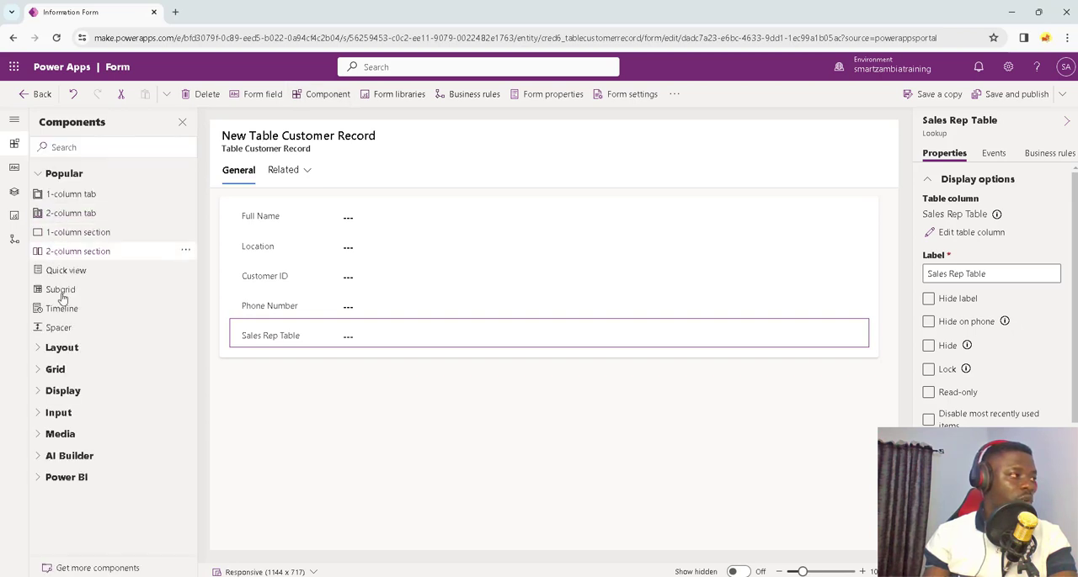
{"action": "left_click", "coordinate": [71, 292]}
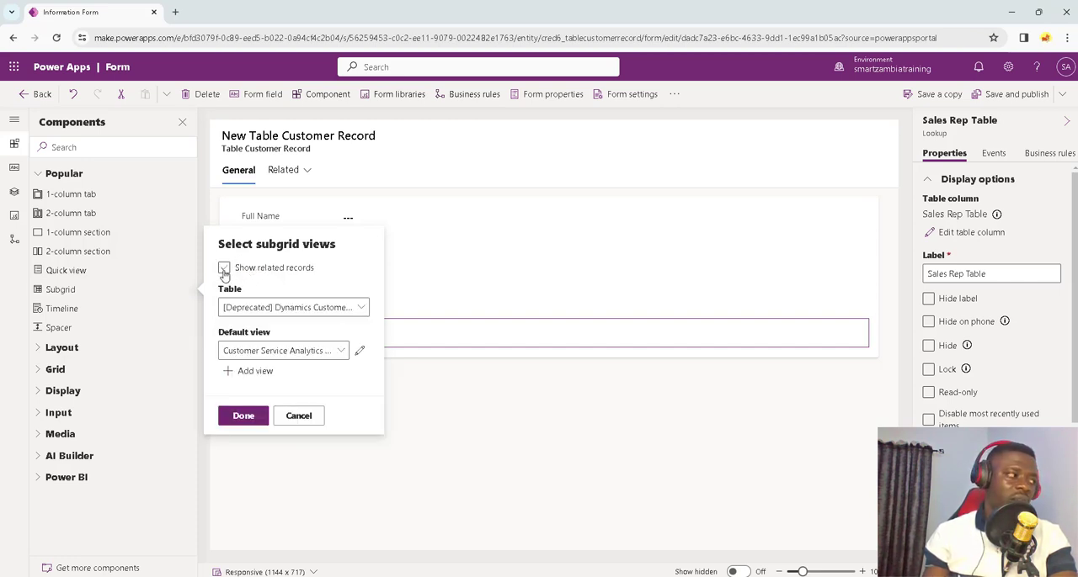
{"action": "left_click", "coordinate": [224, 269]}
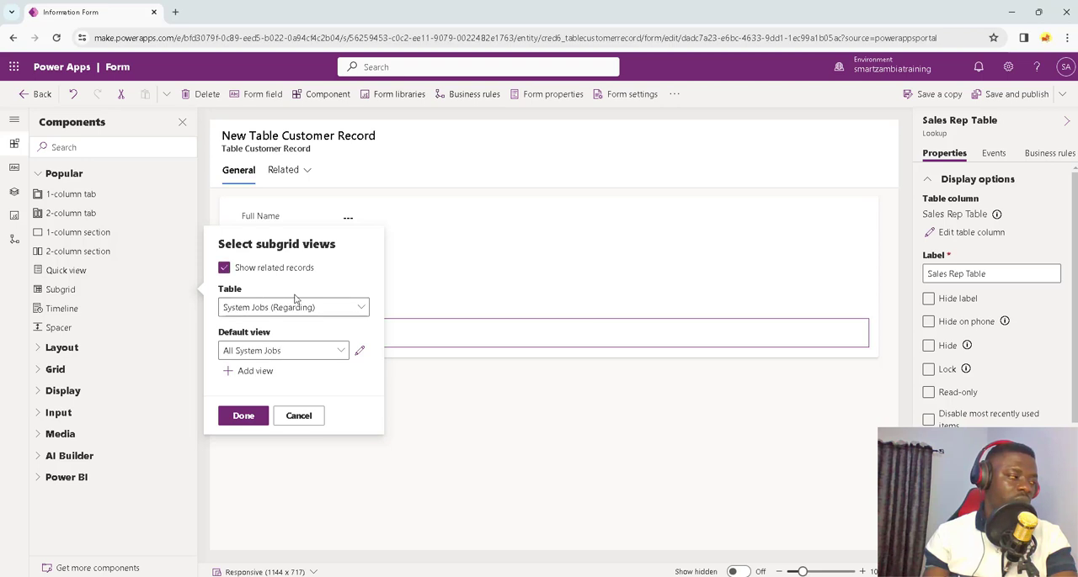
{"action": "left_click", "coordinate": [362, 308]}
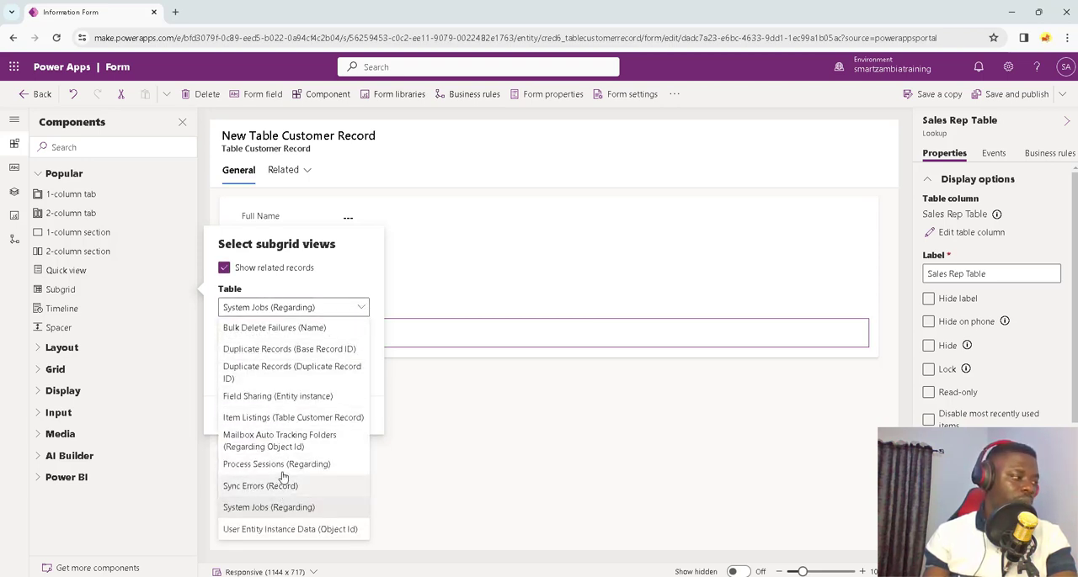
{"action": "left_click", "coordinate": [273, 419]}
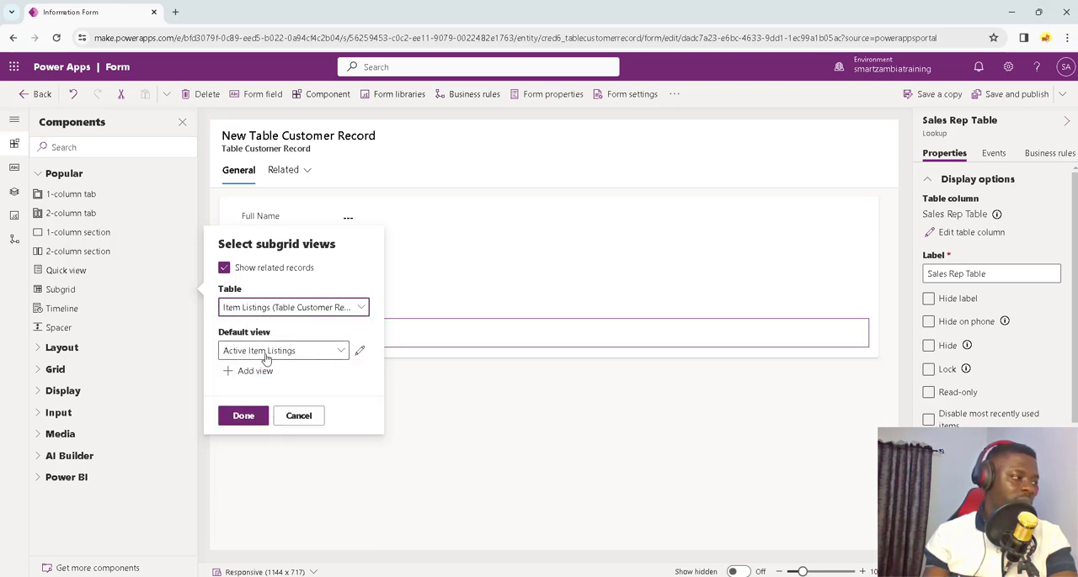
{"action": "left_click", "coordinate": [242, 414]}
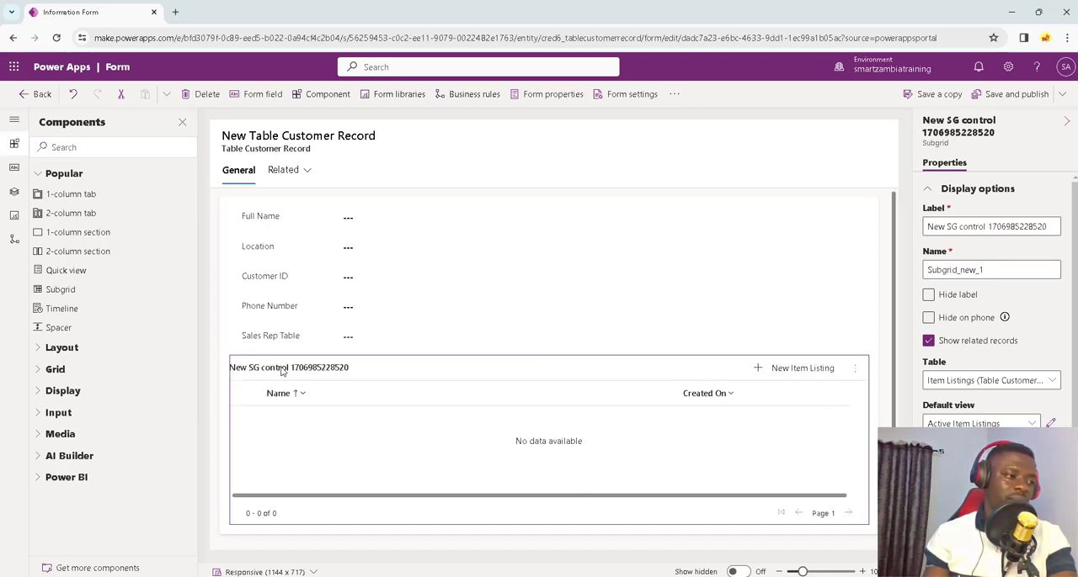
Step: Label the subgrid Item Listing, and save and publish the customer form
{"action": "left_click", "coordinate": [962, 226]}
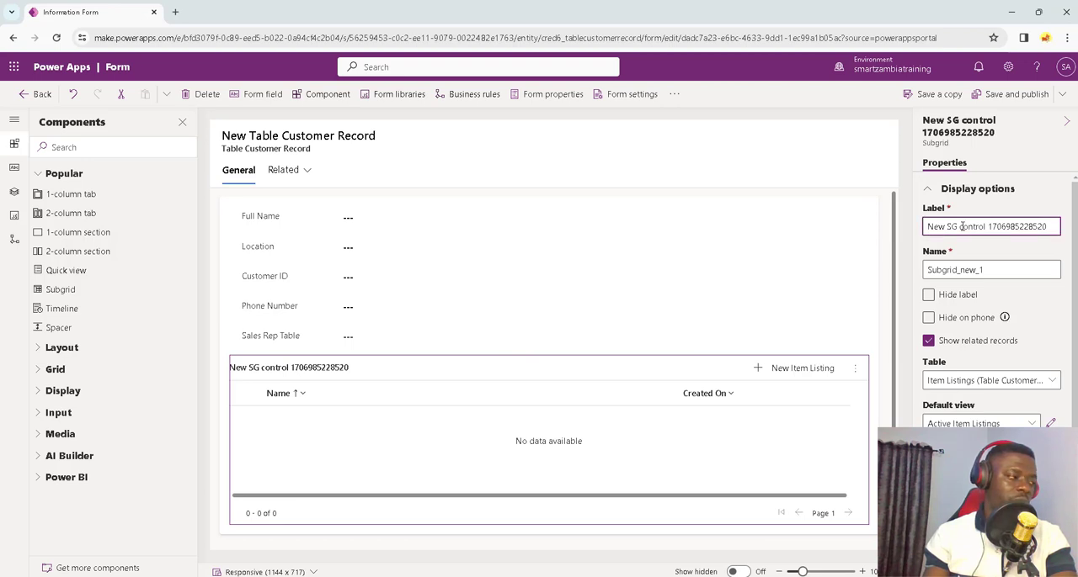
{"action": "triple_click", "coordinate": [961, 226]}
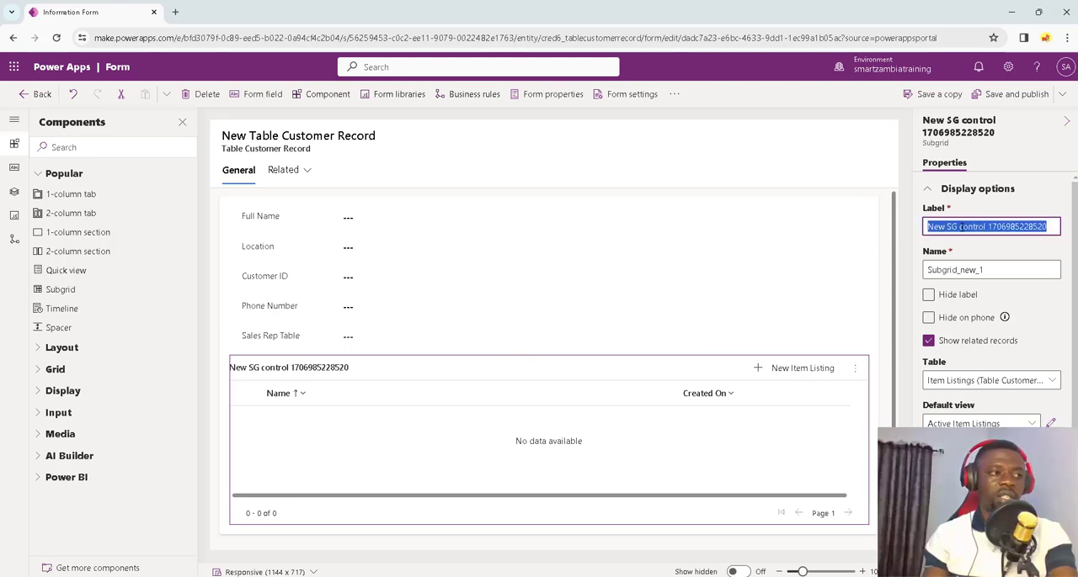
{"action": "type", "text": "Item Listing"}
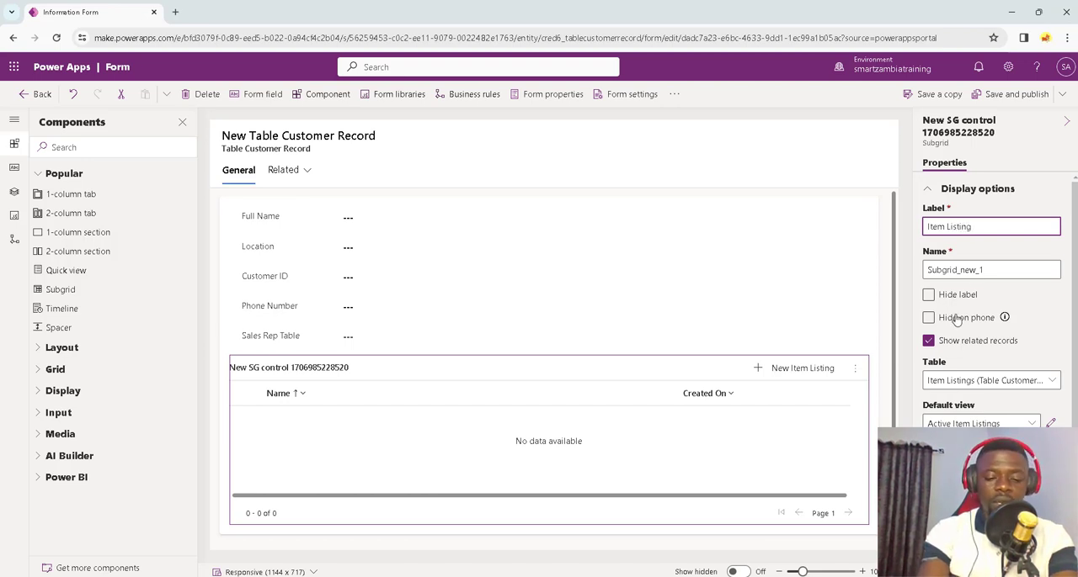
{"action": "left_click", "coordinate": [625, 459]}
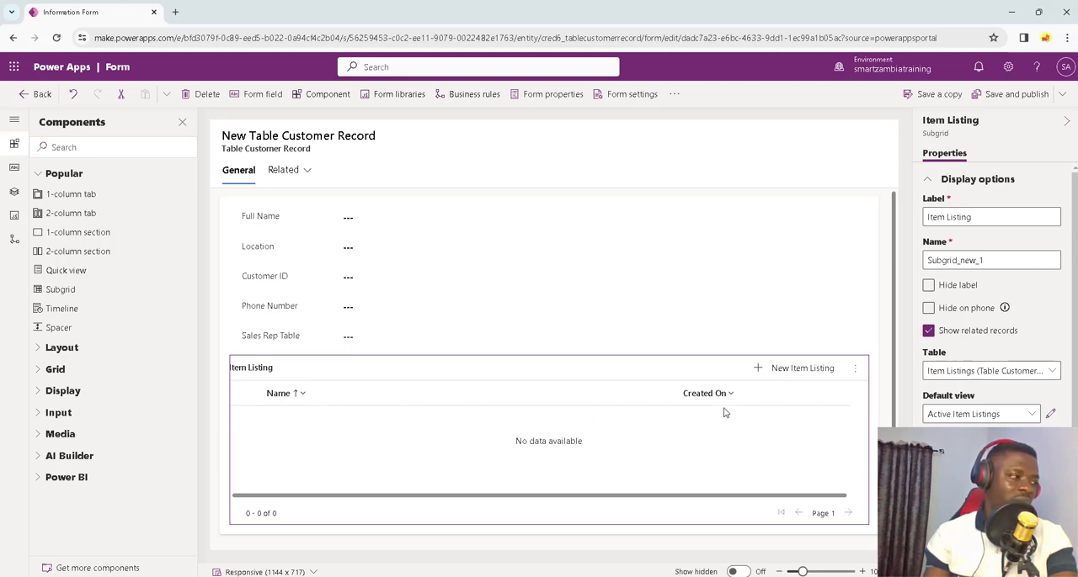
{"action": "left_click", "coordinate": [1006, 95]}
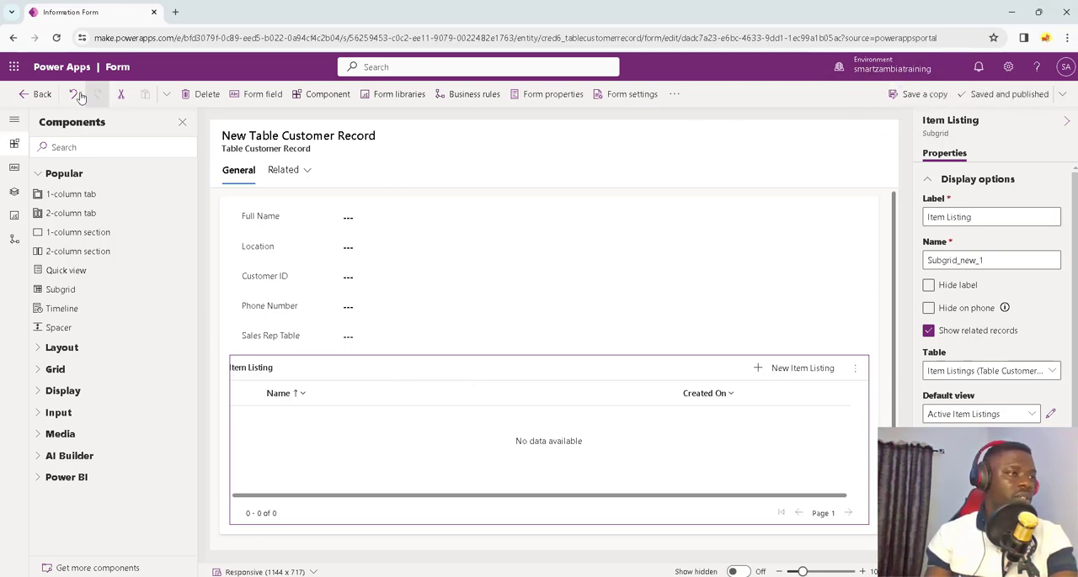
Step: Leave the customer form and open the Item Listing table's Active Item Listings view for editing
{"action": "left_click", "coordinate": [33, 96]}
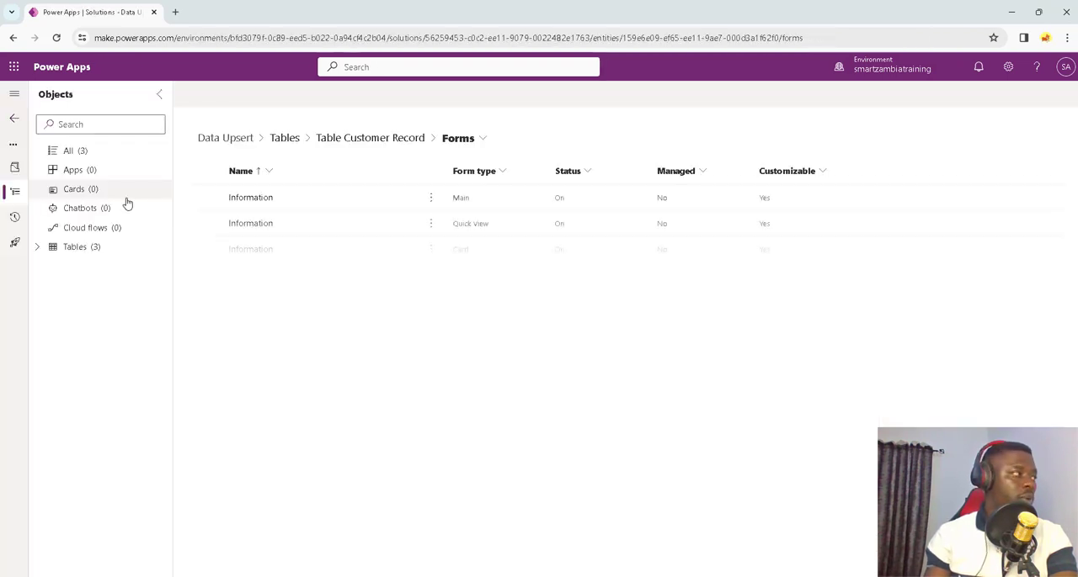
{"action": "left_click", "coordinate": [36, 247]}
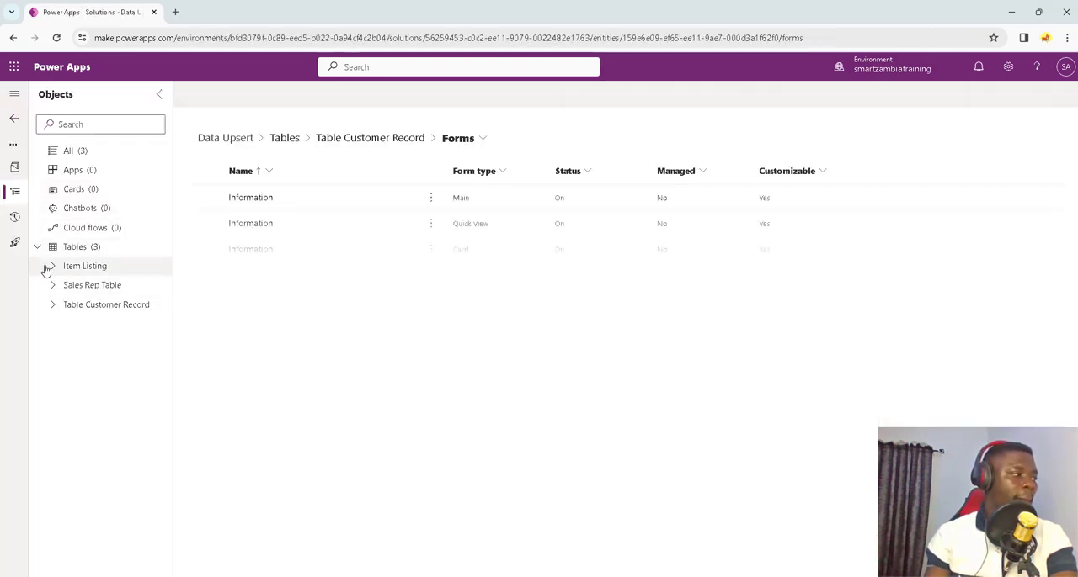
{"action": "left_click", "coordinate": [52, 269]}
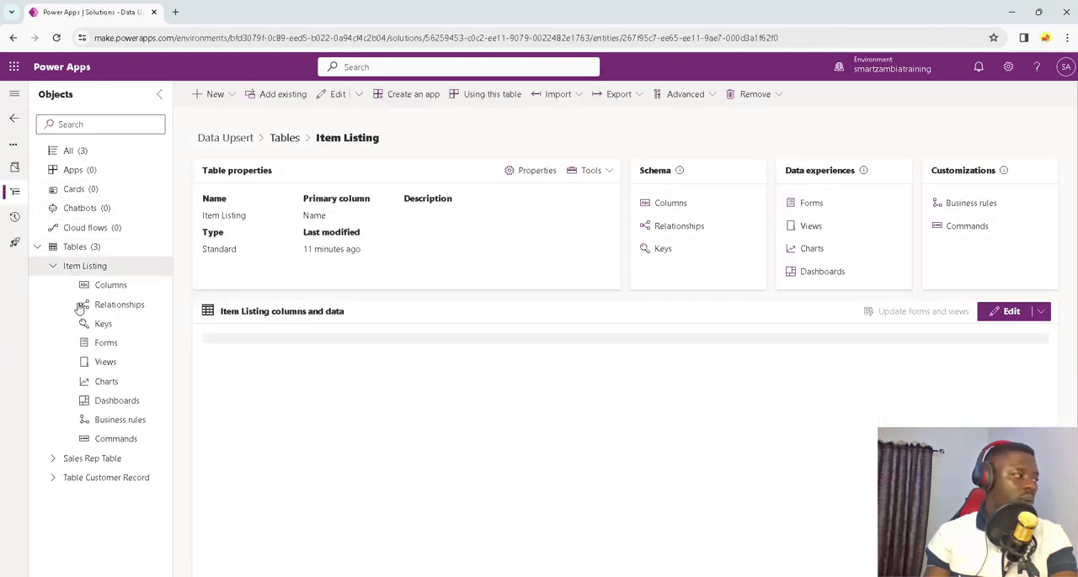
{"action": "left_click", "coordinate": [107, 363]}
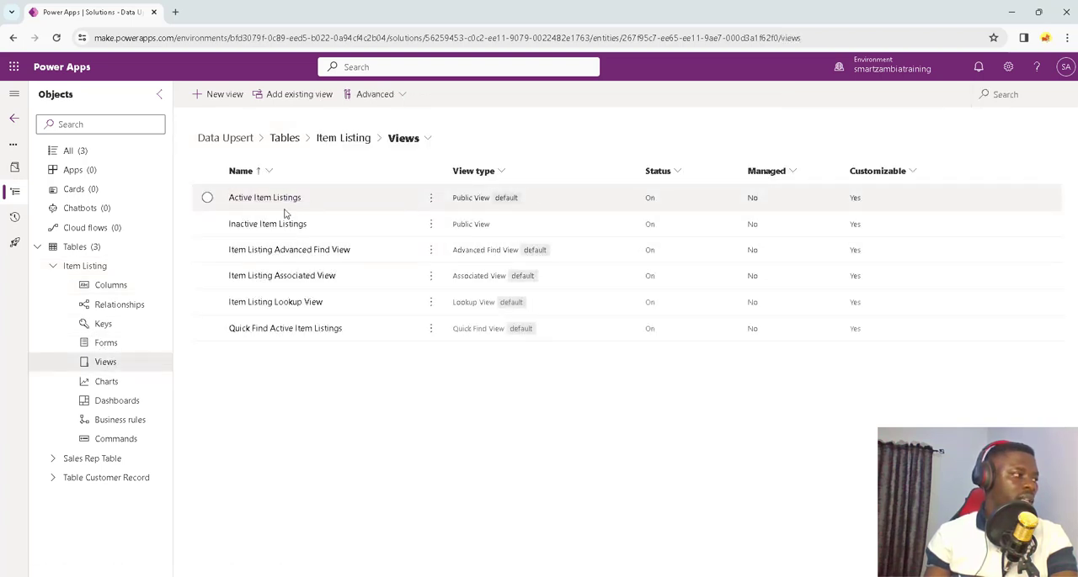
{"action": "left_click", "coordinate": [267, 206]}
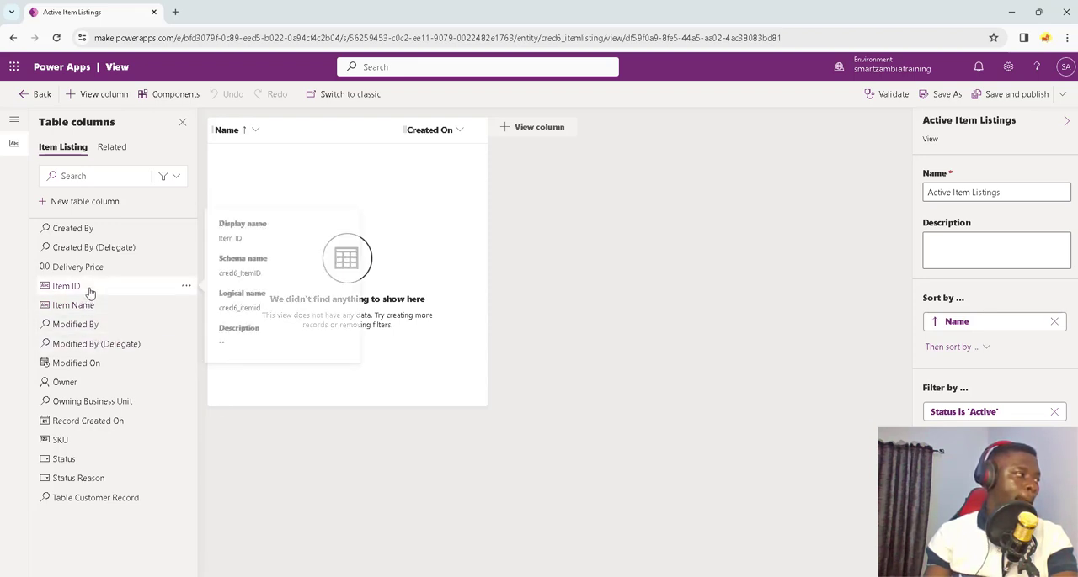
Step: Add the Item ID, Delivery Price and Item Name columns, in that order, between Name and Created On, and save and publish the view
{"action": "mouse_move", "coordinate": [84, 305]}
{"action": "left_mouse_down"}
{"action": "mouse_move", "coordinate": [255, 210]}
{"action": "mouse_move", "coordinate": [320, 149]}
{"action": "mouse_move", "coordinate": [309, 130]}
{"action": "left_mouse_up"}
{"action": "left_click_drag", "start_coordinate": [73, 269], "coordinate": [451, 156]}
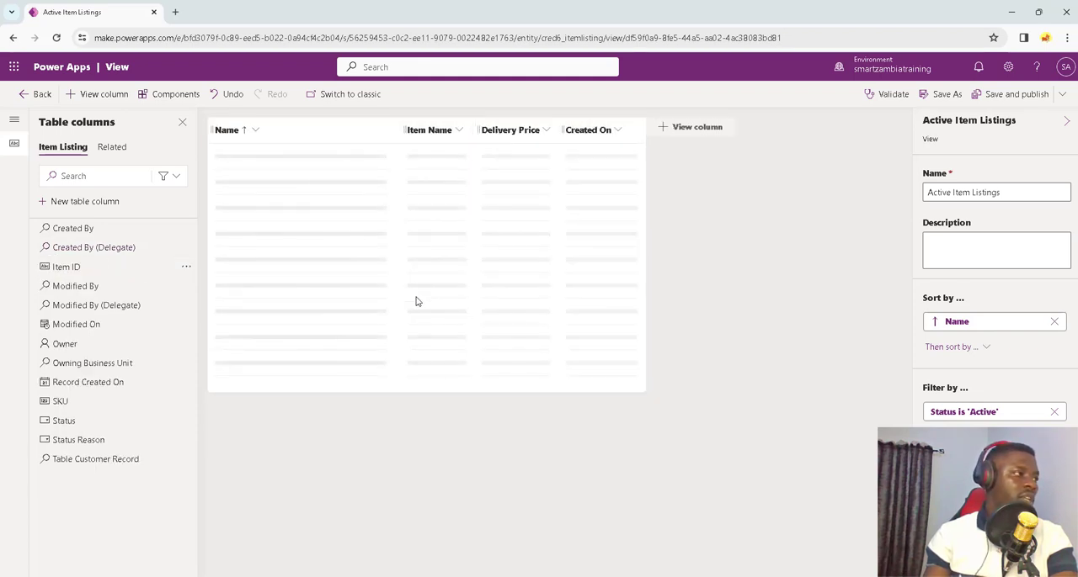
{"action": "mouse_move", "coordinate": [94, 416]}
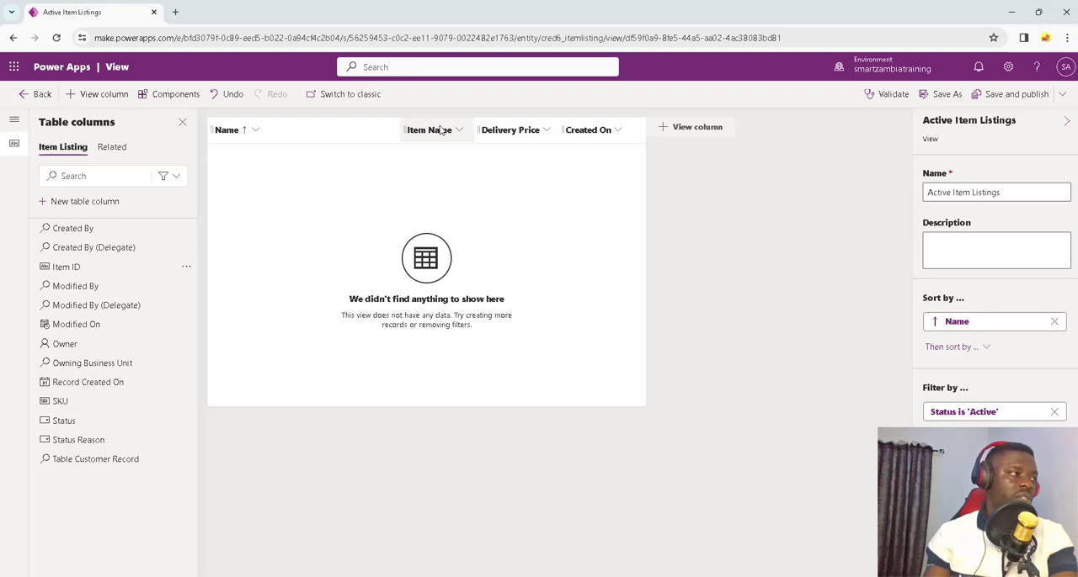
{"action": "left_click_drag", "start_coordinate": [440, 130], "coordinate": [558, 126]}
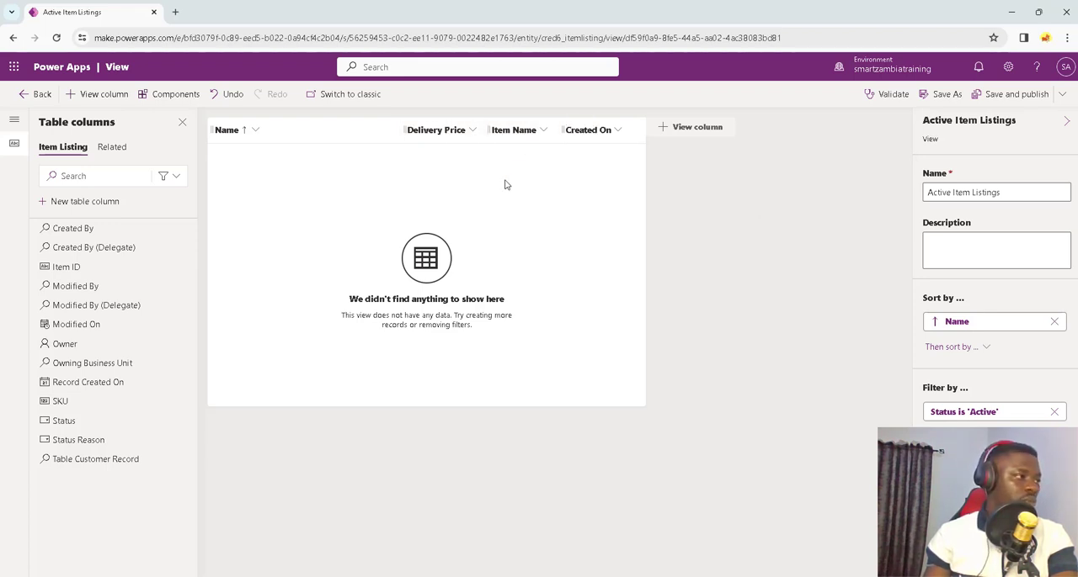
{"action": "mouse_move", "coordinate": [115, 324]}
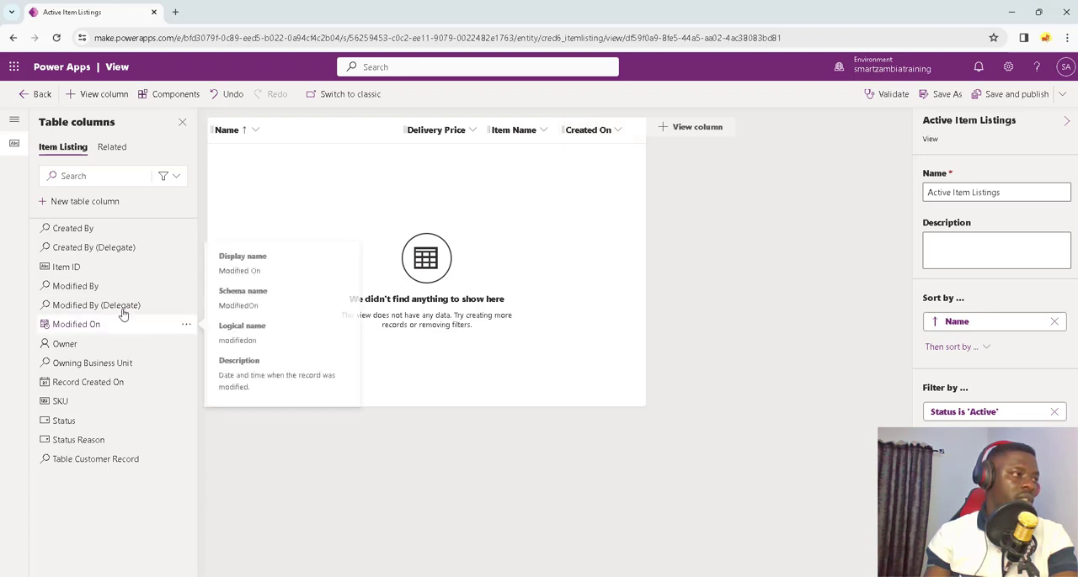
{"action": "mouse_move", "coordinate": [84, 267]}
{"action": "left_mouse_down"}
{"action": "mouse_move", "coordinate": [433, 165]}
{"action": "mouse_move", "coordinate": [433, 143]}
{"action": "mouse_move", "coordinate": [427, 152]}
{"action": "left_mouse_up"}
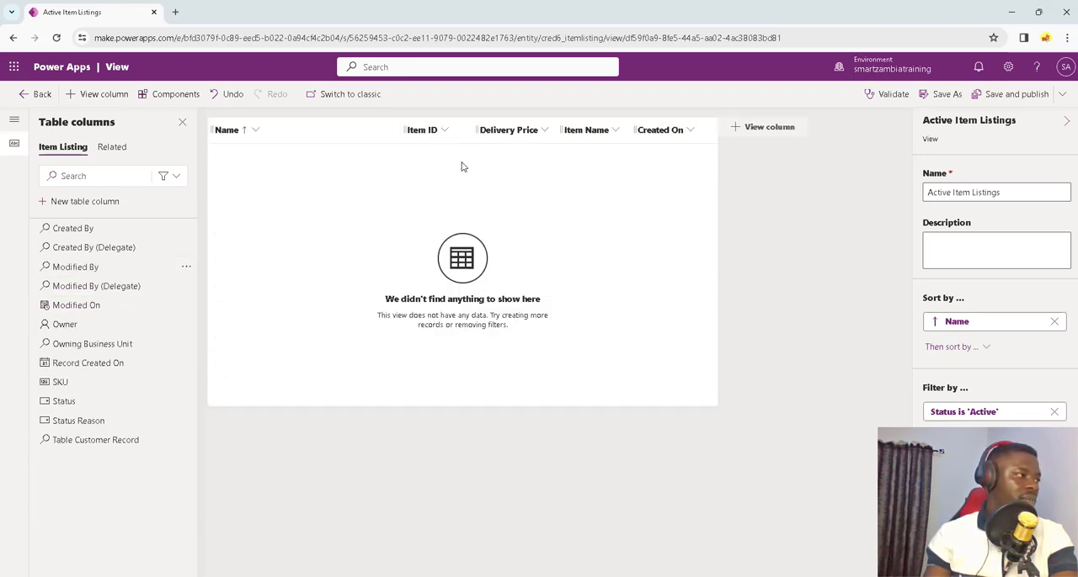
{"action": "left_click", "coordinate": [1015, 96]}
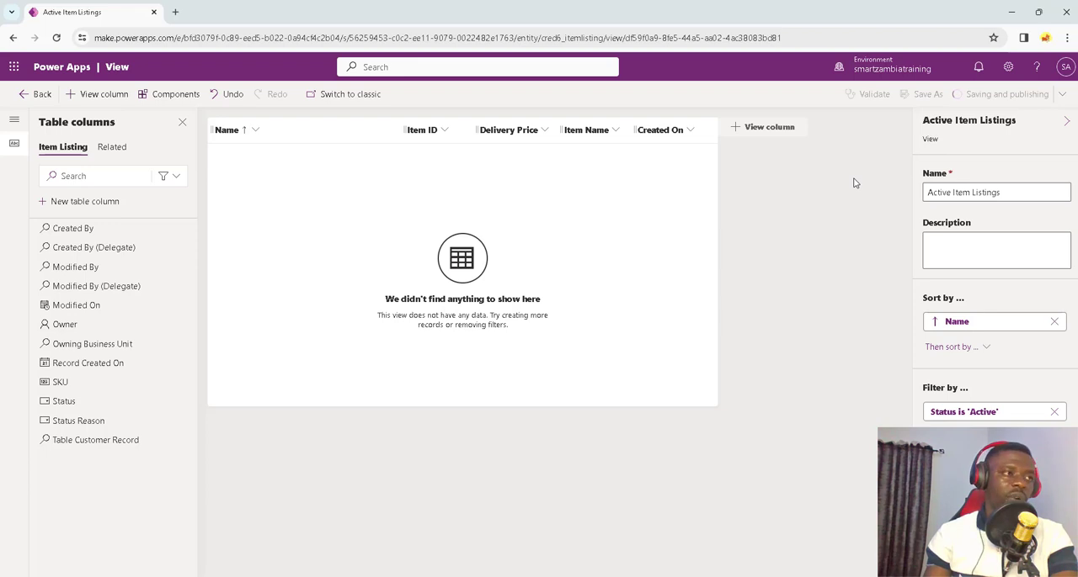
Step: Reopen the Table Customer Record main form to check the columns shown in its Item Listing subgrid
{"action": "left_click", "coordinate": [37, 93]}
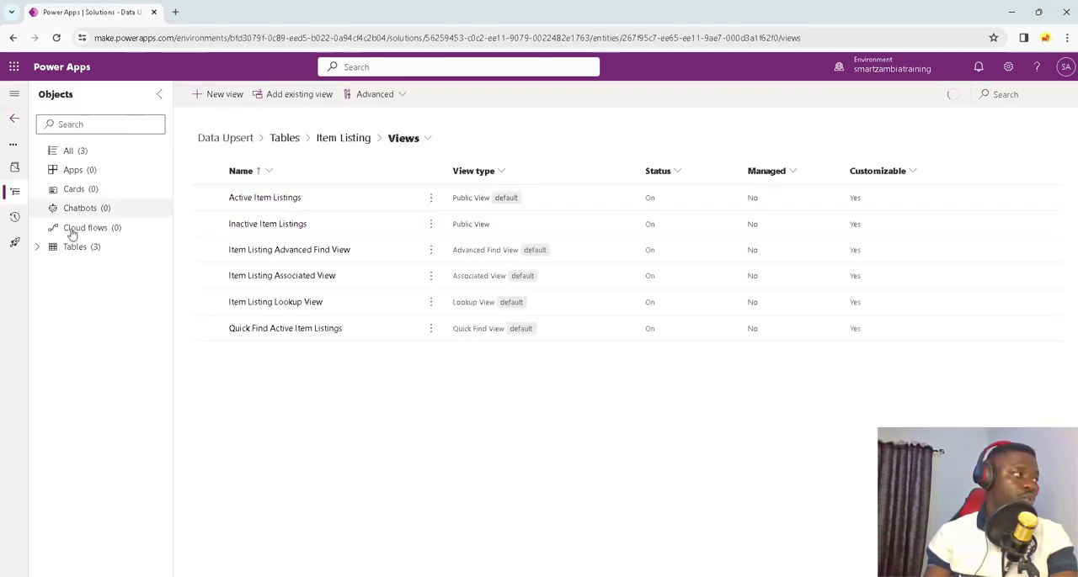
{"action": "left_click", "coordinate": [37, 246]}
{"action": "left_click", "coordinate": [53, 307]}
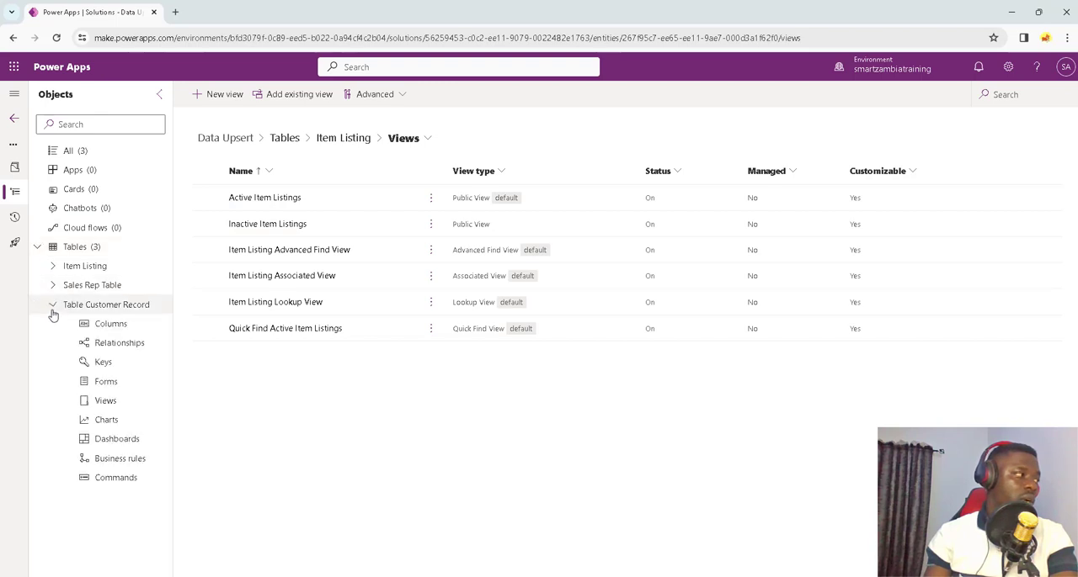
{"action": "left_click", "coordinate": [125, 385]}
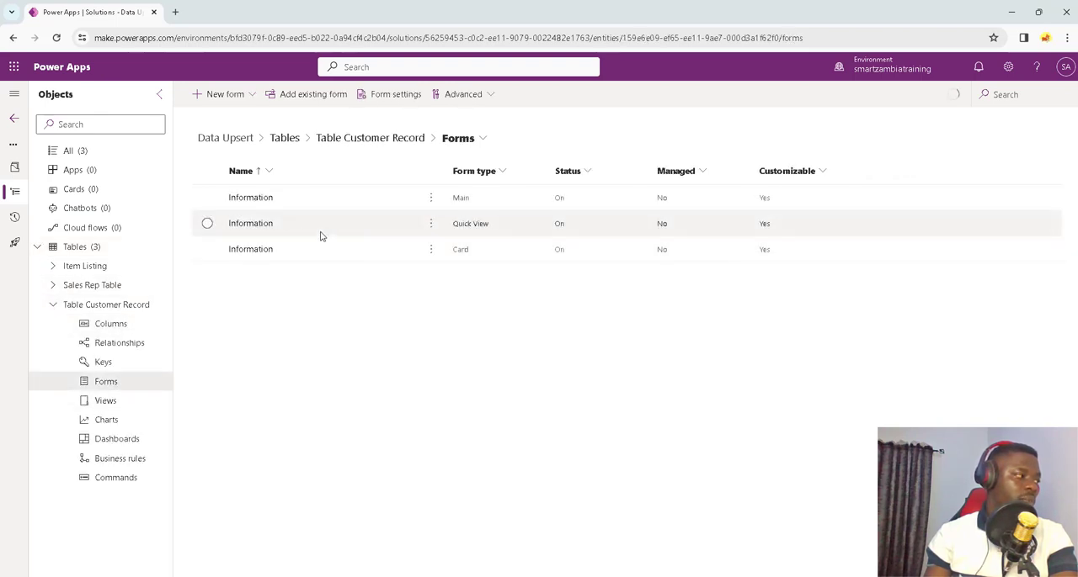
{"action": "left_click", "coordinate": [253, 202]}
{"action": "left_click", "coordinate": [252, 201]}
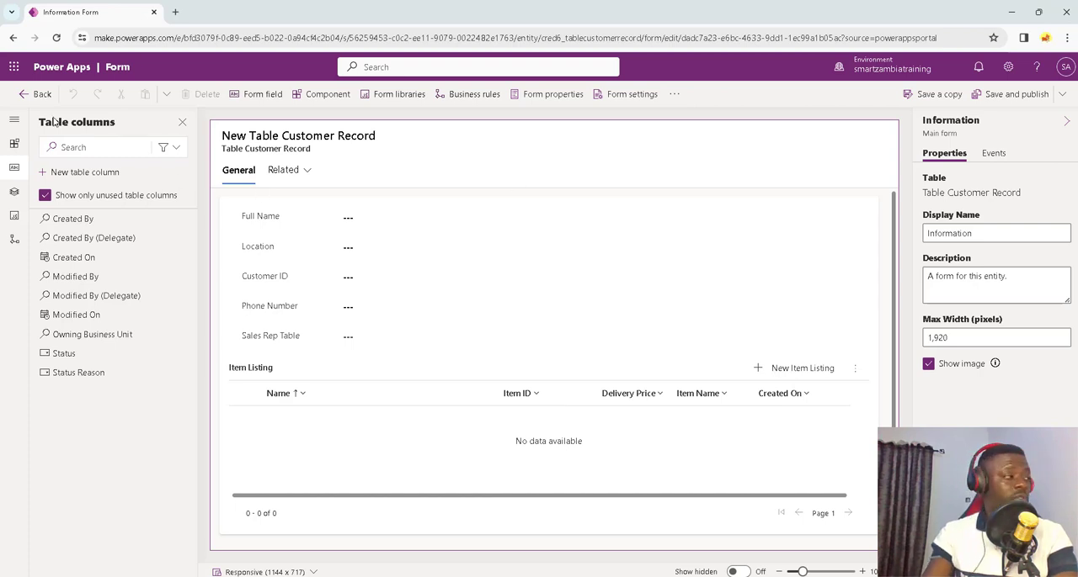
Step: Leave the customer form and open the Item Listing table's main Information form for editing
{"action": "left_click", "coordinate": [22, 99]}
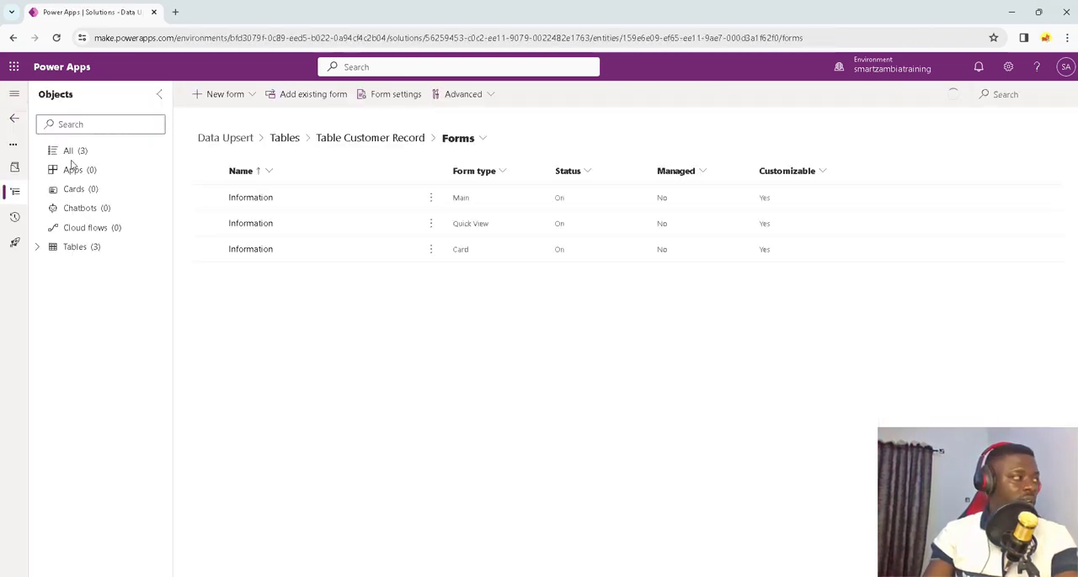
{"action": "left_click", "coordinate": [38, 247]}
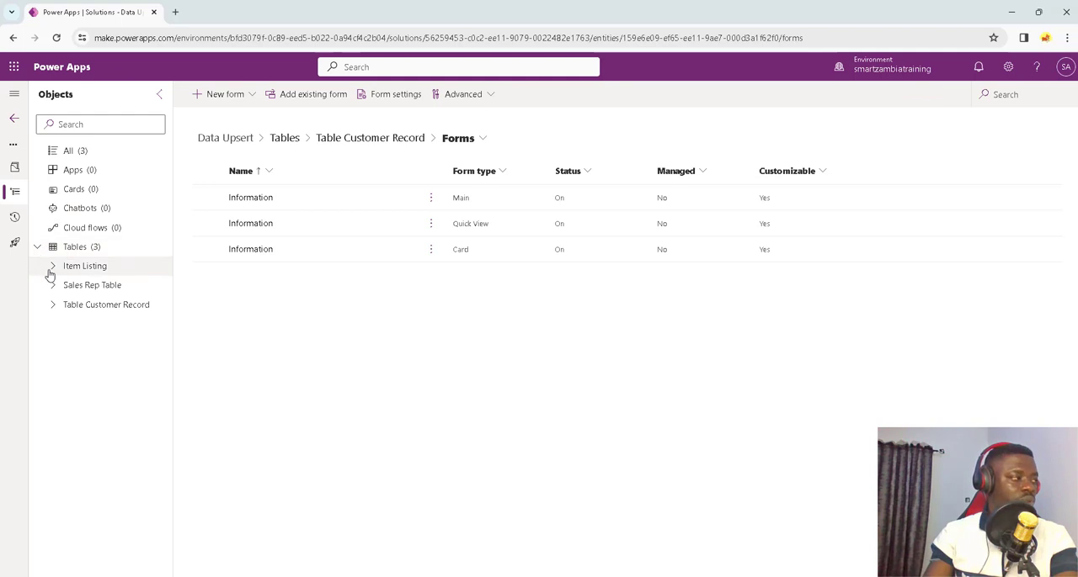
{"action": "left_click", "coordinate": [51, 271]}
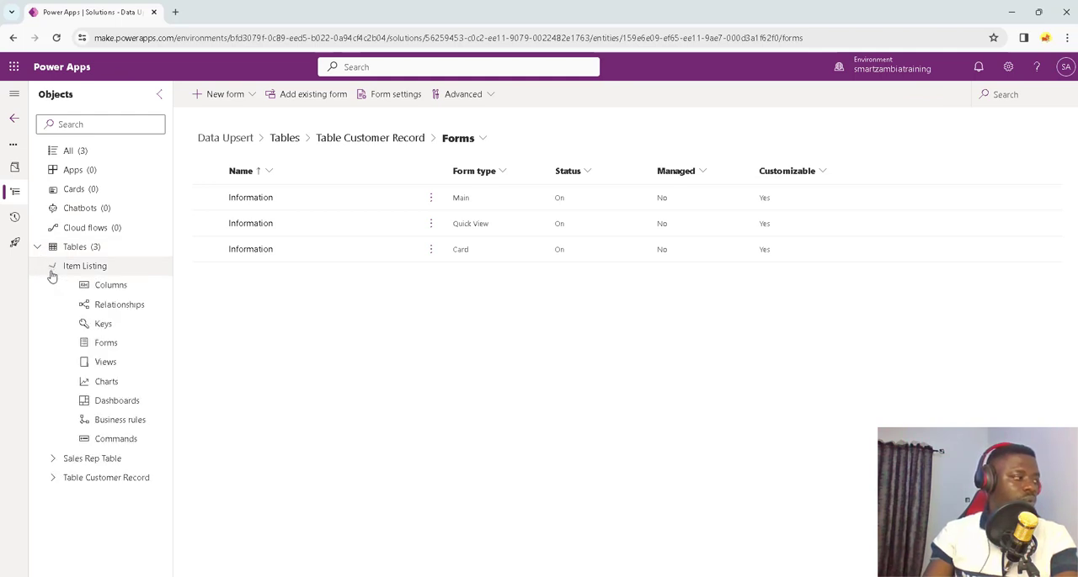
{"action": "left_click", "coordinate": [115, 352]}
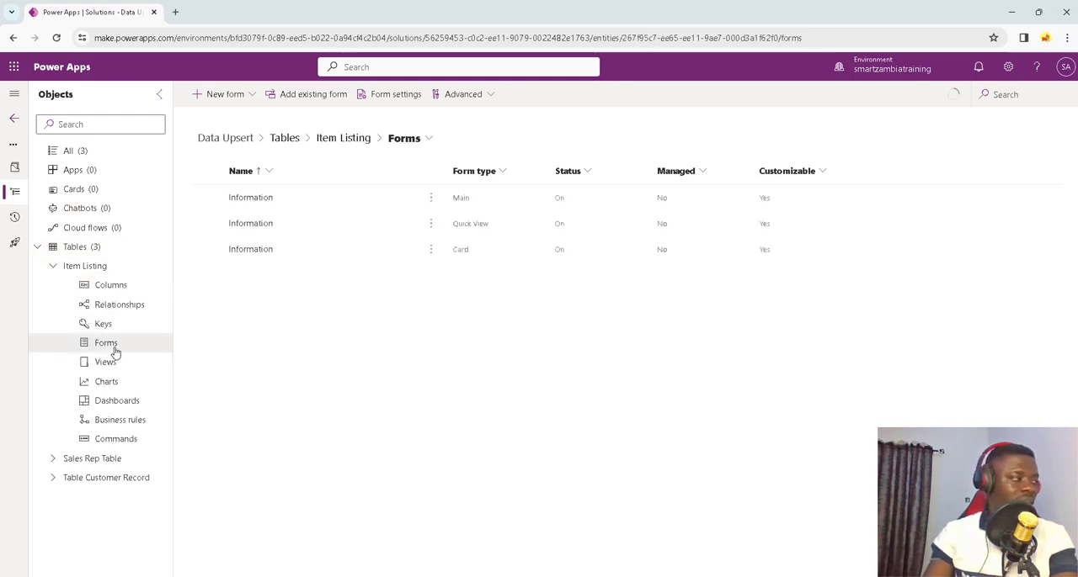
{"action": "left_click", "coordinate": [260, 198]}
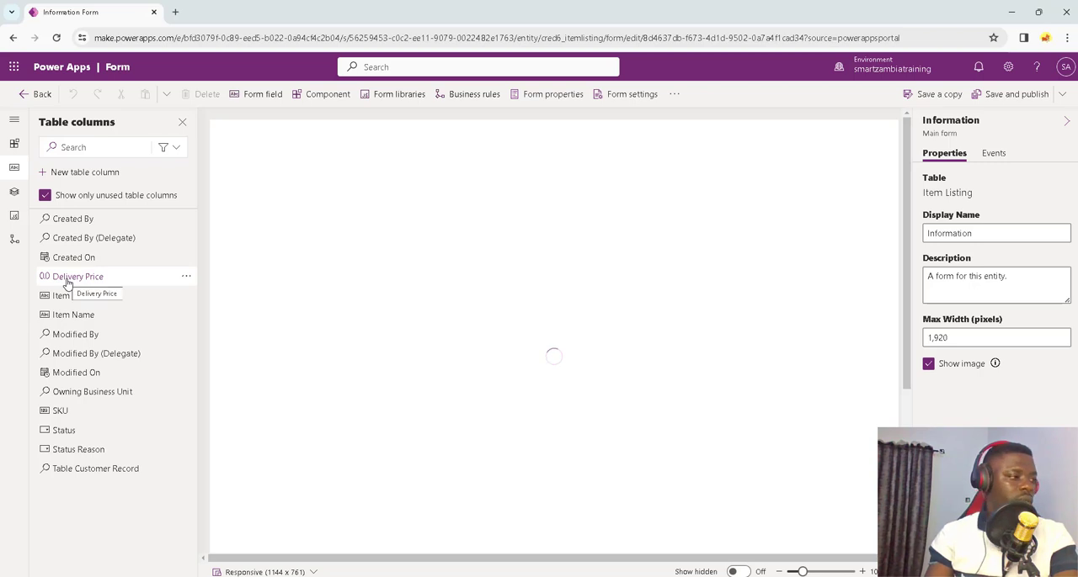
Step: Add the SKU, Item Name and Table Customer Record columns to the General section, in that order, between Name and Owner
{"action": "mouse_move", "coordinate": [67, 283]}
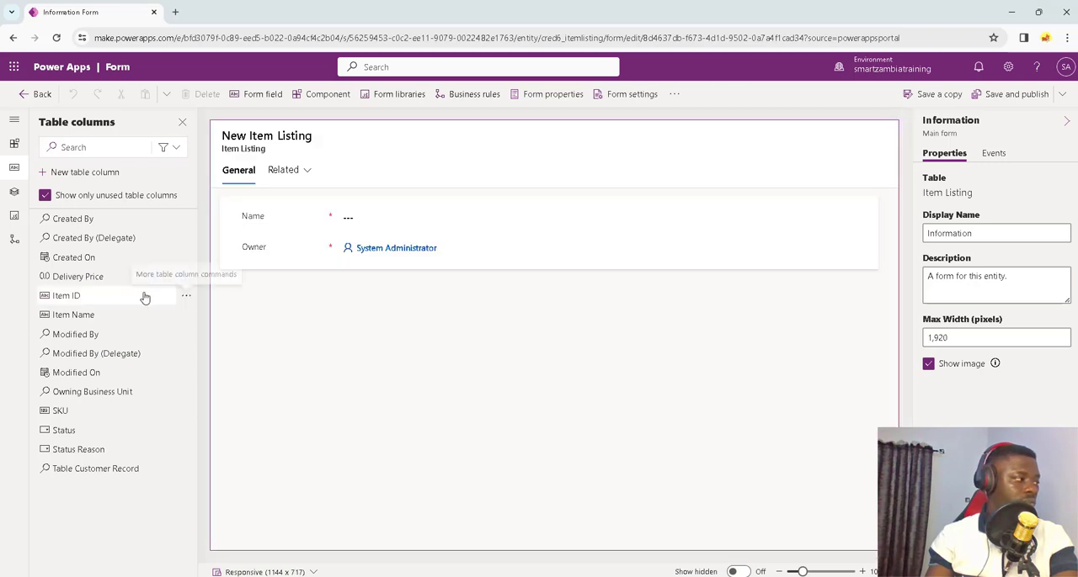
{"action": "left_click_drag", "start_coordinate": [72, 298], "coordinate": [369, 255]}
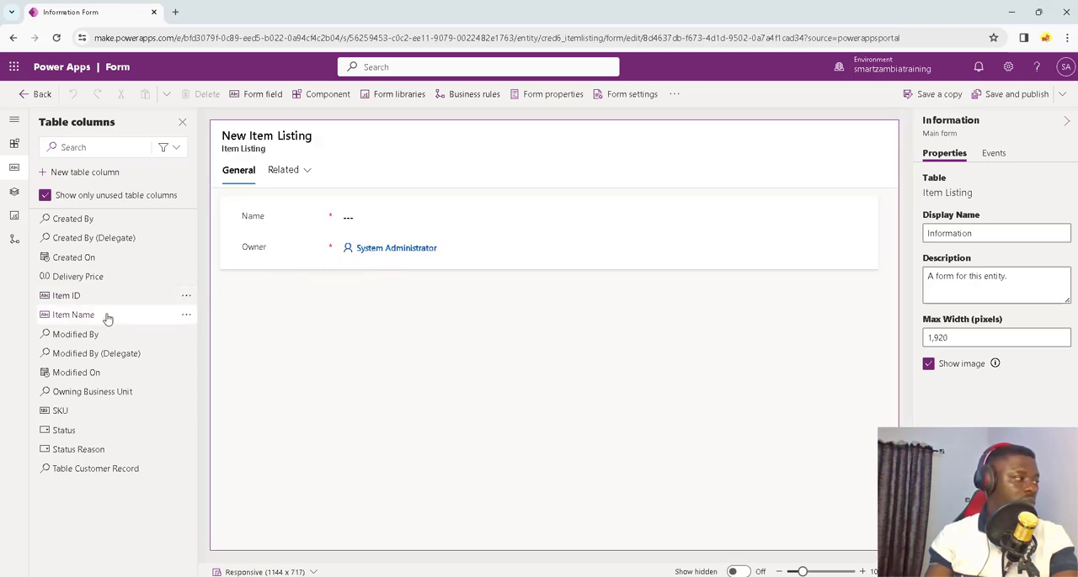
{"action": "left_click_drag", "start_coordinate": [74, 317], "coordinate": [378, 251]}
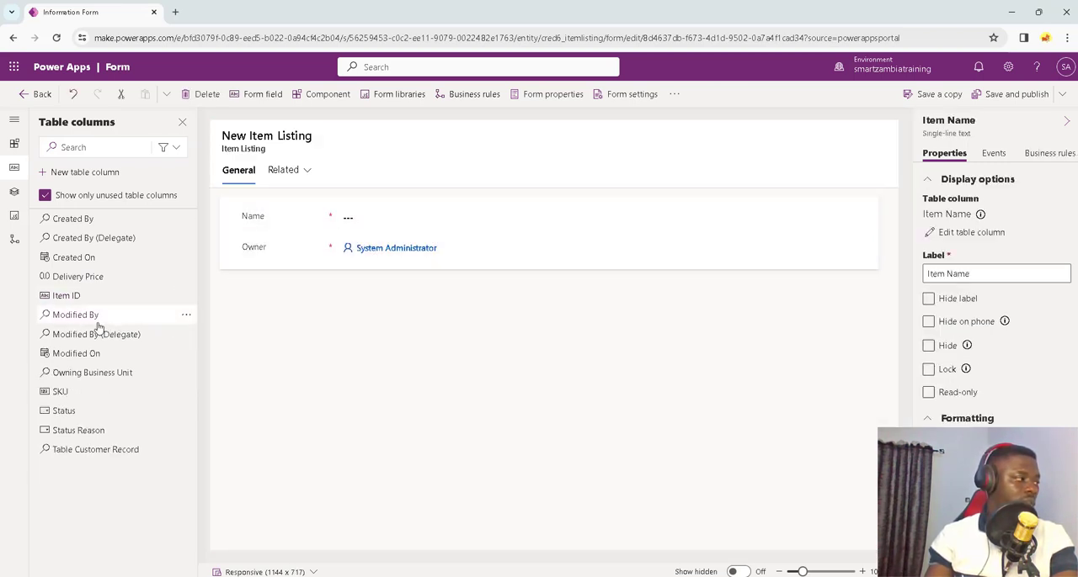
{"action": "left_click_drag", "start_coordinate": [77, 389], "coordinate": [362, 240]}
{"action": "left_click_drag", "start_coordinate": [264, 279], "coordinate": [274, 318]}
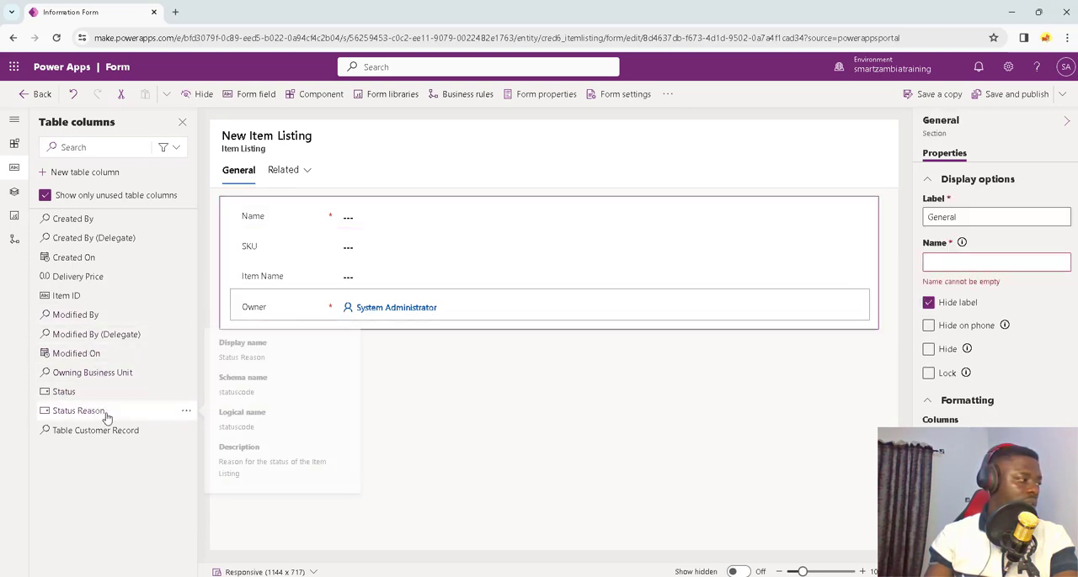
{"action": "left_click_drag", "start_coordinate": [89, 436], "coordinate": [344, 294]}
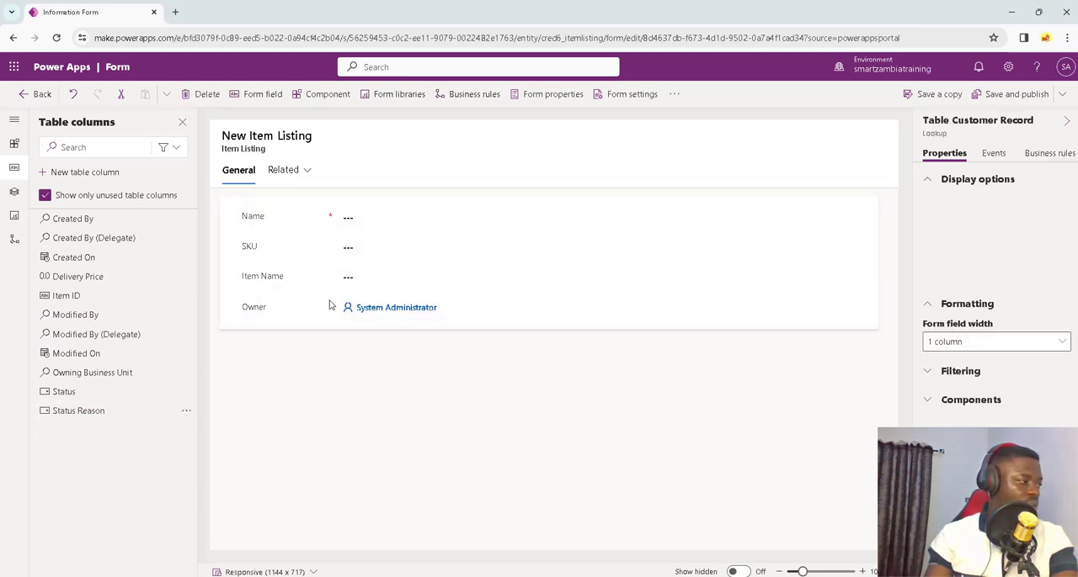
Step: Change the label of the Table Customer Record lookup field on the form to Customer
{"action": "left_click", "coordinate": [500, 301]}
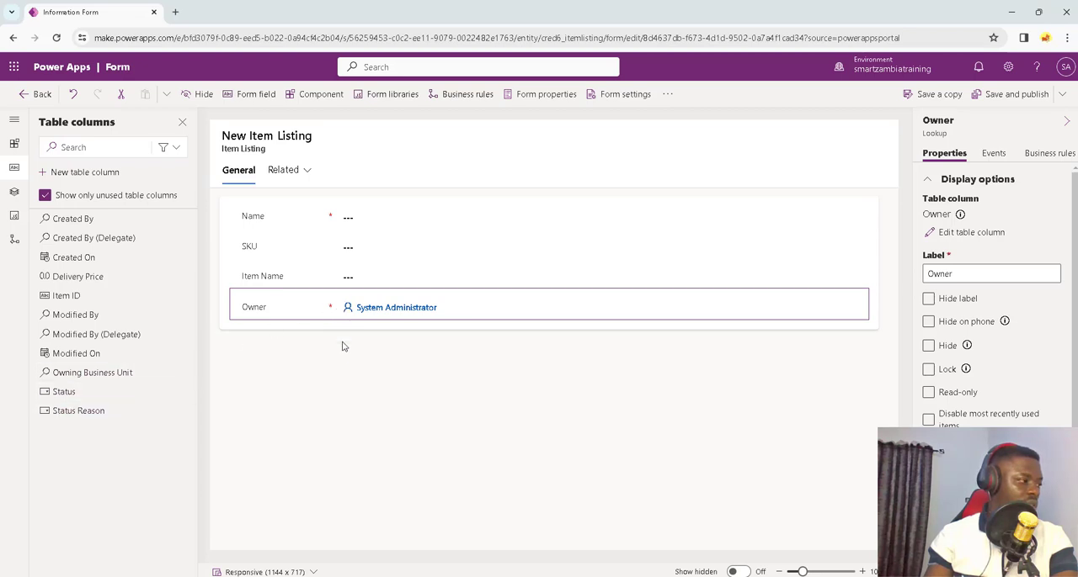
{"action": "left_click", "coordinate": [289, 310]}
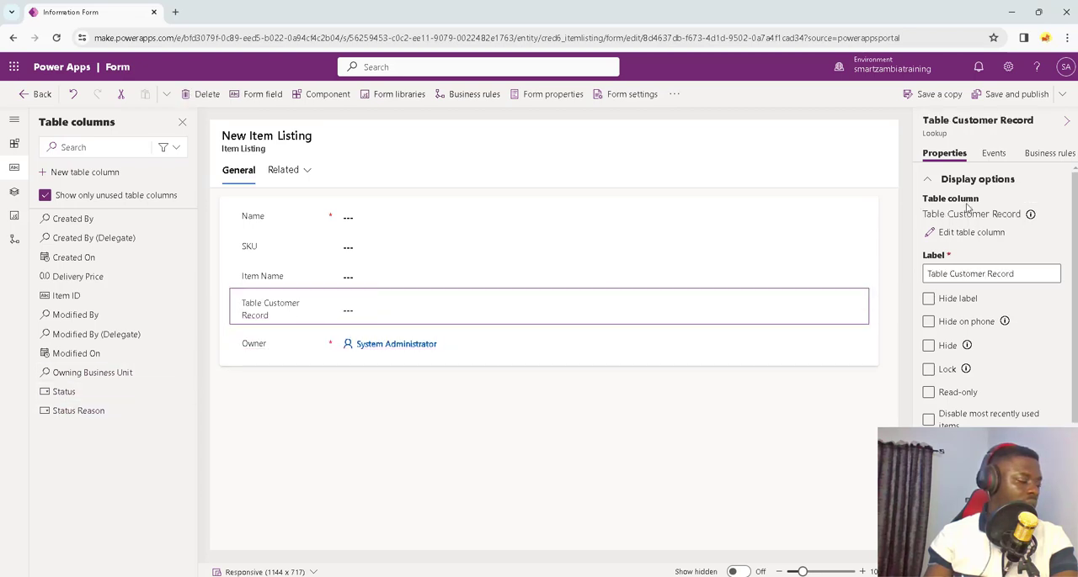
{"action": "left_click", "coordinate": [1002, 274]}
{"action": "key", "text": "ctrl+a"}
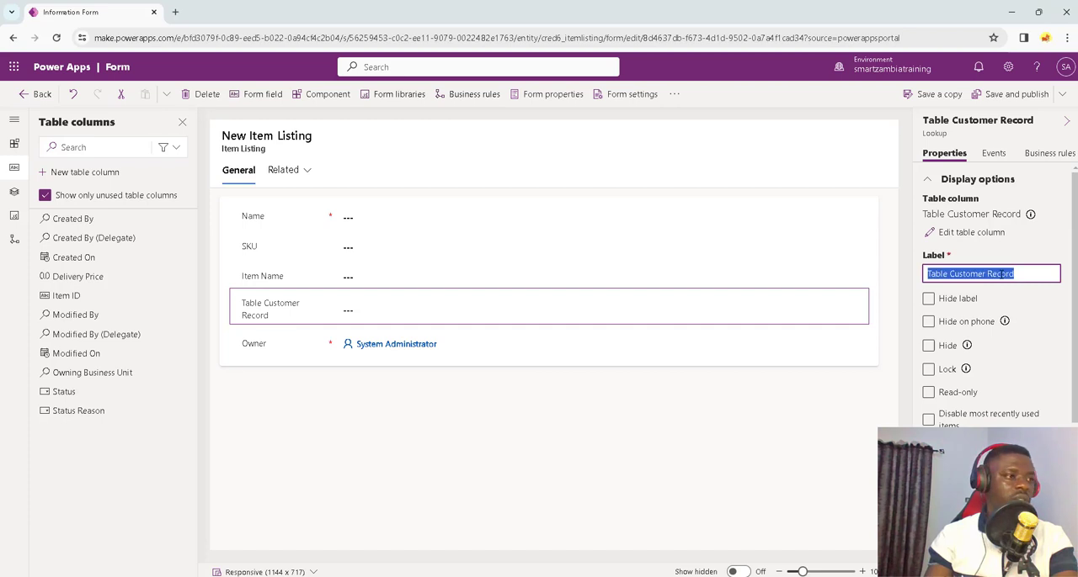
{"action": "key", "text": "BackSpace"}
{"action": "type", "text": "Customer"}
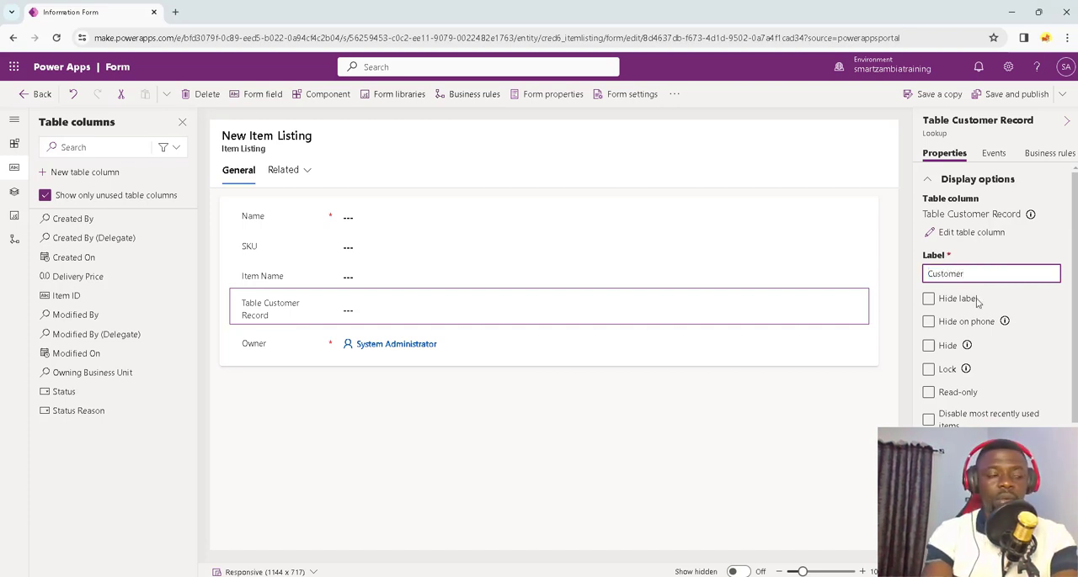
{"action": "left_click", "coordinate": [861, 413]}
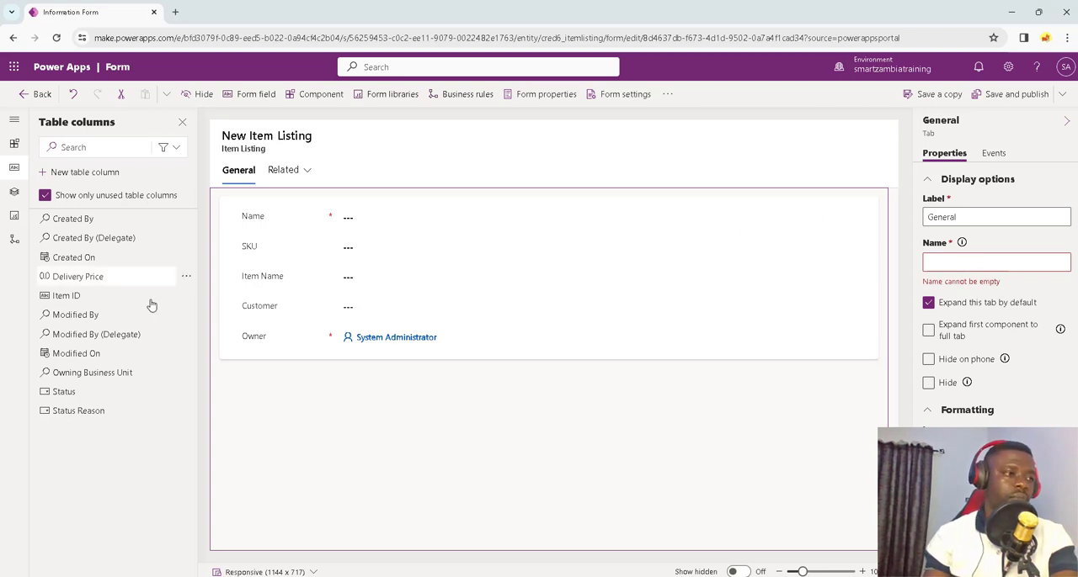
Step: Add Created On below Customer and Delivery Price below SKU, and save and publish the Item Listing form
{"action": "left_click_drag", "start_coordinate": [87, 258], "coordinate": [309, 323]}
{"action": "left_click_drag", "start_coordinate": [80, 257], "coordinate": [396, 264]}
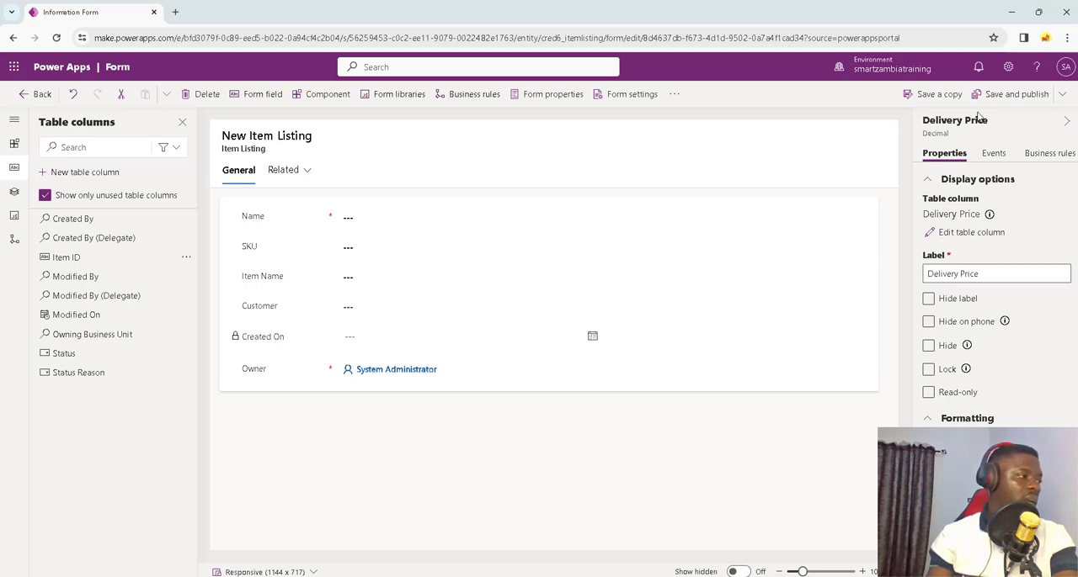
{"action": "left_click", "coordinate": [1001, 97]}
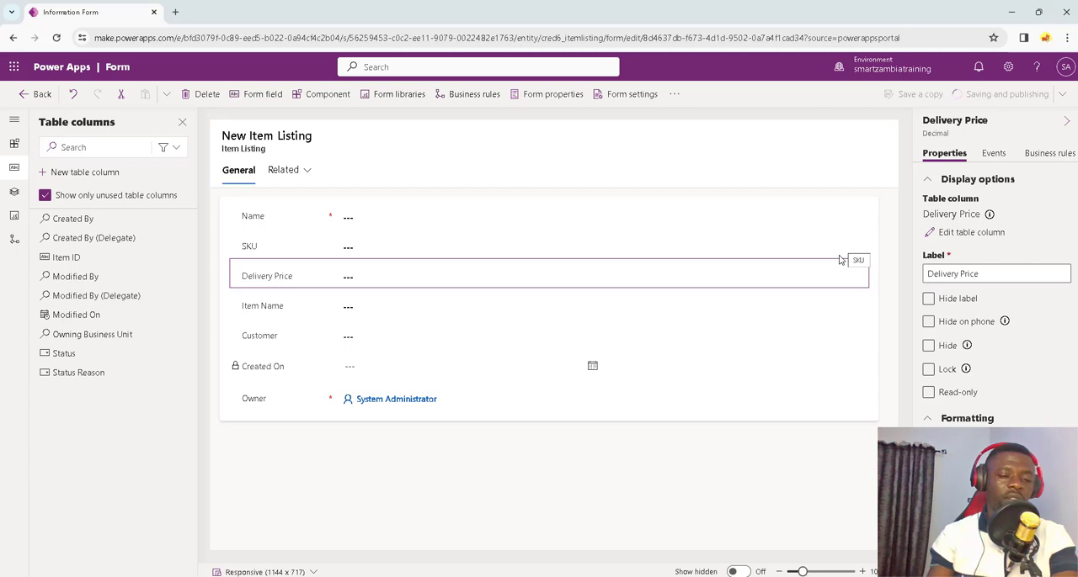
Step: Leave the Item Listing form and open the Sales Rep Table's main Information form for editing
{"action": "left_click", "coordinate": [38, 94]}
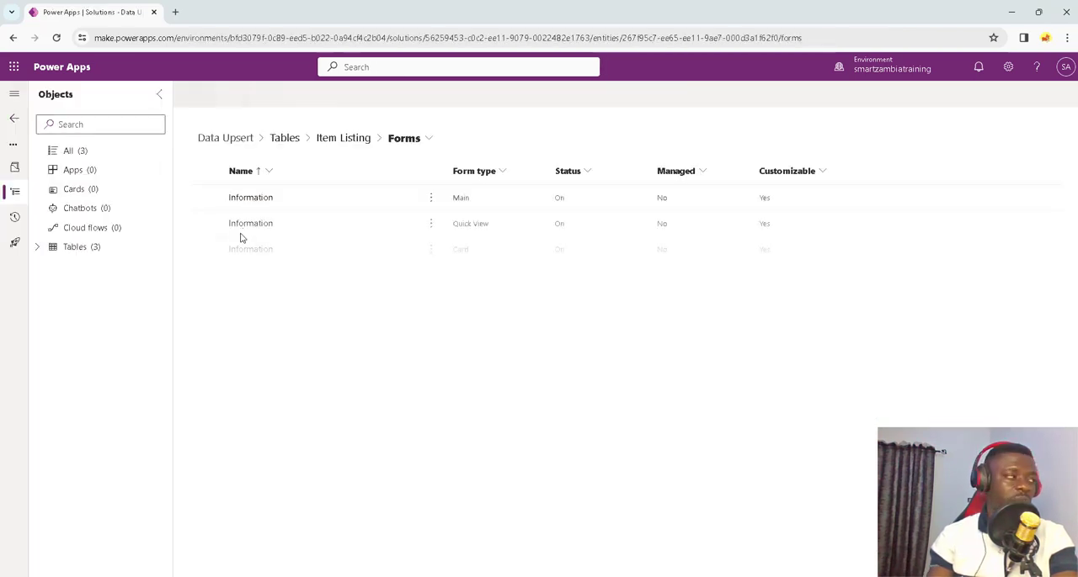
{"action": "left_click", "coordinate": [37, 249]}
{"action": "left_click", "coordinate": [53, 285]}
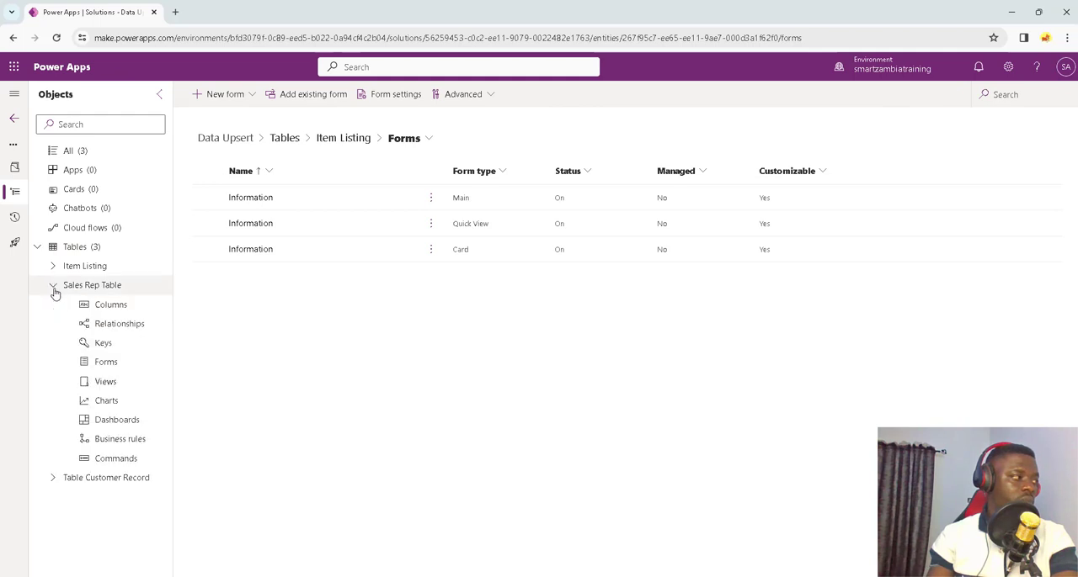
{"action": "left_click", "coordinate": [107, 363]}
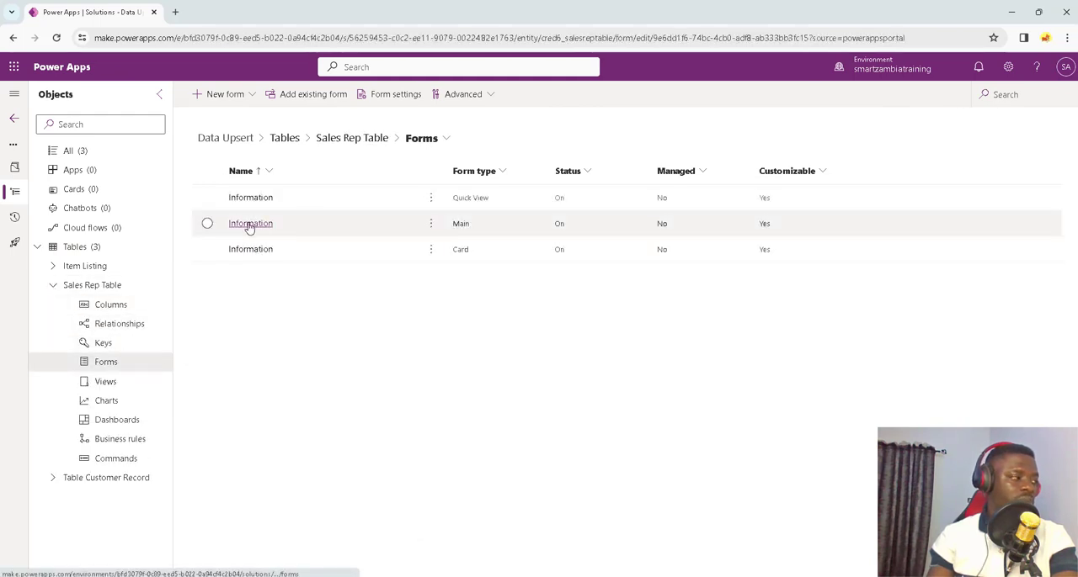
{"action": "left_click", "coordinate": [250, 224]}
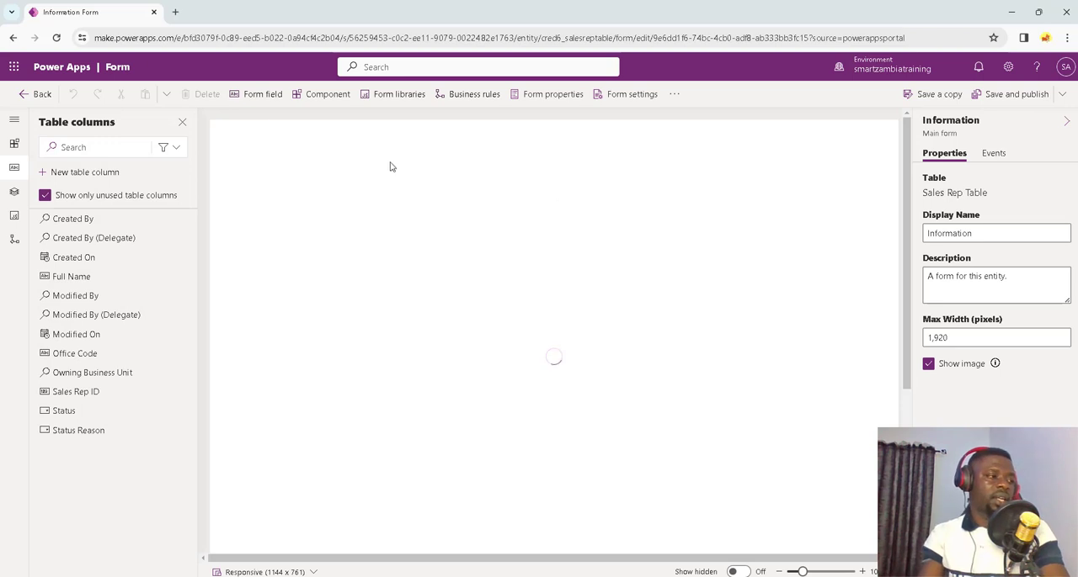
Step: Add Full Name above Name, and Office Code, Sales Rep ID and Created On between Name and Owner; save and publish the form
{"action": "mouse_move", "coordinate": [59, 278]}
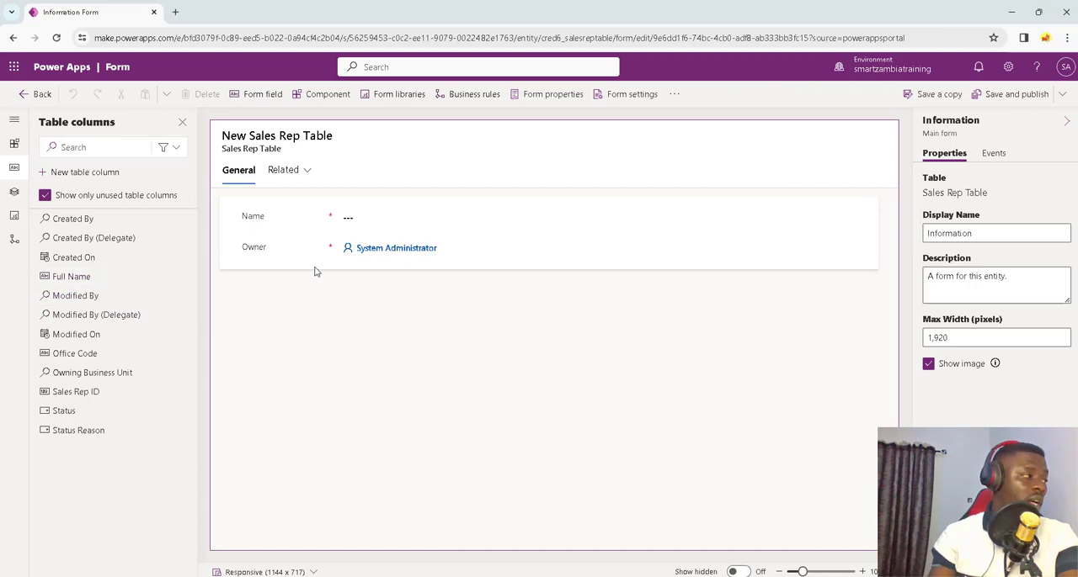
{"action": "left_click_drag", "start_coordinate": [71, 276], "coordinate": [334, 214]}
{"action": "left_click_drag", "start_coordinate": [80, 334], "coordinate": [346, 240]}
{"action": "left_click_drag", "start_coordinate": [84, 360], "coordinate": [394, 279]}
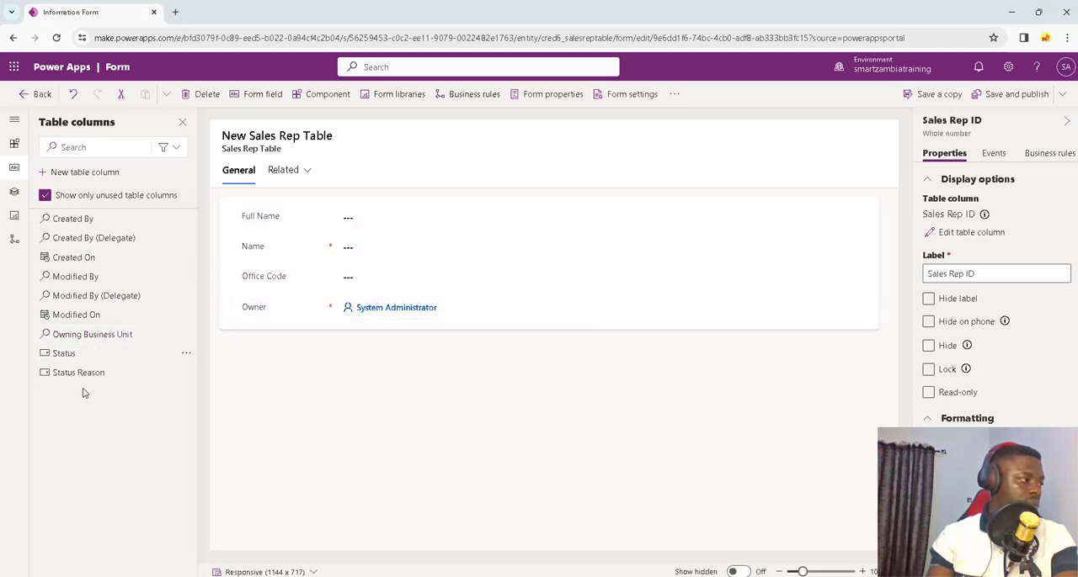
{"action": "left_click_drag", "start_coordinate": [77, 258], "coordinate": [396, 300]}
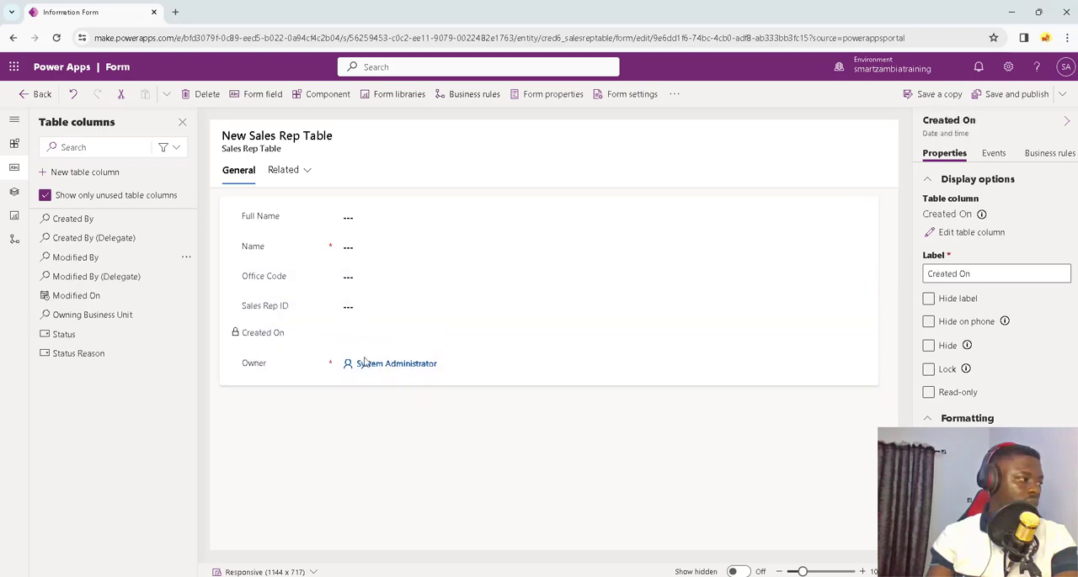
{"action": "left_click", "coordinate": [1015, 94]}
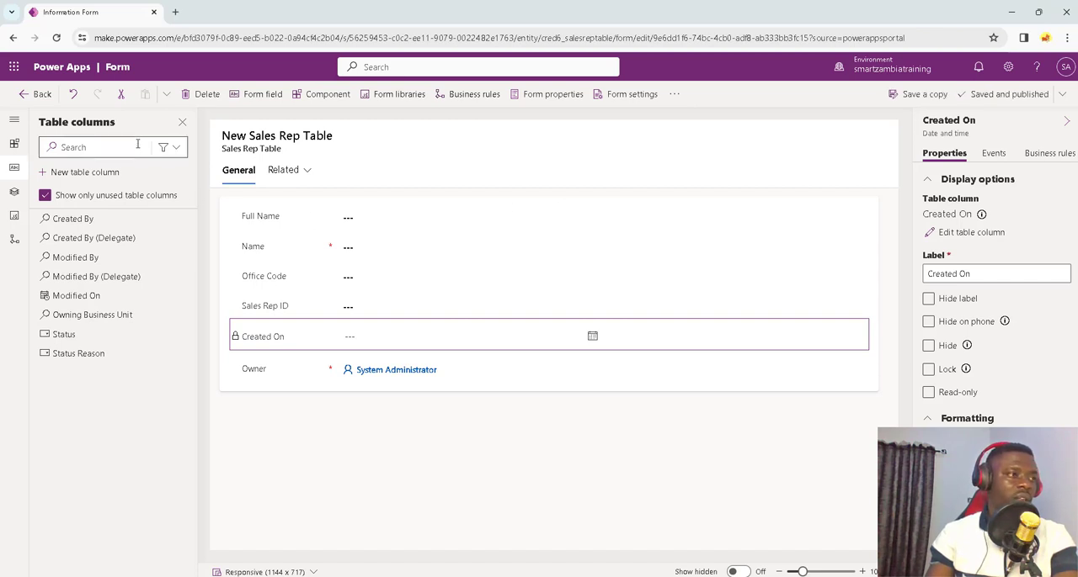
Step: Leave the sales rep form and open the Table Customer Record table's main Information form for editing
{"action": "left_click", "coordinate": [44, 94]}
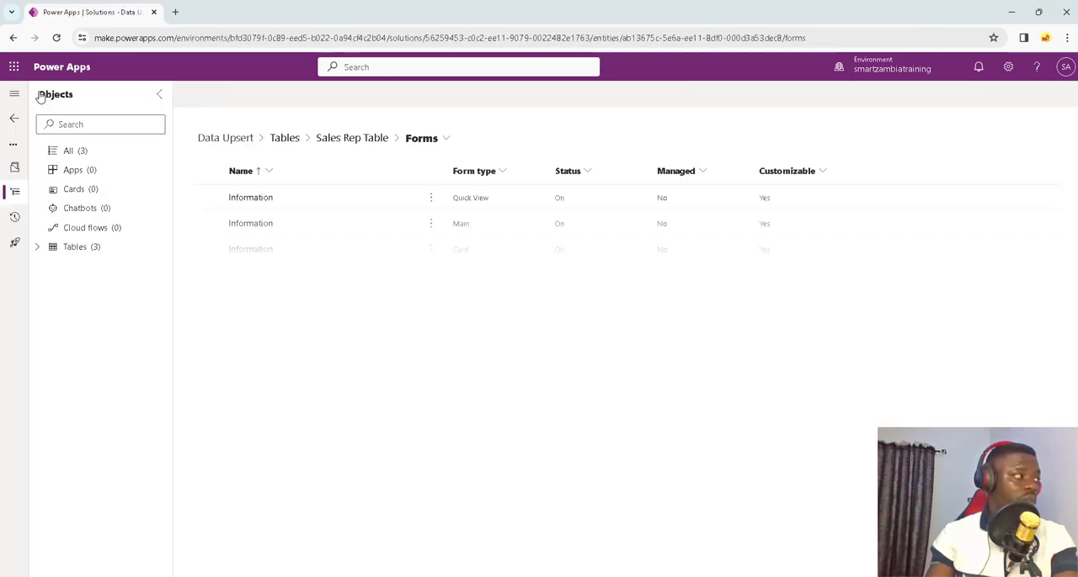
{"action": "left_click", "coordinate": [37, 247]}
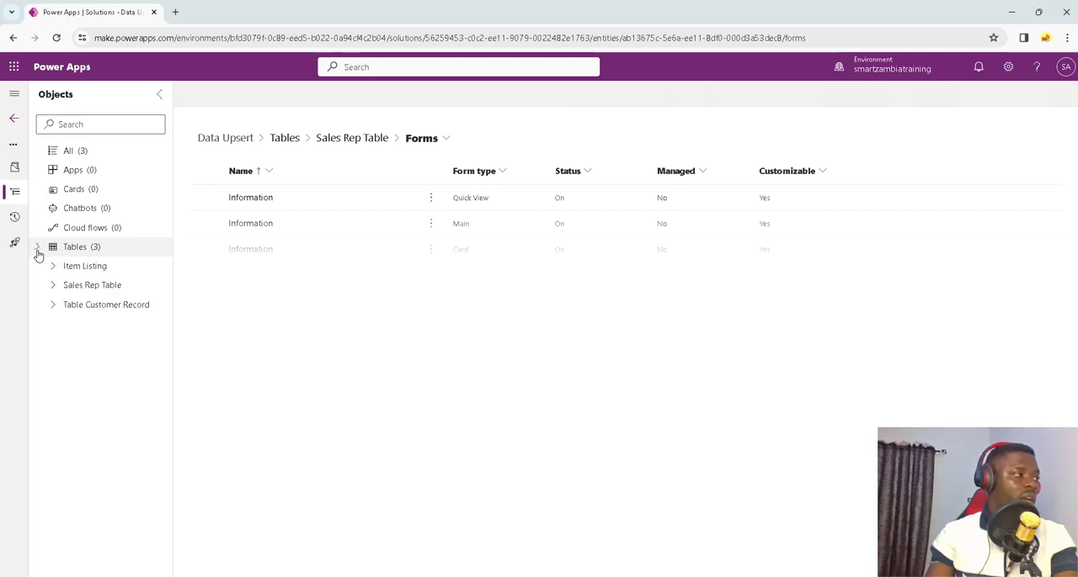
{"action": "left_click", "coordinate": [52, 308]}
{"action": "left_click", "coordinate": [103, 381]}
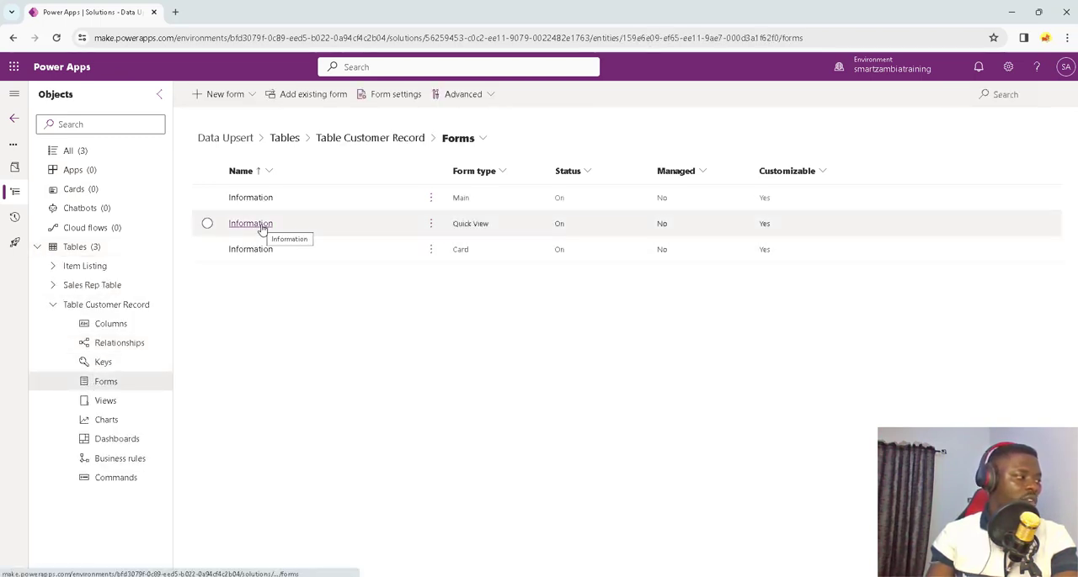
{"action": "left_click", "coordinate": [258, 198]}
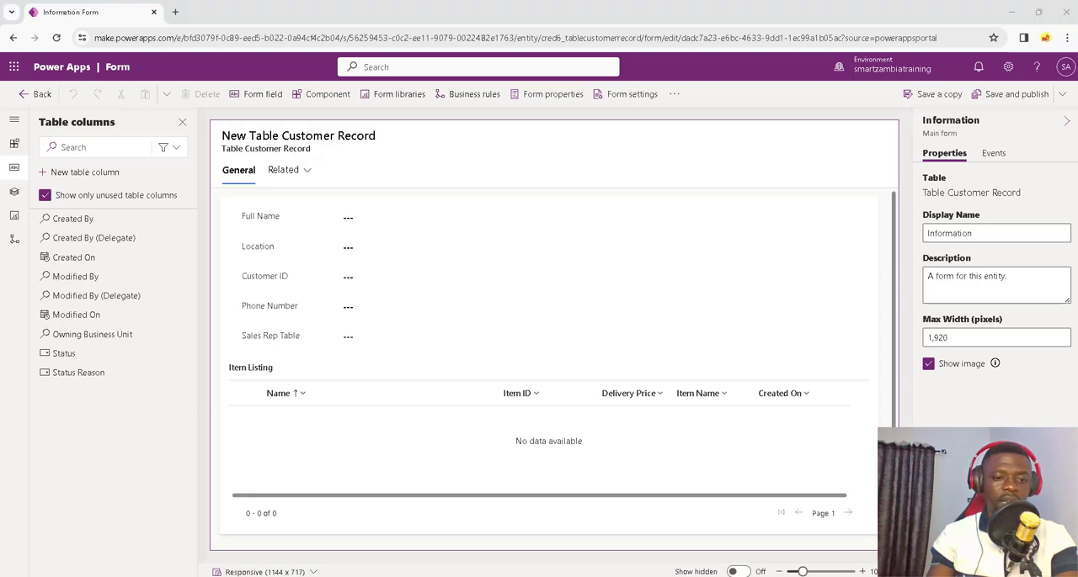
Step: Change the label of the Sales Rep Table lookup field to Sales Rep, and save and publish the customer form
{"action": "left_click", "coordinate": [272, 340]}
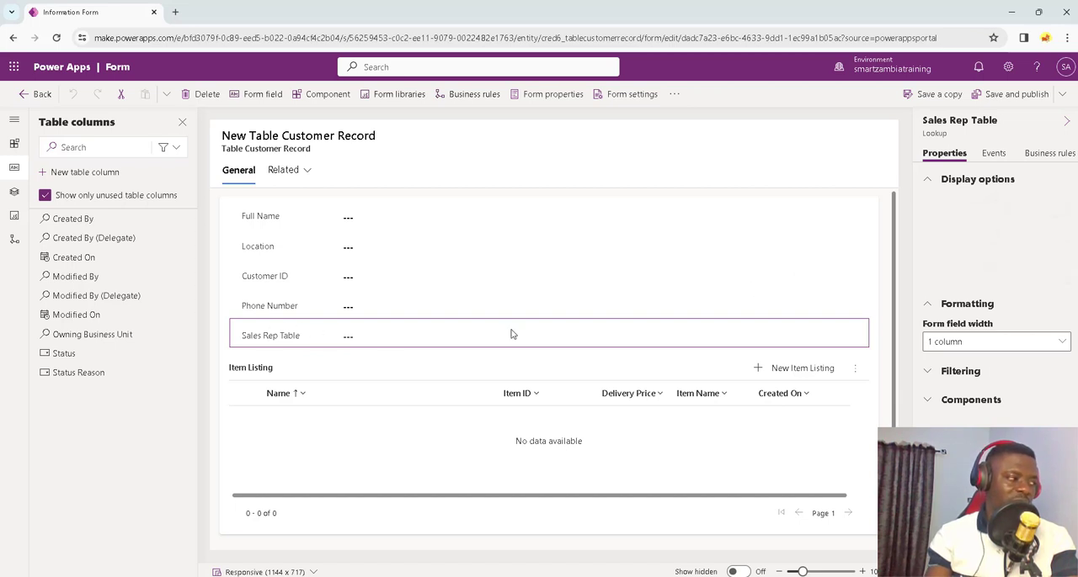
{"action": "left_click", "coordinate": [999, 273]}
{"action": "key", "text": "ctrl+shift+Left"}
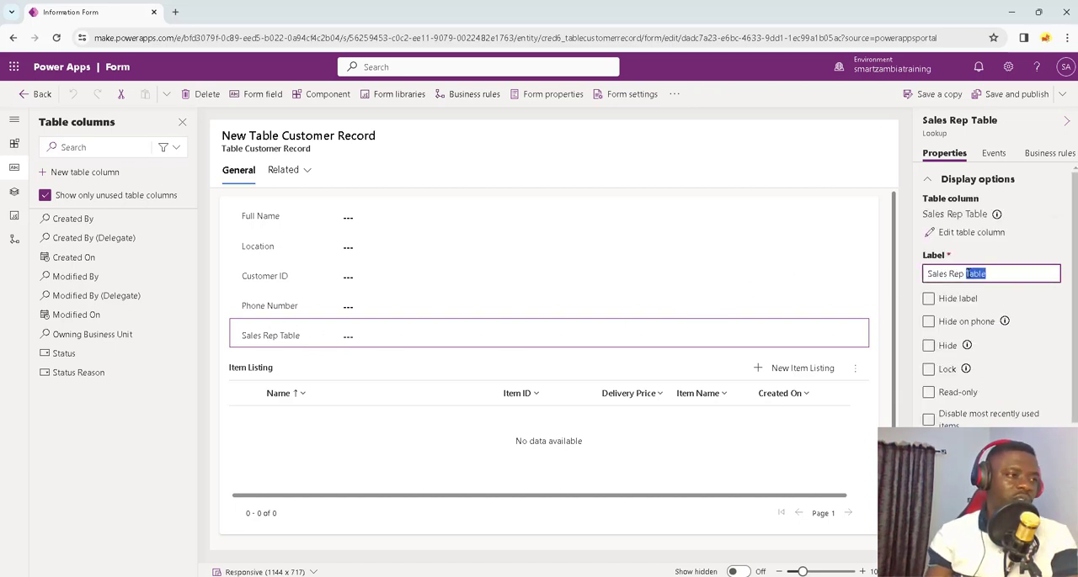
{"action": "key", "text": "BackSpace"}
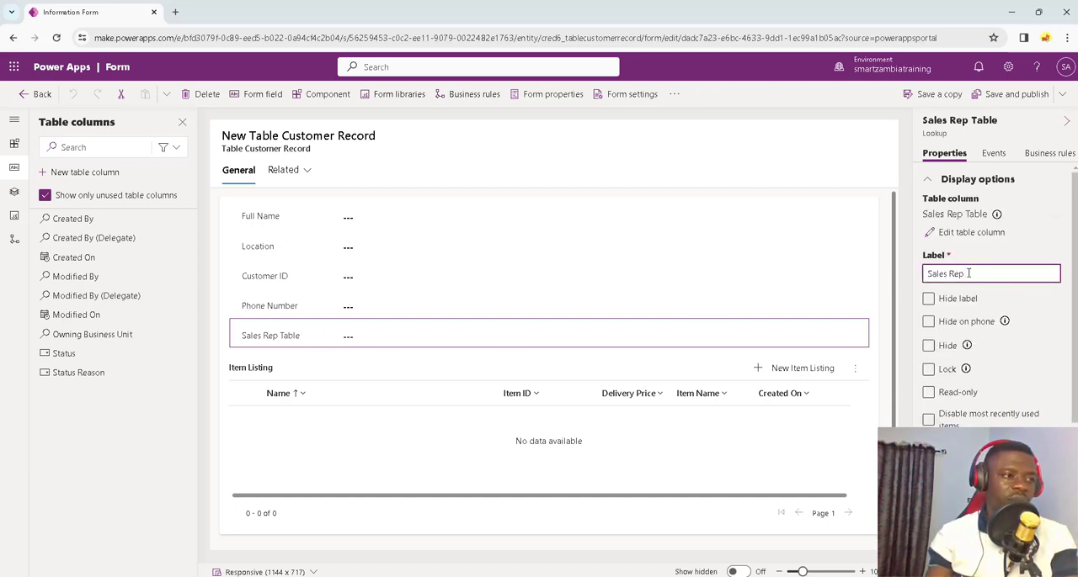
{"action": "left_click", "coordinate": [945, 367]}
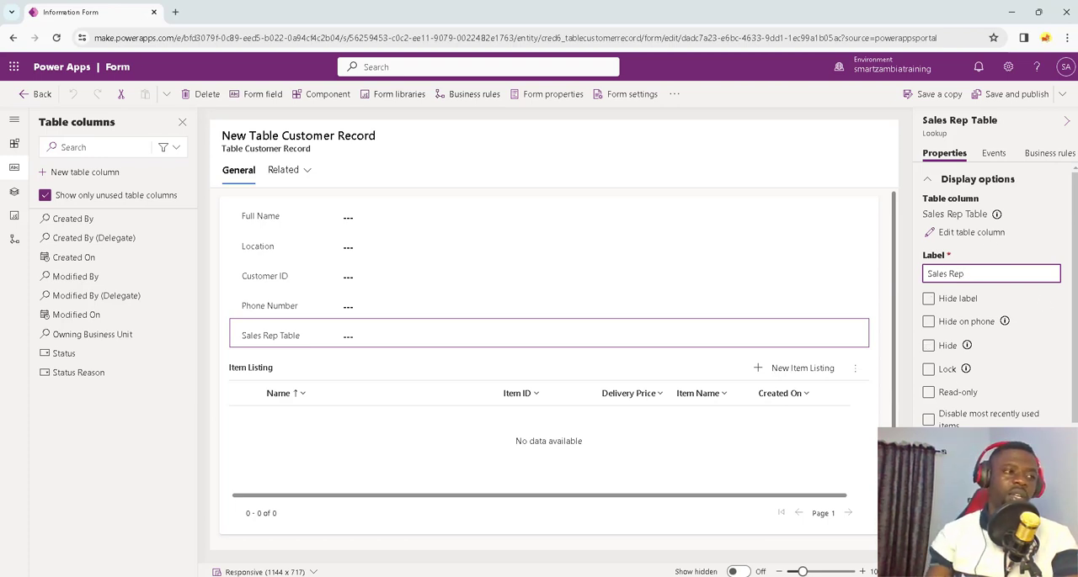
{"action": "left_click", "coordinate": [999, 105]}
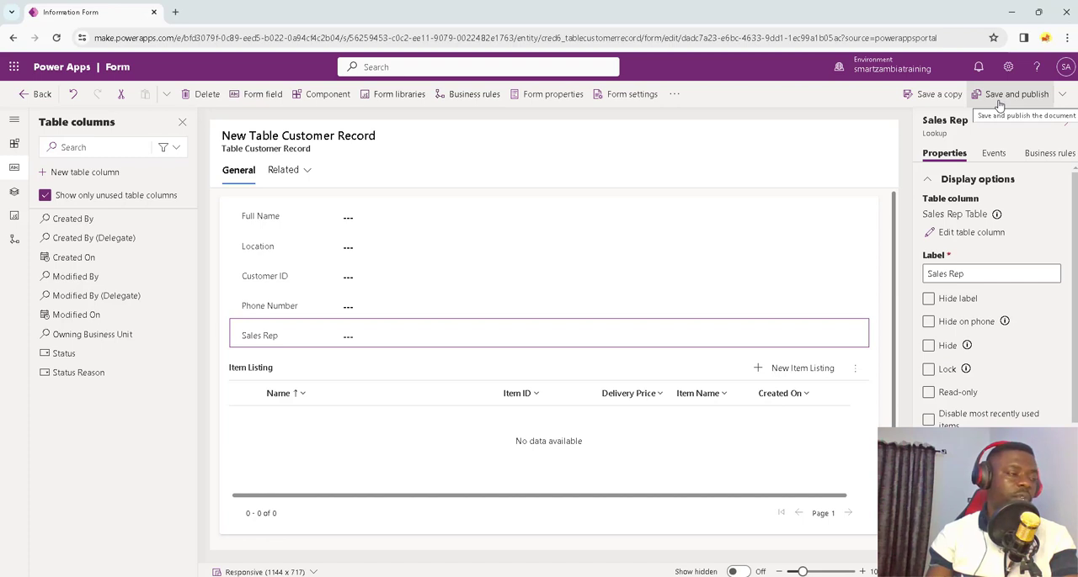
{"action": "left_click", "coordinate": [1010, 95]}
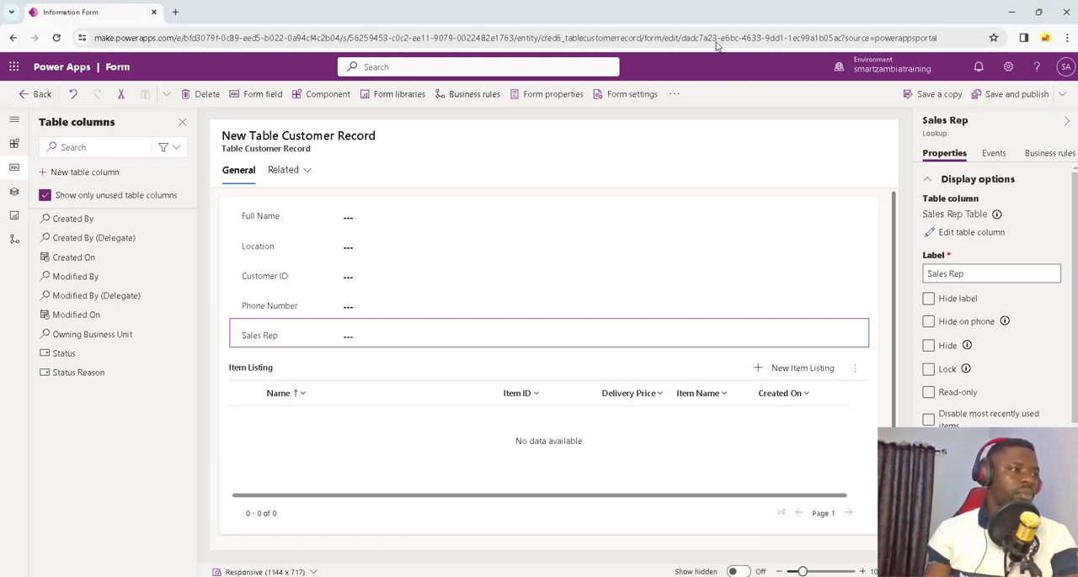
Step: Leave the customer form and the Data Upsert solution, and open the environment's Dataflows page
{"action": "left_click", "coordinate": [35, 96]}
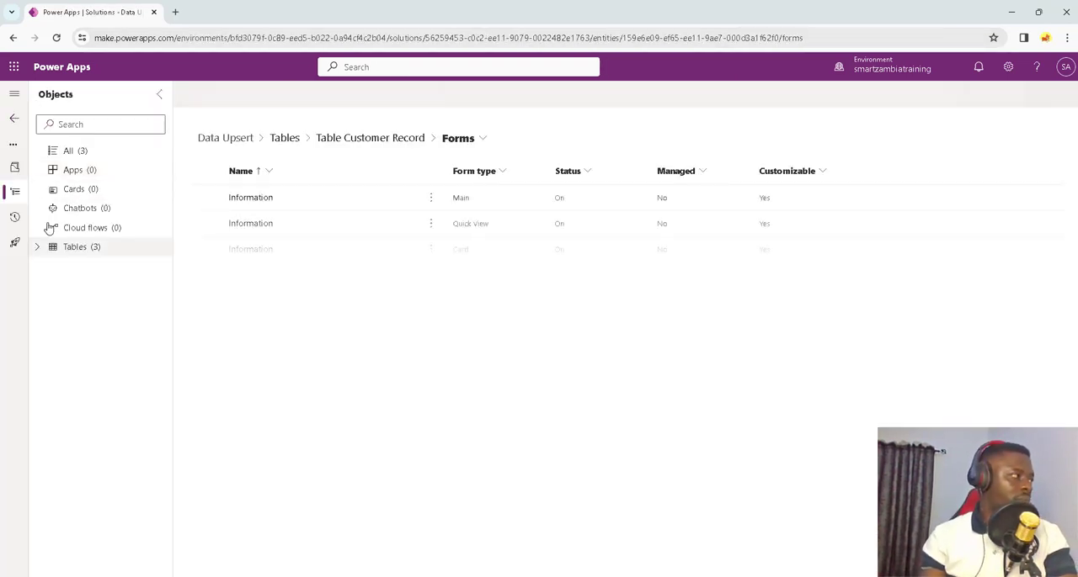
{"action": "left_click", "coordinate": [16, 118]}
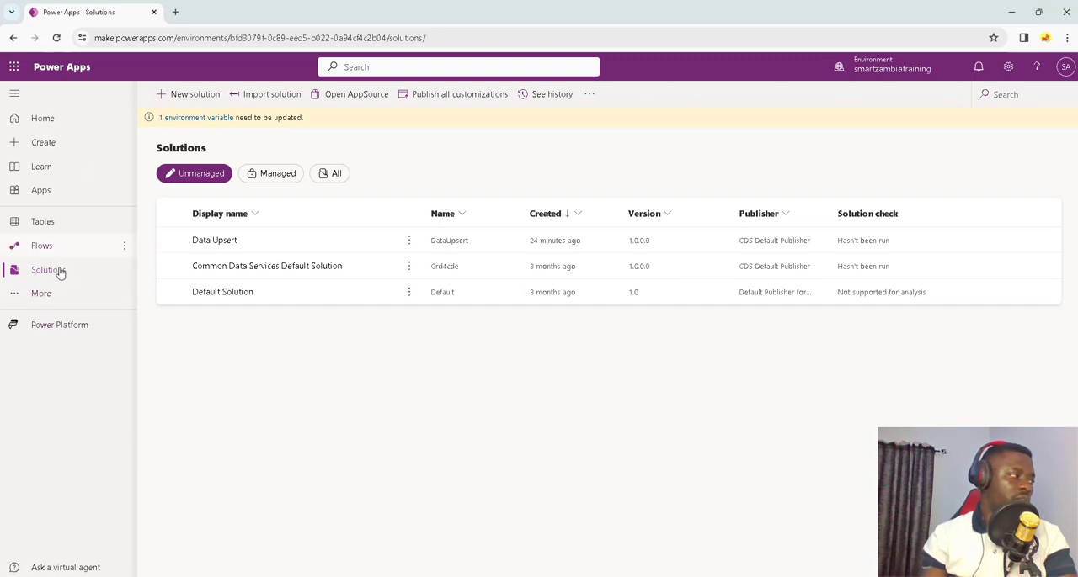
{"action": "left_click", "coordinate": [48, 296]}
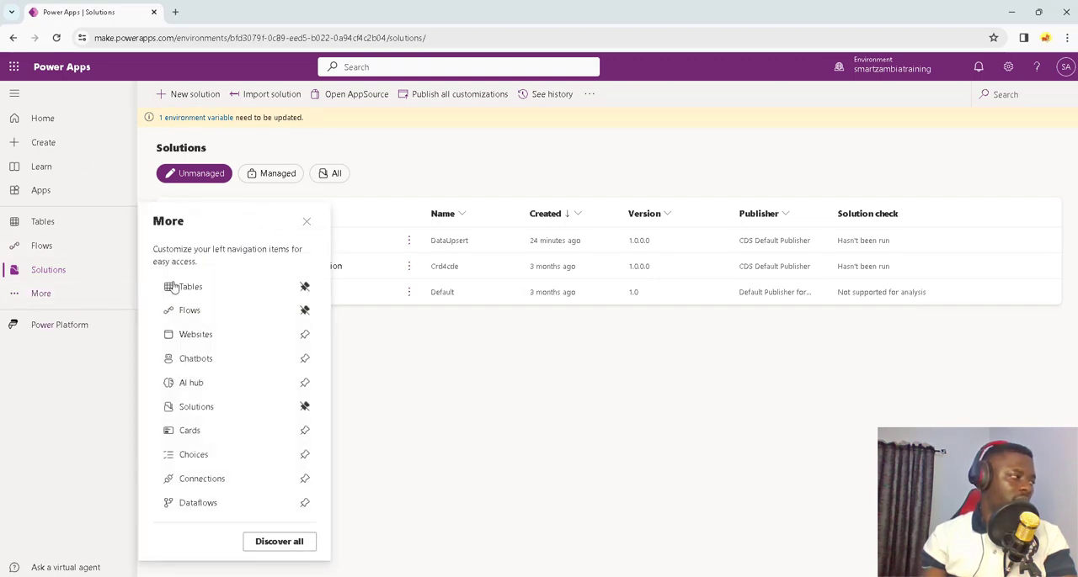
{"action": "left_click", "coordinate": [198, 503]}
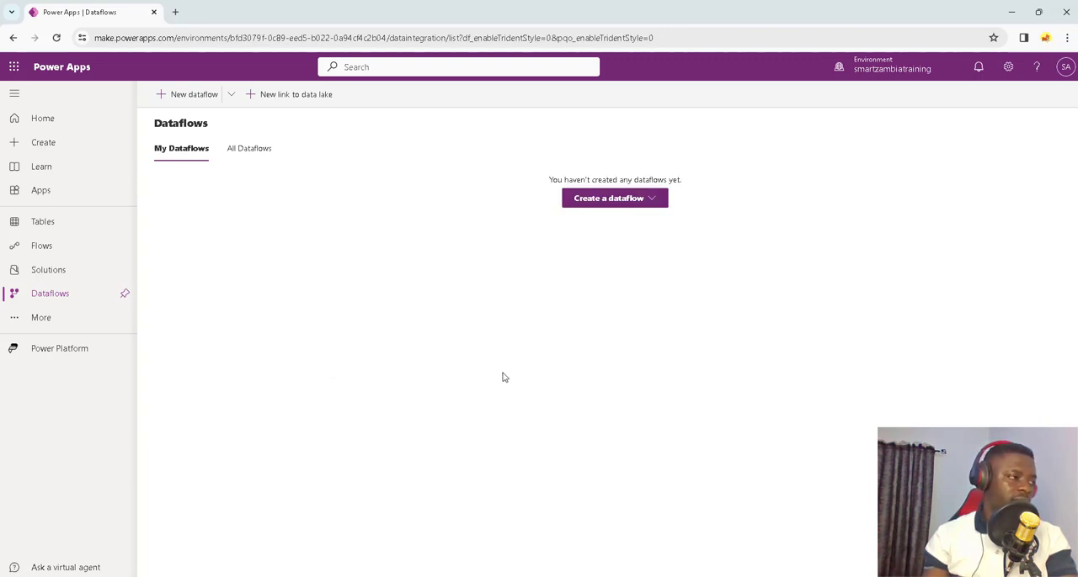
Step: Review the sales rep and item listing workbooks in Excel and the table relationships on the Demo ERD slide in PowerPoint
{"action": "mouse_move", "coordinate": [760, 576]}
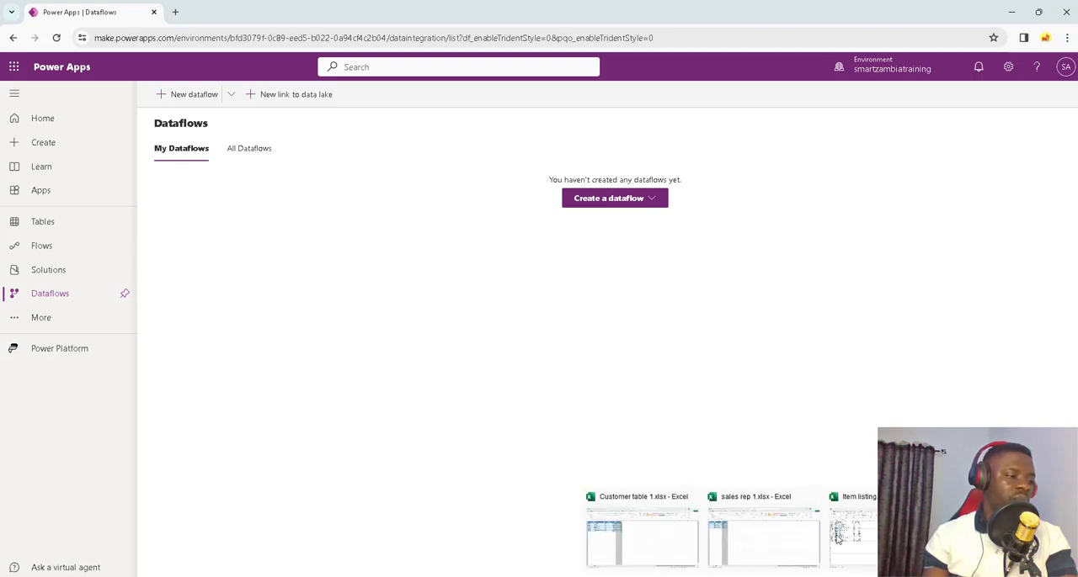
{"action": "left_click", "coordinate": [749, 539]}
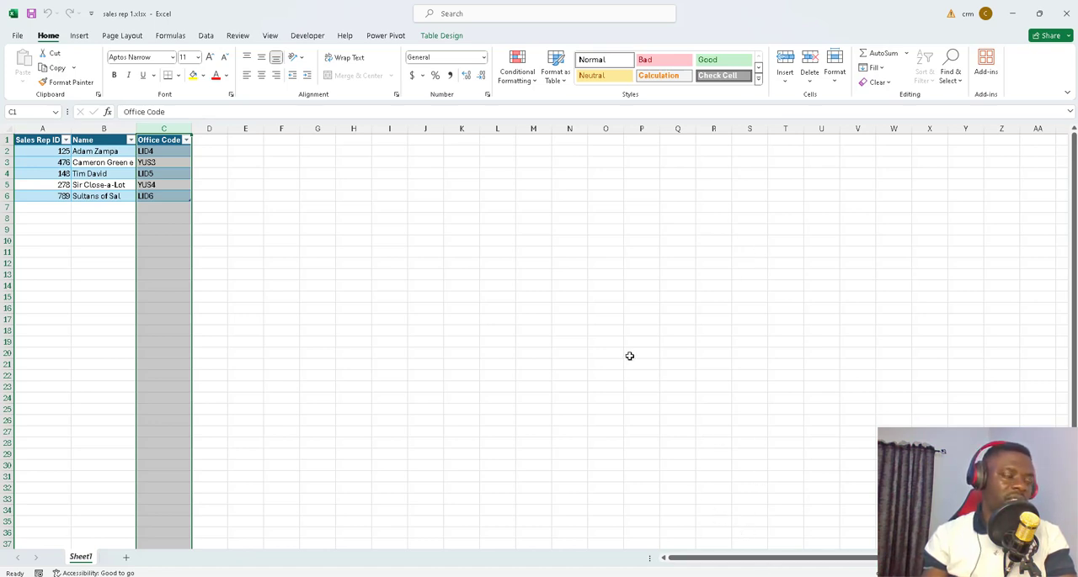
{"action": "mouse_move", "coordinate": [691, 576]}
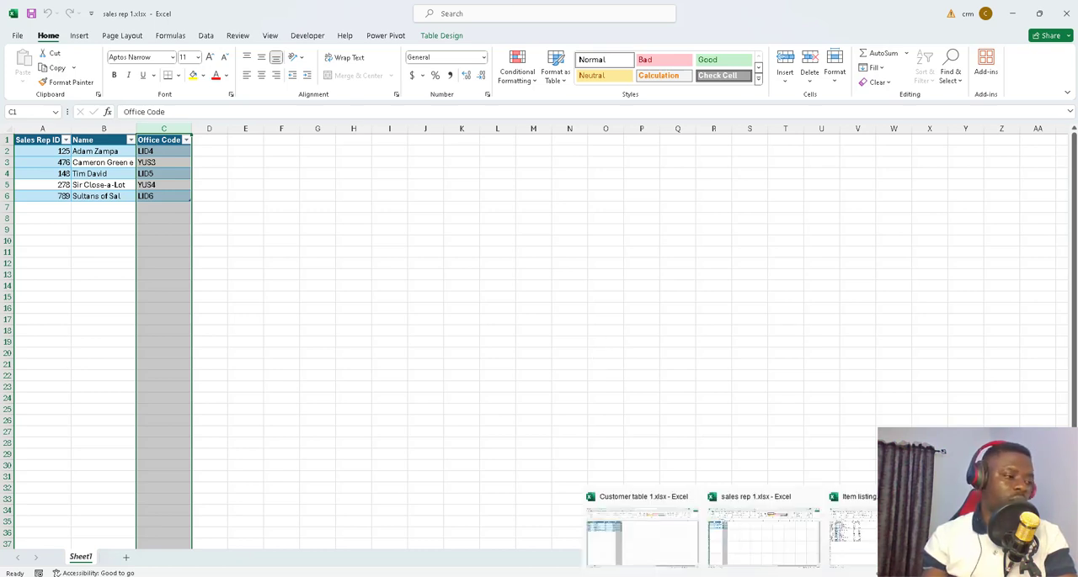
{"action": "left_click", "coordinate": [852, 539]}
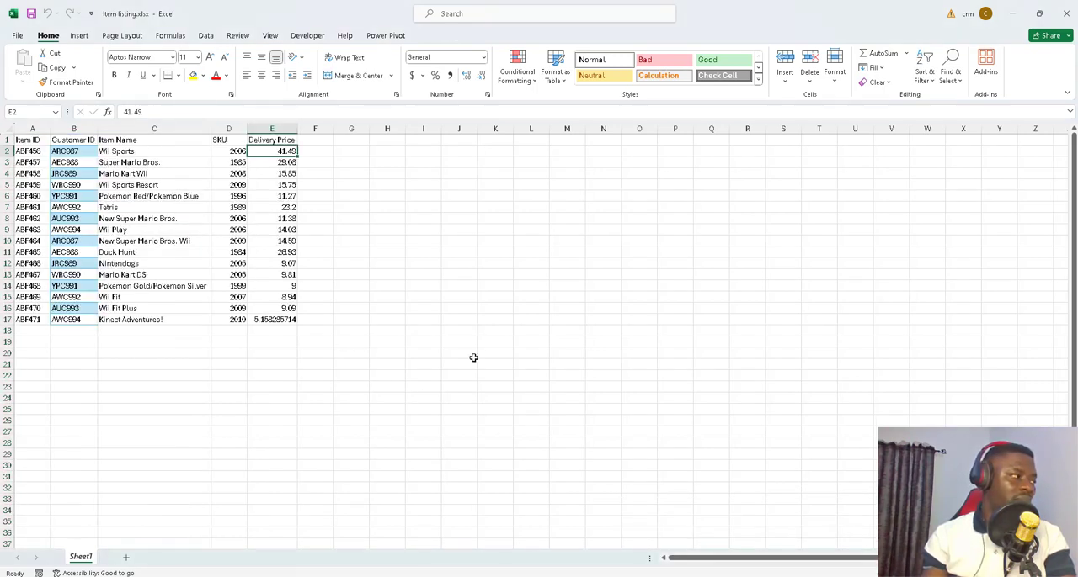
{"action": "mouse_move", "coordinate": [789, 575]}
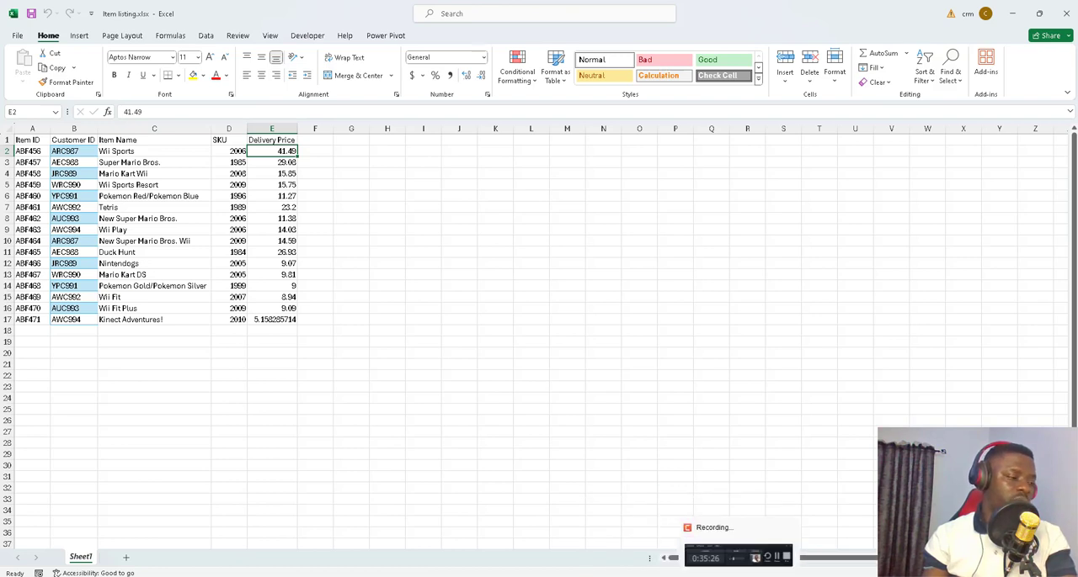
{"action": "left_click", "coordinate": [681, 543]}
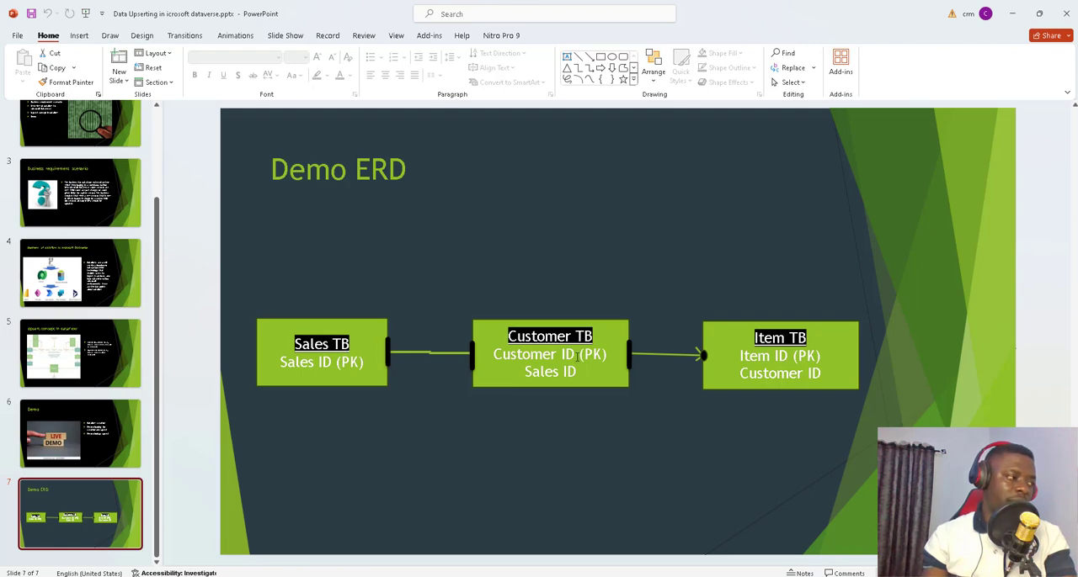
{"action": "left_click", "coordinate": [1012, 14]}
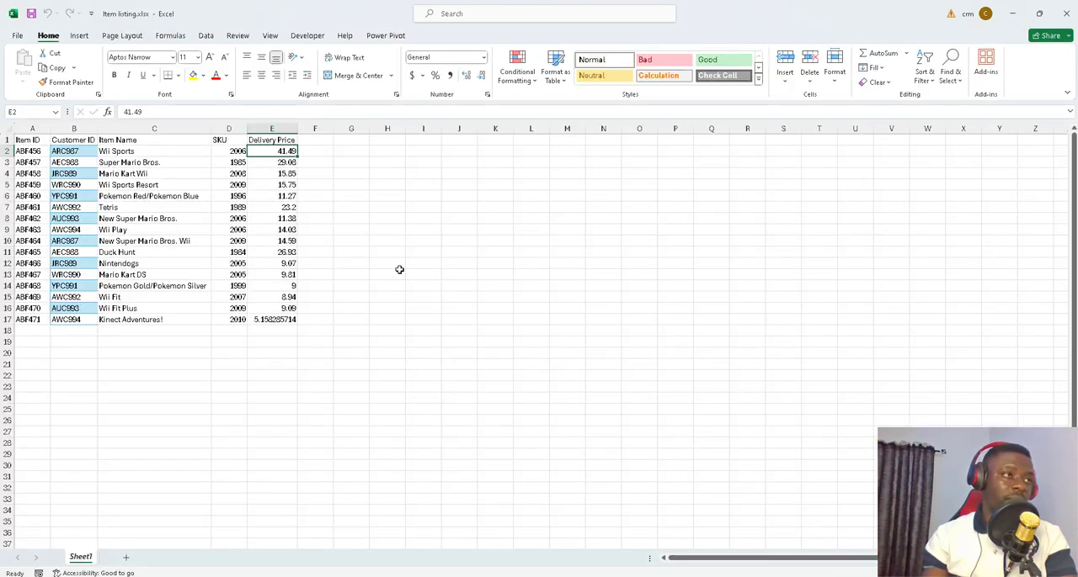
{"action": "left_click", "coordinate": [1012, 14]}
Step: Switch back to Power Apps and create a new dataflow named Sales rep table inflow
{"action": "mouse_move", "coordinate": [665, 576]}
{"action": "left_click", "coordinate": [665, 526]}
{"action": "left_click", "coordinate": [636, 202]}
{"action": "left_click", "coordinate": [599, 222]}
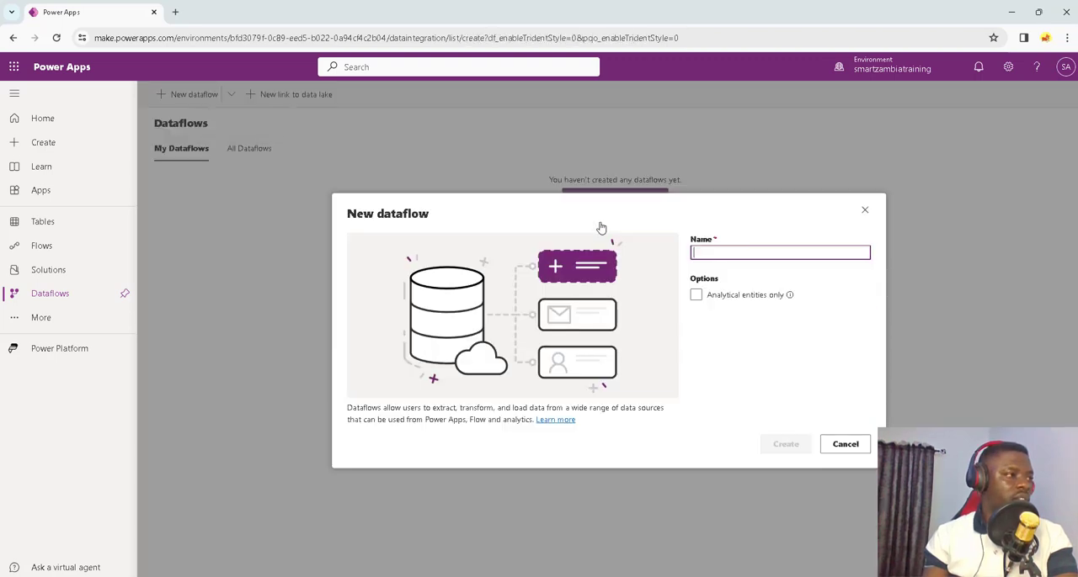
{"action": "left_click", "coordinate": [723, 252]}
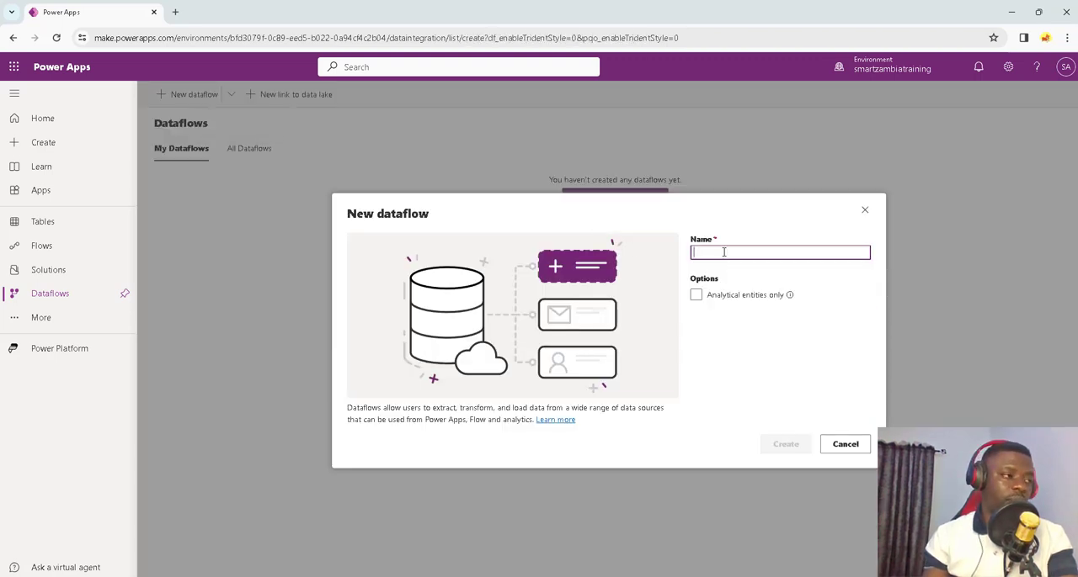
{"action": "type", "text": "Sales "}
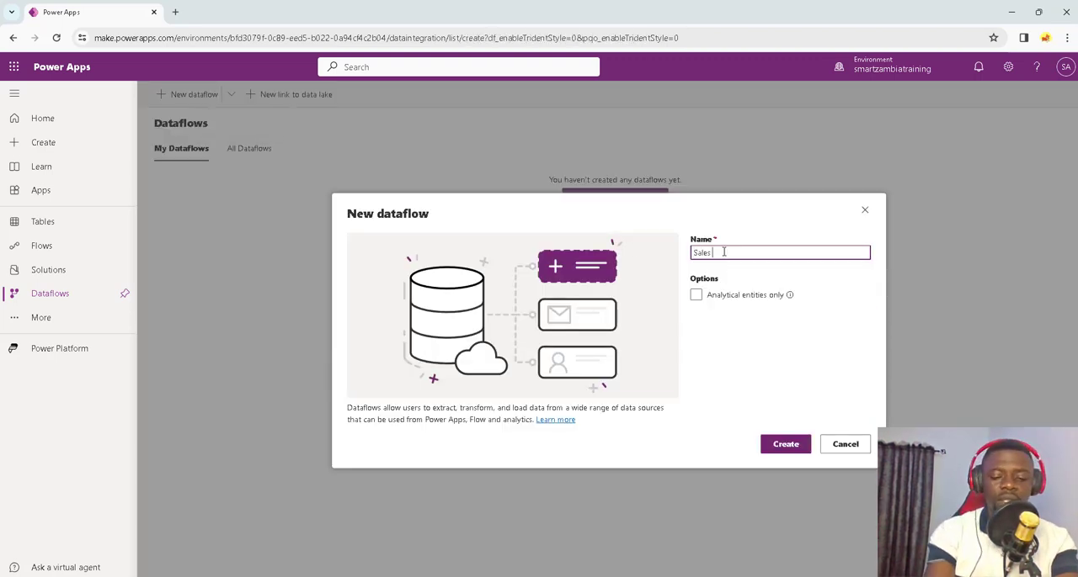
{"action": "type", "text": "rep table infloe"}
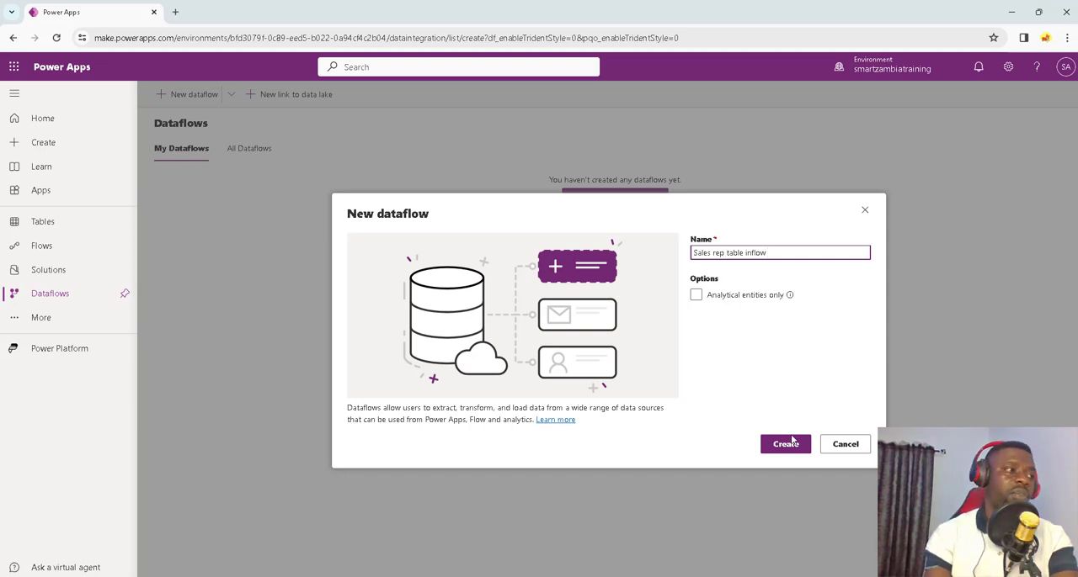
{"action": "left_click", "coordinate": [791, 444]}
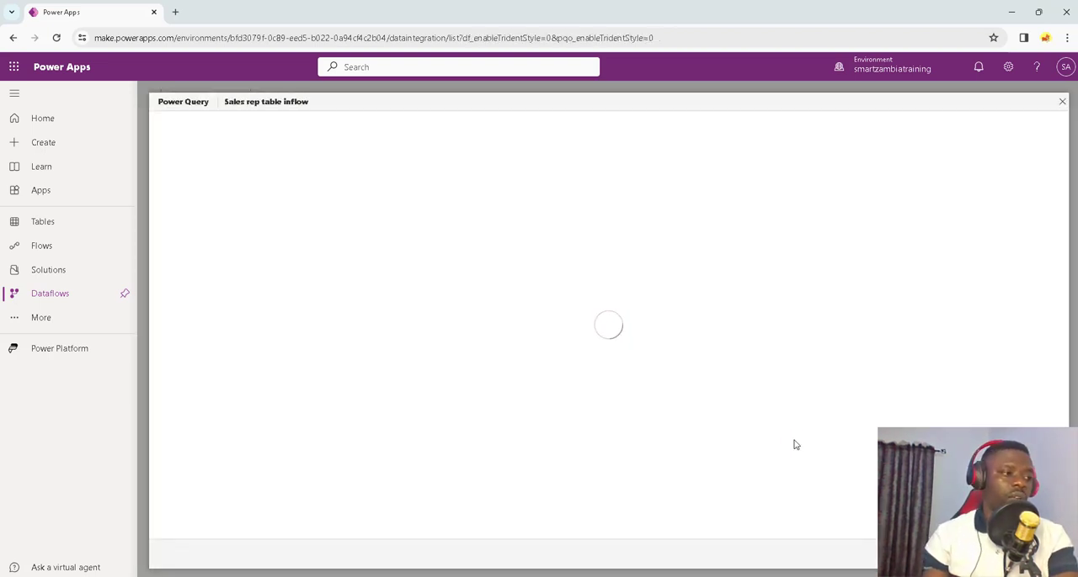
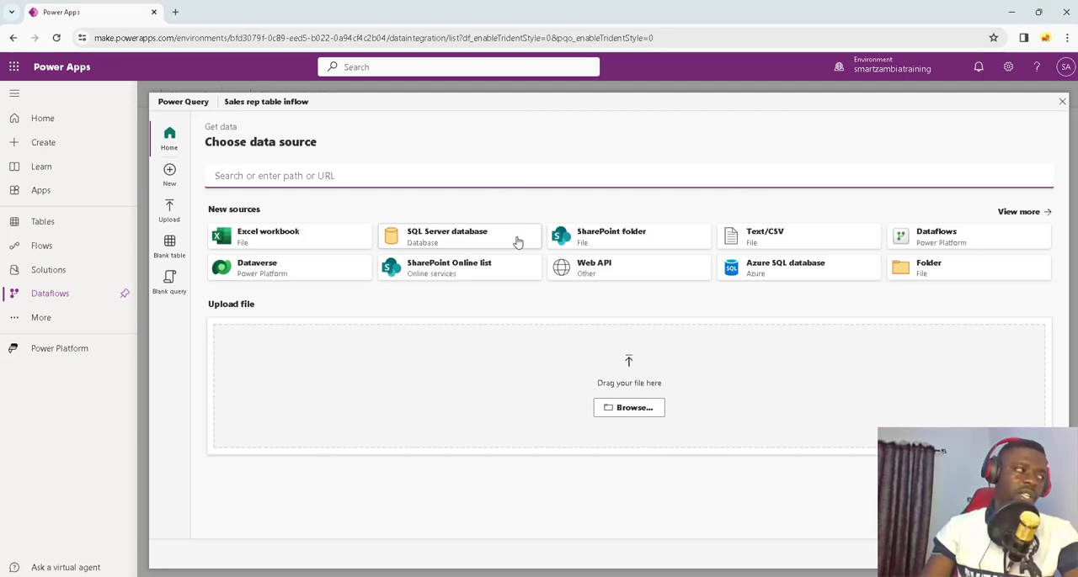
Step: Upload sales rep 1.xlsx as the data source, load its Table1 into the query editor, and continue to table mapping
{"action": "left_click", "coordinate": [638, 409]}
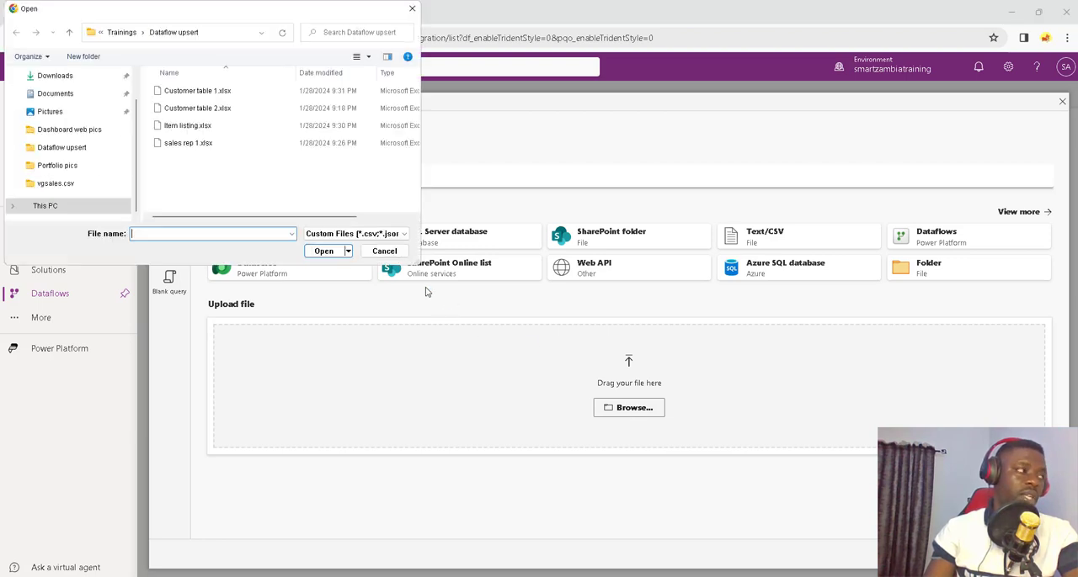
{"action": "left_click", "coordinate": [193, 144]}
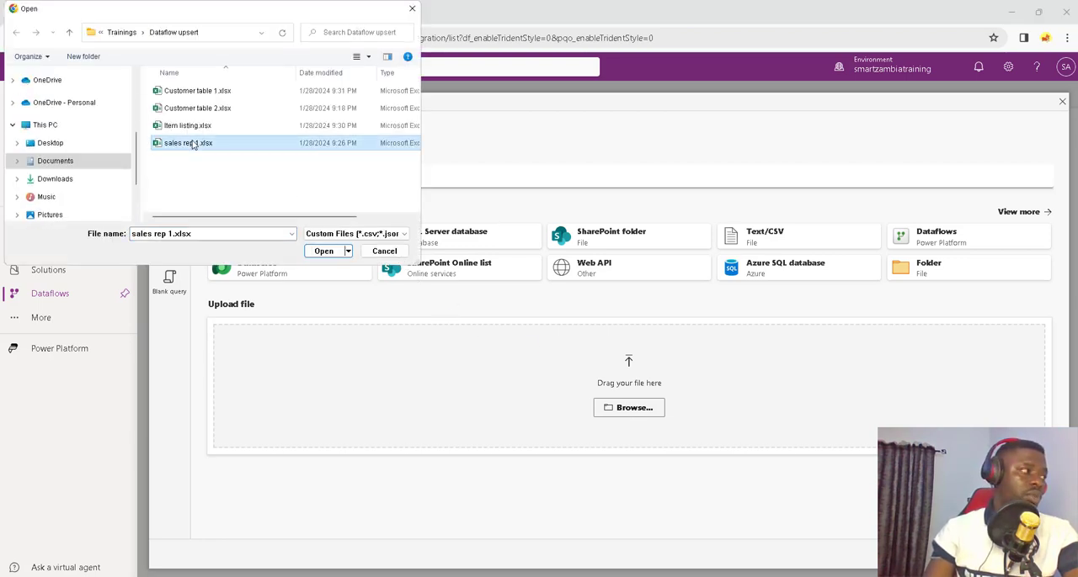
{"action": "left_click", "coordinate": [318, 251]}
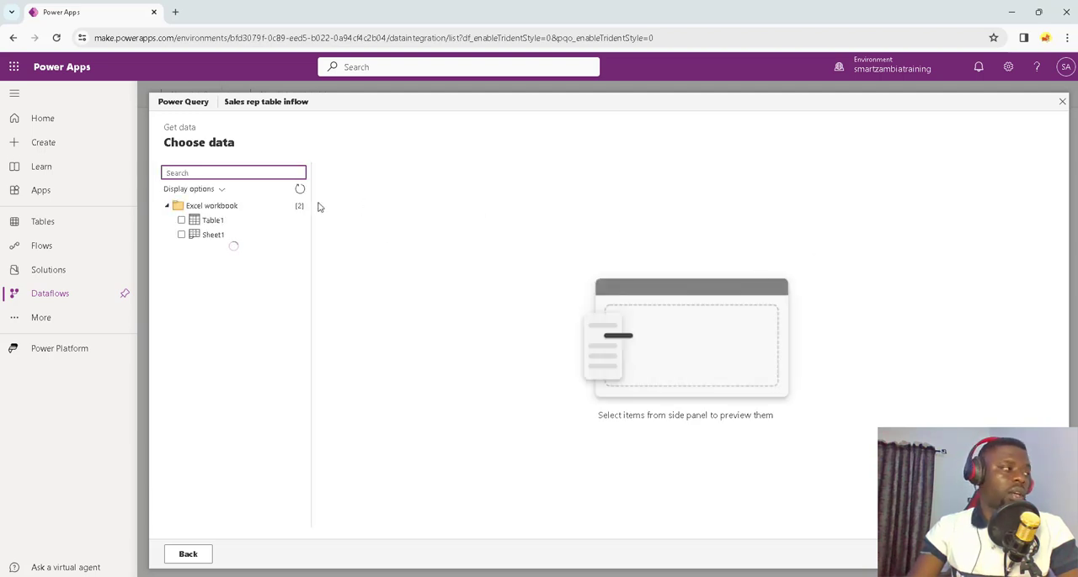
{"action": "left_click", "coordinate": [182, 221]}
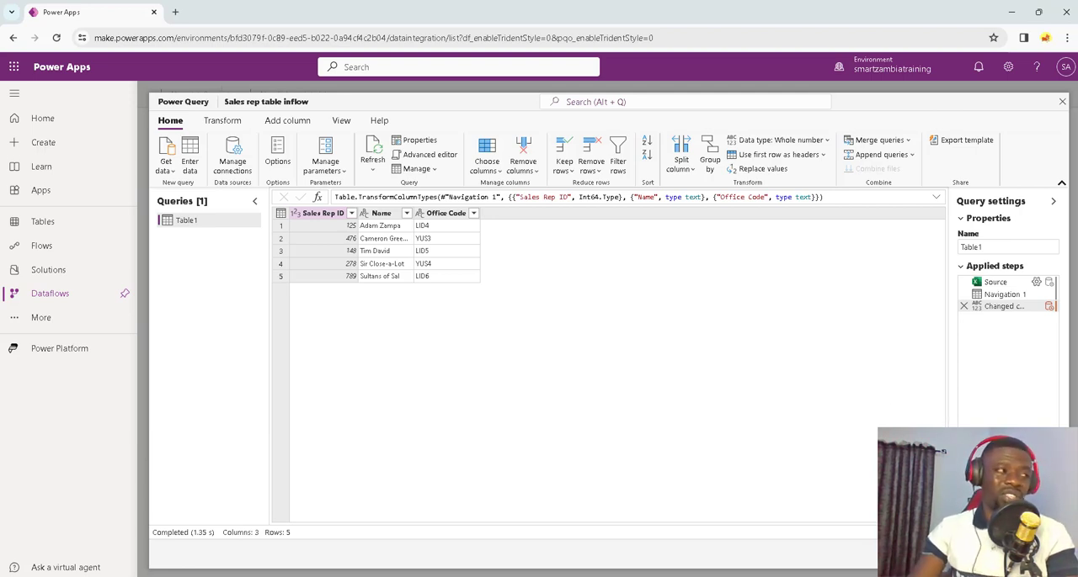
{"action": "left_click", "coordinate": [1028, 553]}
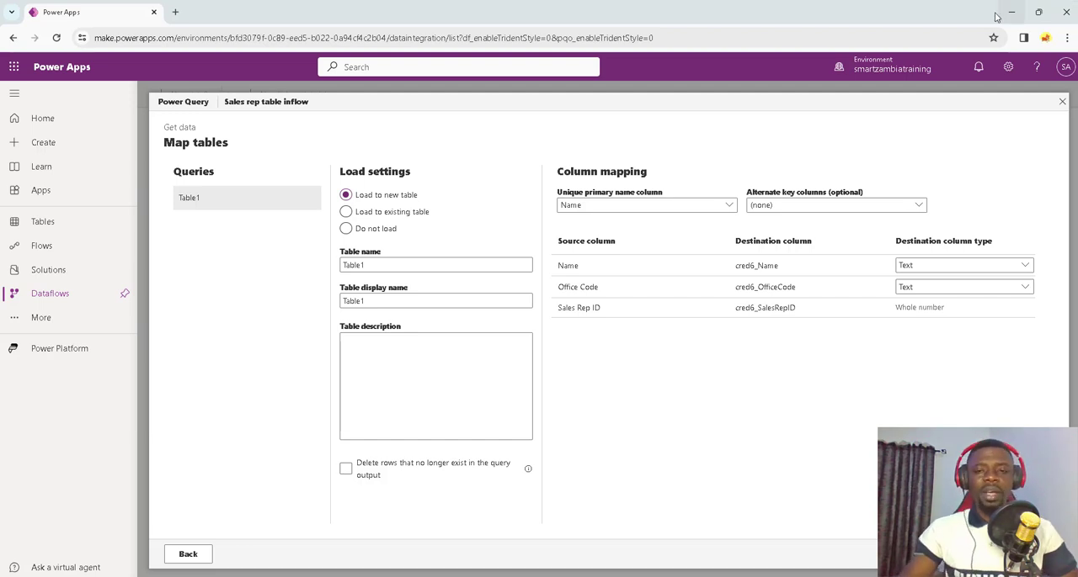
Step: Load Table1 into the existing table cred6_SalesRepTable, using Sales Rep ID (cred6_SalesRepID) as the key
{"action": "left_click", "coordinate": [346, 212]}
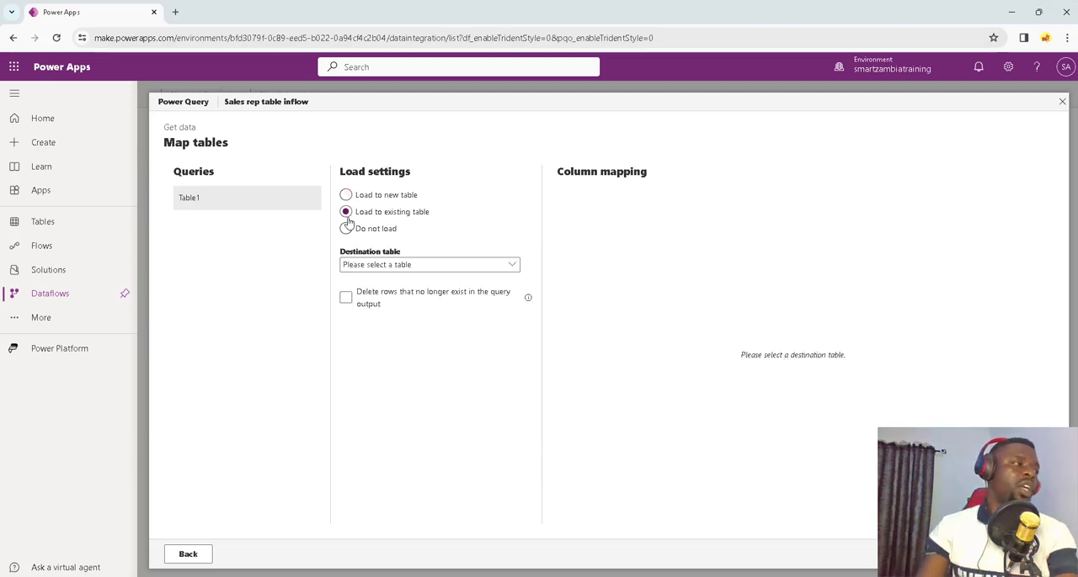
{"action": "left_click", "coordinate": [417, 266]}
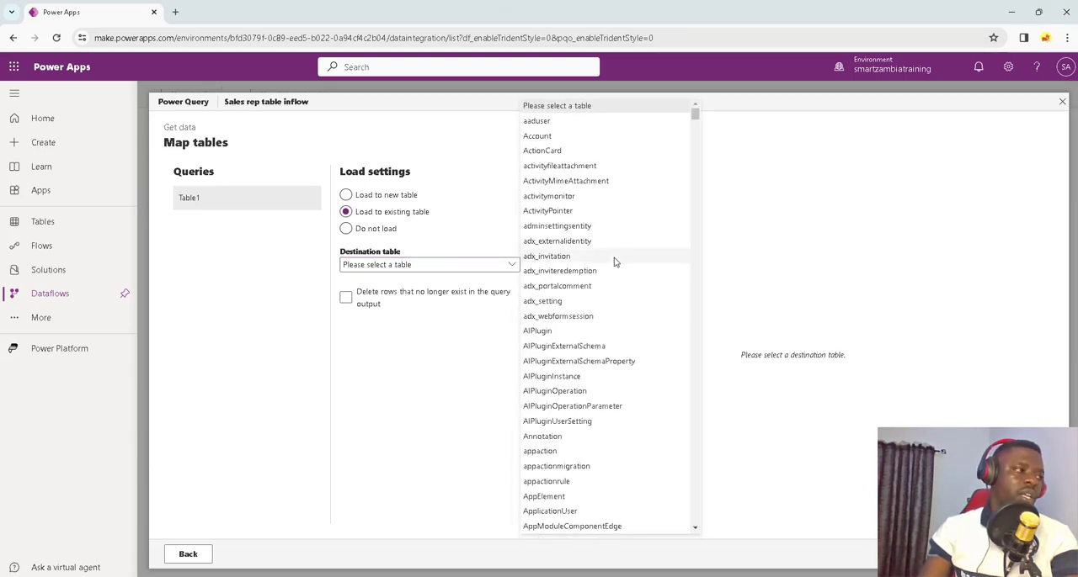
{"action": "scroll", "coordinate": [614, 263], "scroll_direction": "down", "scroll_amount": 15}
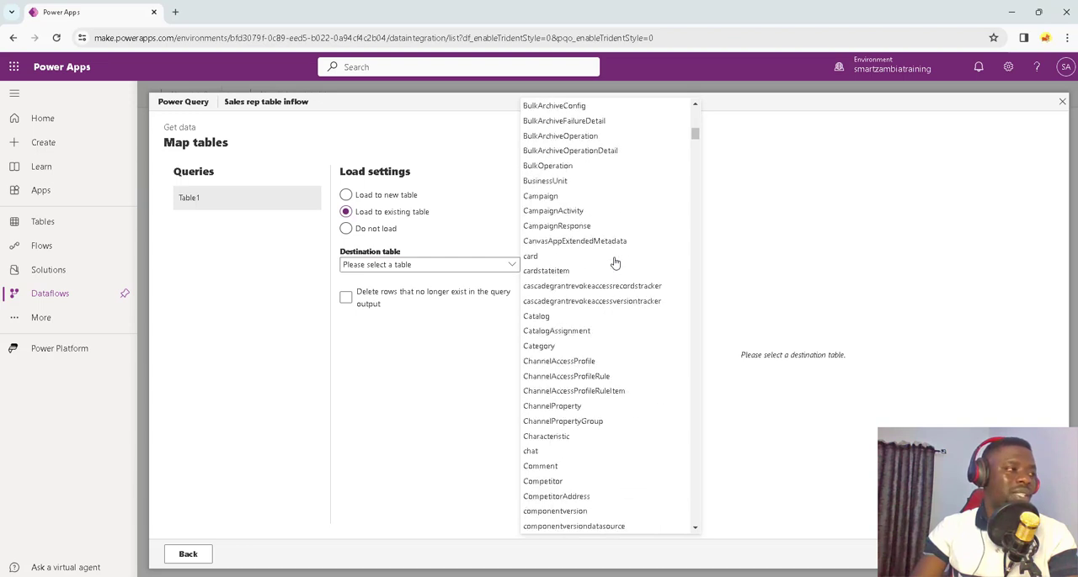
{"action": "scroll", "coordinate": [614, 263], "scroll_direction": "down", "scroll_amount": 10}
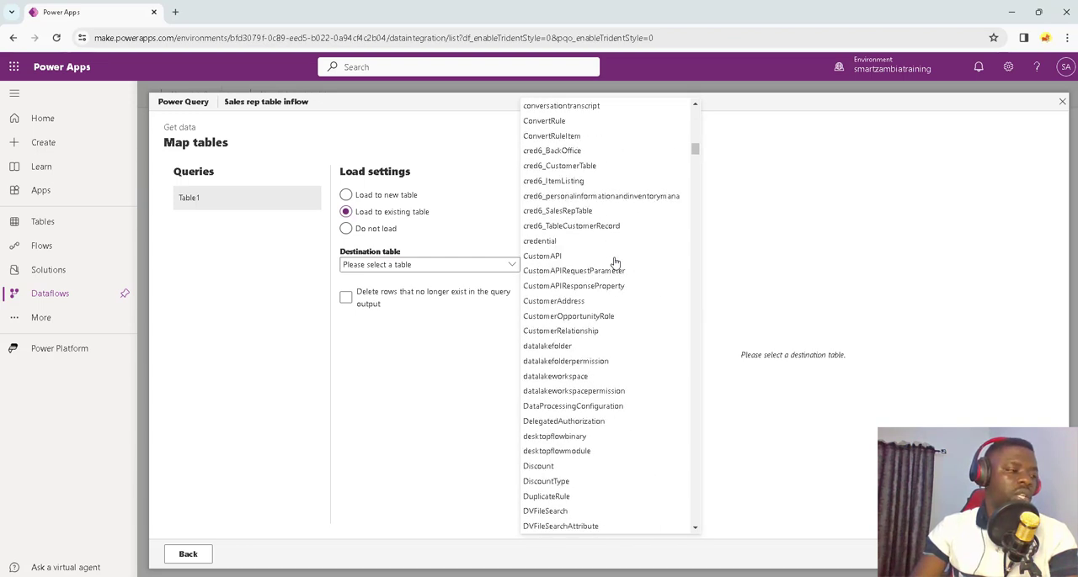
{"action": "scroll", "coordinate": [613, 262], "scroll_direction": "up", "scroll_amount": 2}
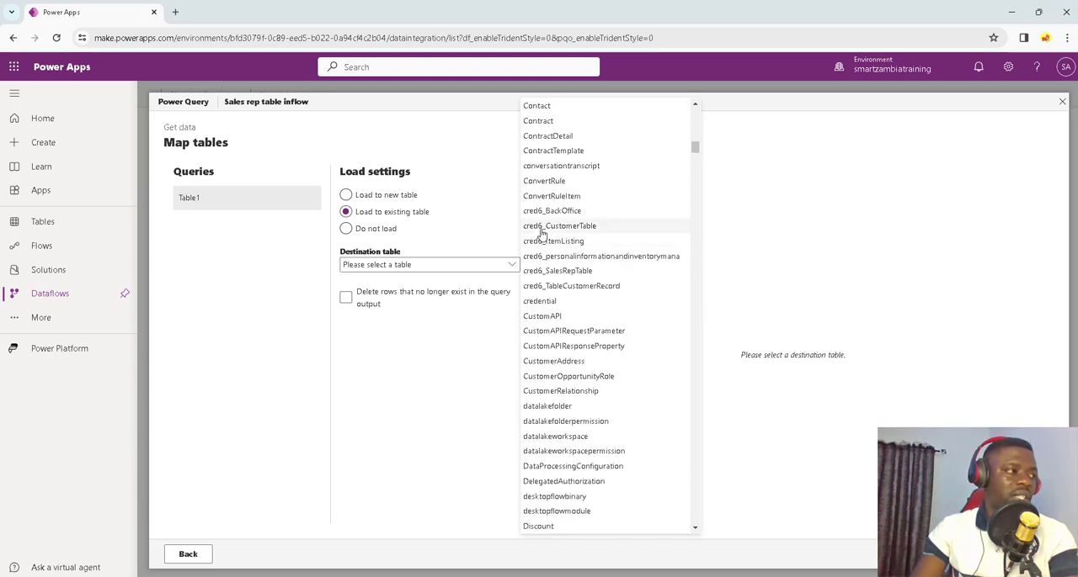
{"action": "left_click", "coordinate": [576, 278]}
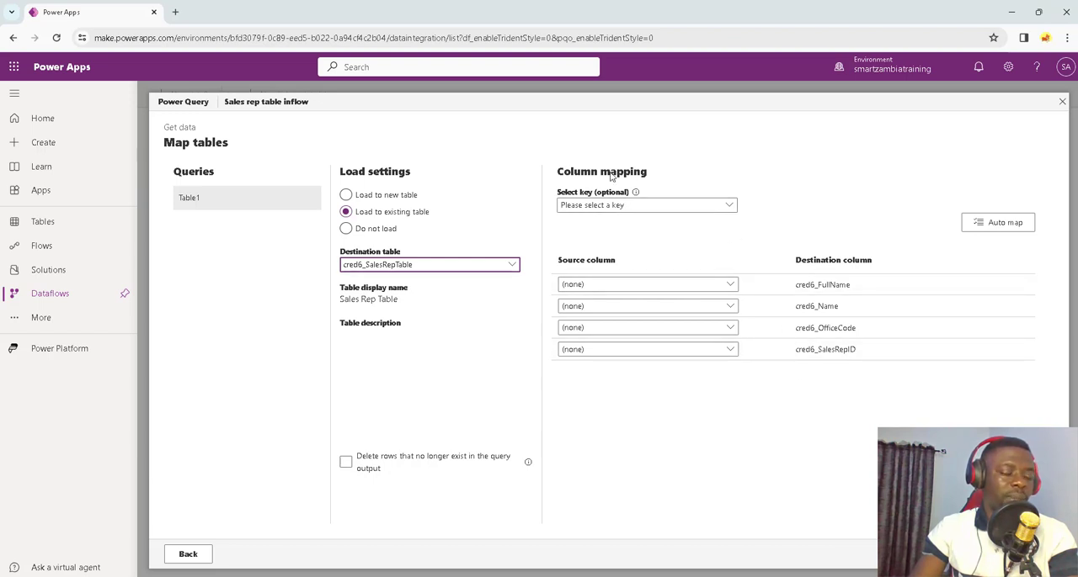
{"action": "left_click", "coordinate": [669, 205]}
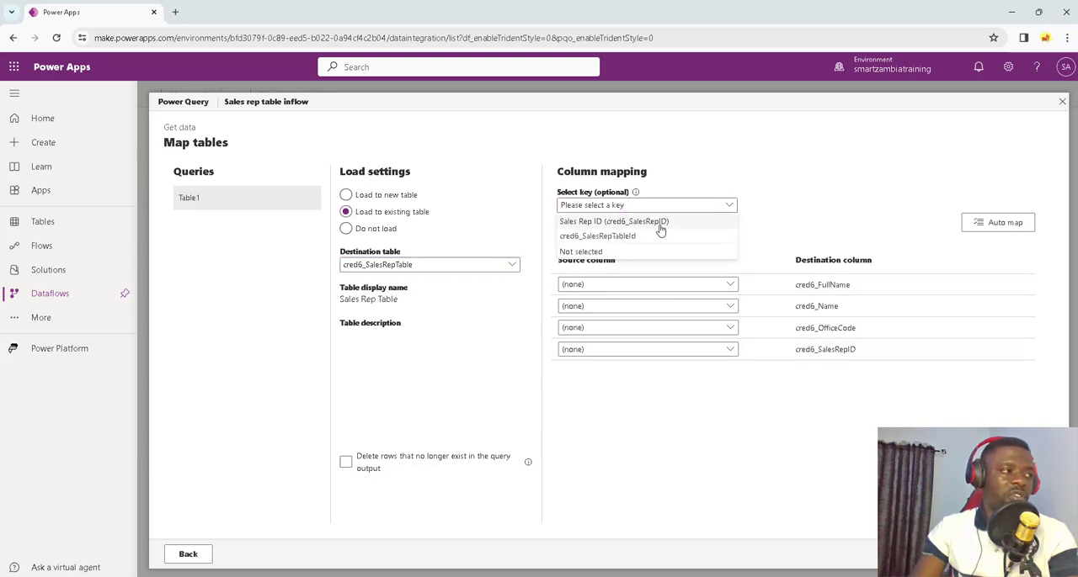
{"action": "left_click", "coordinate": [627, 226]}
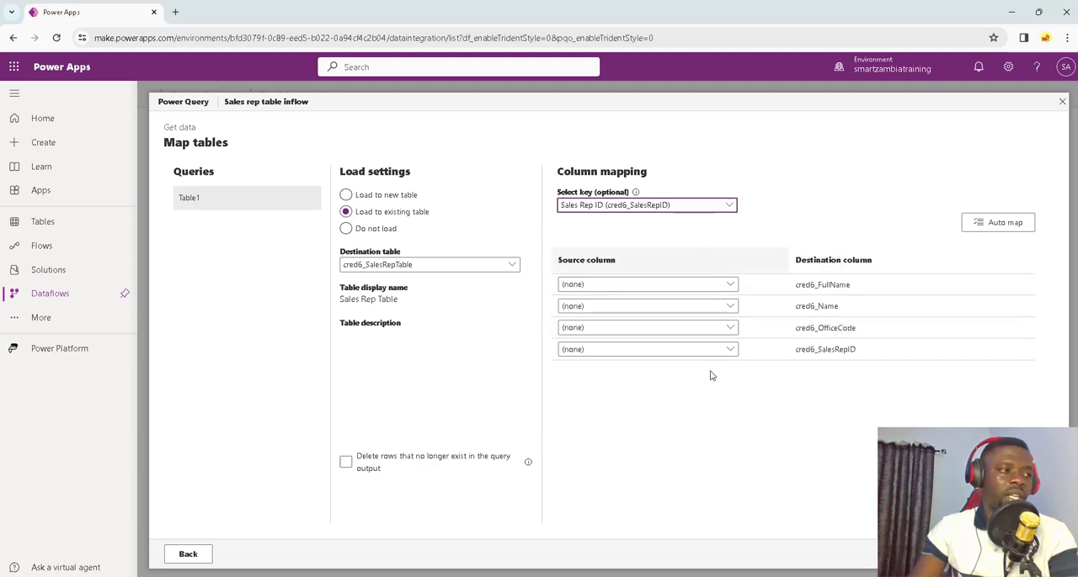
Step: Map Name to cred6_FullName and cred6_Name, Office Code to cred6_OfficeCode, and Sales Rep ID to cred6_SalesRepID
{"action": "left_click", "coordinate": [729, 286]}
{"action": "left_click", "coordinate": [656, 316]}
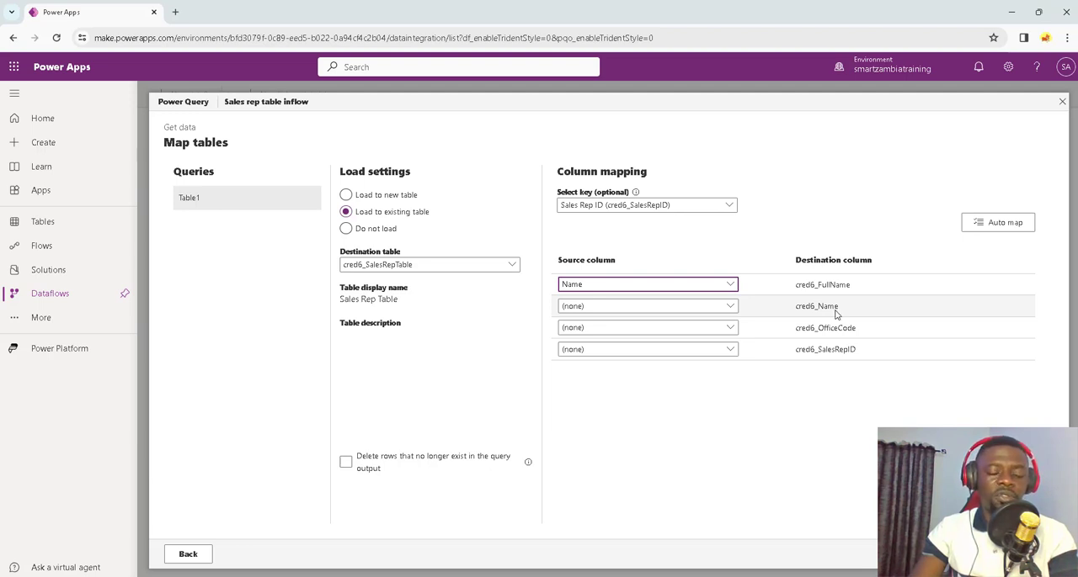
{"action": "left_click", "coordinate": [731, 308]}
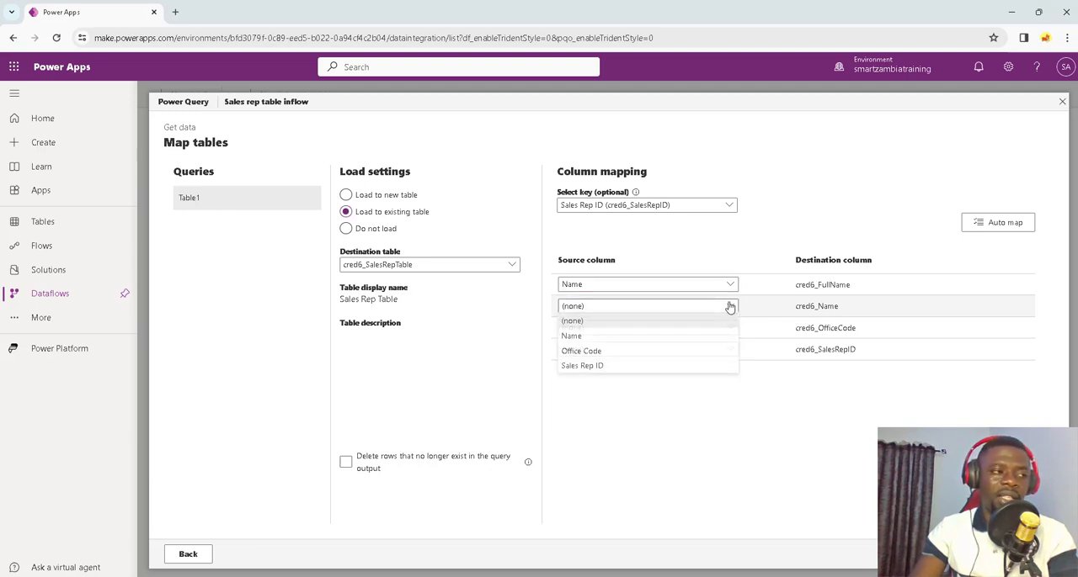
{"action": "left_click", "coordinate": [639, 338]}
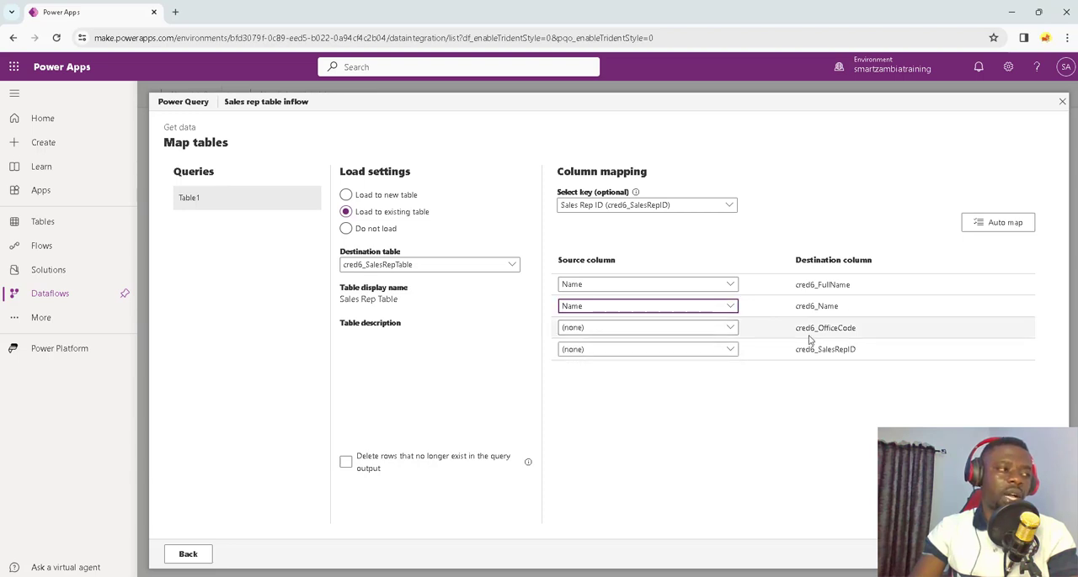
{"action": "left_click", "coordinate": [670, 375]}
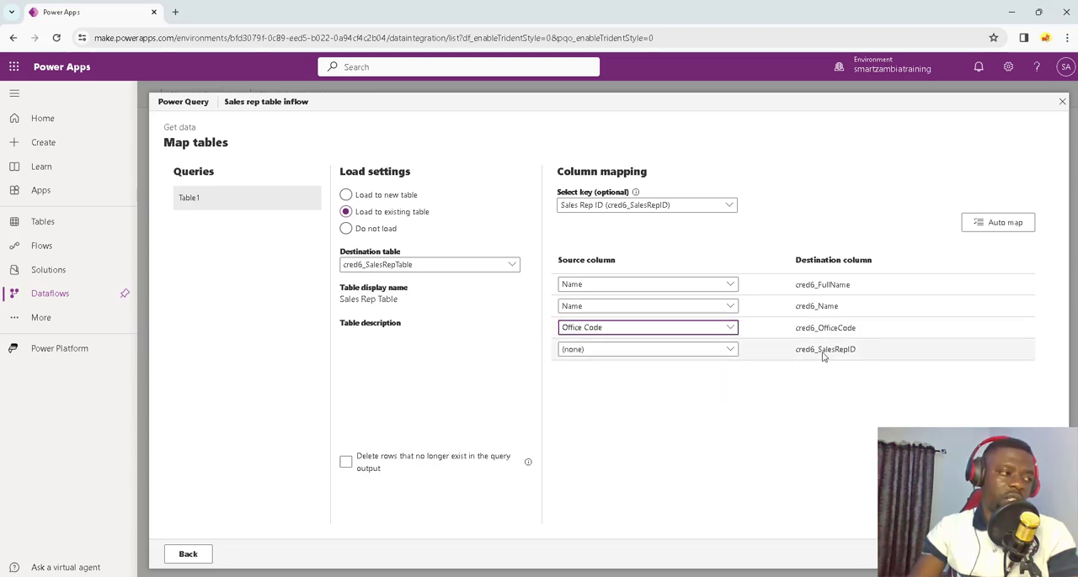
{"action": "left_click", "coordinate": [729, 352]}
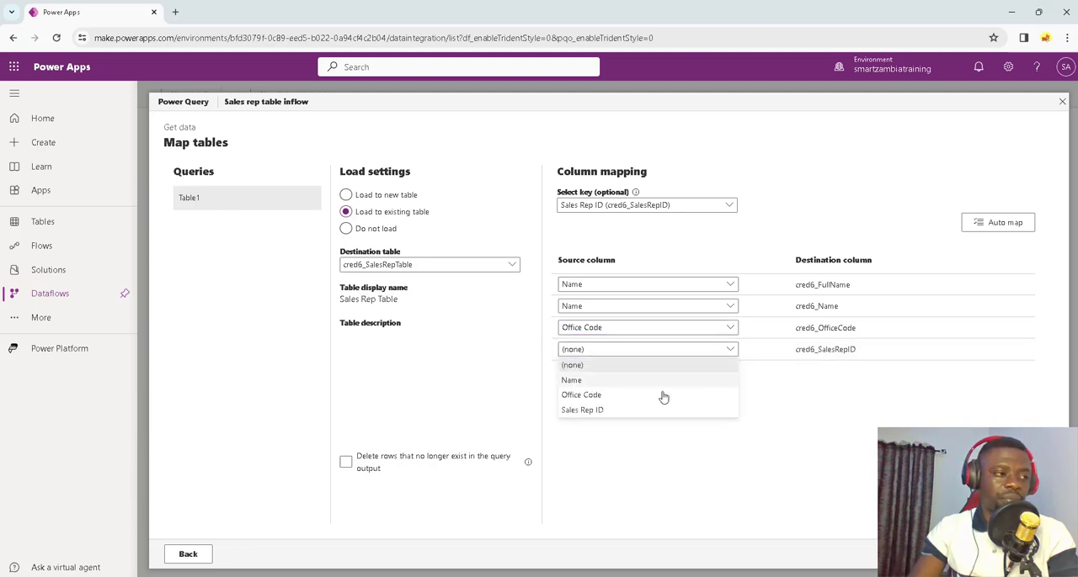
{"action": "left_click", "coordinate": [630, 411]}
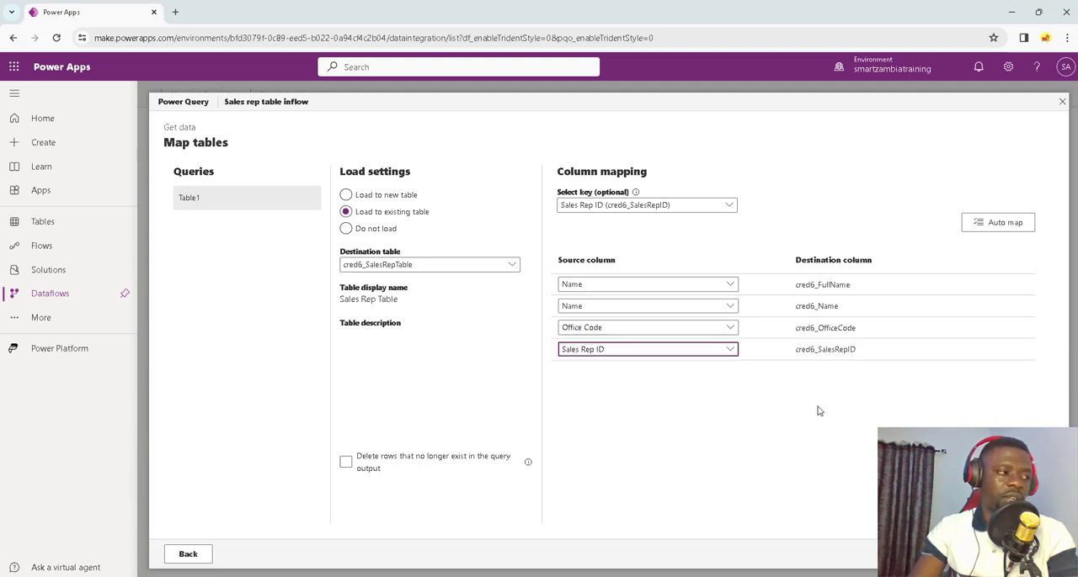
Step: Compare the automatic refresh options, keep the dataflow on manual refresh, and publish it
{"action": "left_click", "coordinate": [1028, 554]}
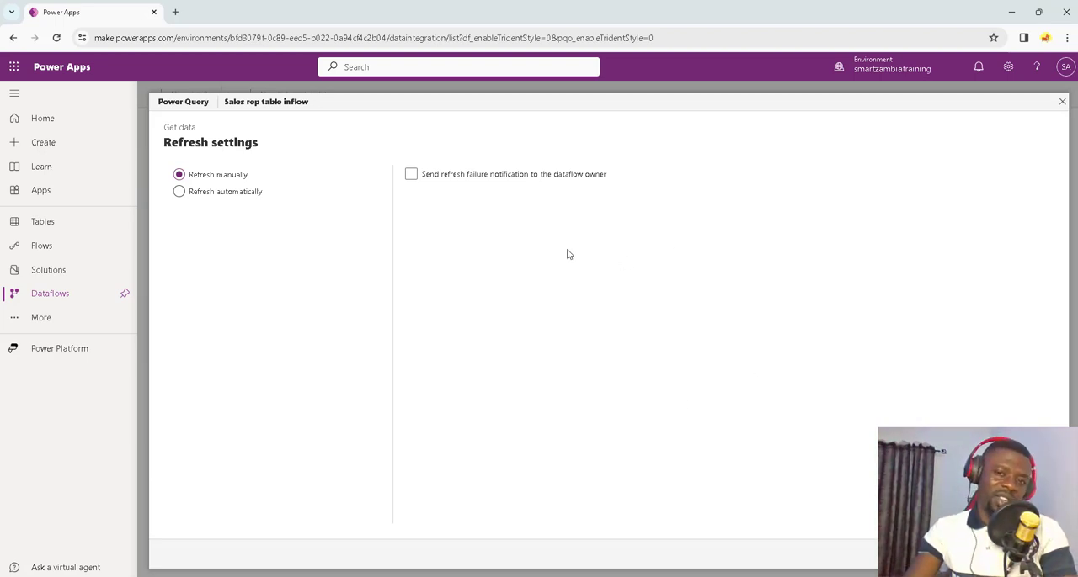
{"action": "left_click", "coordinate": [183, 199]}
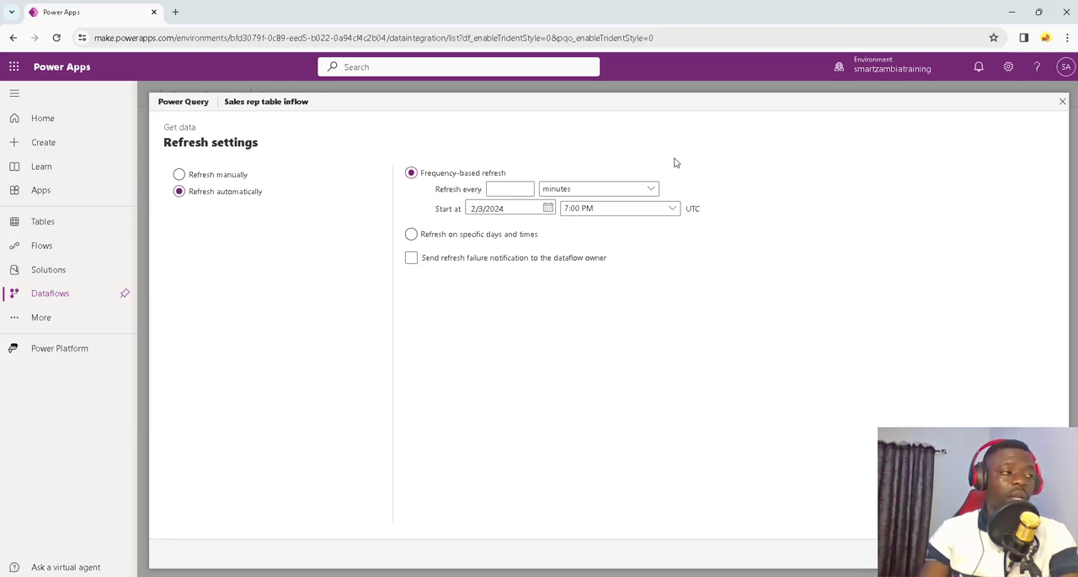
{"action": "left_click", "coordinate": [180, 175]}
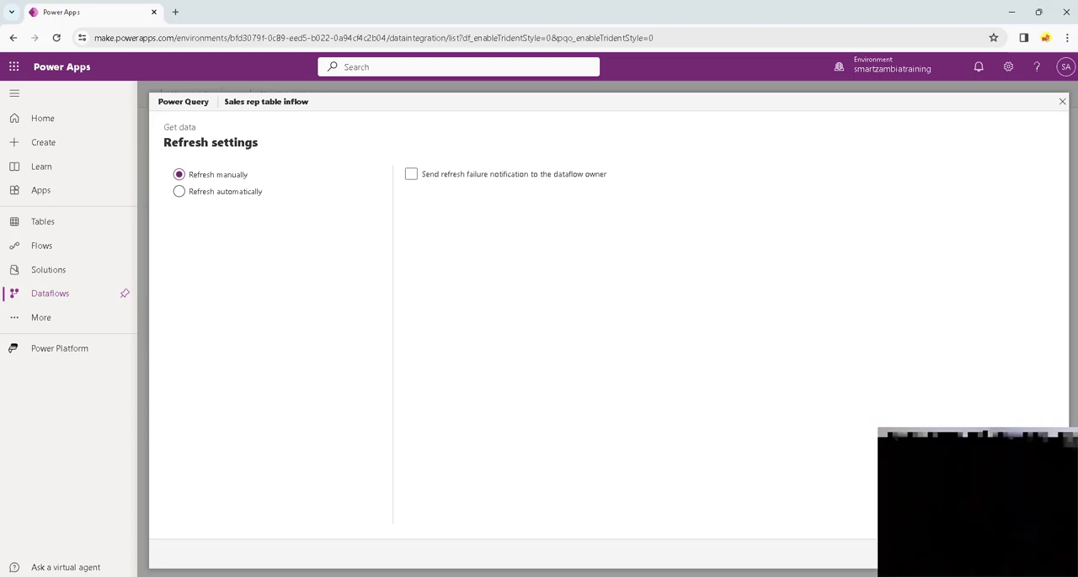
{"action": "left_click", "coordinate": [1034, 554]}
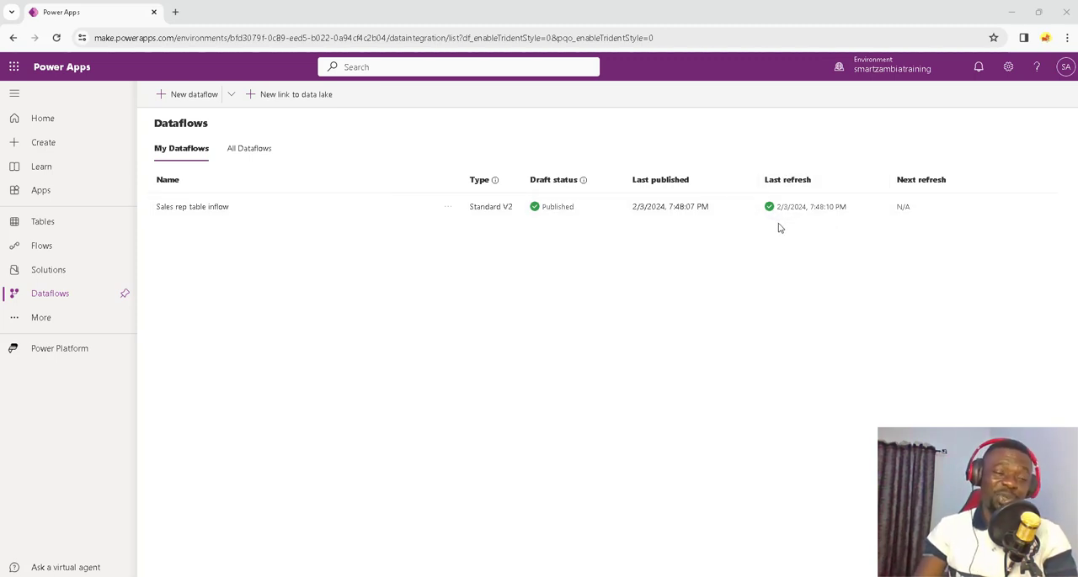
Step: Check the refresh history of the Sales rep table inflow dataflow and the details of its run
{"action": "left_click", "coordinate": [450, 211]}
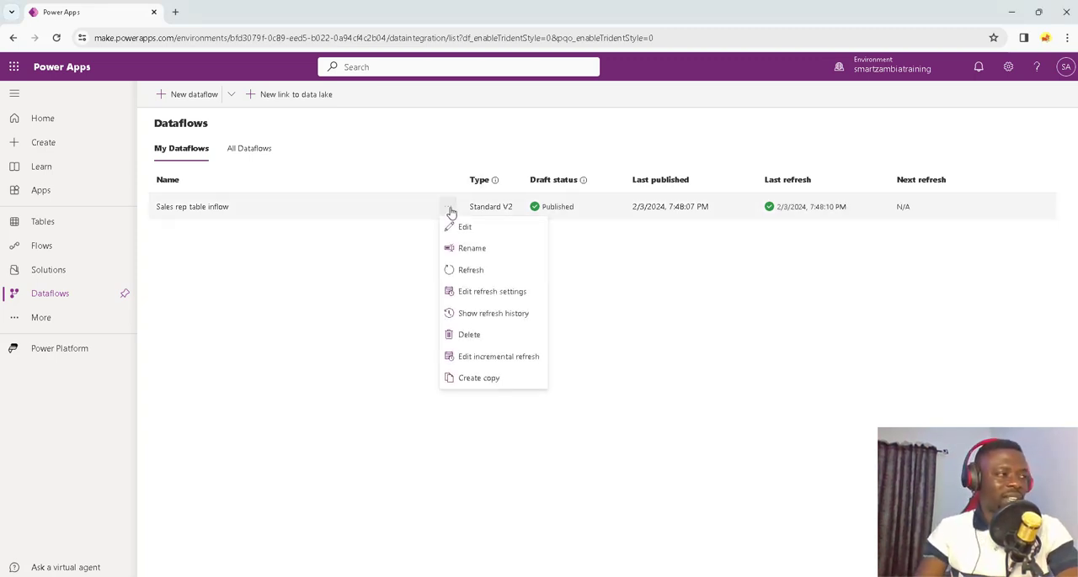
{"action": "left_click", "coordinate": [489, 317]}
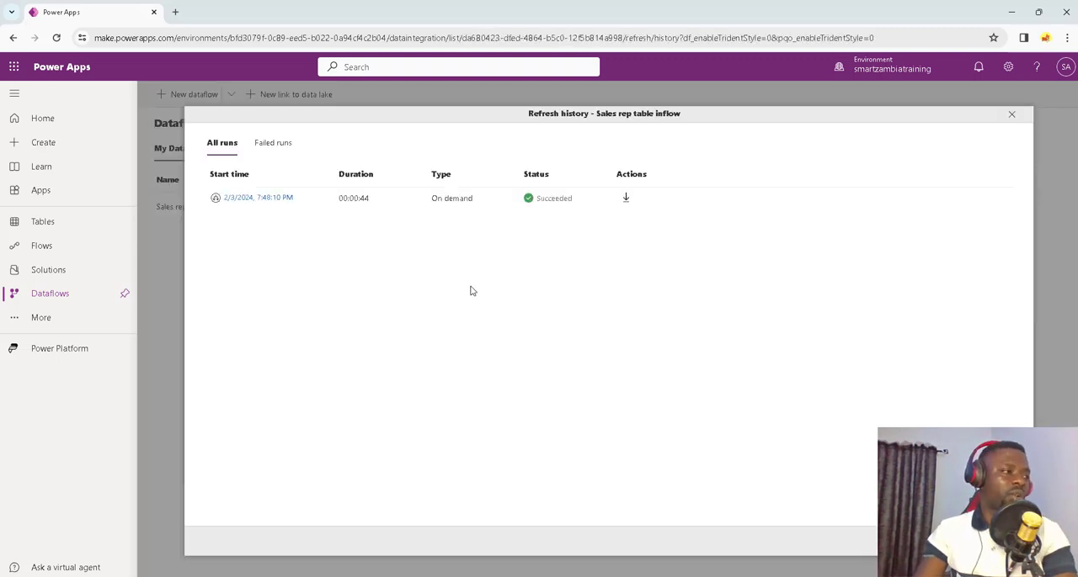
{"action": "left_click", "coordinate": [271, 197]}
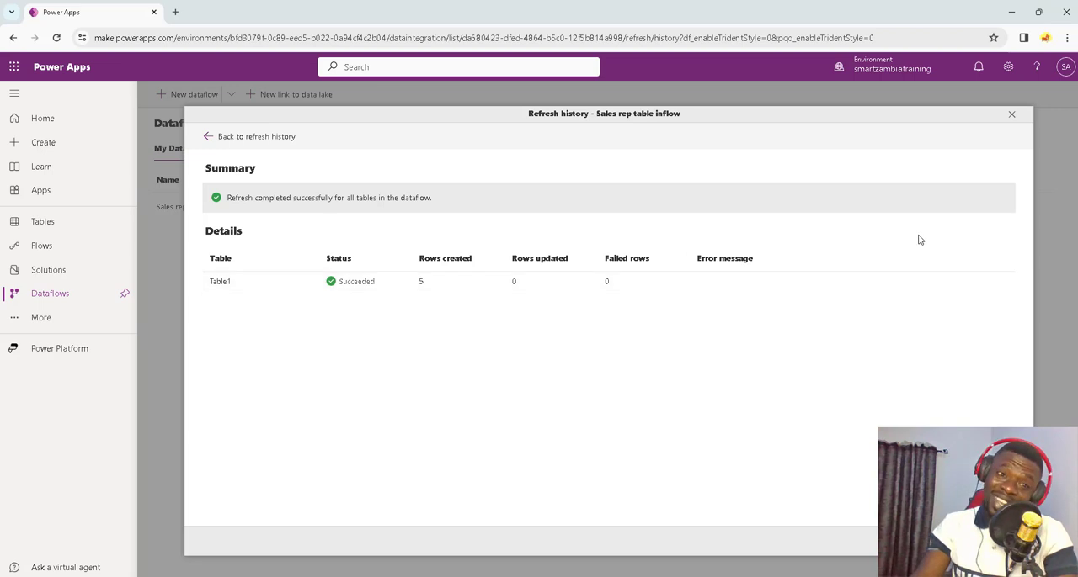
{"action": "left_click", "coordinate": [1013, 117]}
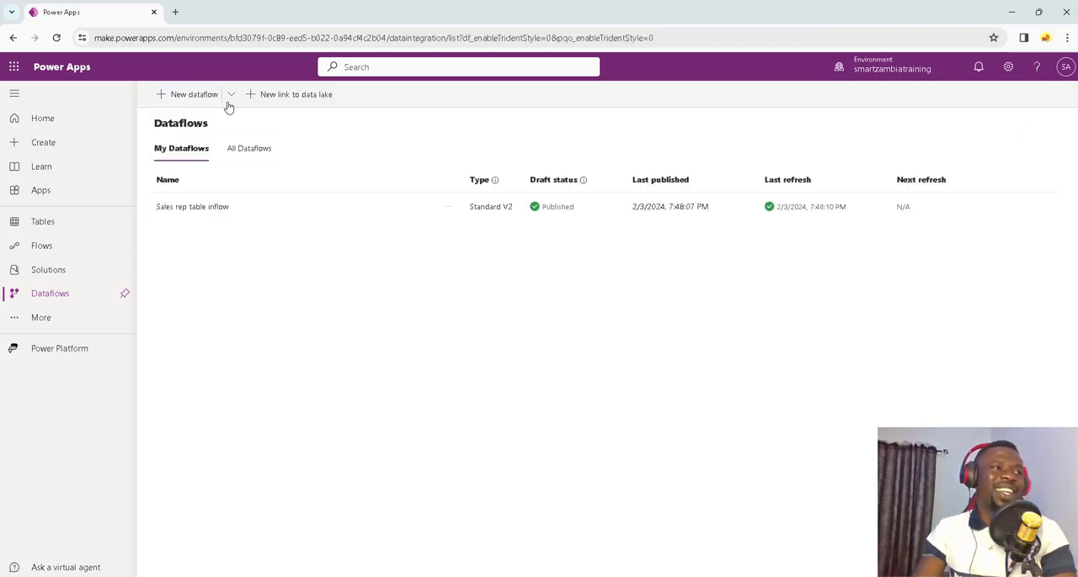
Step: Create a new dataflow named customer record inflow
{"action": "left_click", "coordinate": [192, 94]}
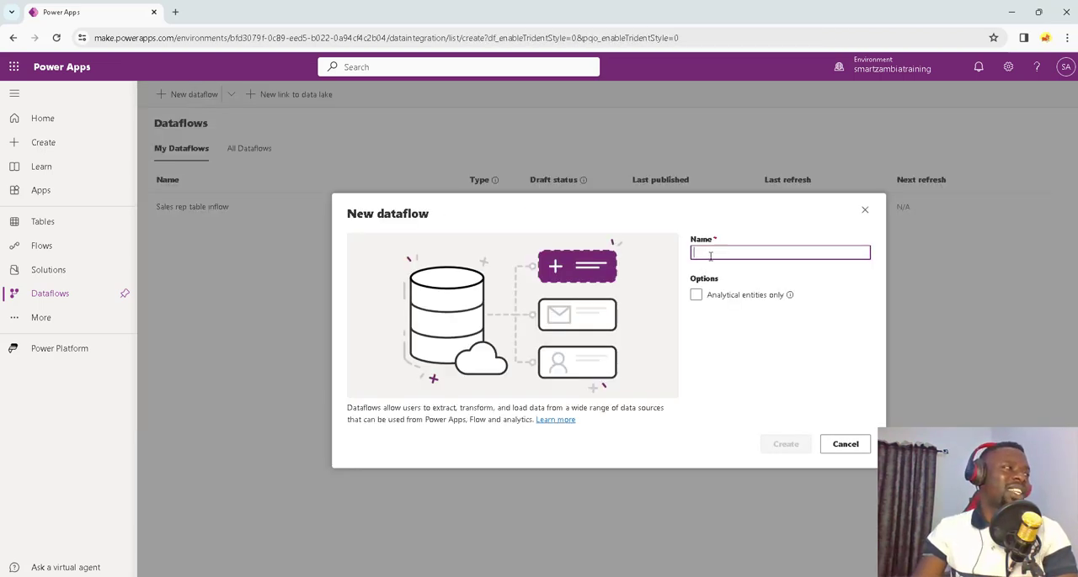
{"action": "type", "text": "customer"}
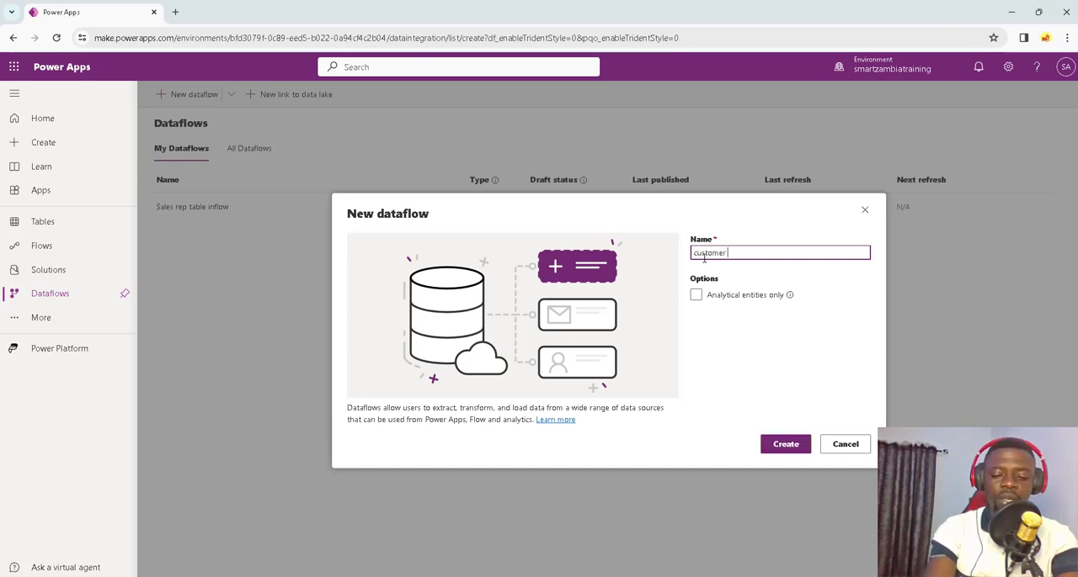
{"action": "type", "text": " record"}
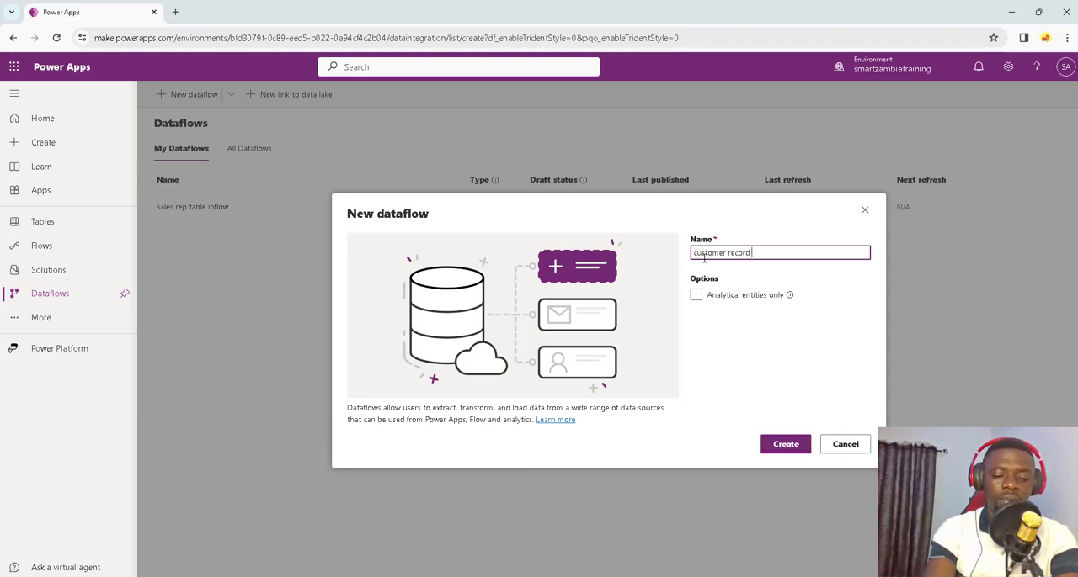
{"action": "type", "text": " onflo"}
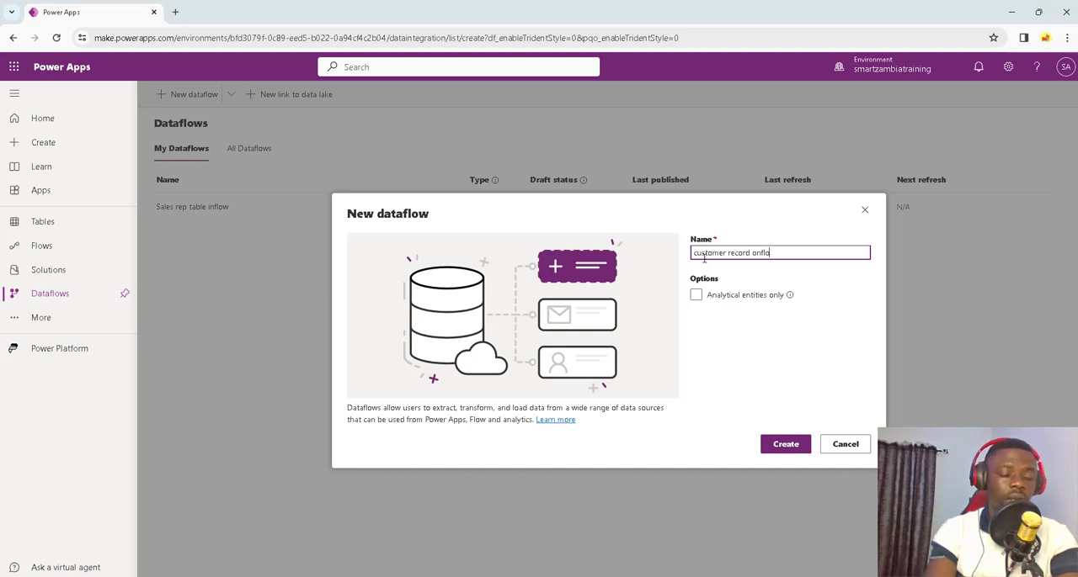
{"action": "key", "text": "BackSpace"}
{"action": "key", "text": "BackSpace"}
{"action": "key", "text": "BackSpace"}
{"action": "key", "text": "BackSpace"}
{"action": "key", "text": "BackSpace"}
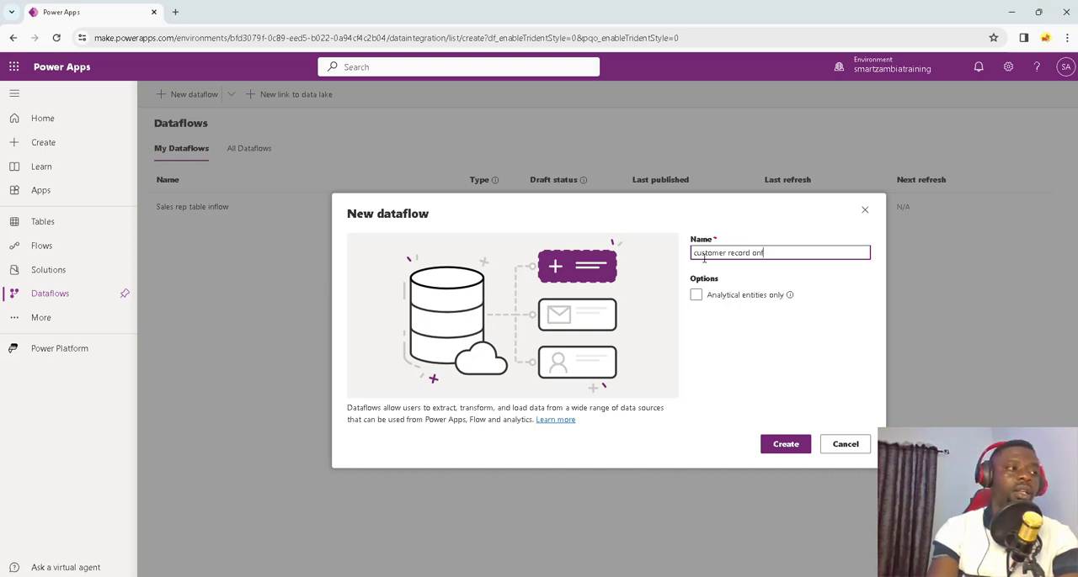
{"action": "type", "text": "ow"}
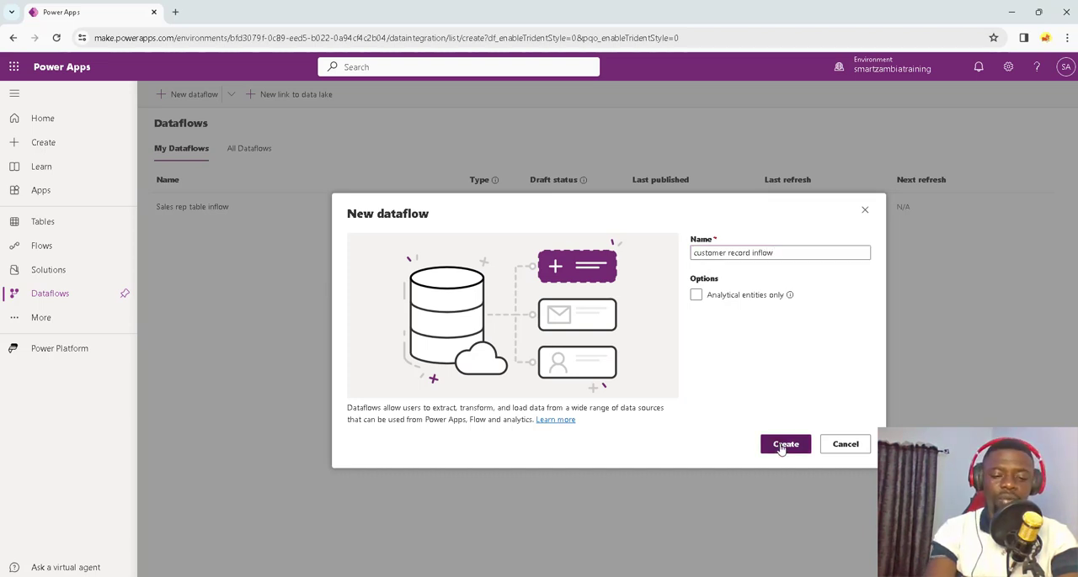
{"action": "left_click", "coordinate": [783, 446]}
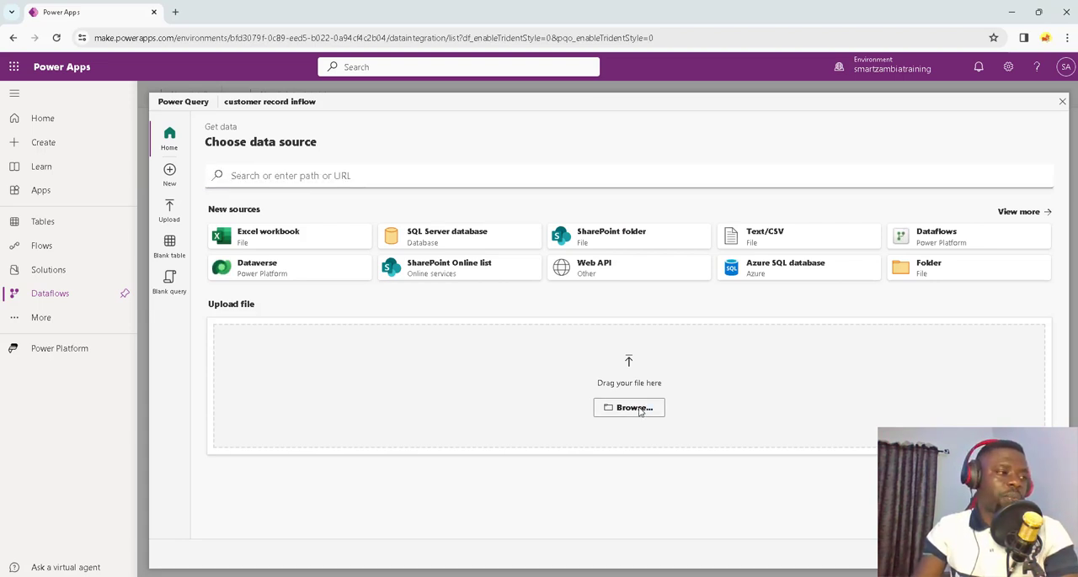
Step: Upload Customer table 1.xlsx as the data source, select Table1, and continue to the table mapping
{"action": "left_click", "coordinate": [640, 411]}
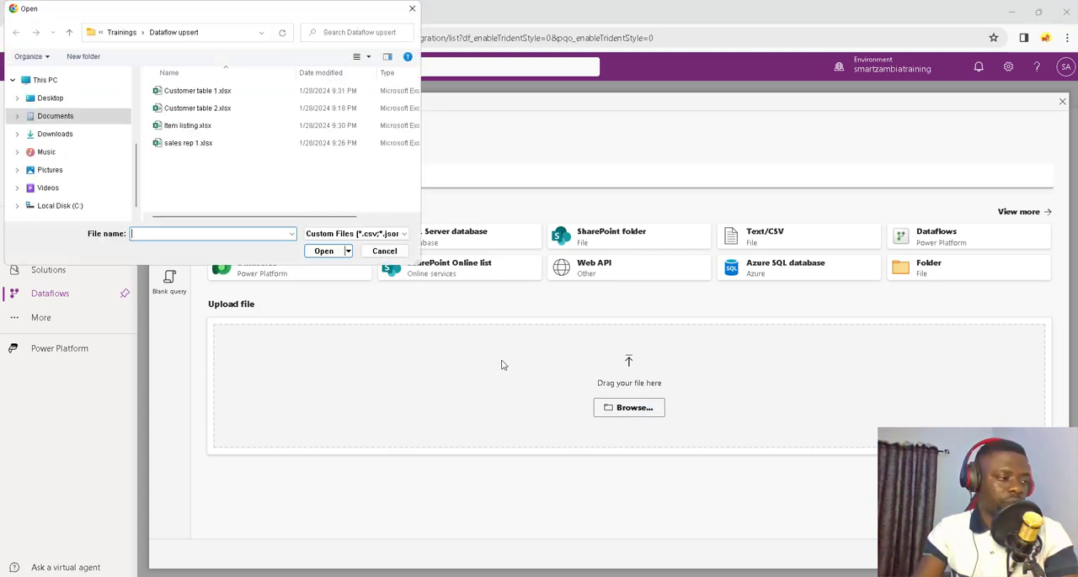
{"action": "left_click", "coordinate": [215, 98]}
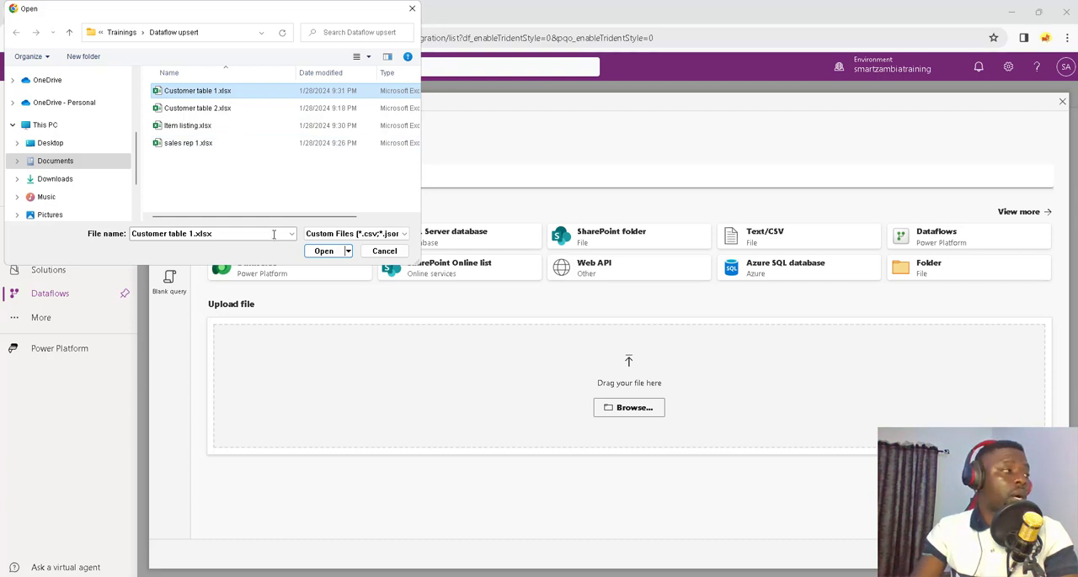
{"action": "left_click", "coordinate": [323, 254]}
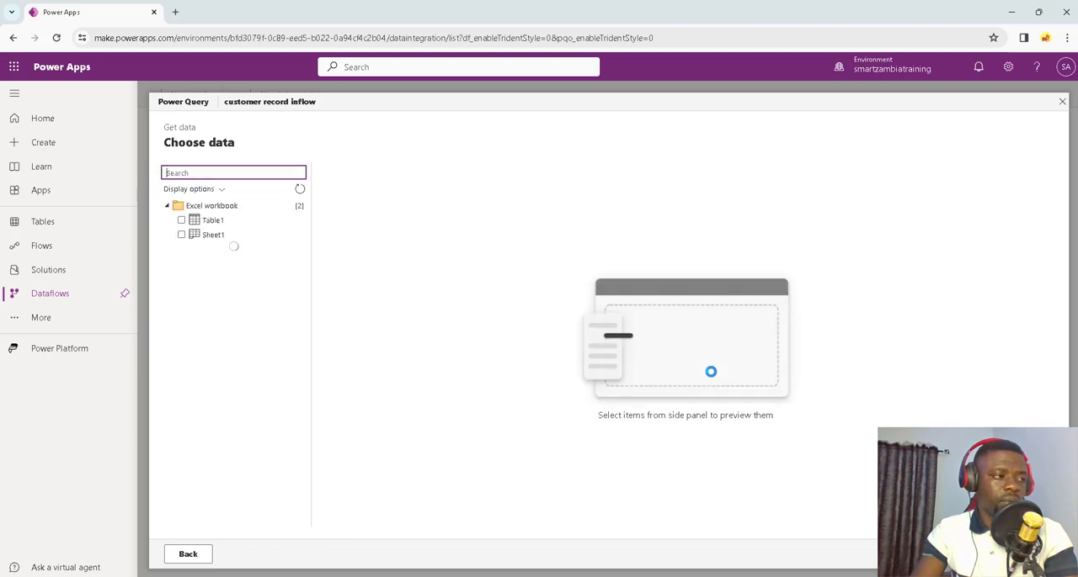
{"action": "left_click", "coordinate": [181, 220]}
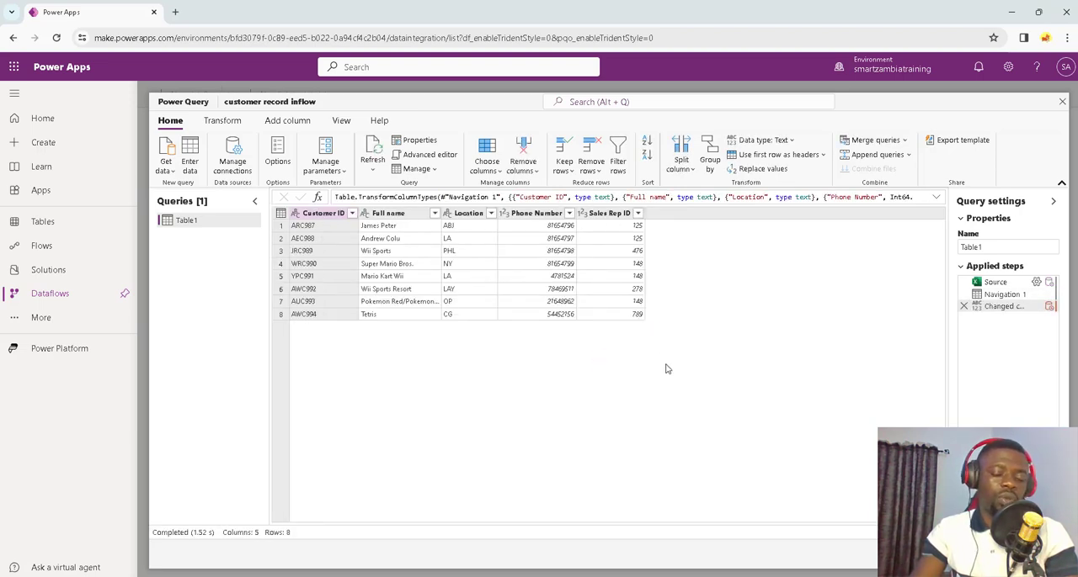
{"action": "left_click", "coordinate": [1029, 554]}
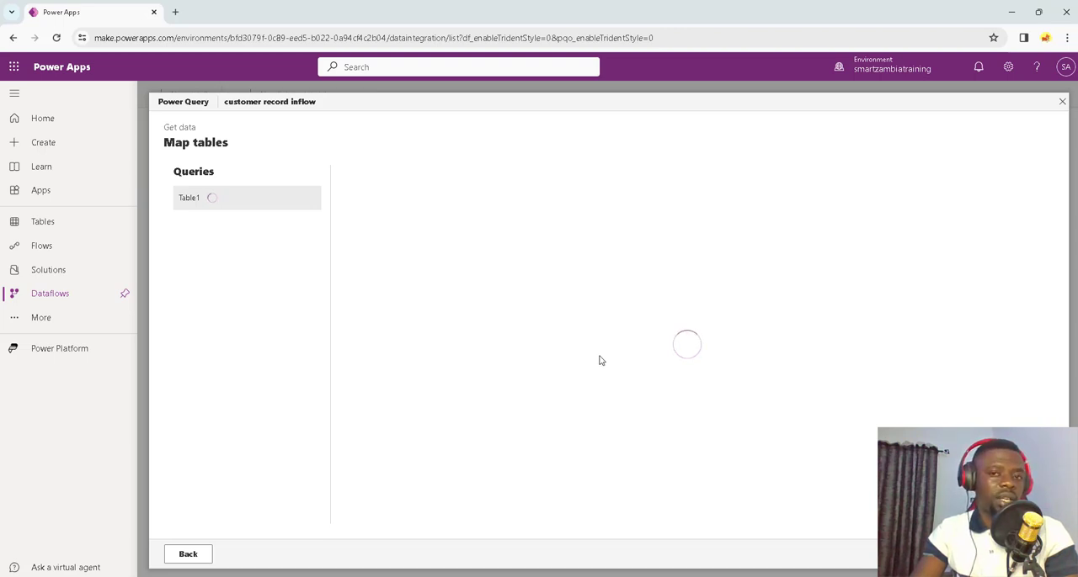
Step: Load the query into the existing table cred6_TableCustomerRecord and select Customer ID (cred6_CustomerID) as its key
{"action": "left_click", "coordinate": [378, 215]}
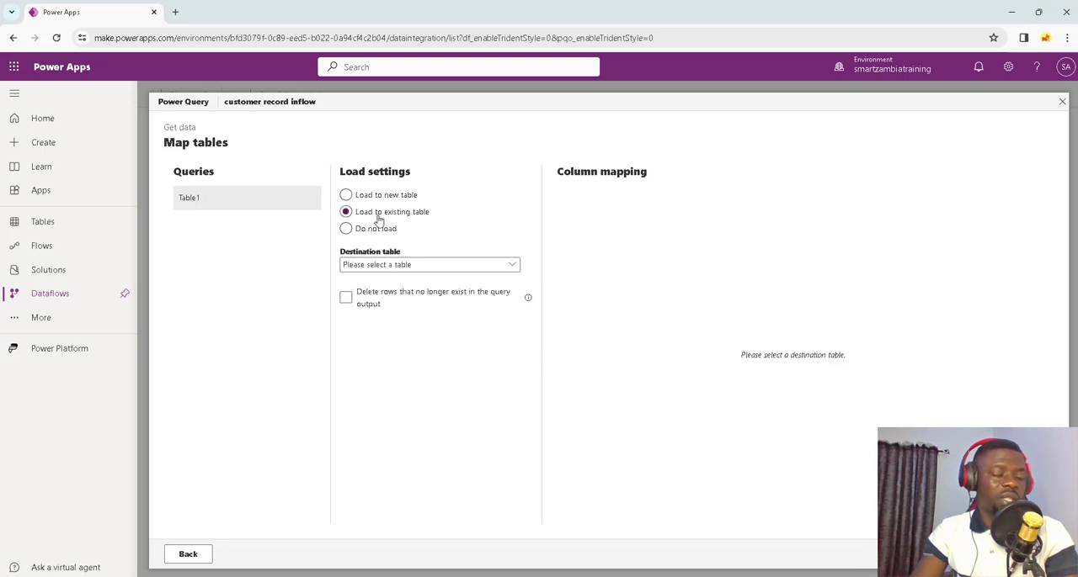
{"action": "left_click", "coordinate": [514, 270]}
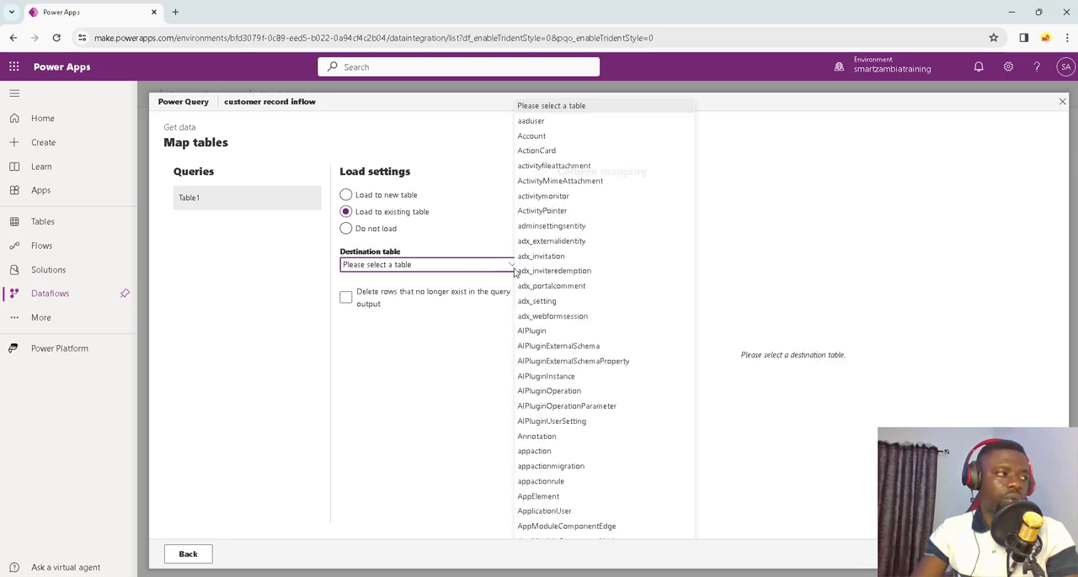
{"action": "scroll", "coordinate": [577, 332], "scroll_direction": "down", "scroll_amount": 10}
{"action": "scroll", "coordinate": [576, 337], "scroll_direction": "down", "scroll_amount": 10}
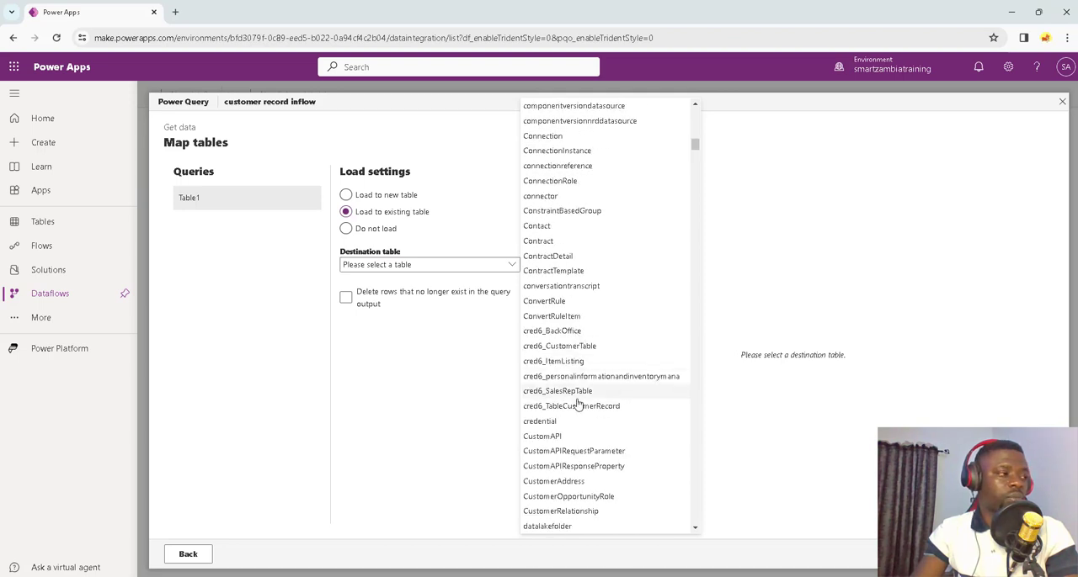
{"action": "left_click", "coordinate": [592, 407]}
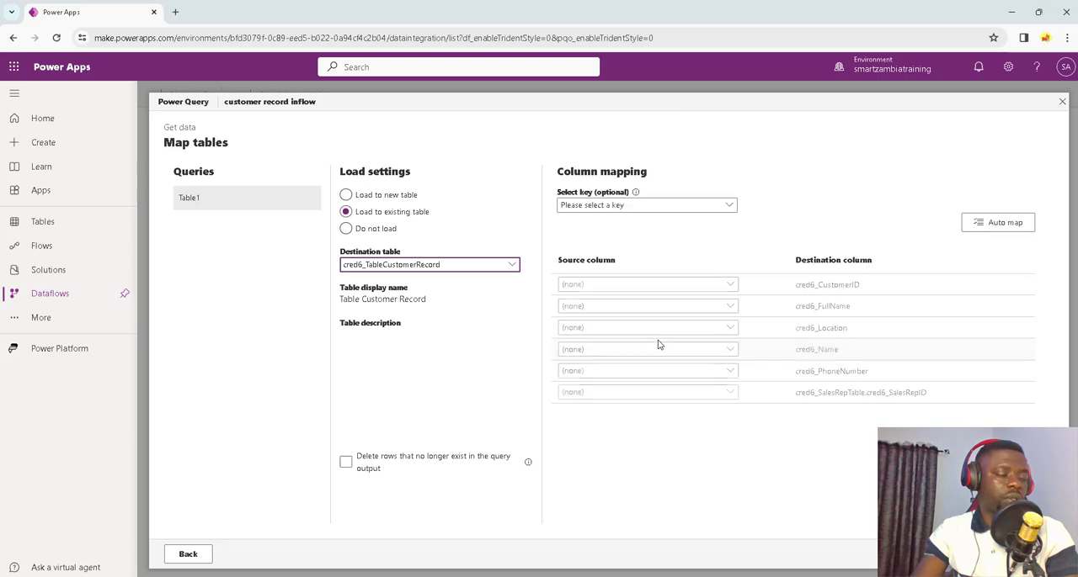
{"action": "left_click", "coordinate": [685, 205]}
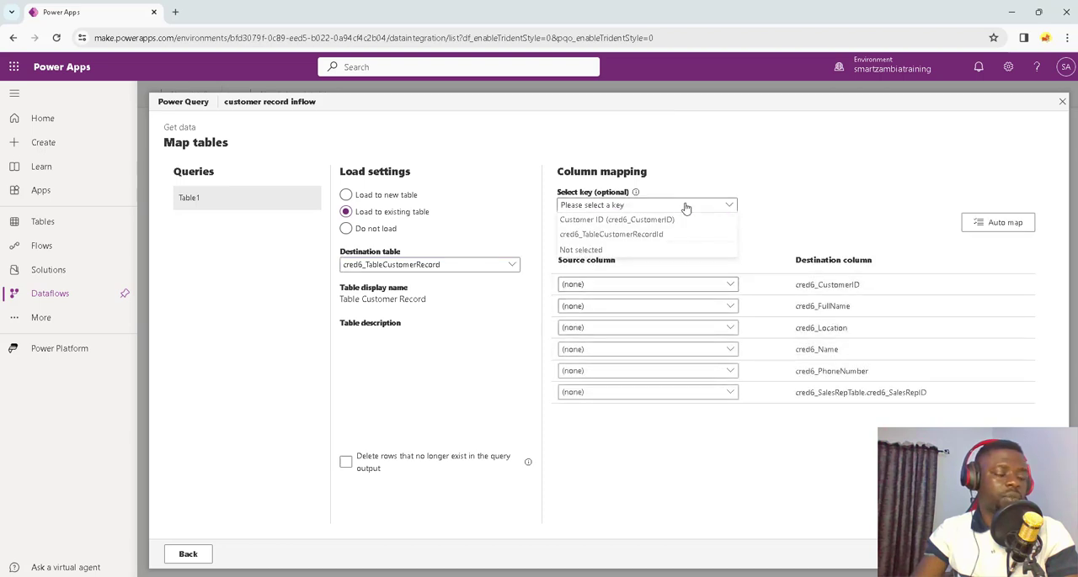
{"action": "left_click", "coordinate": [638, 222]}
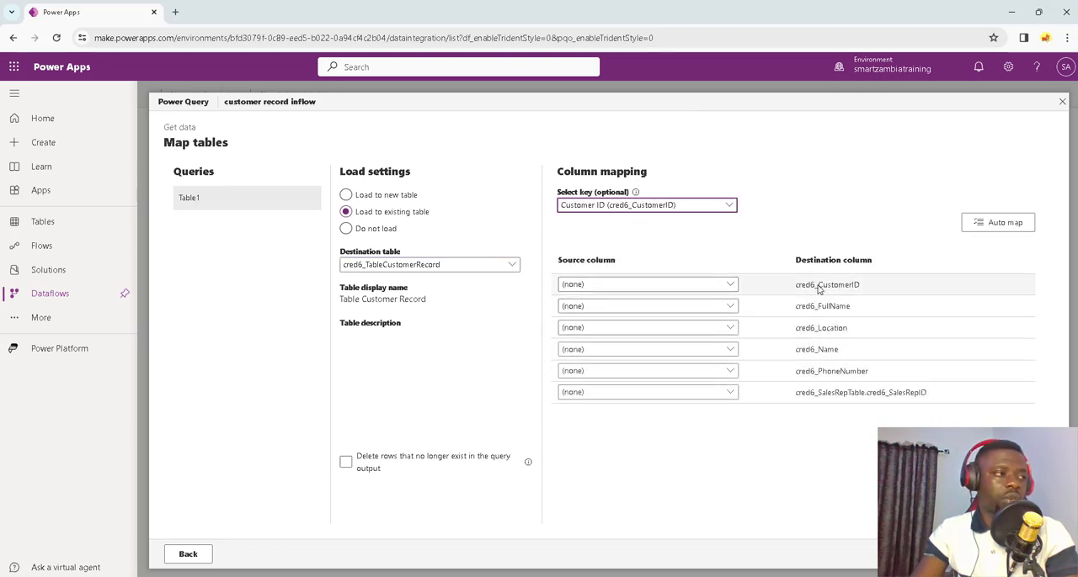
Step: Map Customer ID to cred6_CustomerID, Full name to cred6_FullName, and Location to cred6_Location
{"action": "left_click", "coordinate": [729, 283]}
{"action": "left_click", "coordinate": [693, 316]}
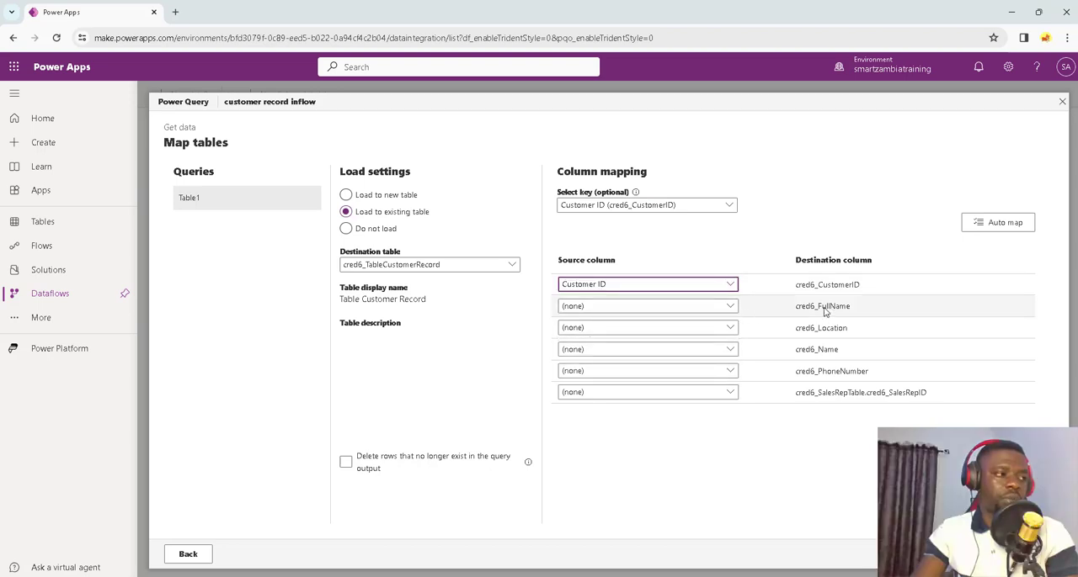
{"action": "left_click", "coordinate": [729, 307]}
{"action": "left_click", "coordinate": [684, 354]}
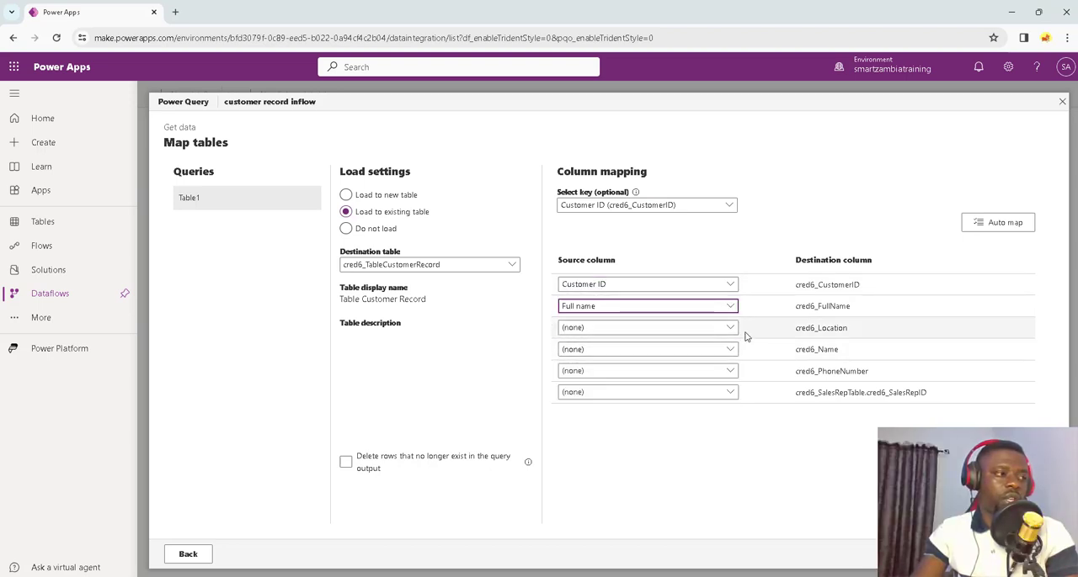
{"action": "left_click", "coordinate": [729, 327]}
{"action": "left_click", "coordinate": [665, 392]}
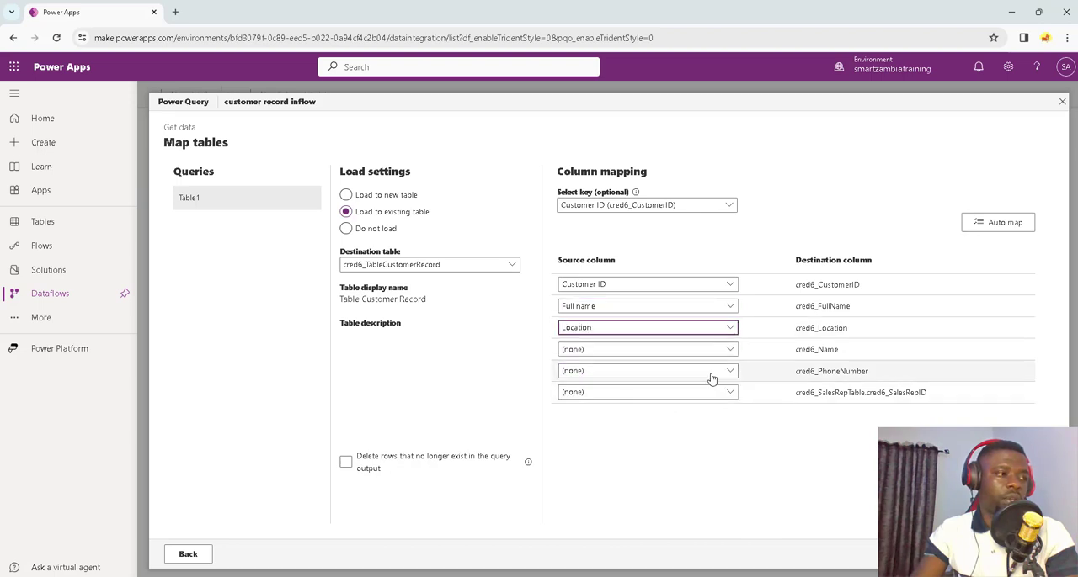
Step: Map Full name to cred6_Name, Phone Number to cred6_PhoneNumber, and Sales Rep ID to cred6_SalesRepTable.cred6_SalesRepID
{"action": "left_click", "coordinate": [729, 350]}
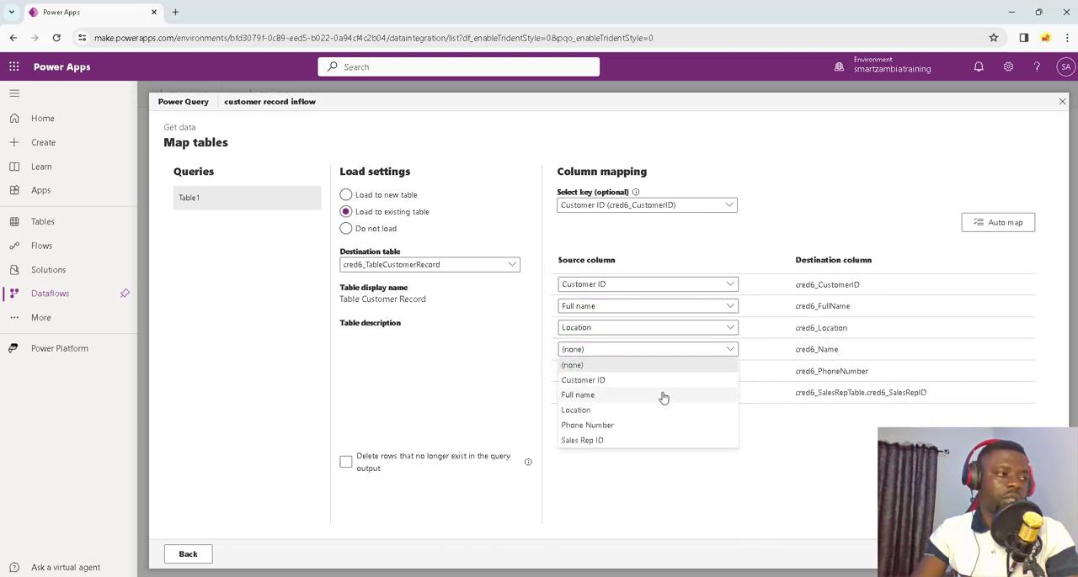
{"action": "left_click", "coordinate": [665, 396]}
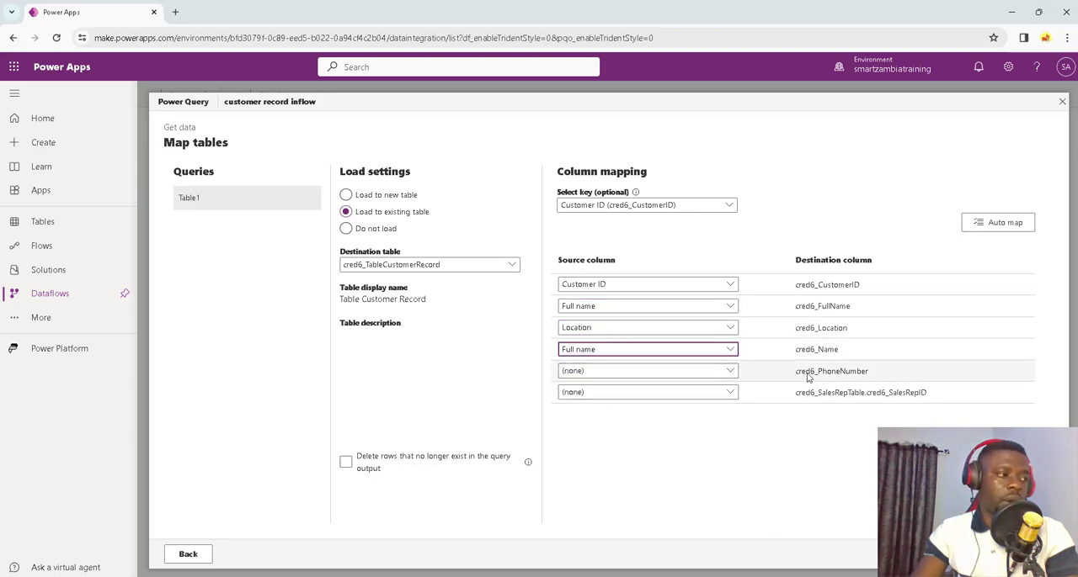
{"action": "left_click", "coordinate": [723, 375]}
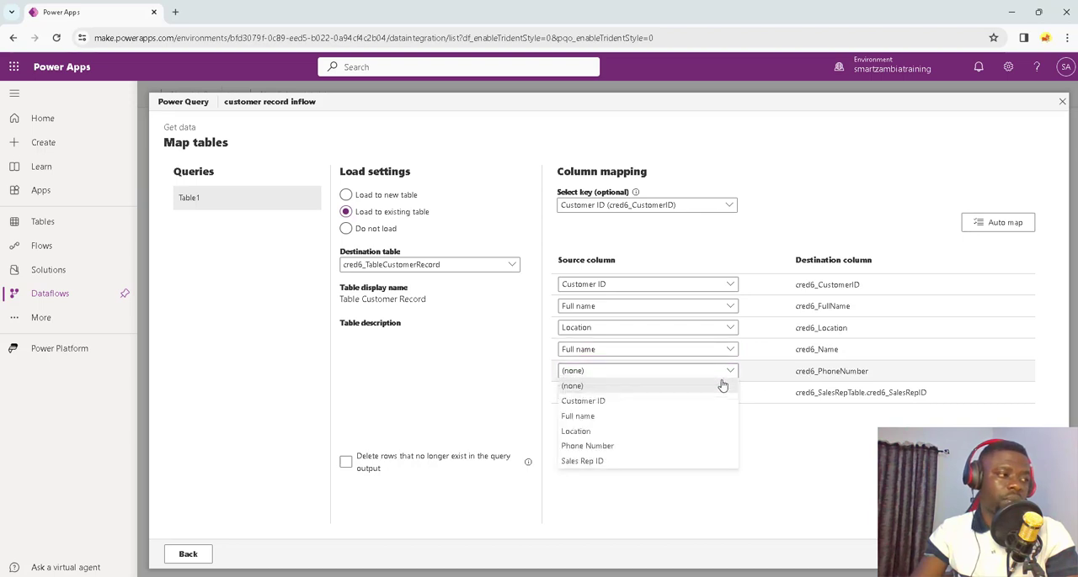
{"action": "left_click", "coordinate": [663, 449]}
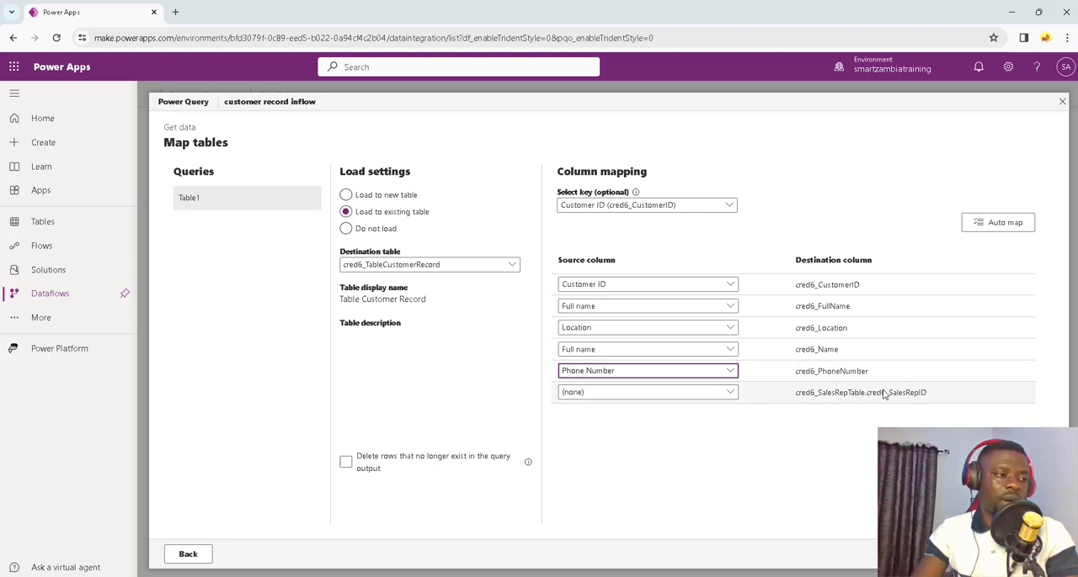
{"action": "left_click", "coordinate": [729, 395]}
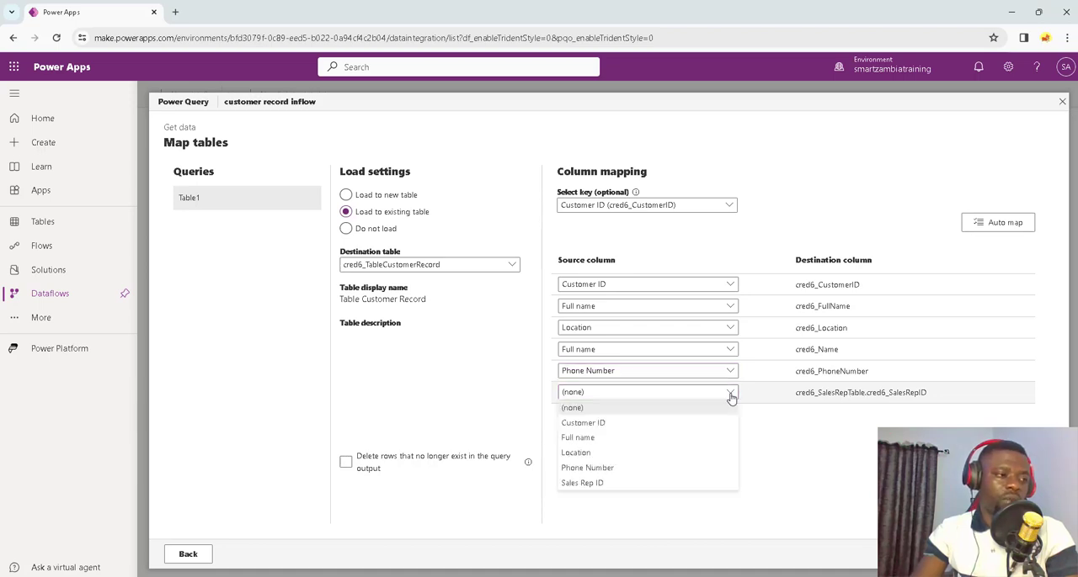
{"action": "left_click", "coordinate": [635, 486]}
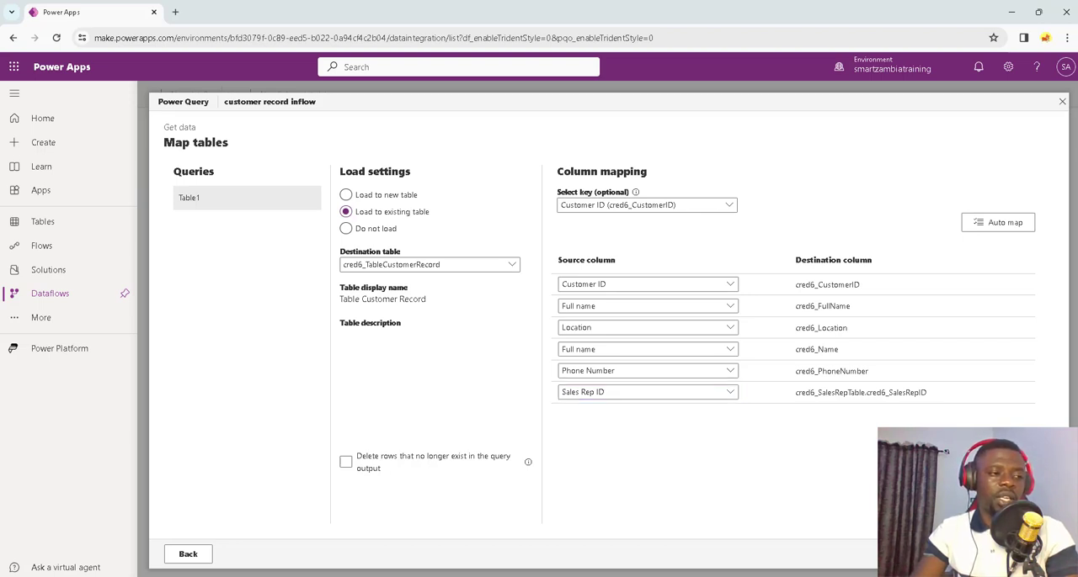
Step: Keep the customer record inflow dataflow on manual refresh and publish it
{"action": "left_click", "coordinate": [1029, 554]}
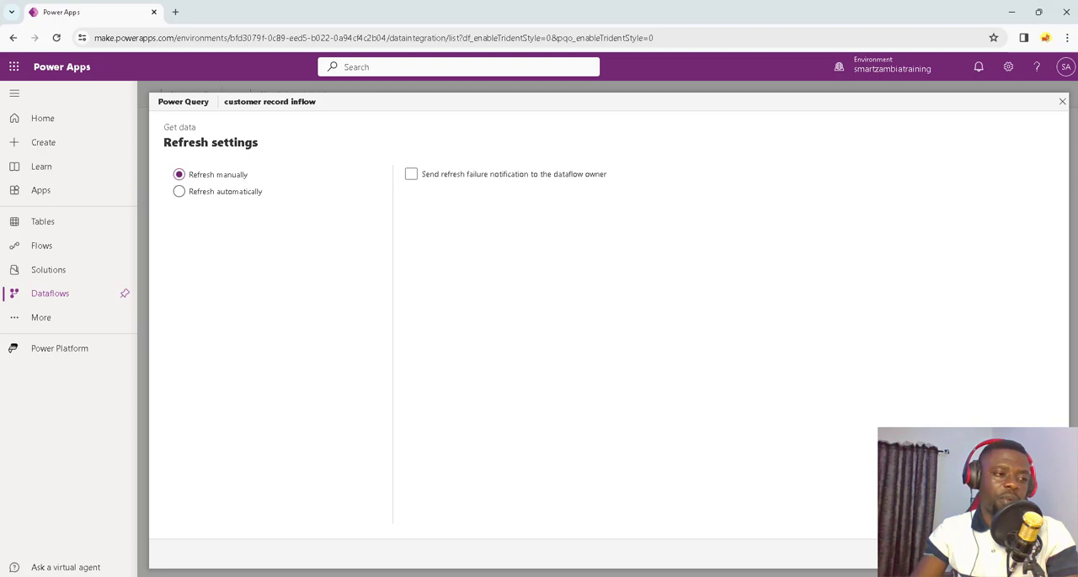
{"action": "left_click", "coordinate": [1029, 554]}
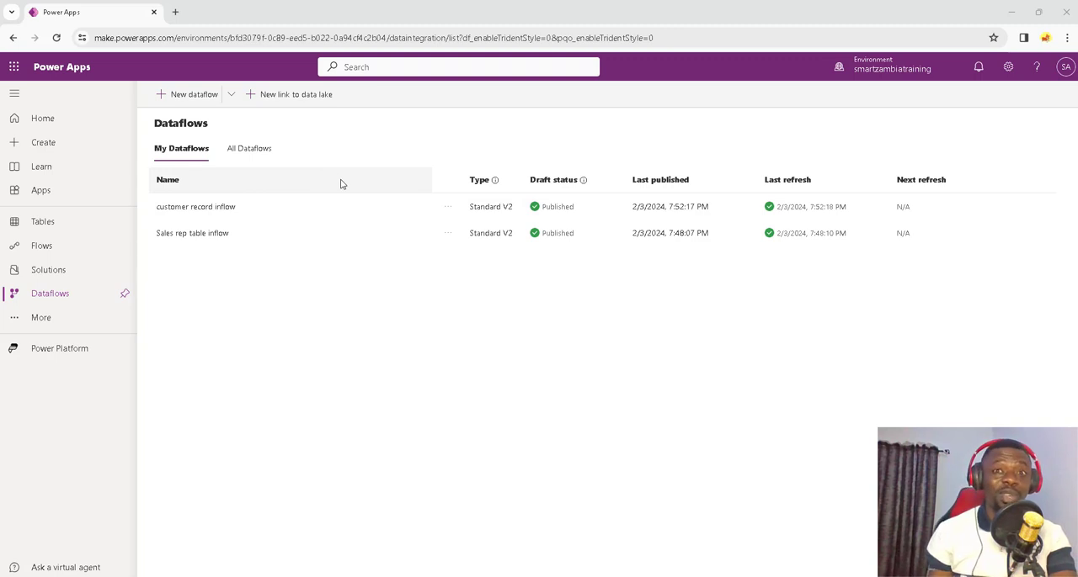
Step: Check the refresh history of the customer record inflow dataflow and the details of its run
{"action": "left_click", "coordinate": [450, 211]}
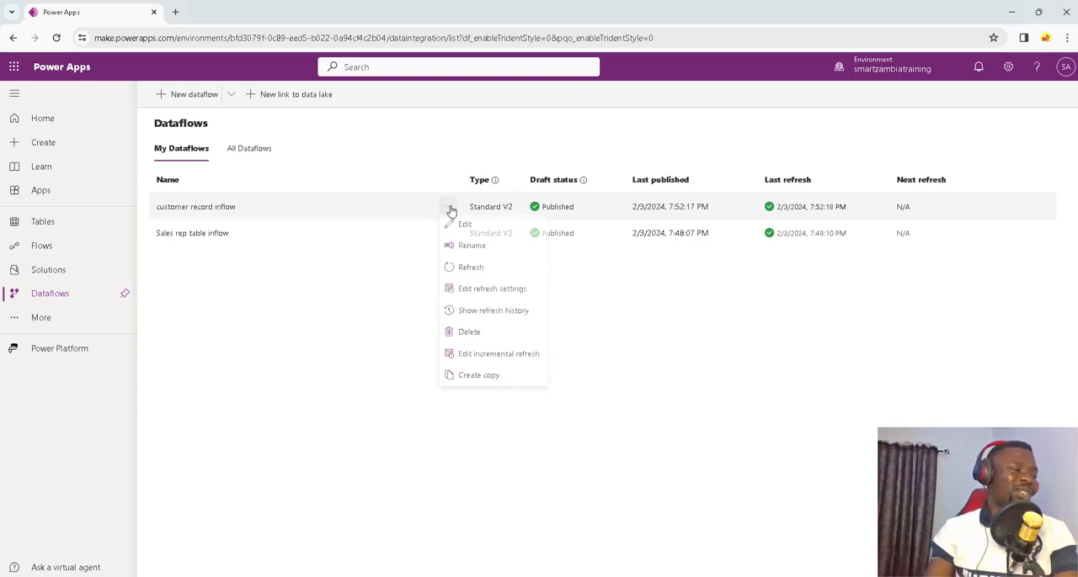
{"action": "left_click", "coordinate": [498, 314]}
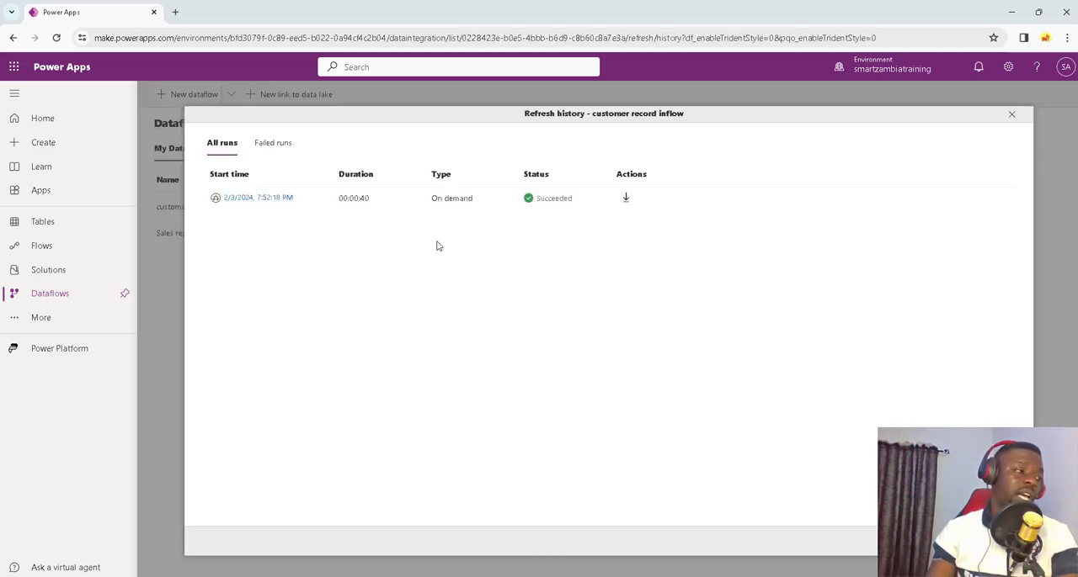
{"action": "left_click", "coordinate": [278, 200]}
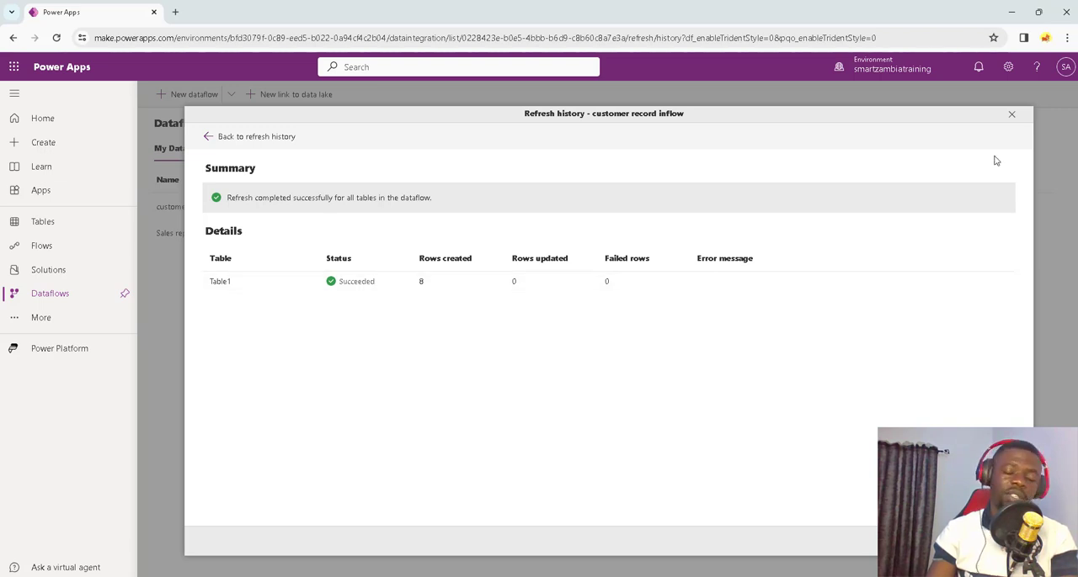
{"action": "left_click", "coordinate": [1011, 113]}
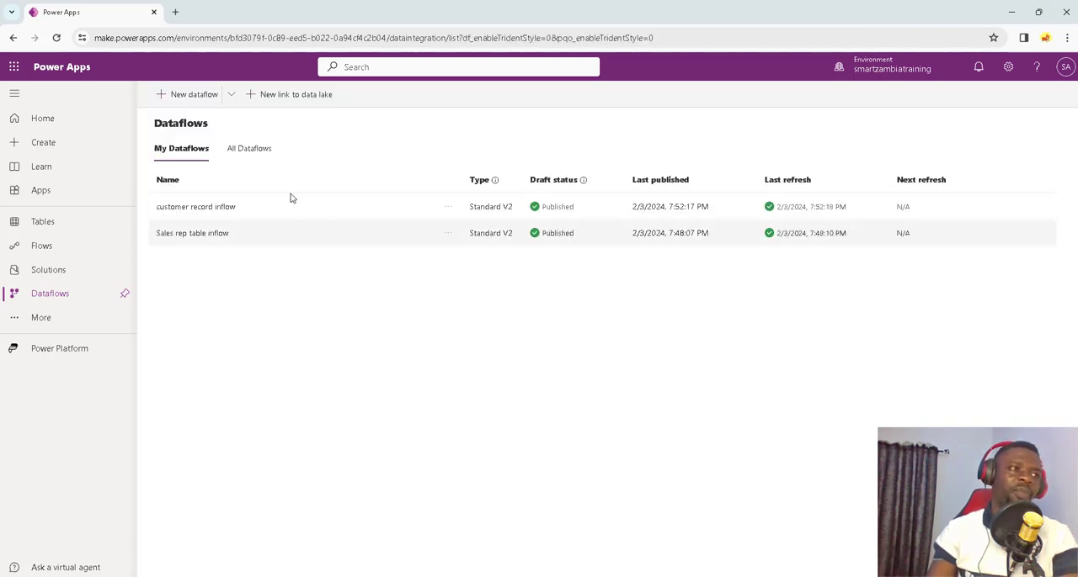
Step: Create a new dataflow named Iteming listing
{"action": "left_click", "coordinate": [204, 99]}
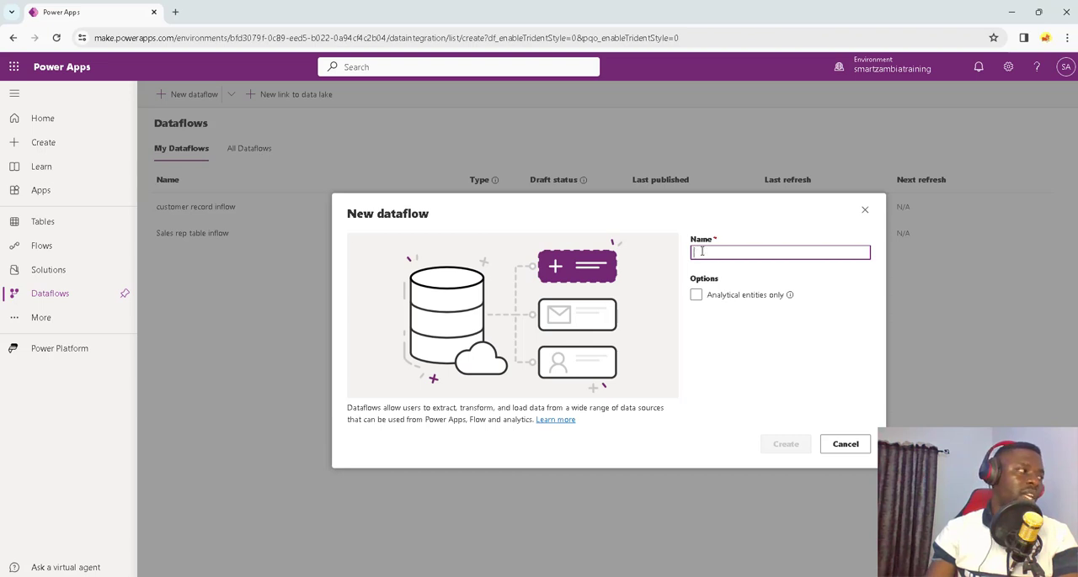
{"action": "type", "text": "iteming i"}
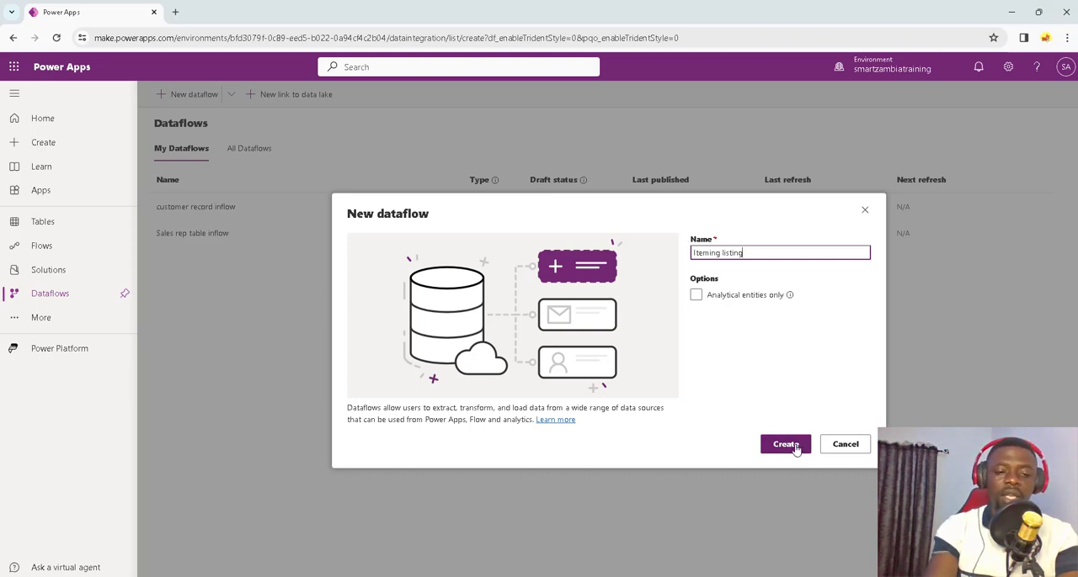
{"action": "left_click", "coordinate": [792, 444]}
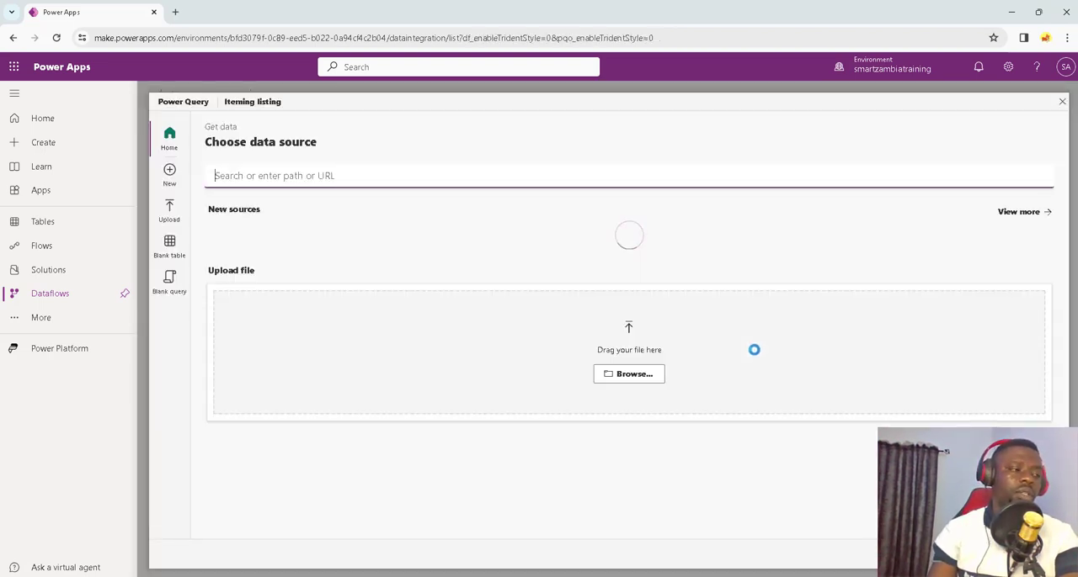
Step: Upload Item listing.xlsx as the data source, select Sheet1, and continue to the table mapping
{"action": "left_click", "coordinate": [635, 409]}
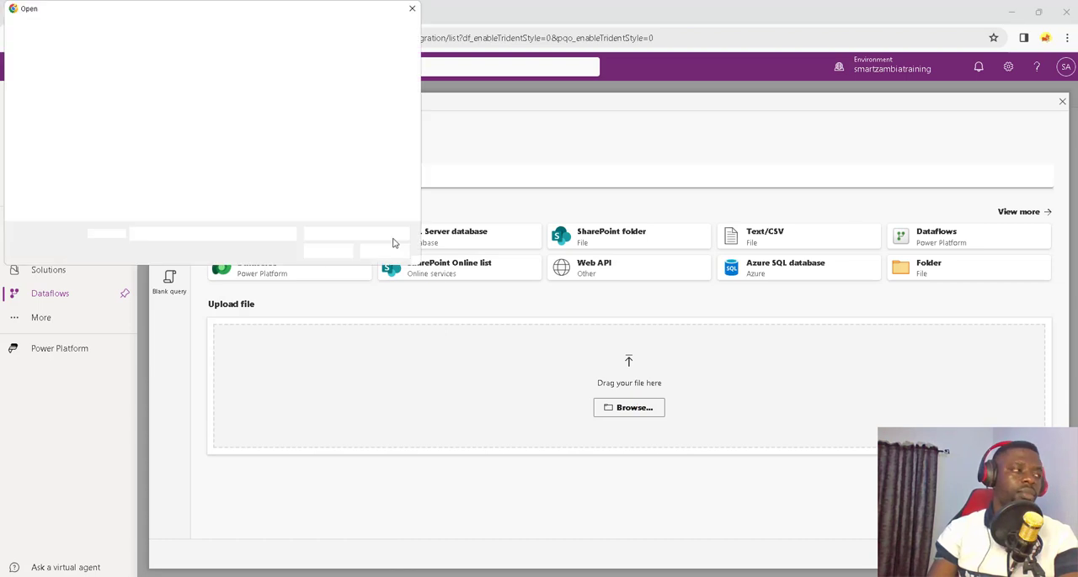
{"action": "left_click", "coordinate": [189, 126]}
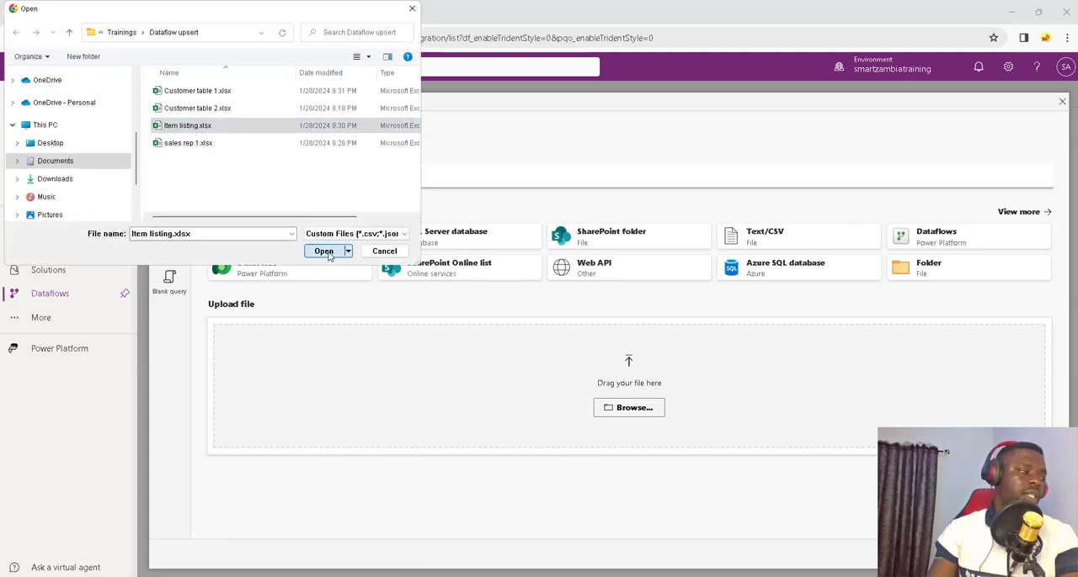
{"action": "left_click", "coordinate": [323, 251]}
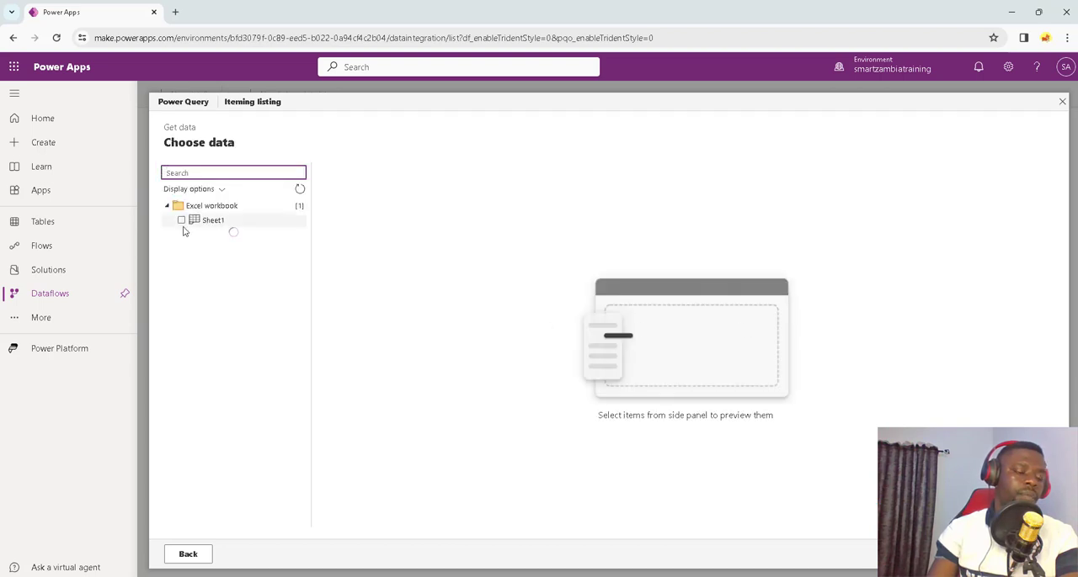
{"action": "left_click", "coordinate": [181, 219]}
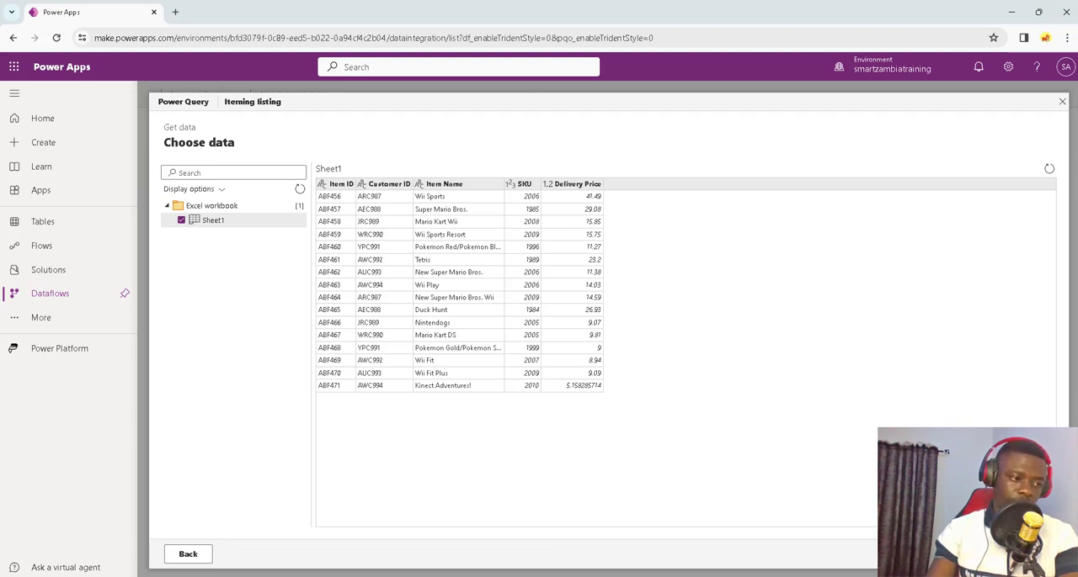
{"action": "left_click", "coordinate": [1017, 554]}
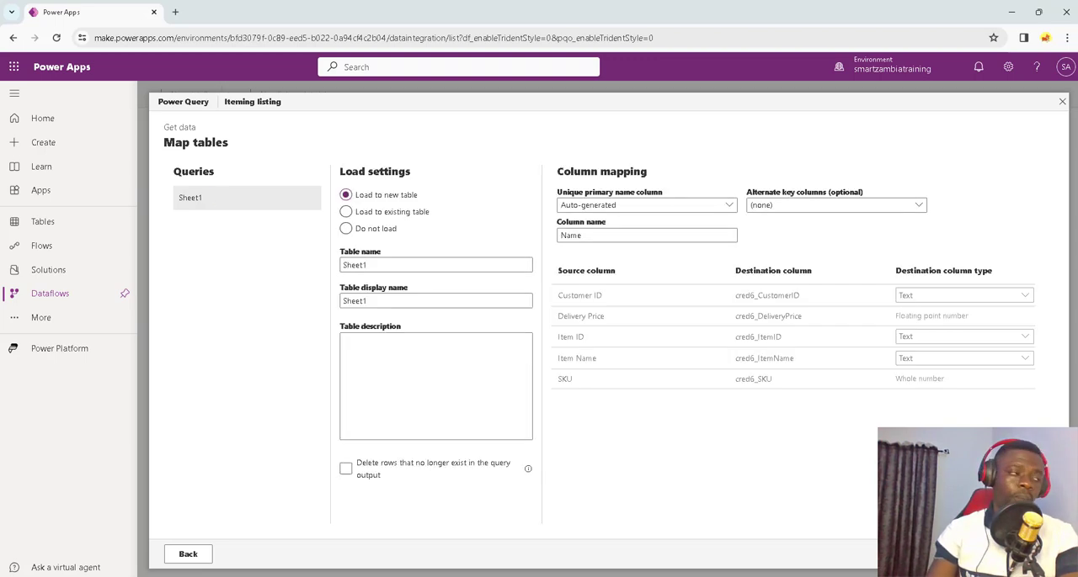
Step: Load Sheet1 to the existing cred6_ItemListing table, using Item ID (cred6_ItemID) as the key
{"action": "left_click", "coordinate": [370, 216]}
{"action": "left_click", "coordinate": [401, 268]}
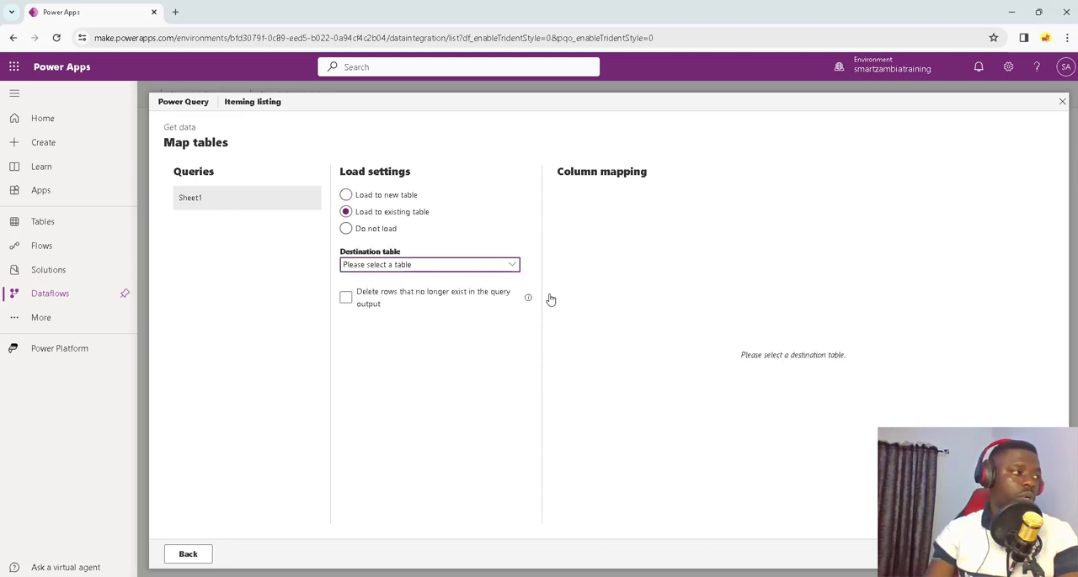
{"action": "scroll", "coordinate": [578, 314], "scroll_direction": "down", "scroll_amount": 12}
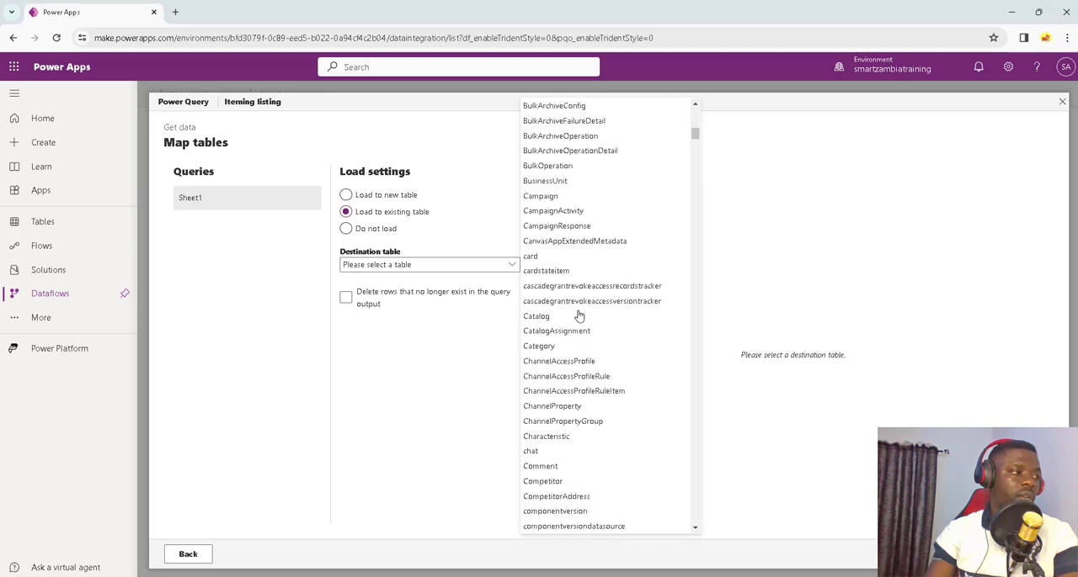
{"action": "scroll", "coordinate": [578, 314], "scroll_direction": "down", "scroll_amount": 3}
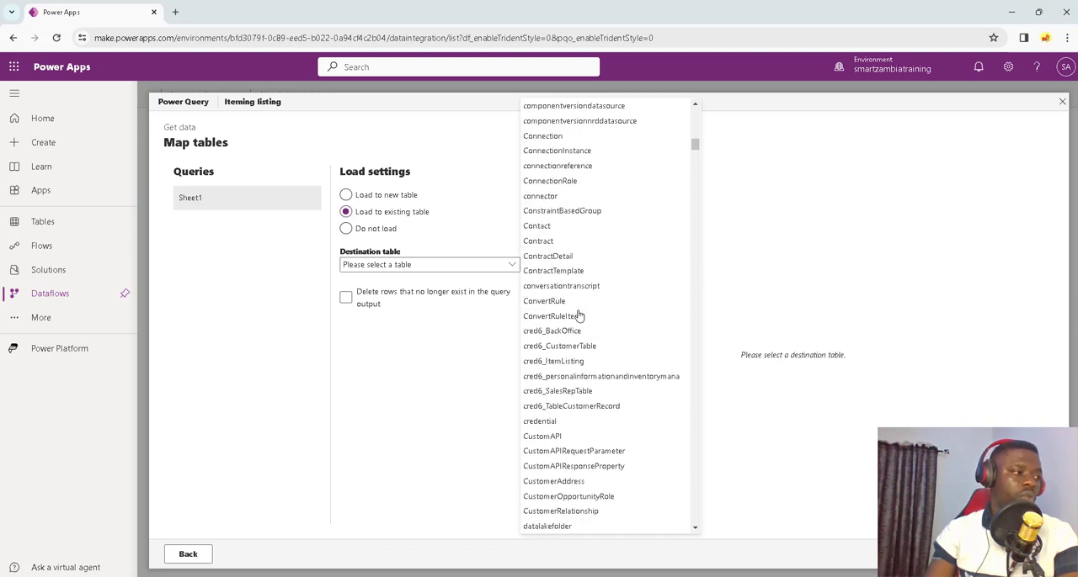
{"action": "left_click", "coordinate": [571, 362]}
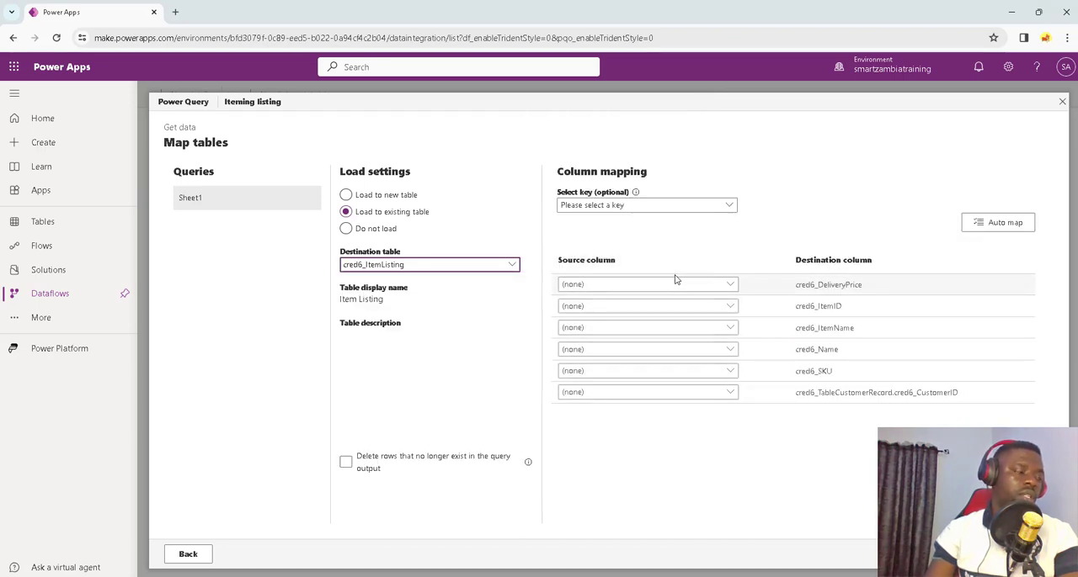
{"action": "left_click", "coordinate": [661, 207]}
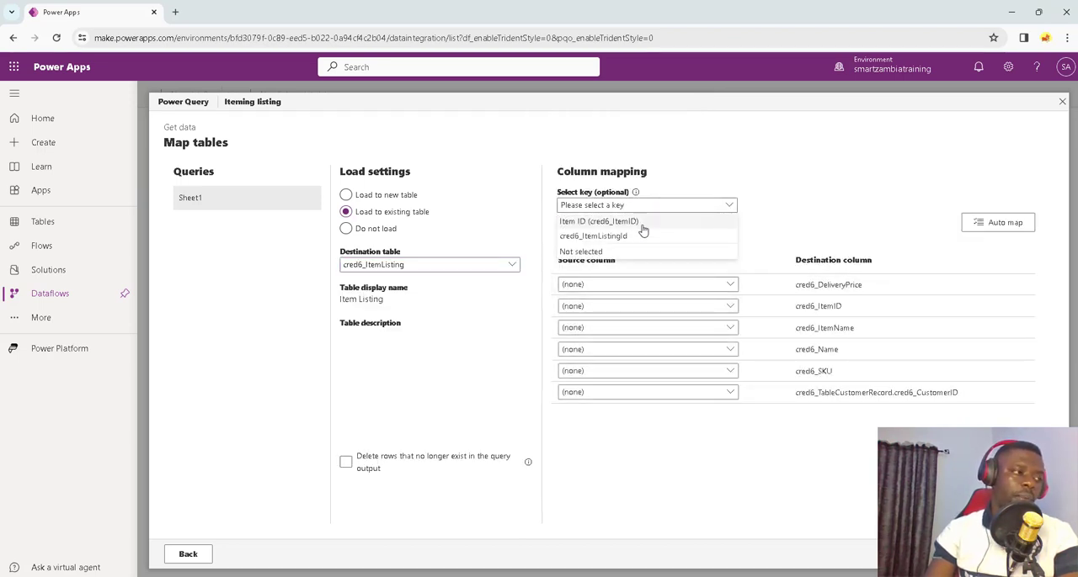
{"action": "left_click", "coordinate": [643, 223]}
Step: Map the Delivery Price, Item ID and Item Name source columns to cred6_DeliveryPrice, cred6_ItemID and cred6_ItemName
{"action": "left_click", "coordinate": [725, 284]}
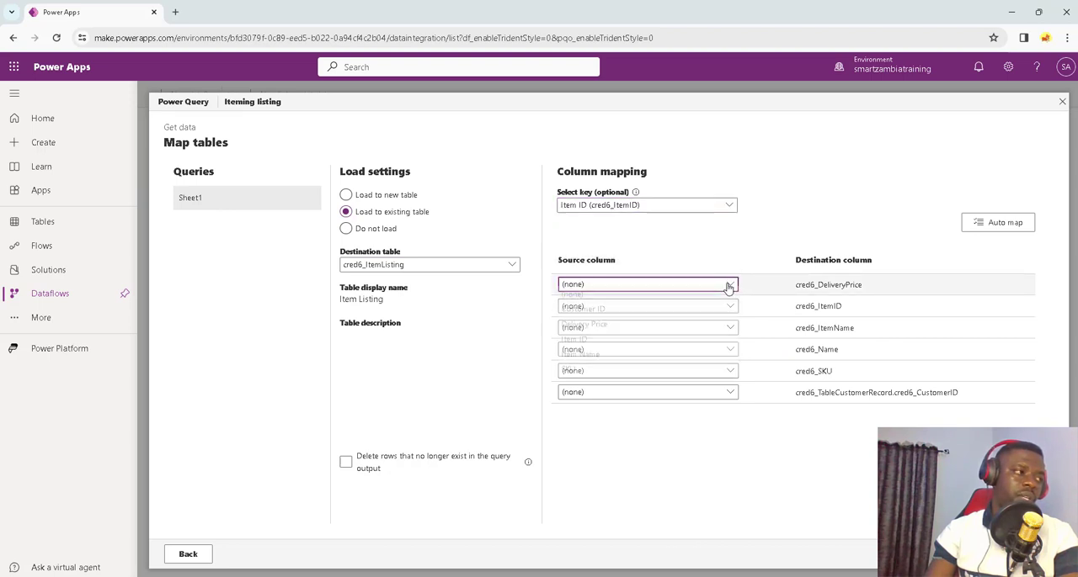
{"action": "left_click", "coordinate": [655, 331]}
{"action": "left_click", "coordinate": [714, 306]}
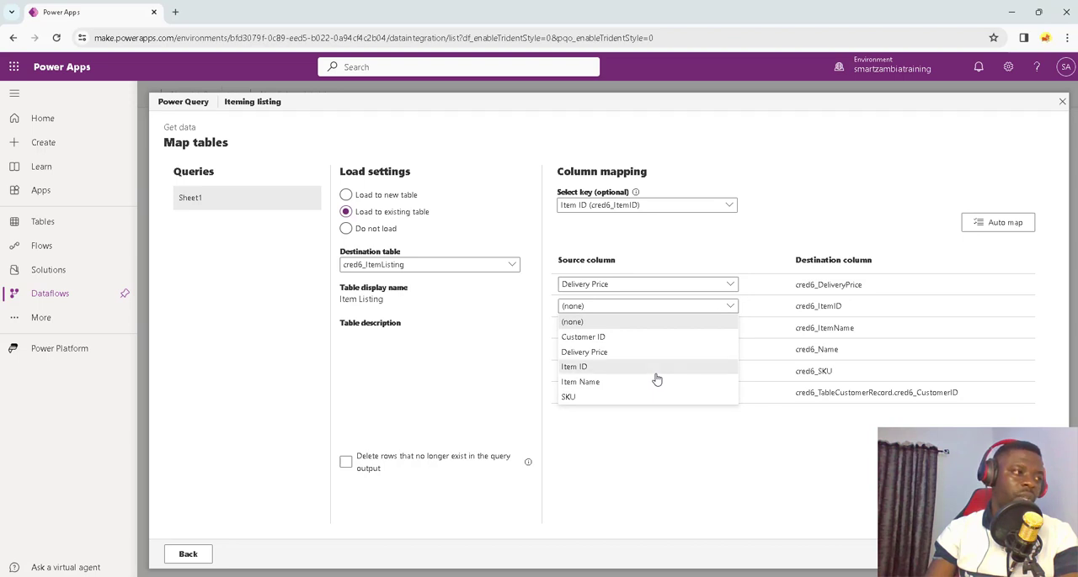
{"action": "left_click", "coordinate": [657, 369]}
{"action": "left_click", "coordinate": [724, 329]}
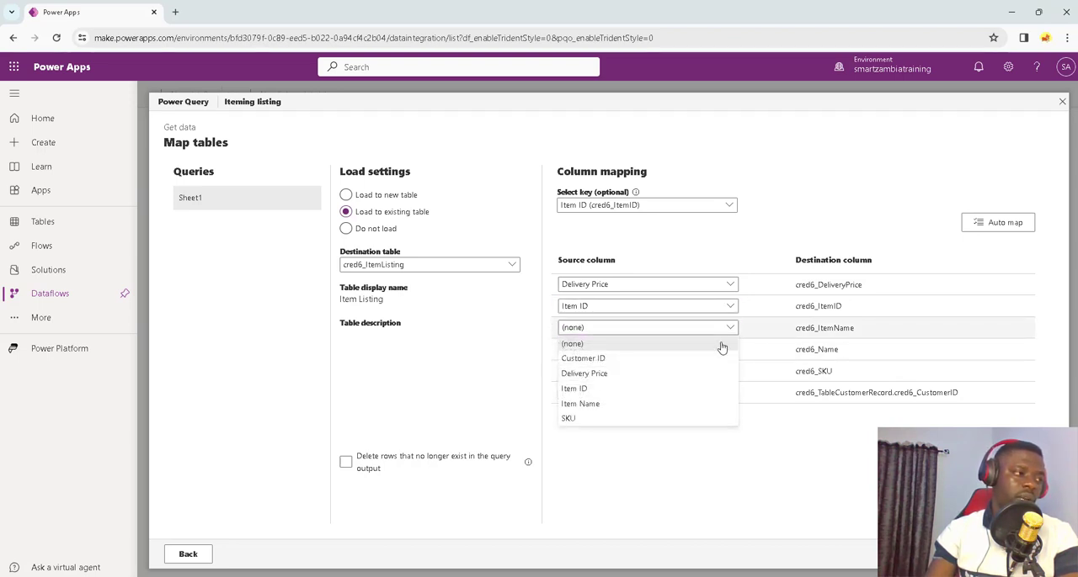
{"action": "left_click", "coordinate": [639, 406]}
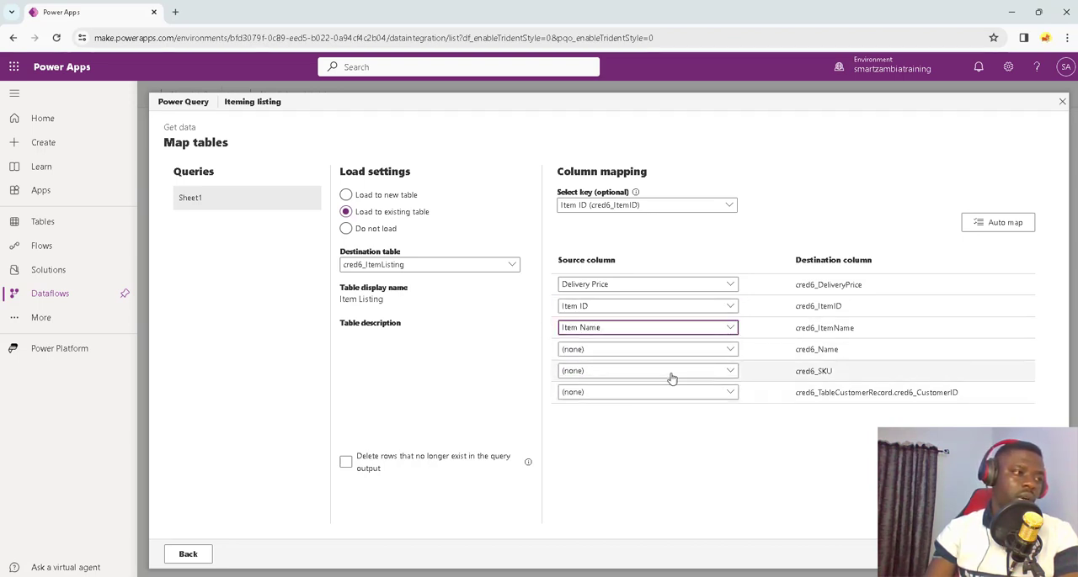
Step: Map Item Name to cred6_Name, SKU to cred6_SKU and Customer ID to cred6_TableCustomerRecord.cred6_CustomerID, and publish the dataflow
{"action": "left_click", "coordinate": [734, 352]}
{"action": "left_click", "coordinate": [637, 426]}
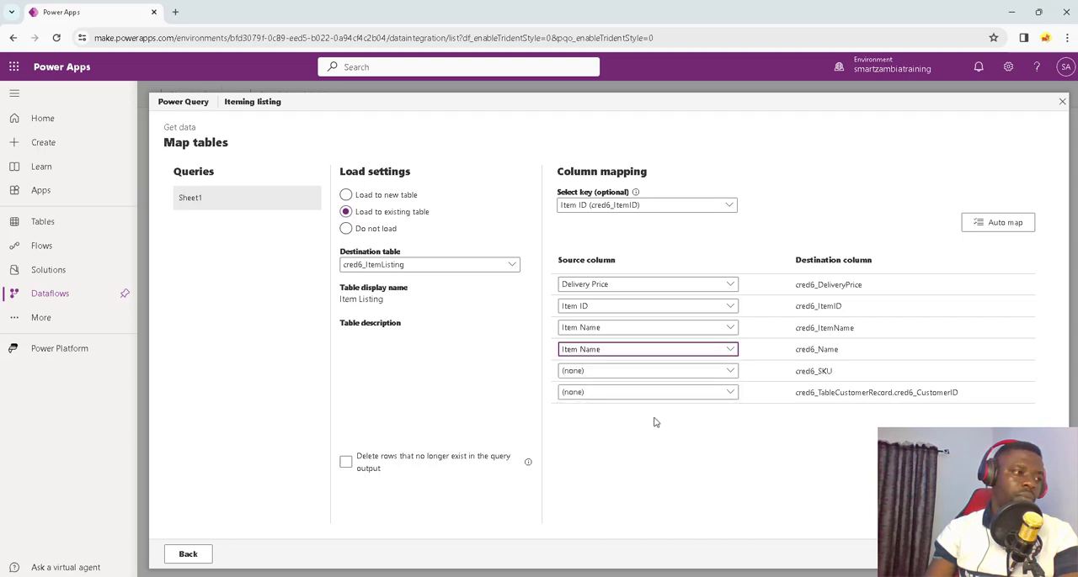
{"action": "left_click", "coordinate": [733, 372]}
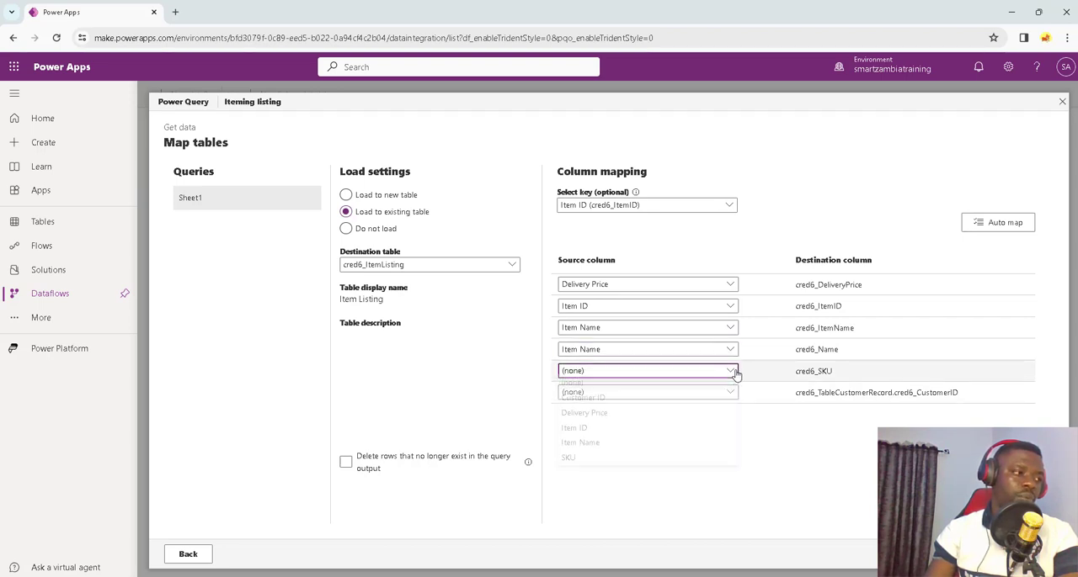
{"action": "left_click", "coordinate": [637, 459]}
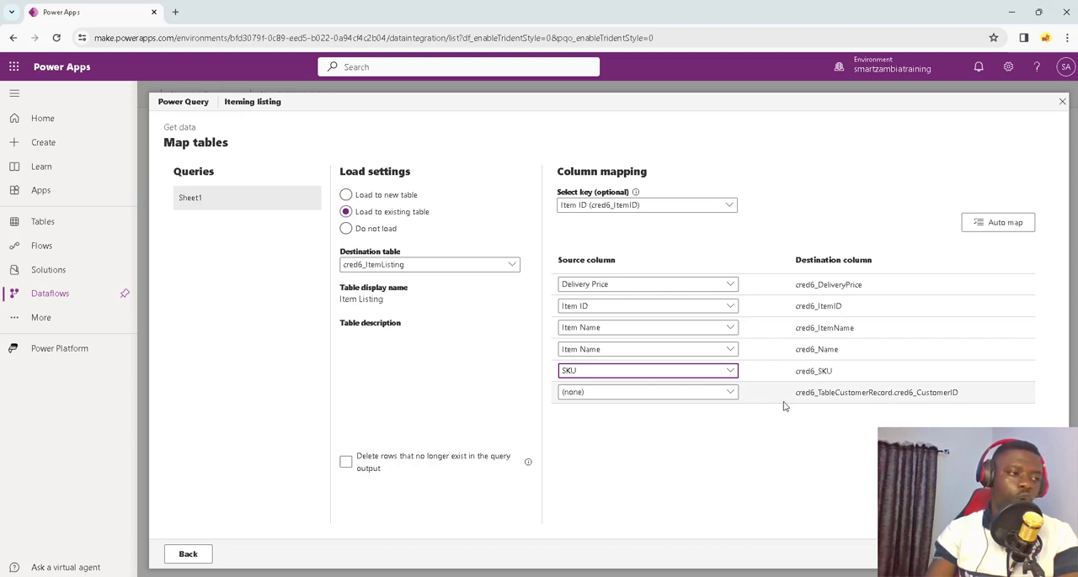
{"action": "left_click", "coordinate": [733, 393]}
{"action": "left_click", "coordinate": [645, 425]}
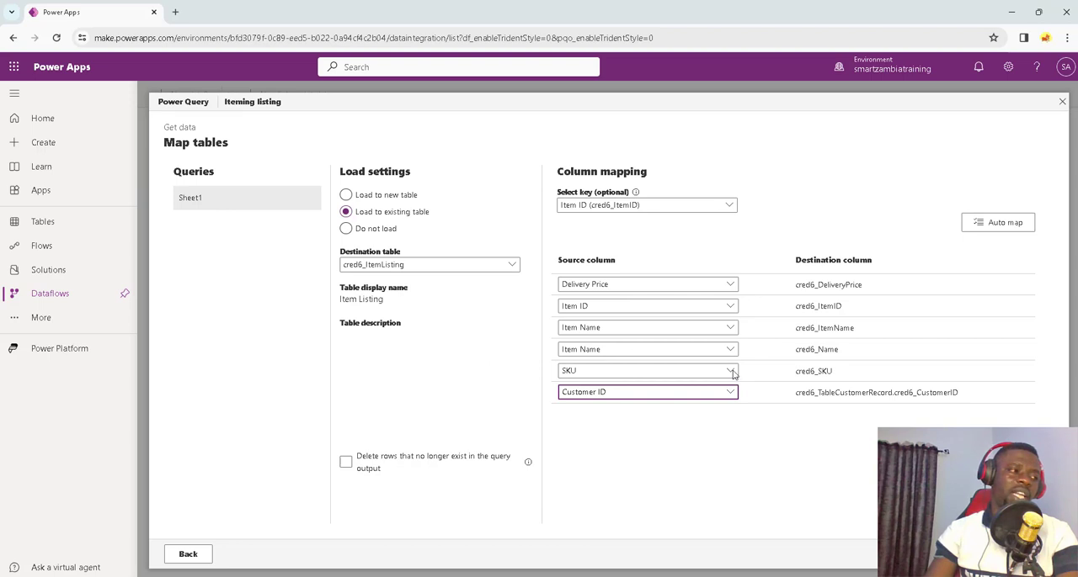
{"action": "left_click", "coordinate": [1029, 554]}
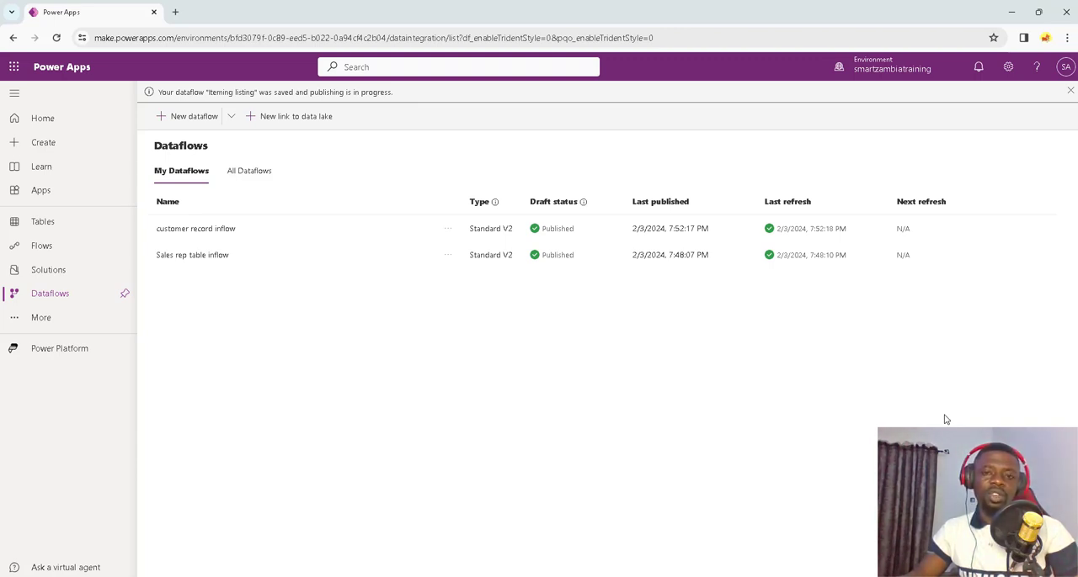
Step: Open the smartzambiatraining Dynamics 365 environment in a new browser tab
{"action": "left_click", "coordinate": [176, 12]}
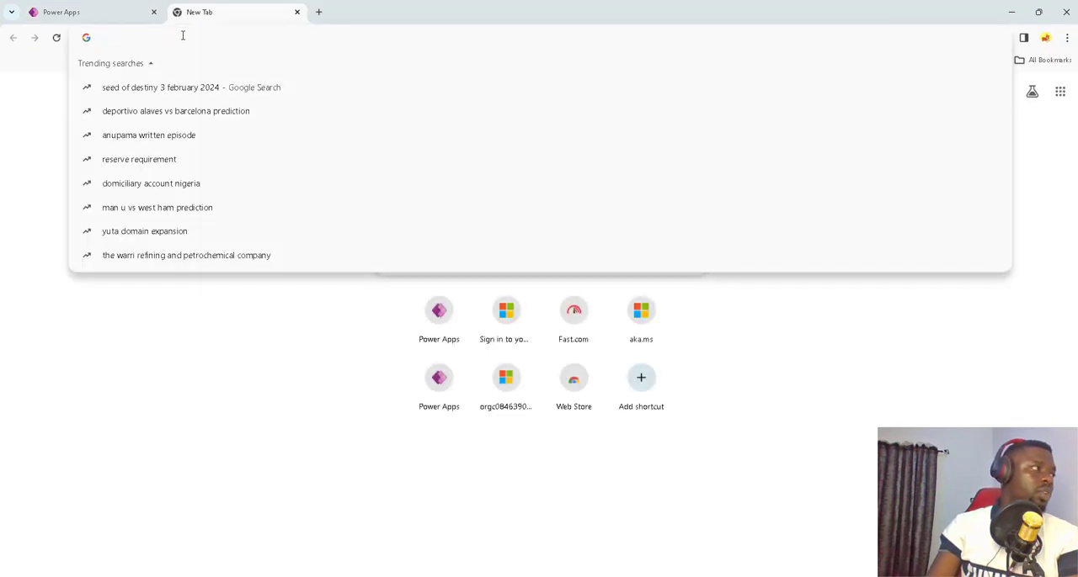
{"action": "type", "text": "sam"}
{"action": "key", "text": "BackSpace"}
{"action": "key", "text": "BackSpace"}
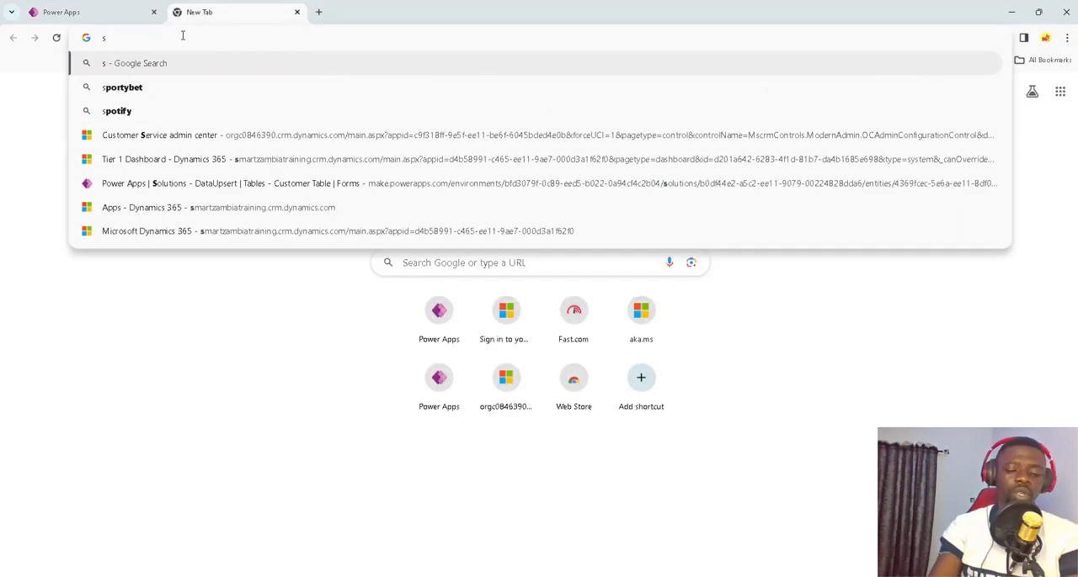
{"action": "type", "text": "ma"}
{"action": "key", "text": "Return"}
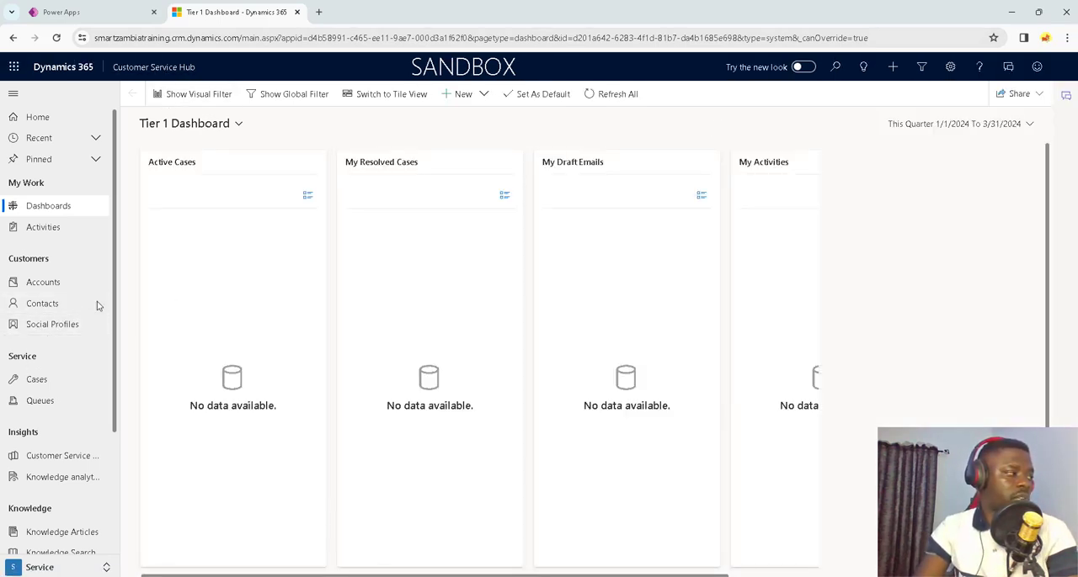
Step: Open the Customer Service Hub app in the app designer from the list of published apps
{"action": "left_click", "coordinate": [163, 69]}
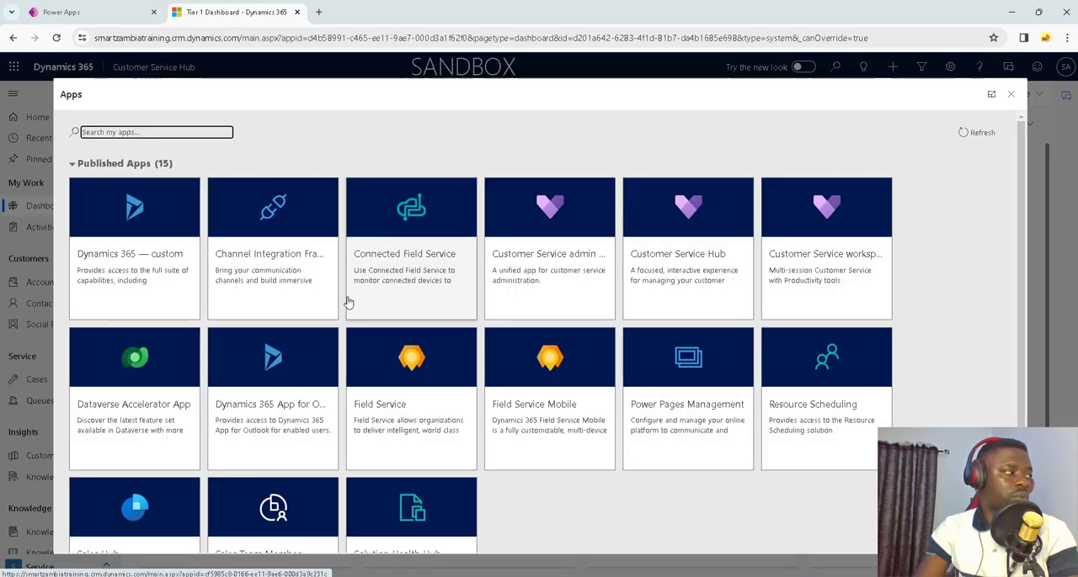
{"action": "left_click", "coordinate": [740, 244]}
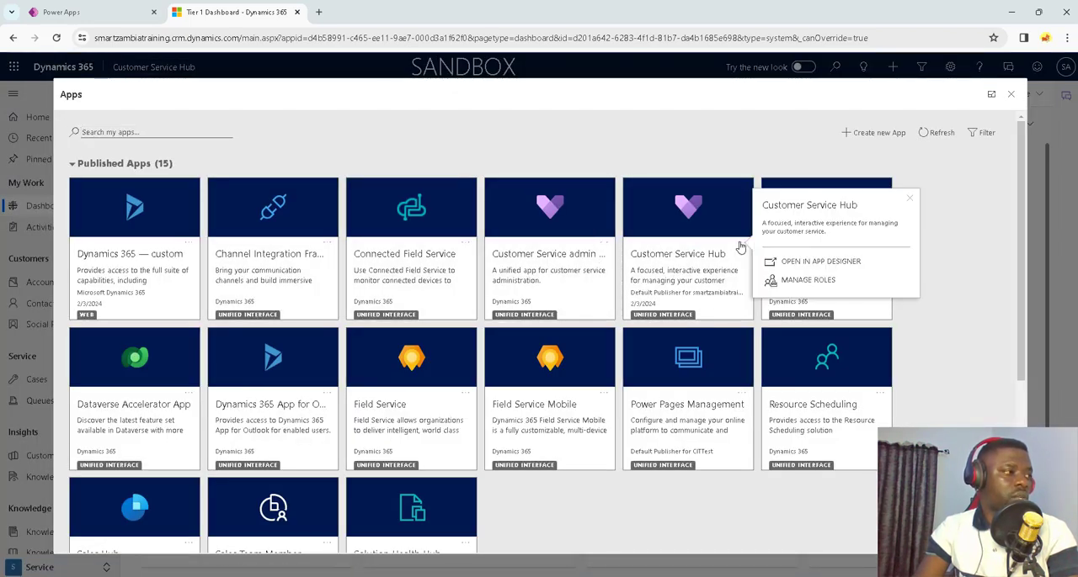
{"action": "left_click", "coordinate": [816, 261]}
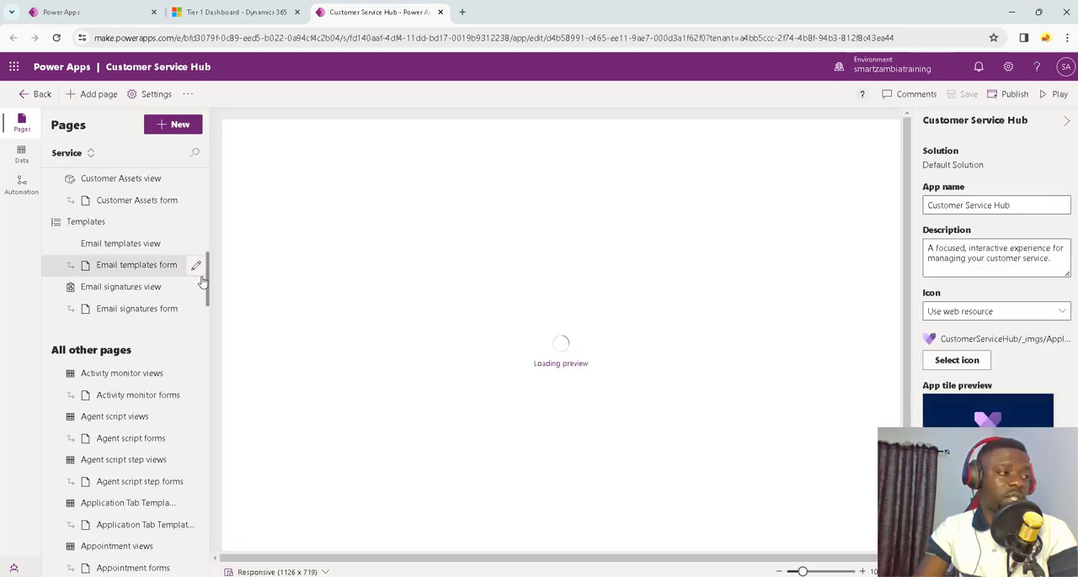
Step: Add a Dataverse table page for the existing Table Customer Record table to the Customers group, shown in navigation
{"action": "scroll", "coordinate": [153, 303], "scroll_direction": "up", "scroll_amount": 5}
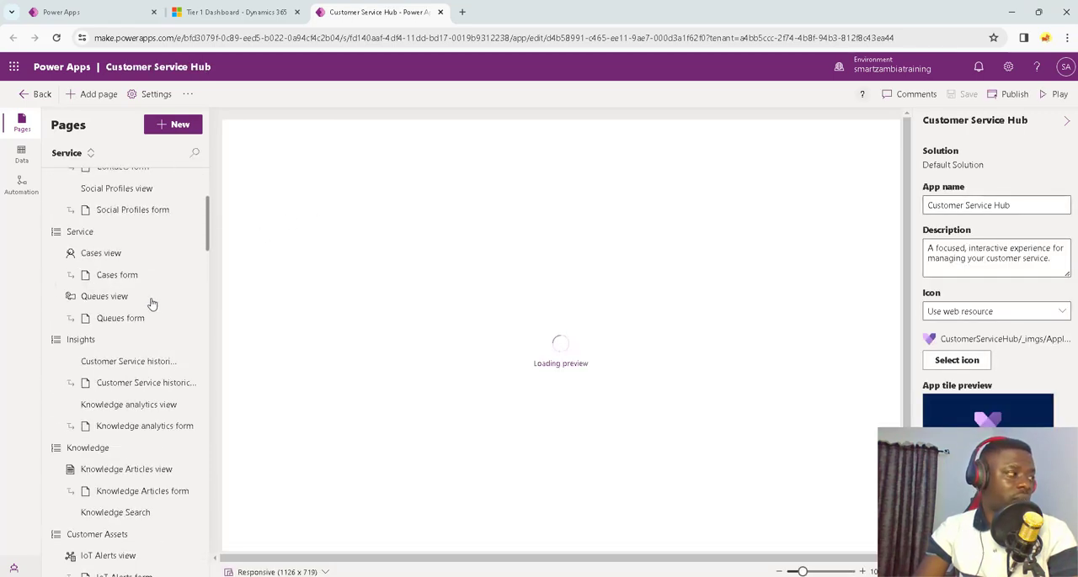
{"action": "scroll", "coordinate": [93, 332], "scroll_direction": "up", "scroll_amount": 2}
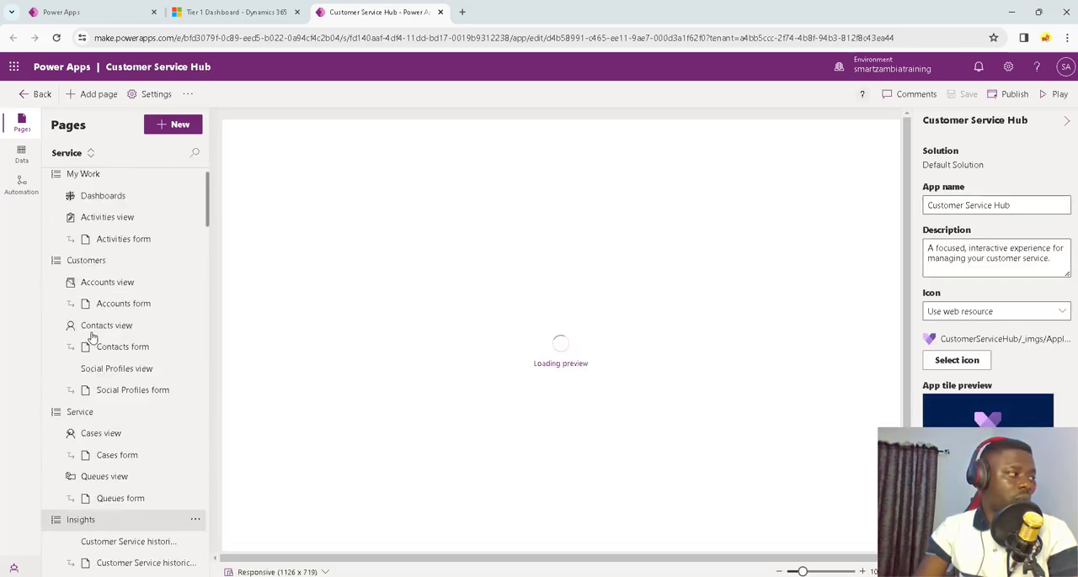
{"action": "left_click", "coordinate": [105, 266]}
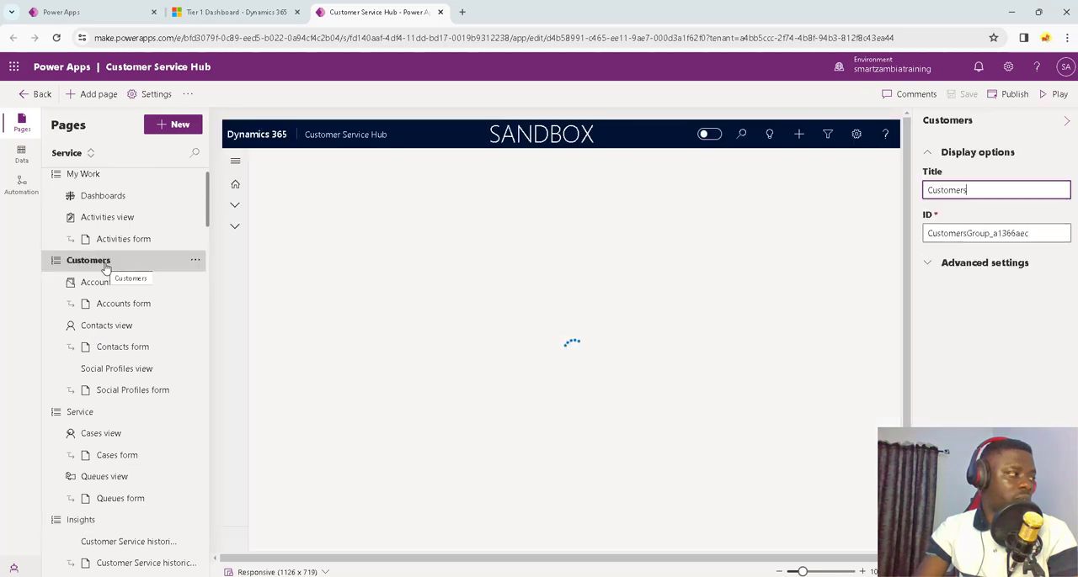
{"action": "left_click", "coordinate": [195, 261]}
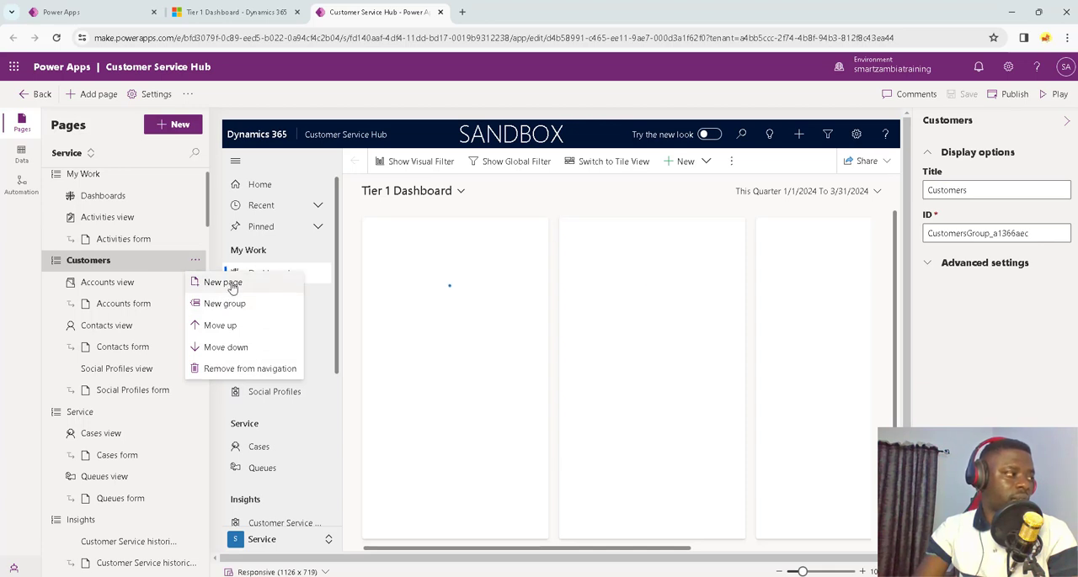
{"action": "left_click", "coordinate": [229, 285]}
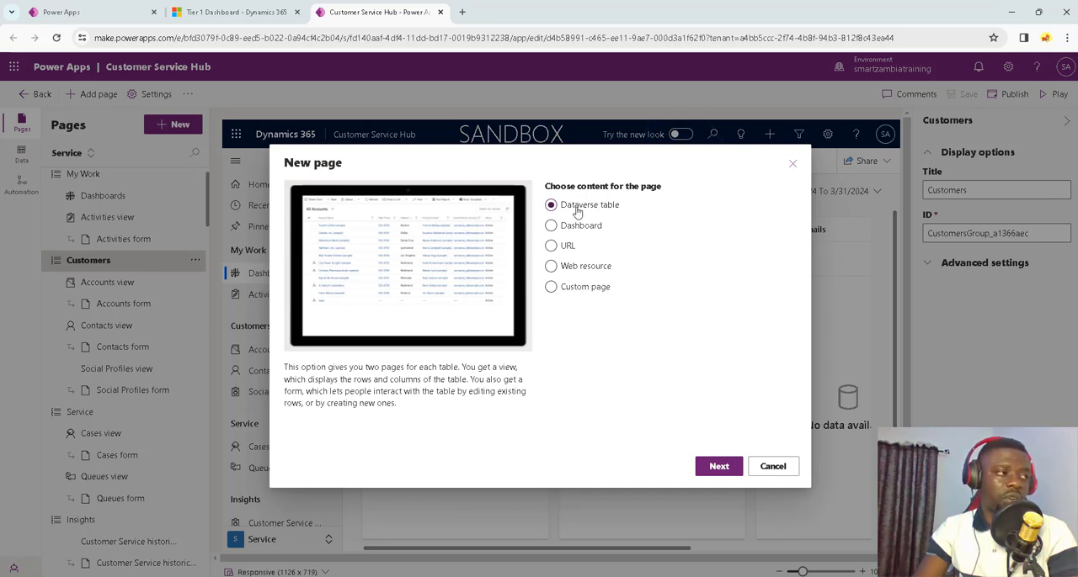
{"action": "left_click", "coordinate": [717, 465]}
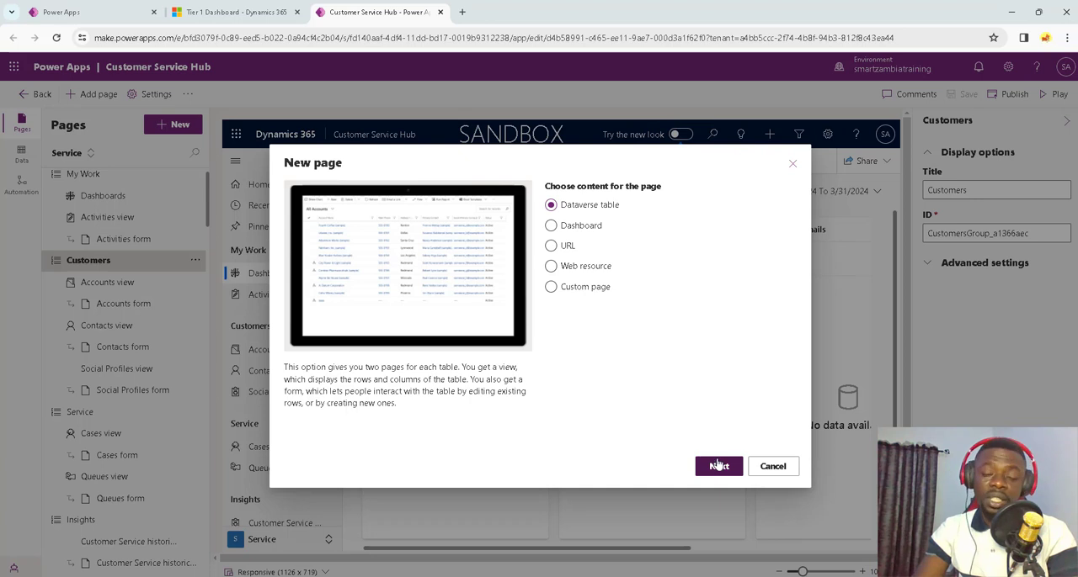
{"action": "left_click", "coordinate": [618, 281]}
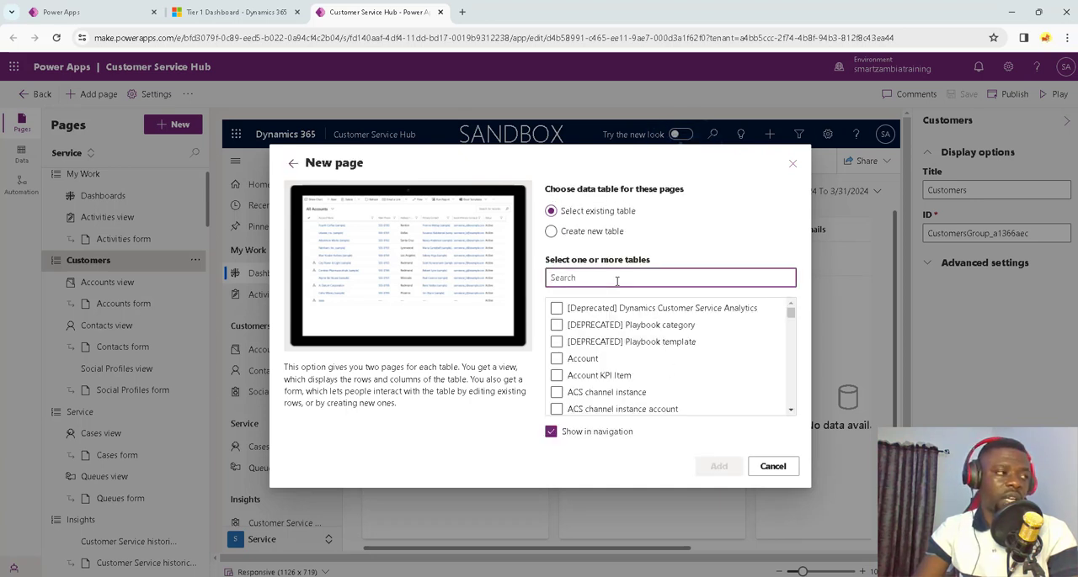
{"action": "type", "text": "table"}
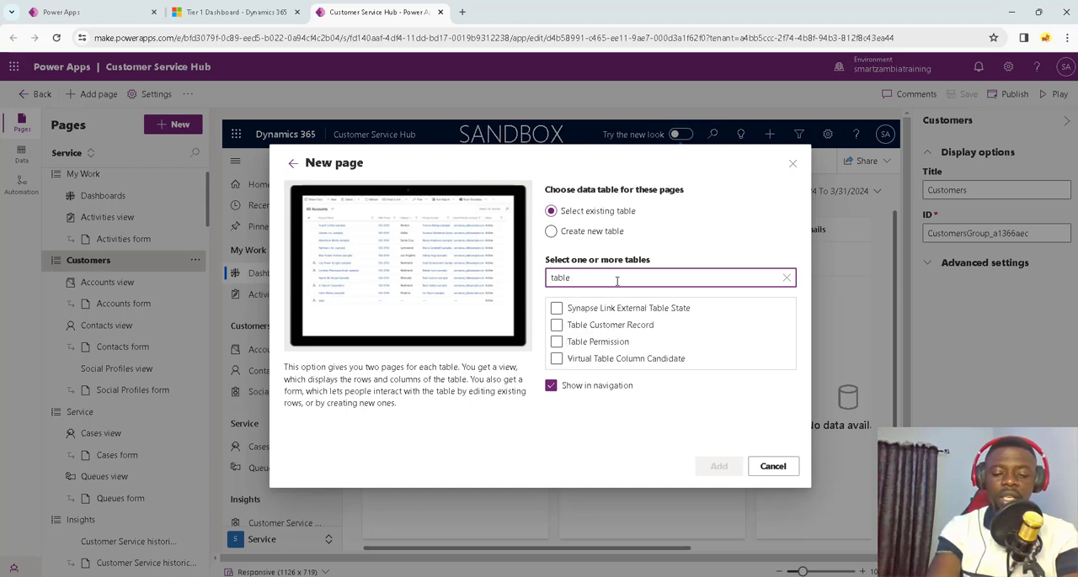
{"action": "left_click", "coordinate": [557, 325]}
{"action": "left_click", "coordinate": [729, 469]}
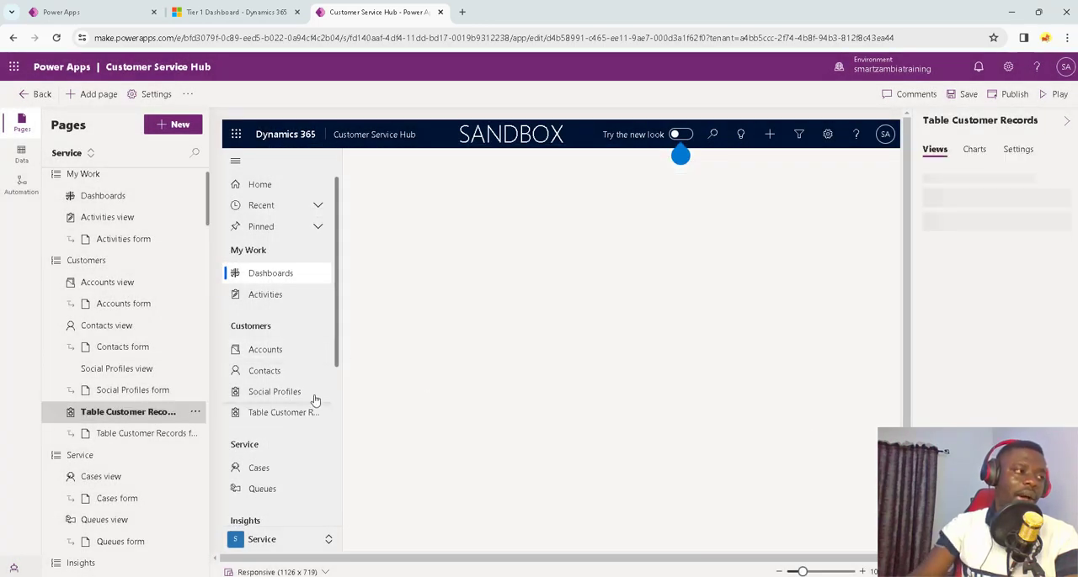
Step: Preview the Table Customer Records page and publish the Customer Service Hub app
{"action": "left_click", "coordinate": [289, 421]}
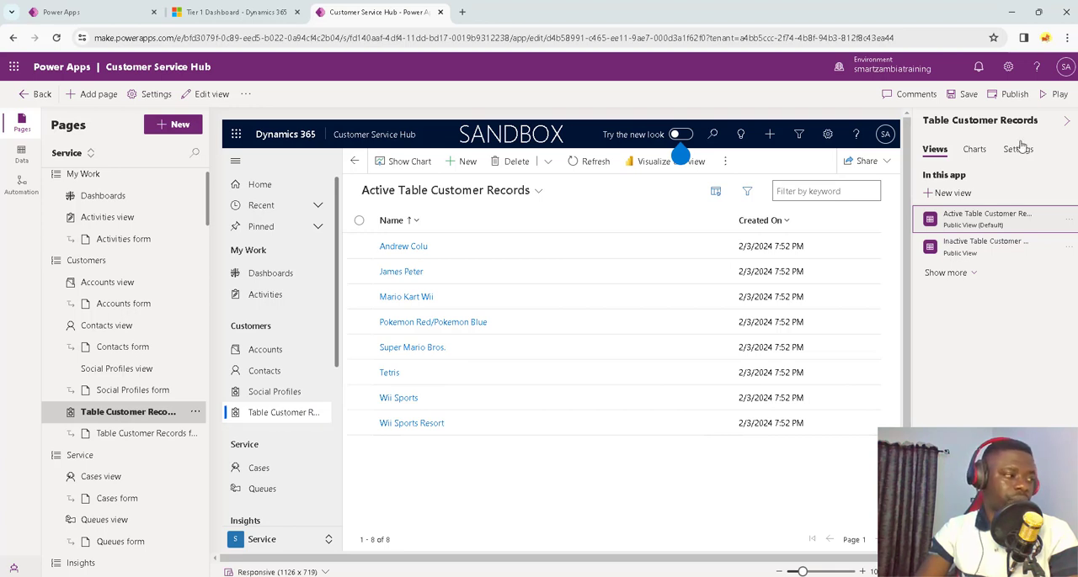
{"action": "left_click", "coordinate": [1006, 94]}
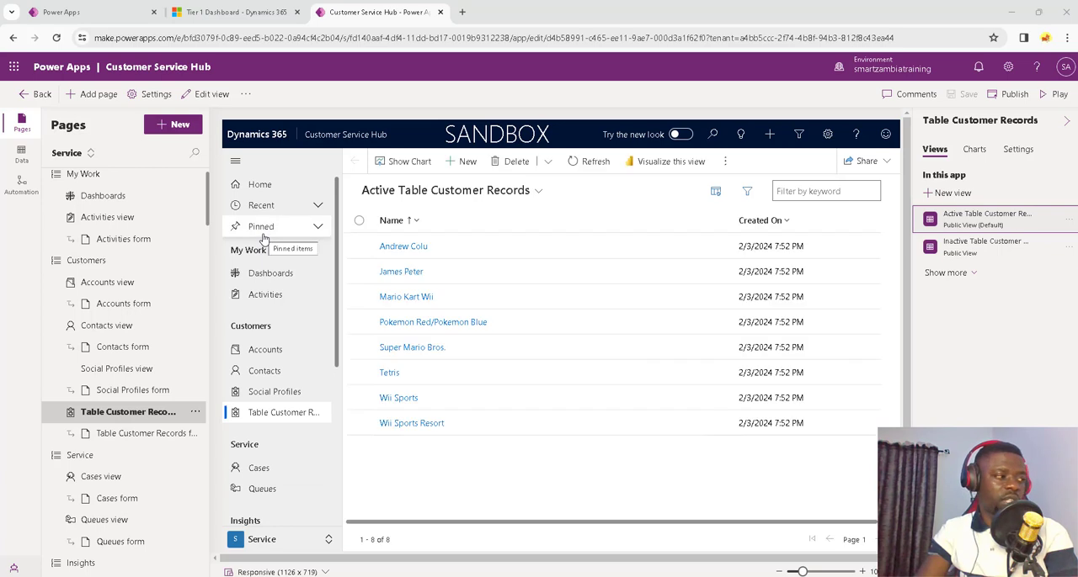
Step: In the Dynamics 365 Customer Service Hub, examine the first record under Table Customer Records and its linked sales rep record
{"action": "left_click", "coordinate": [242, 12]}
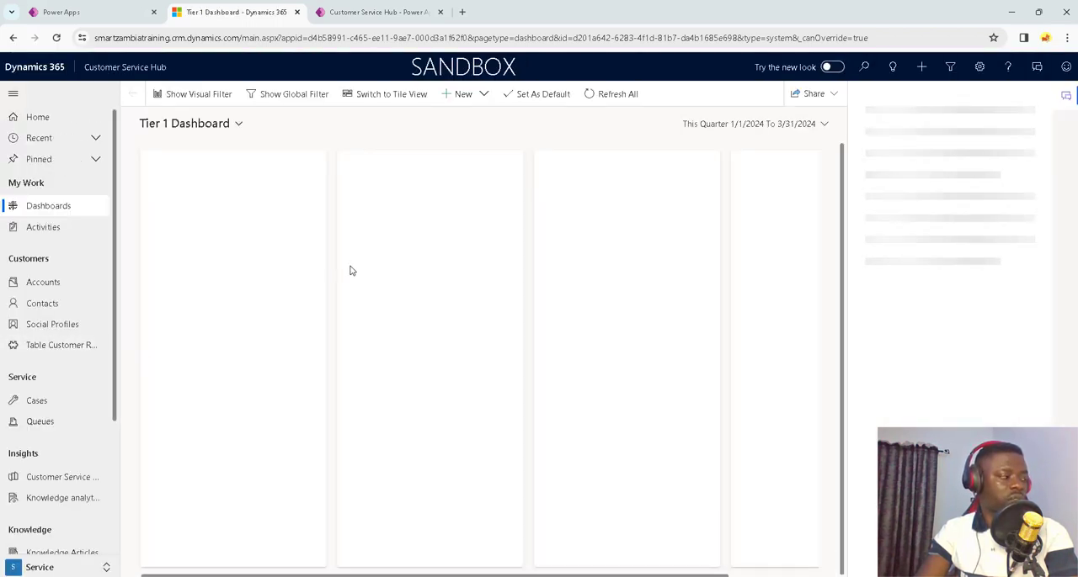
{"action": "left_click", "coordinate": [51, 348]}
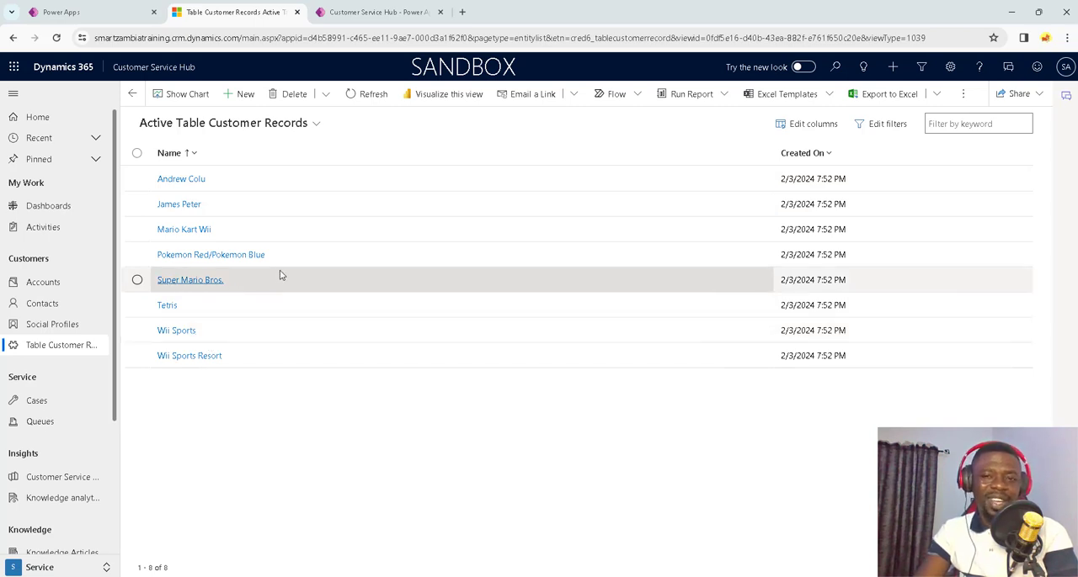
{"action": "left_click", "coordinate": [180, 181]}
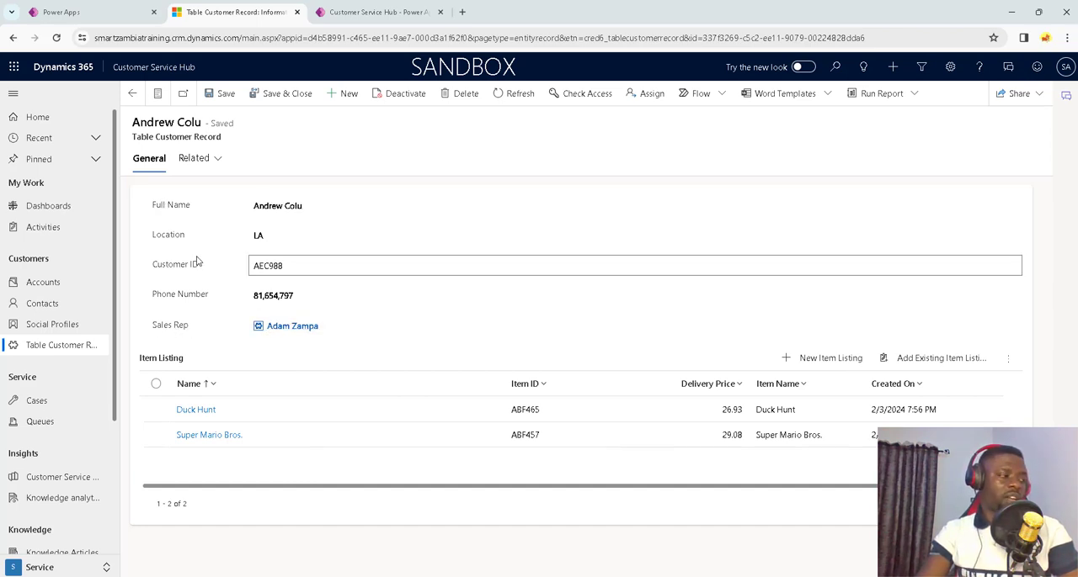
{"action": "left_click", "coordinate": [294, 326]}
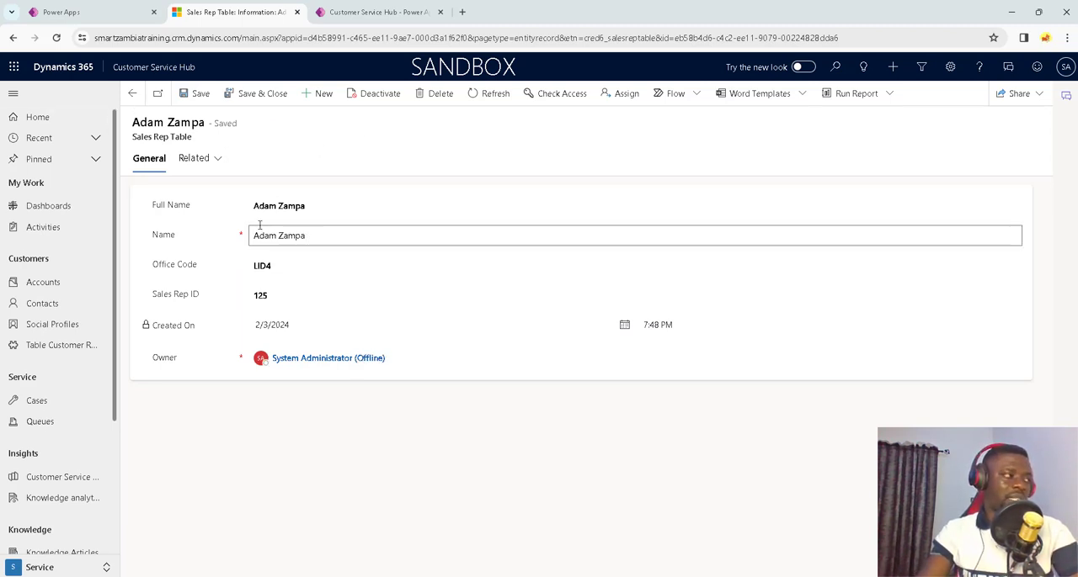
Step: Return to the customer record, examine its linked Duck Hunt item record, and follow that item's customer link
{"action": "left_click", "coordinate": [132, 94]}
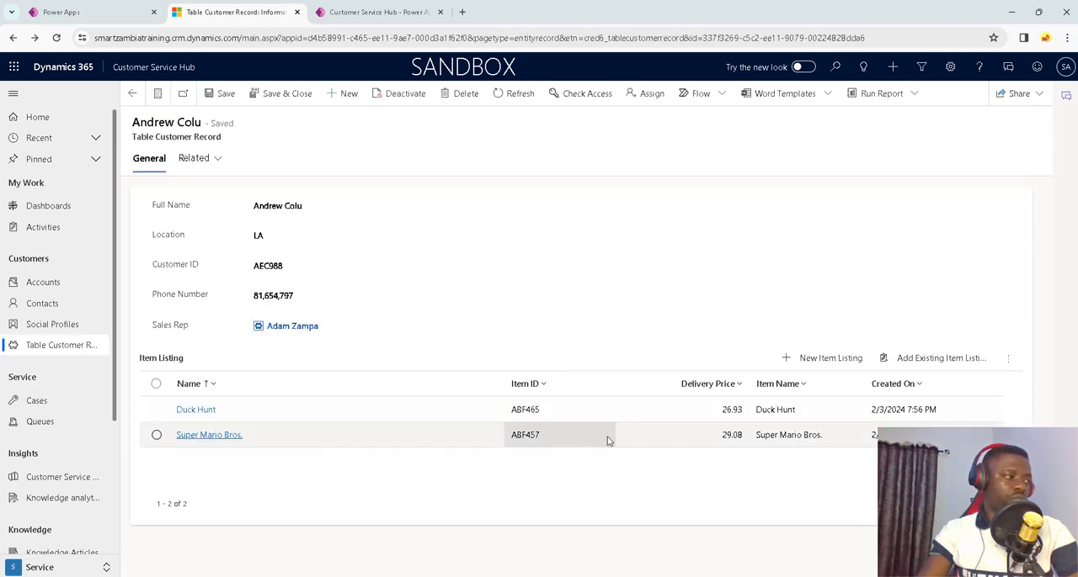
{"action": "left_click", "coordinate": [200, 412]}
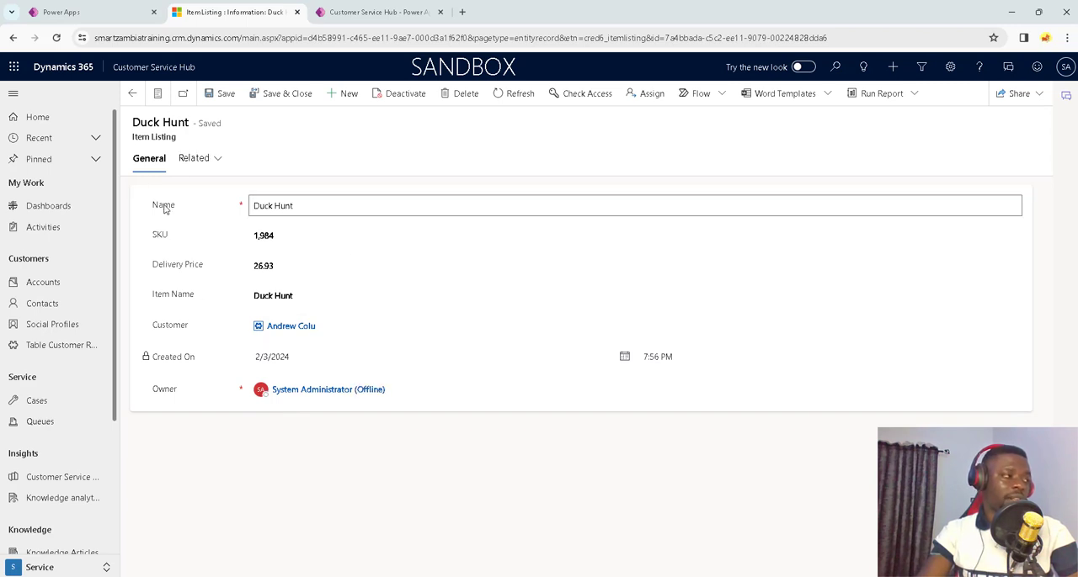
{"action": "left_click", "coordinate": [289, 327]}
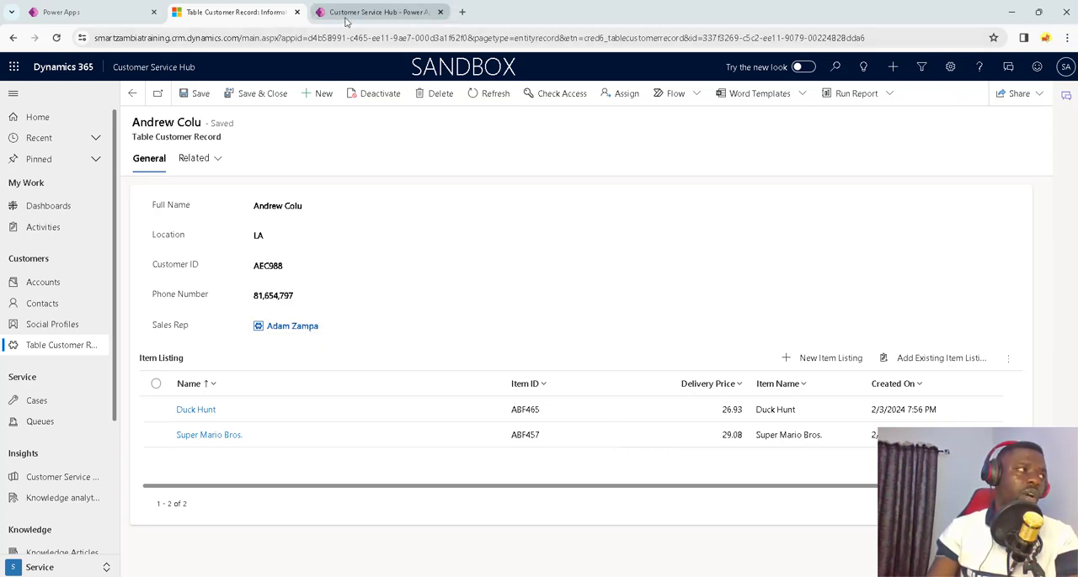
Step: Switch to File Explorer, open Customer table 2.xlsx in Excel, and check the full name and customer ID in row 3
{"action": "mouse_move", "coordinate": [764, 576]}
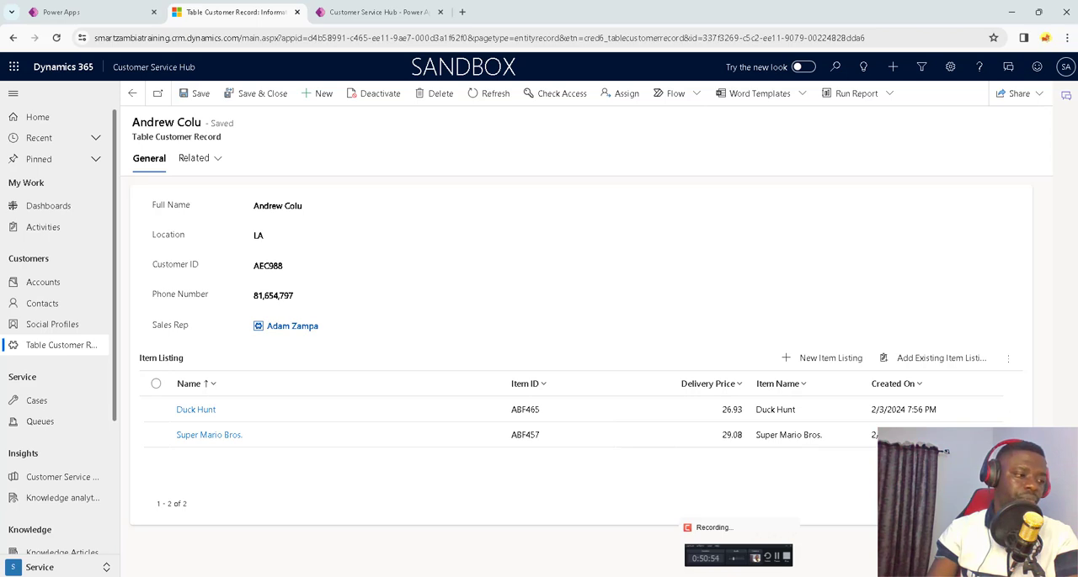
{"action": "mouse_move", "coordinate": [474, 572]}
{"action": "left_click", "coordinate": [450, 550]}
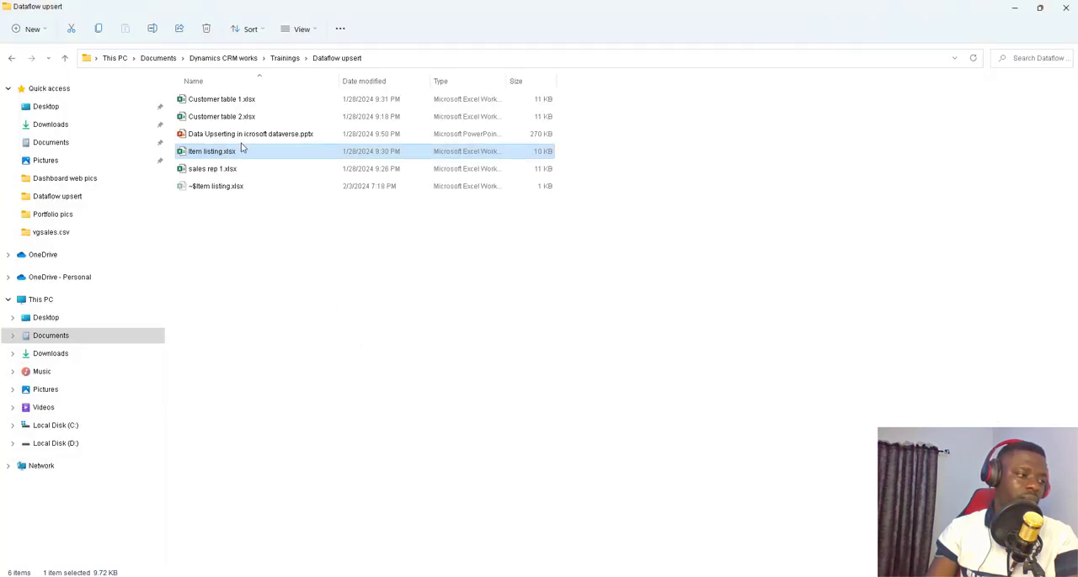
{"action": "left_click", "coordinate": [241, 117]}
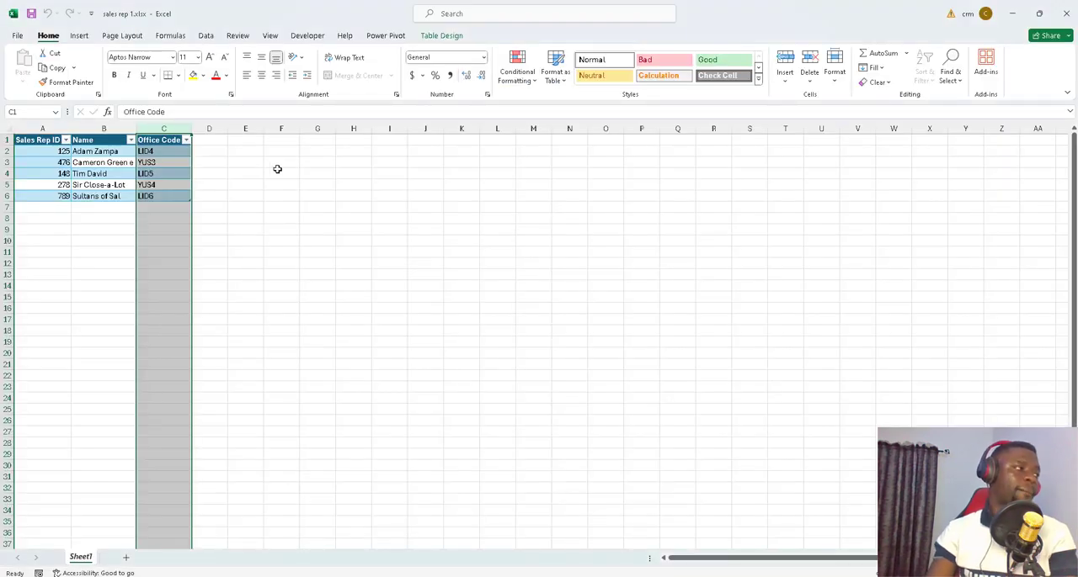
{"action": "left_click", "coordinate": [345, 197]}
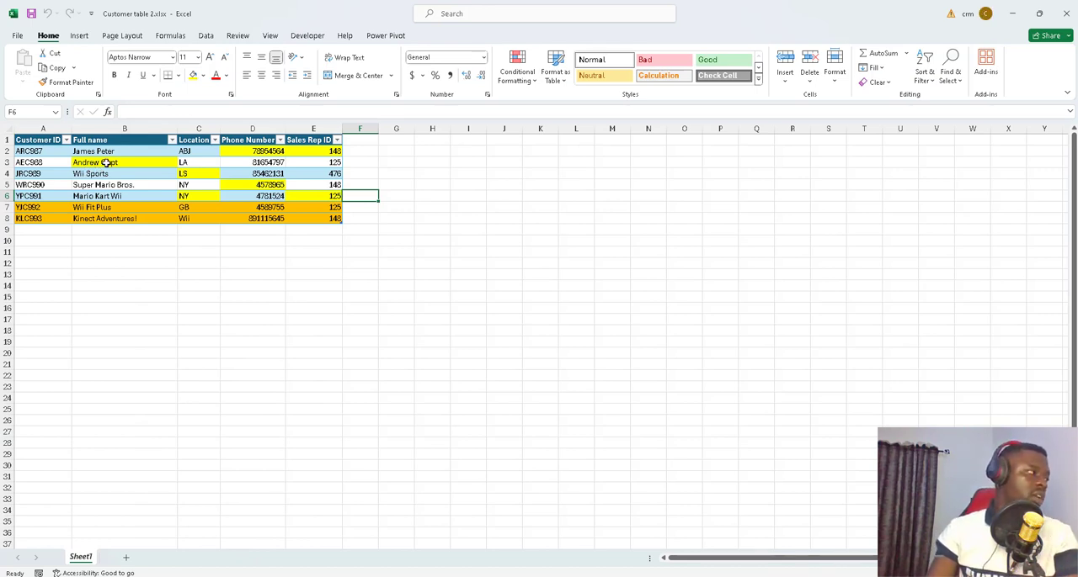
{"action": "left_click", "coordinate": [106, 163]}
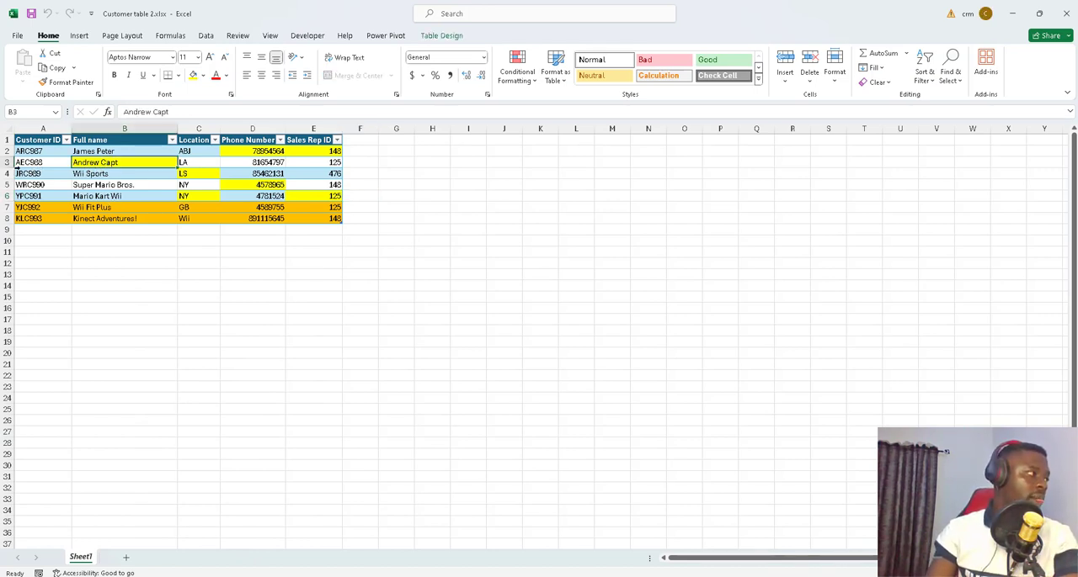
{"action": "left_click", "coordinate": [44, 165]}
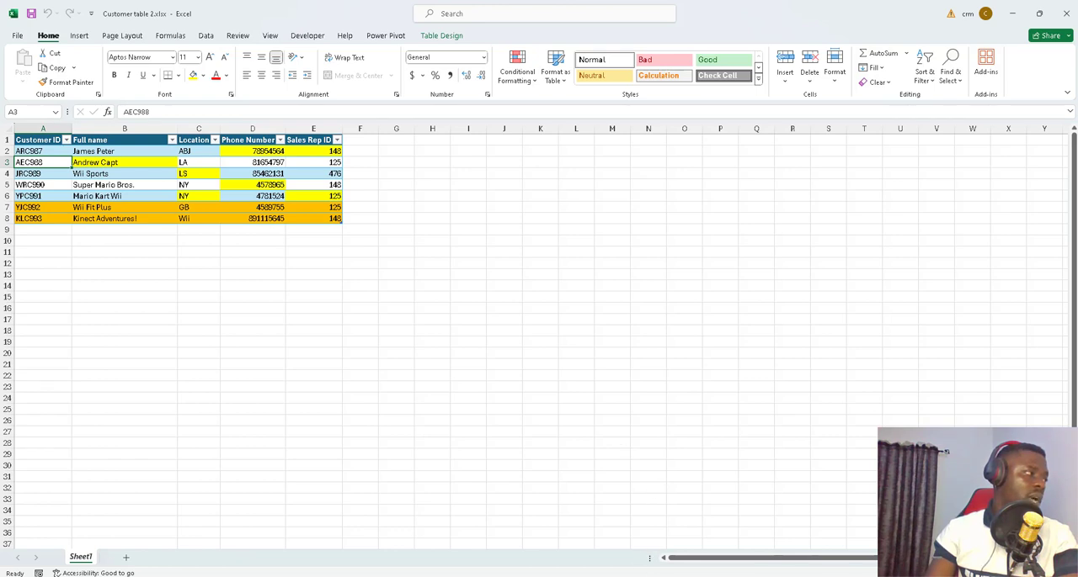
Step: Compare the customer linked to Duck Hunt in Dynamics 365 with row 3 of Customer table 2.xlsx in Excel
{"action": "key", "text": "alt+Tab"}
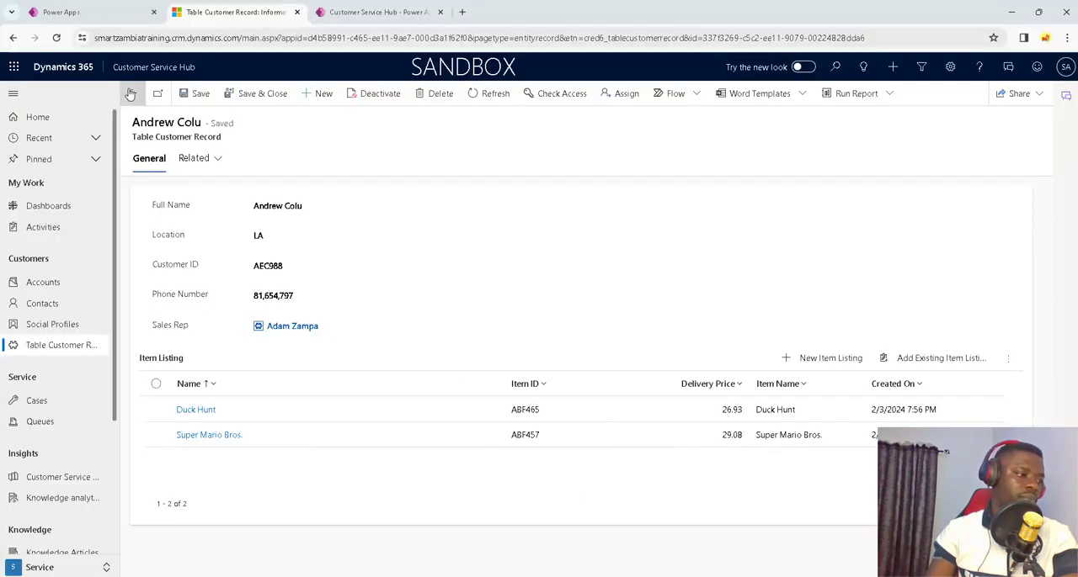
{"action": "left_click", "coordinate": [130, 94]}
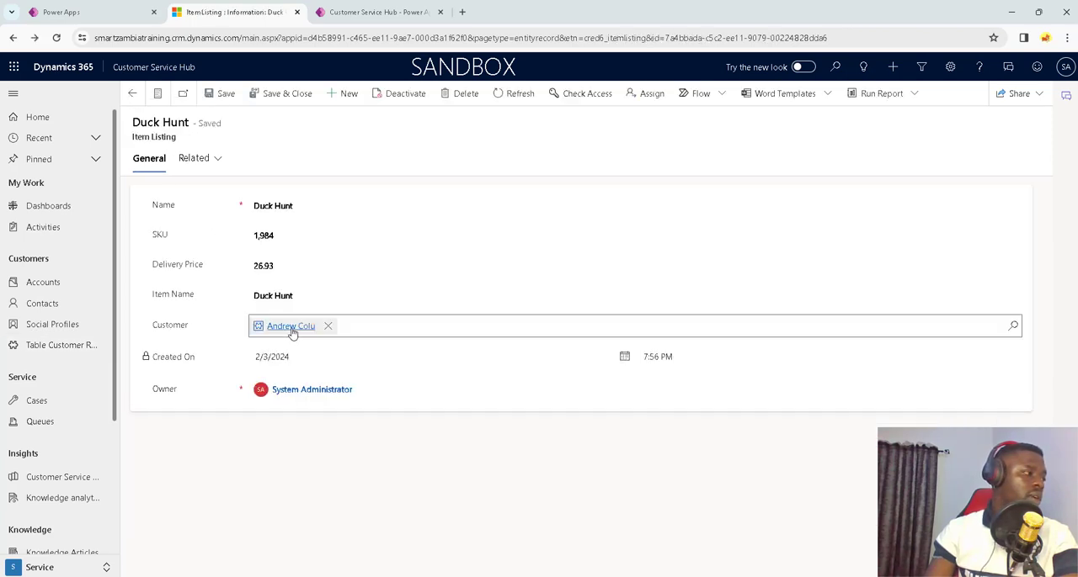
{"action": "left_click", "coordinate": [291, 326]}
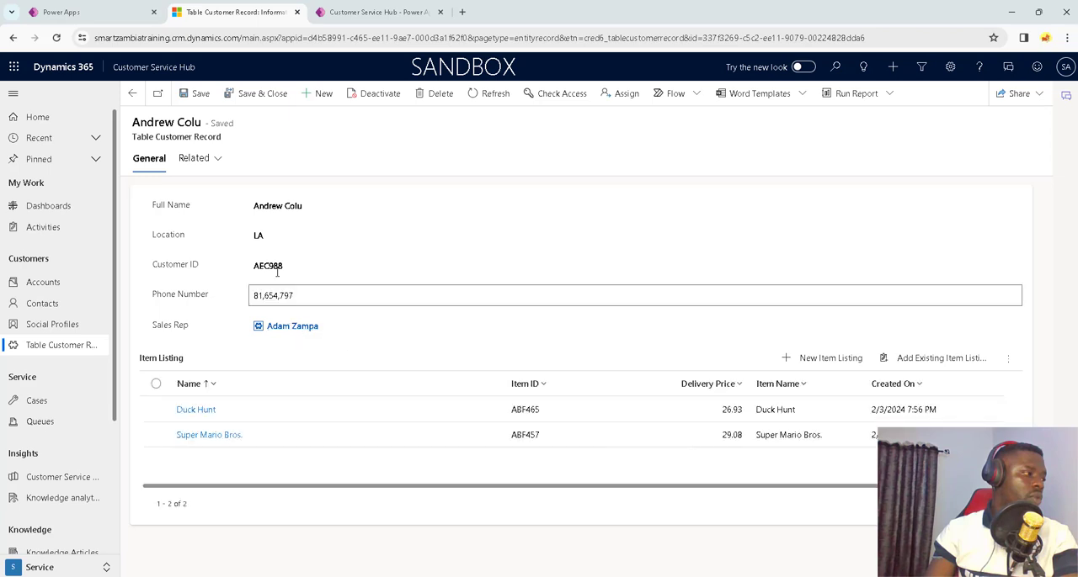
{"action": "mouse_move", "coordinate": [702, 576]}
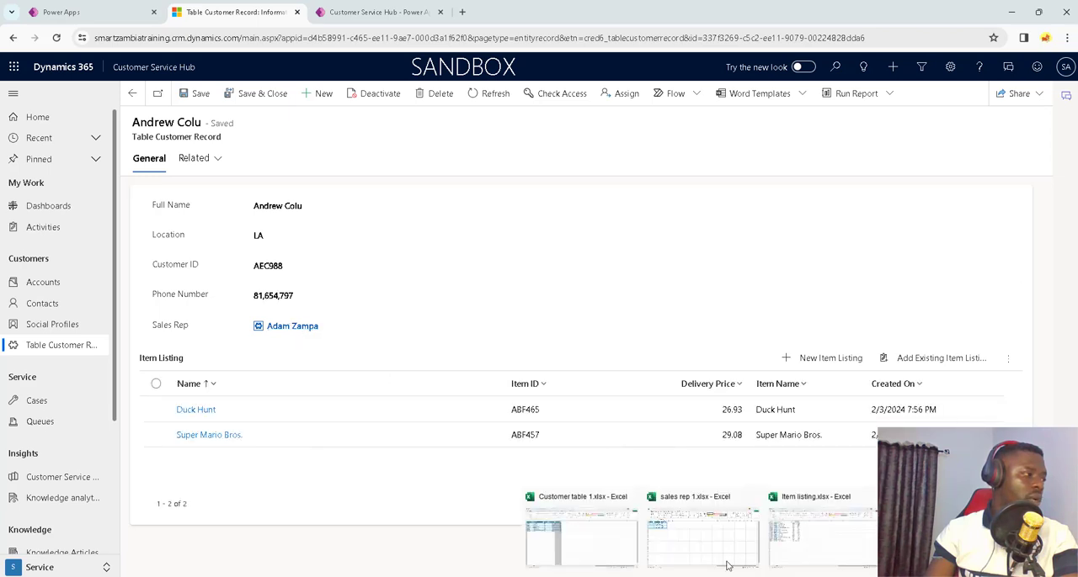
{"action": "left_click", "coordinate": [944, 539]}
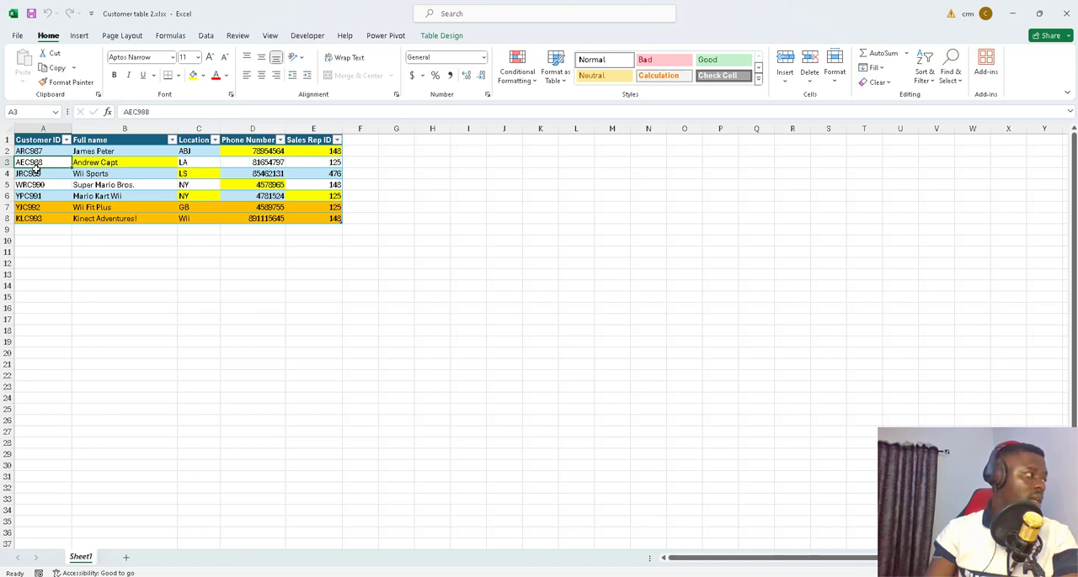
{"action": "left_click", "coordinate": [1012, 14]}
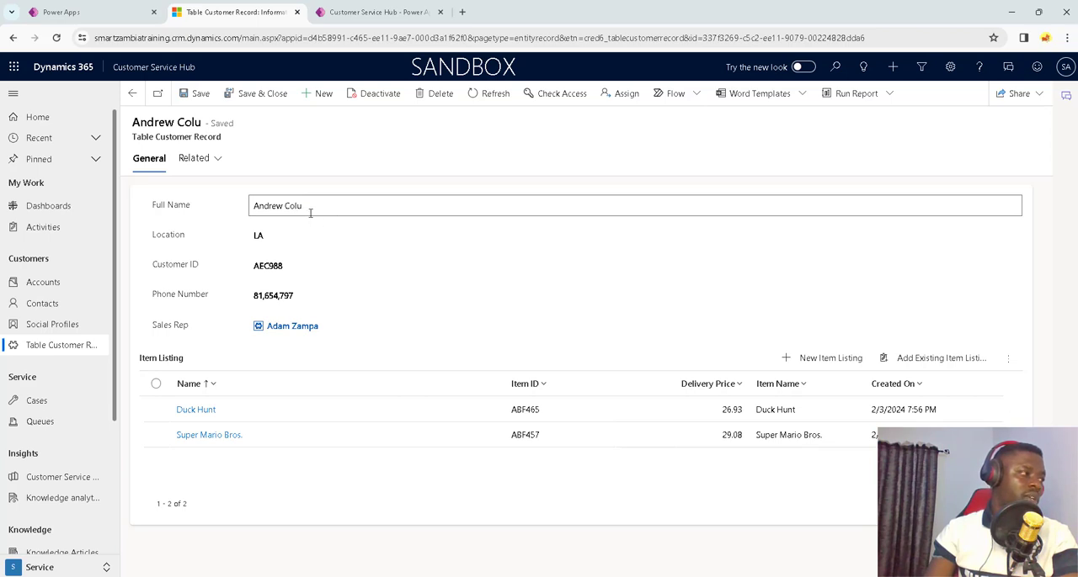
{"action": "mouse_move", "coordinate": [690, 576]}
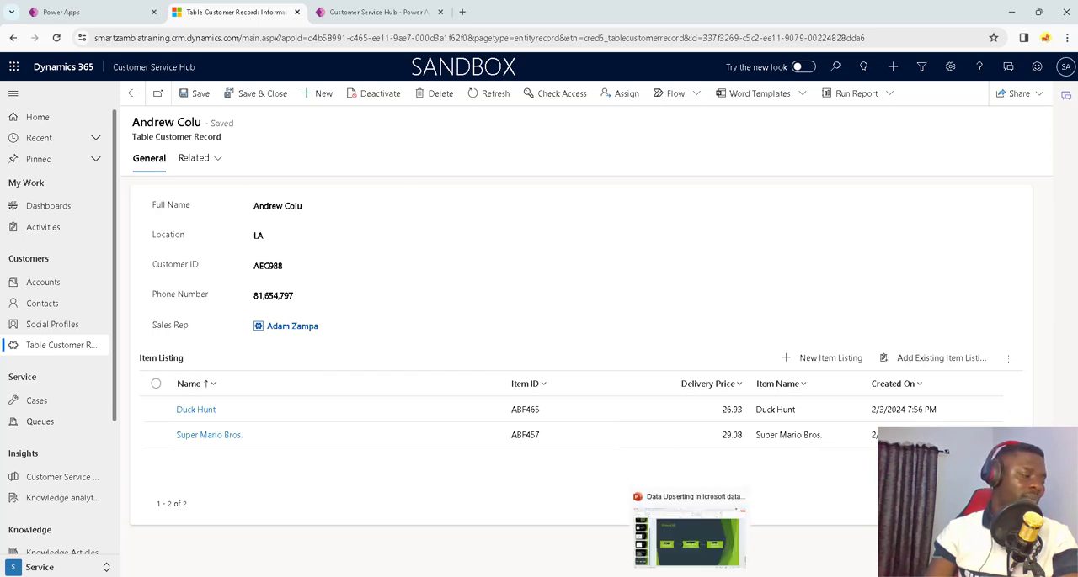
{"action": "left_click", "coordinate": [581, 530]}
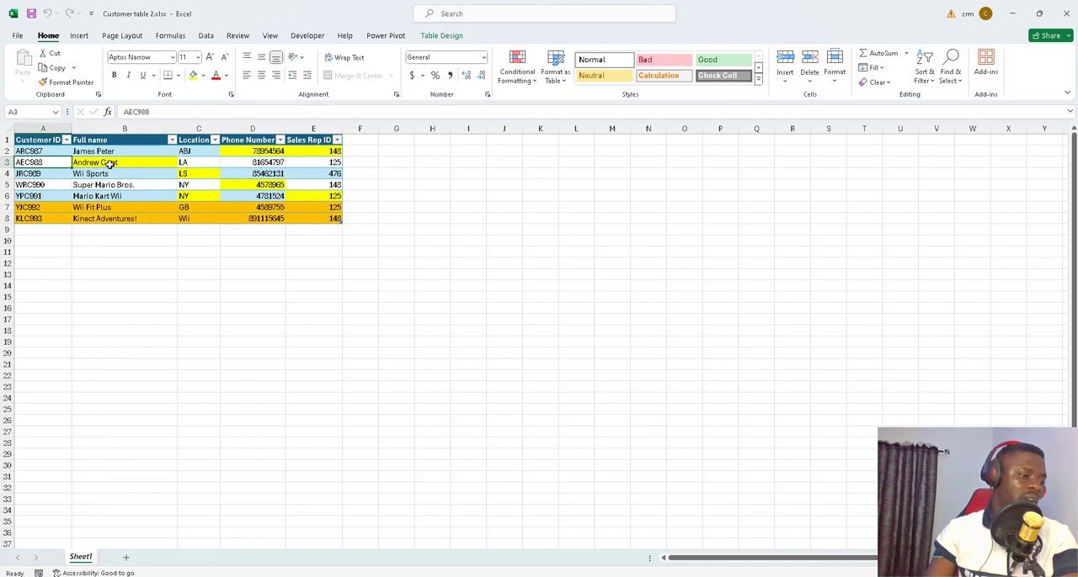
Step: Review the yellow-highlighted name, location, phone number and sales rep ID cells in rows 2 to 6
{"action": "left_click", "coordinate": [5, 162]}
{"action": "left_click", "coordinate": [97, 162]}
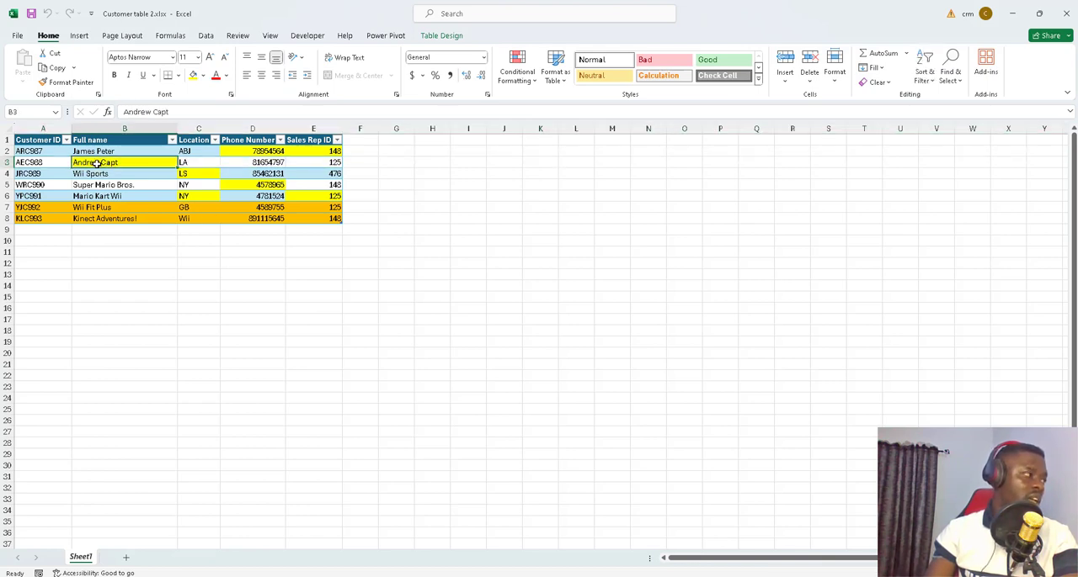
{"action": "left_click", "coordinate": [5, 151]}
{"action": "left_click", "coordinate": [261, 152]}
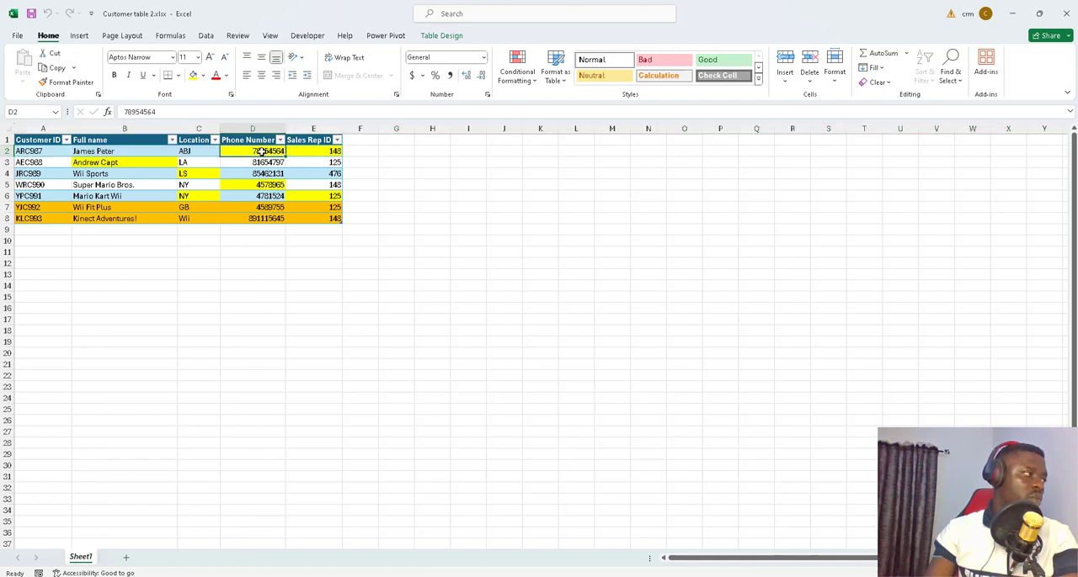
{"action": "left_click", "coordinate": [319, 151]}
{"action": "left_click", "coordinate": [6, 173]}
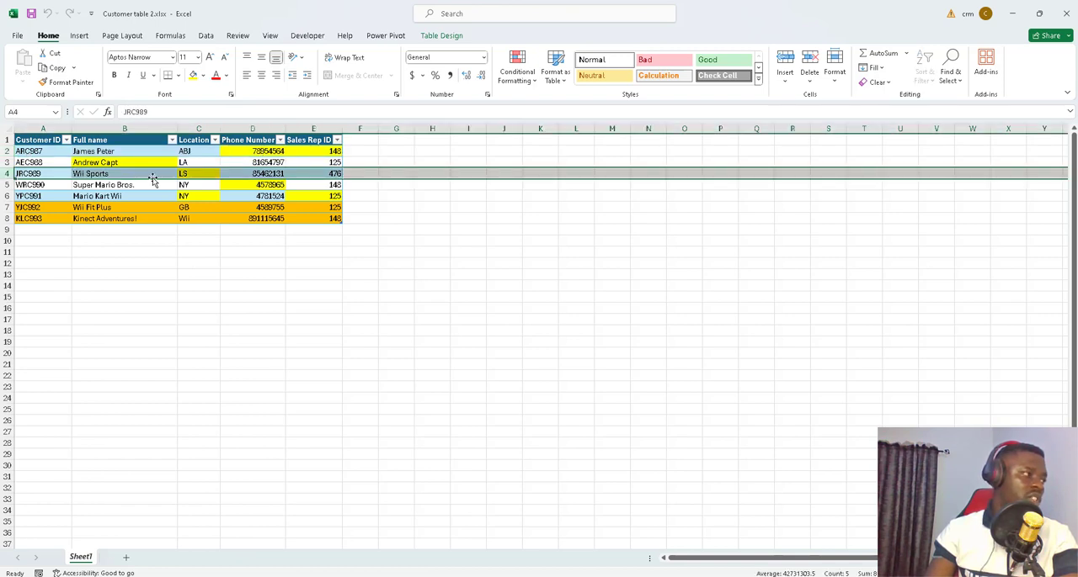
{"action": "left_click", "coordinate": [194, 172]}
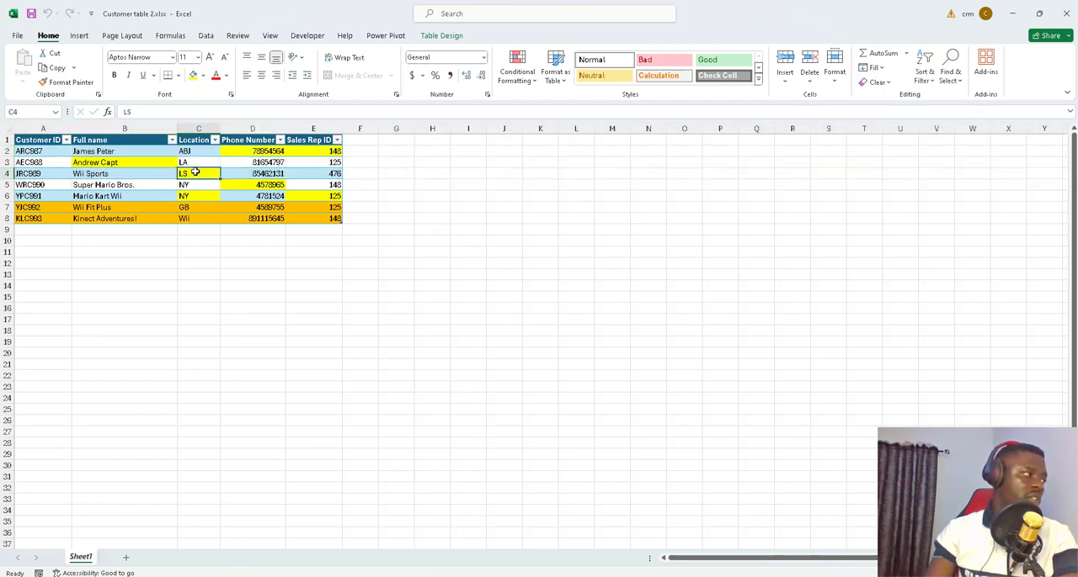
{"action": "left_click", "coordinate": [7, 185]}
{"action": "left_click", "coordinate": [271, 185]}
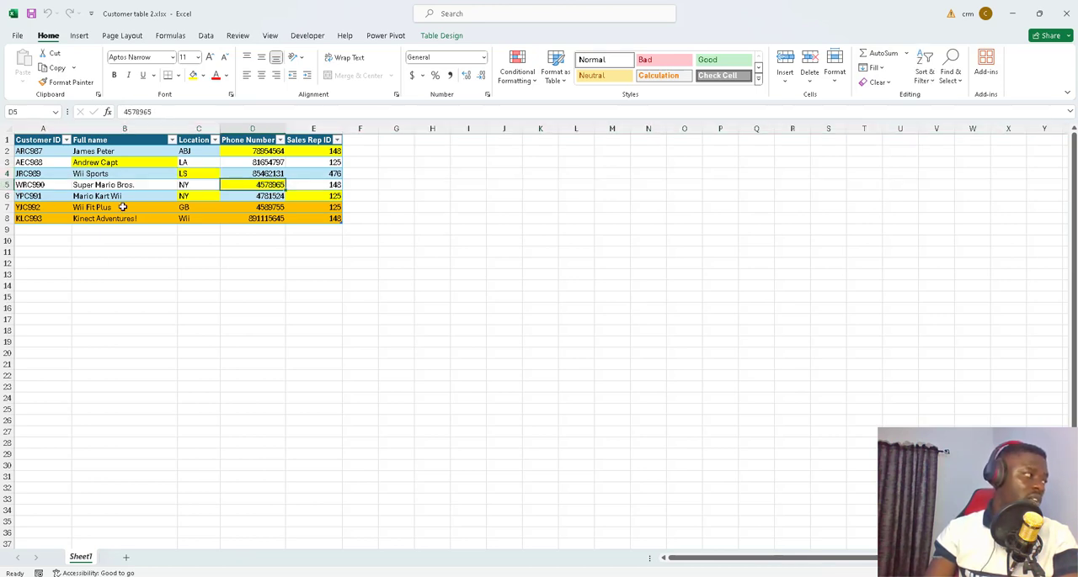
{"action": "left_click", "coordinate": [7, 196]}
{"action": "left_click", "coordinate": [212, 198]}
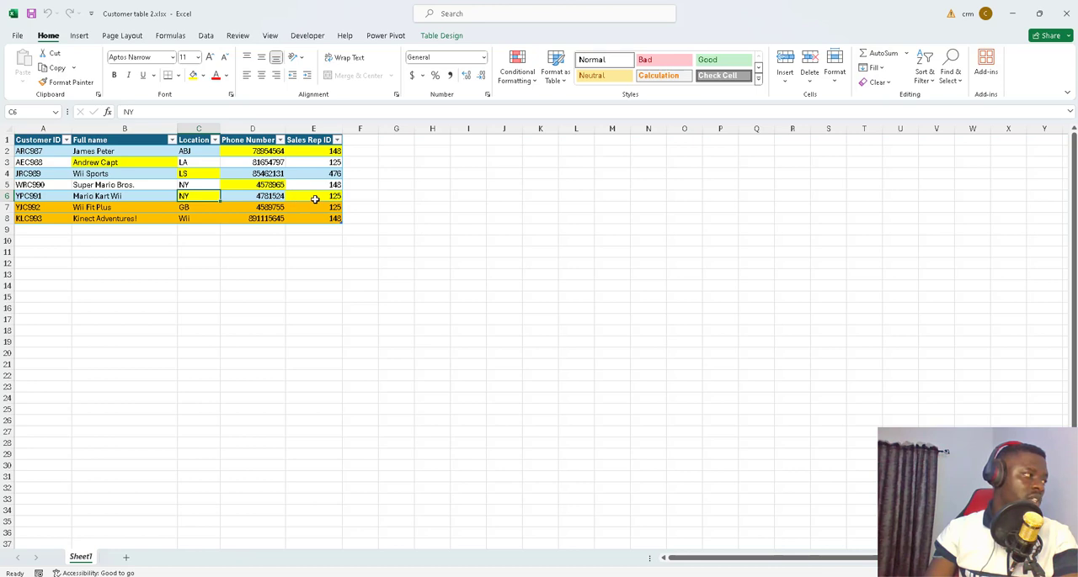
{"action": "left_click", "coordinate": [314, 199]}
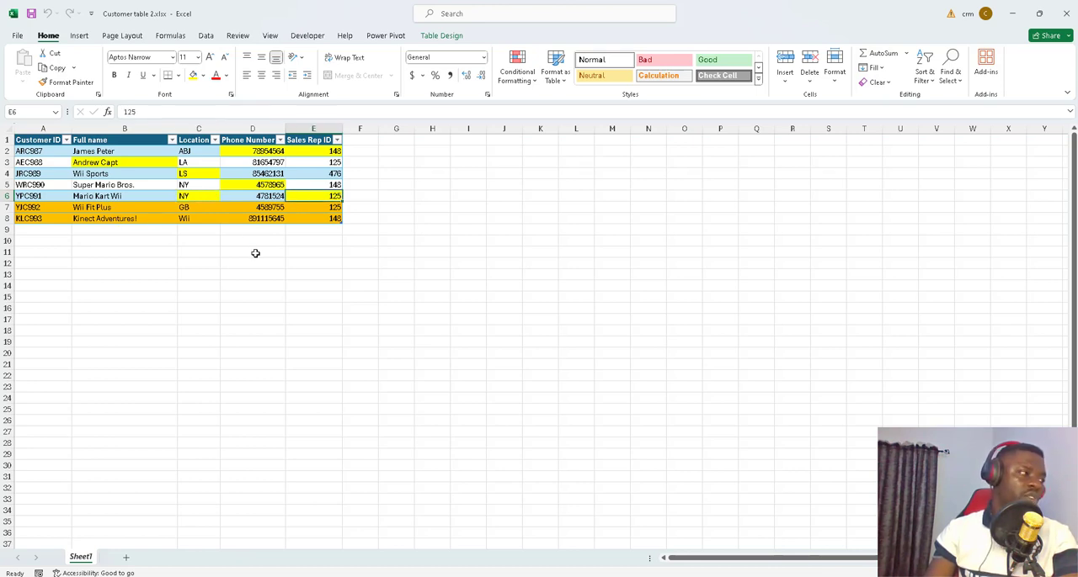
Step: Check the Customer ID values in rows 2 to 8, including the two orange rows
{"action": "left_click", "coordinate": [32, 153]}
{"action": "left_click", "coordinate": [32, 163]}
{"action": "left_click", "coordinate": [34, 173]}
{"action": "left_click", "coordinate": [36, 184]}
{"action": "left_click", "coordinate": [37, 195]}
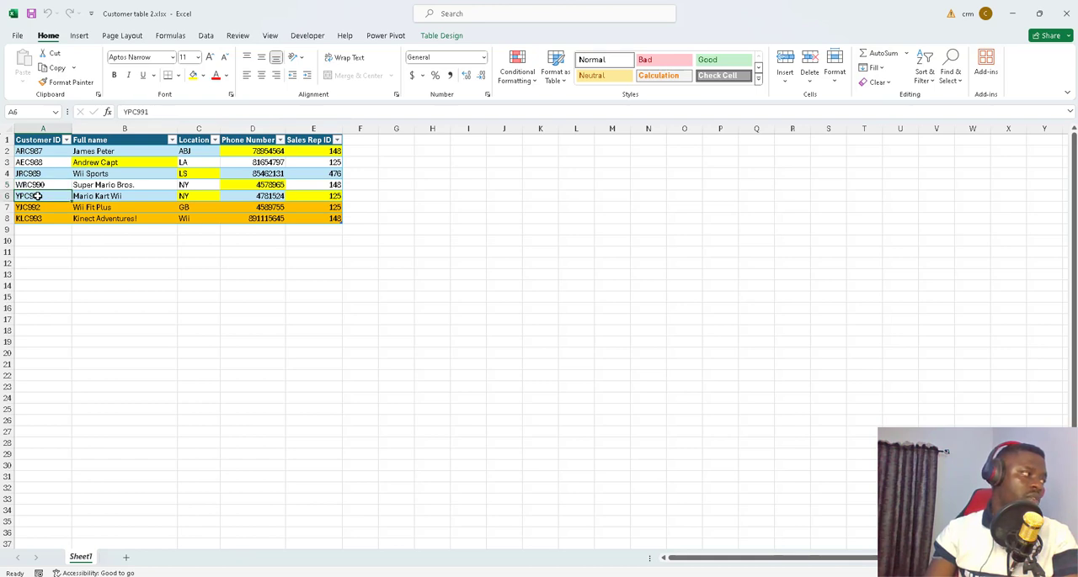
{"action": "left_click", "coordinate": [40, 207]}
{"action": "left_click", "coordinate": [41, 217]}
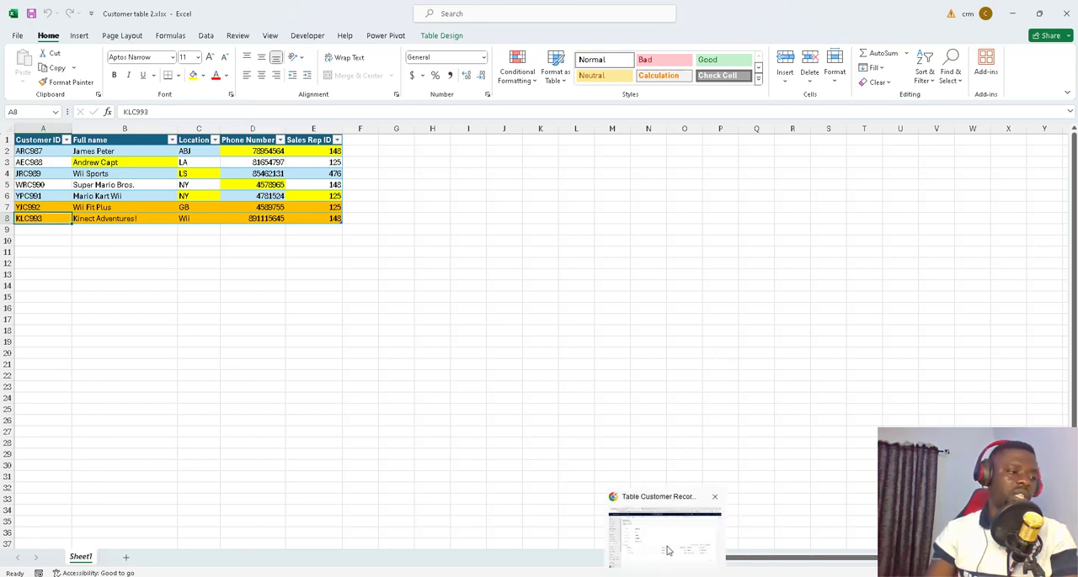
Step: Switch to the Power Apps dataflows list in the browser and open the customer record inflow dataflow for editing
{"action": "left_click", "coordinate": [668, 549]}
{"action": "left_click", "coordinate": [354, 20]}
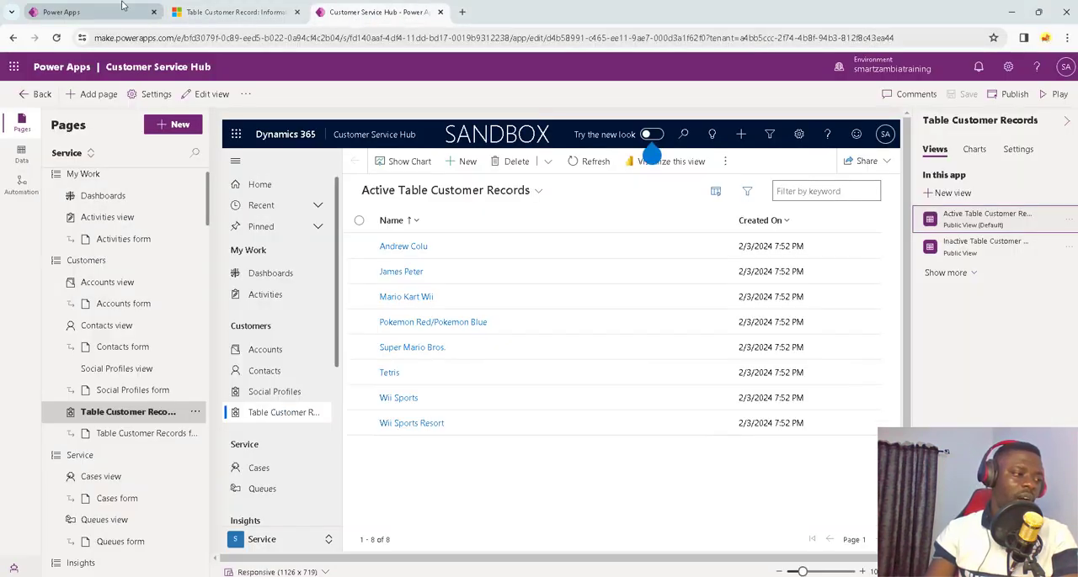
{"action": "left_click", "coordinate": [91, 3]}
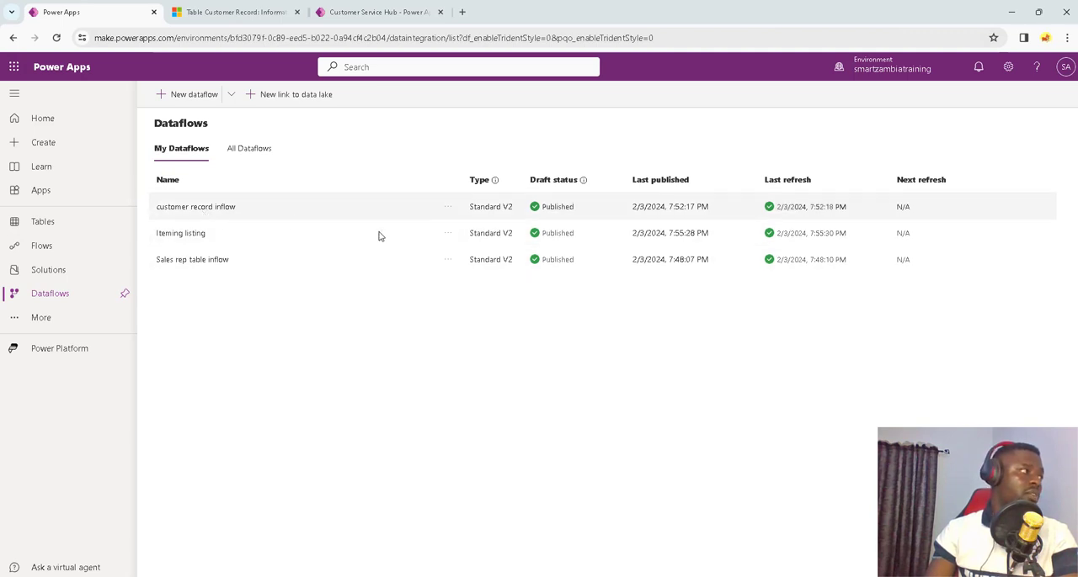
{"action": "left_click", "coordinate": [447, 207]}
{"action": "left_click", "coordinate": [476, 230]}
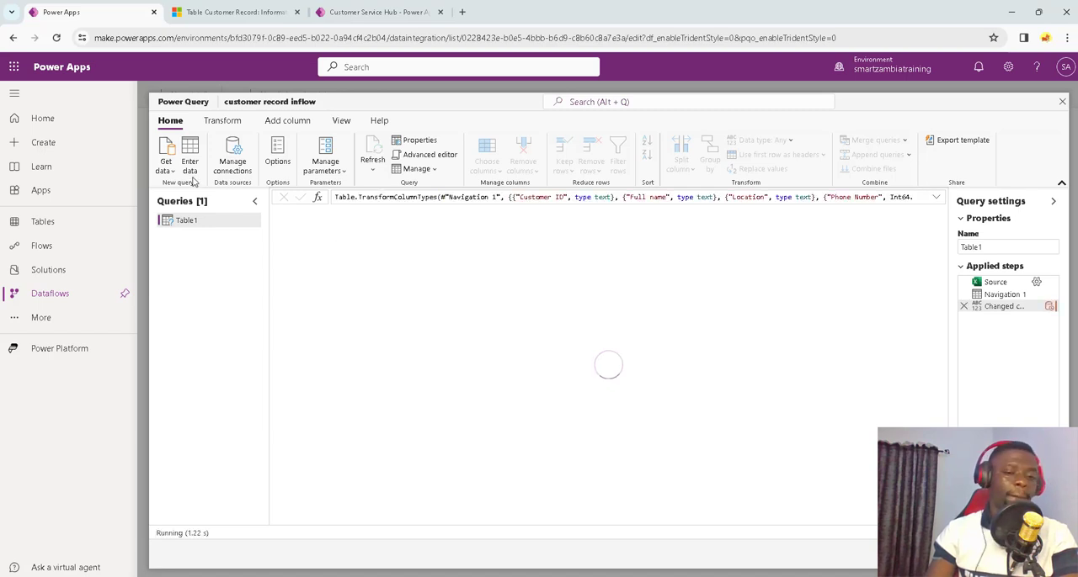
Step: Add a new Excel workbook source to the dataflow by uploading Customer table 2.xlsx, and connect to it
{"action": "left_click", "coordinate": [165, 167]}
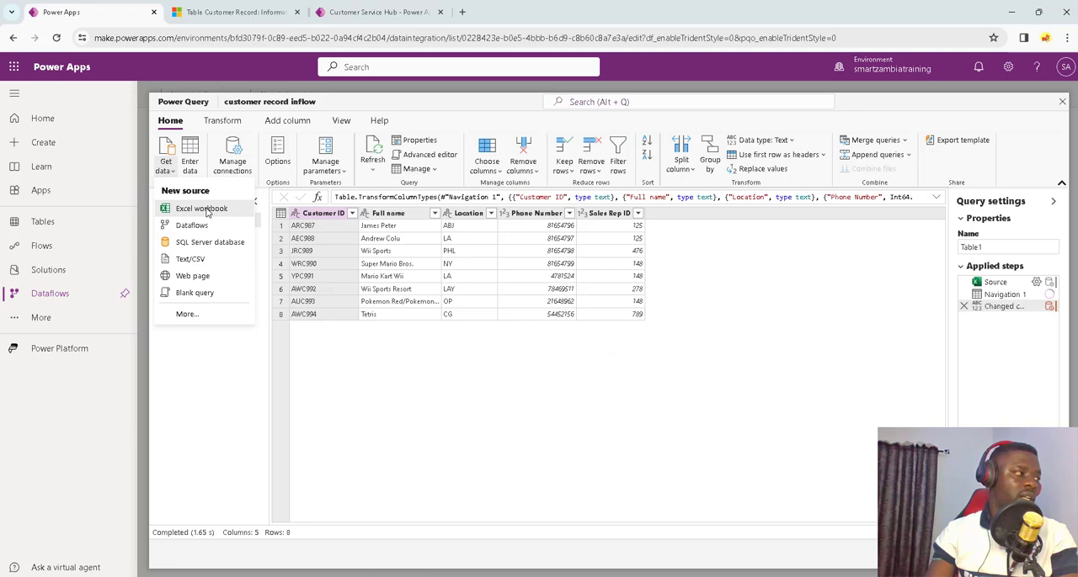
{"action": "left_click", "coordinate": [207, 213]}
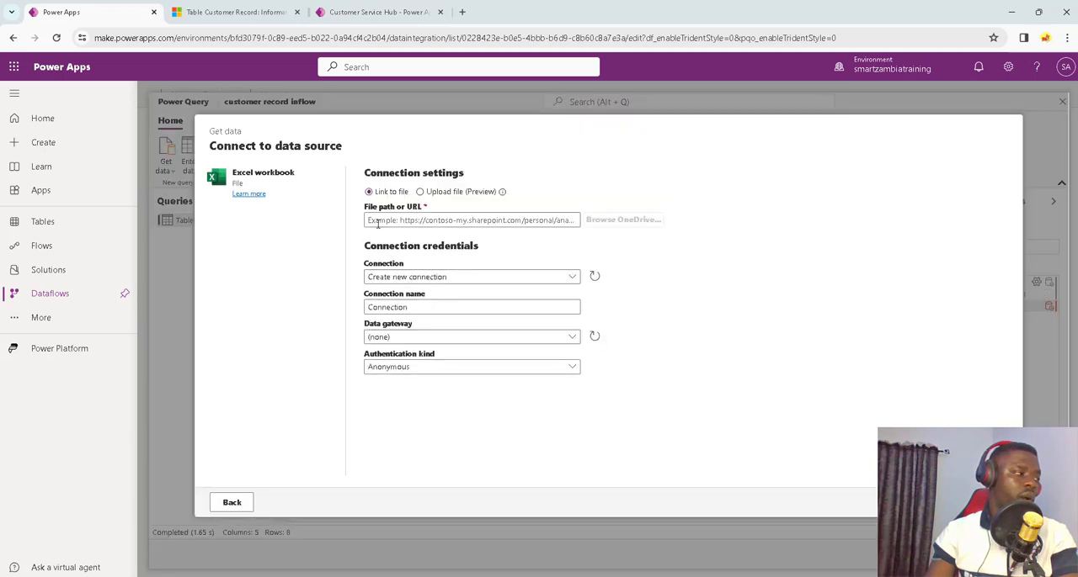
{"action": "left_click", "coordinate": [420, 192]}
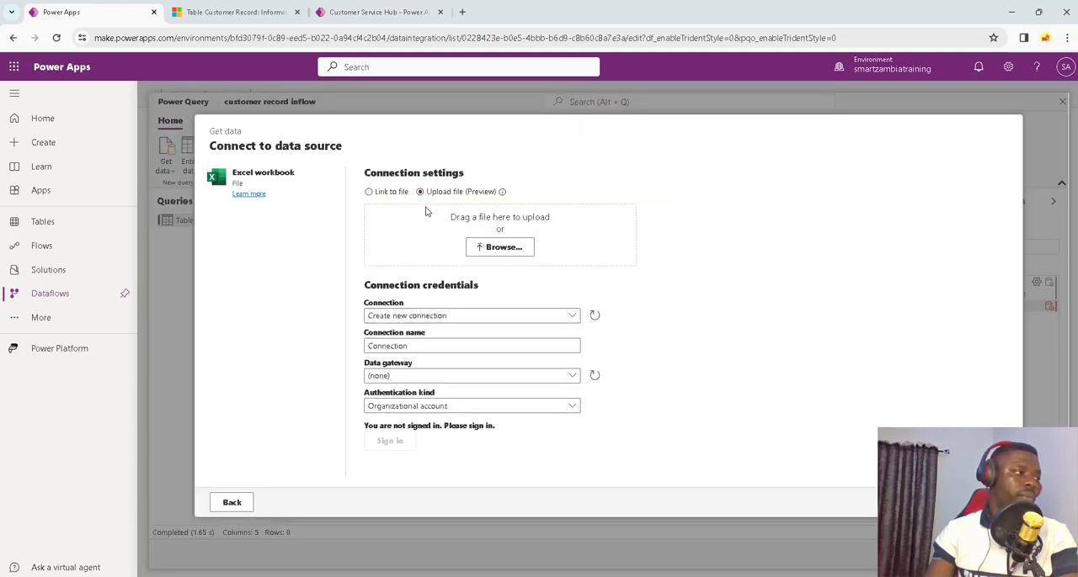
{"action": "left_click", "coordinate": [503, 248]}
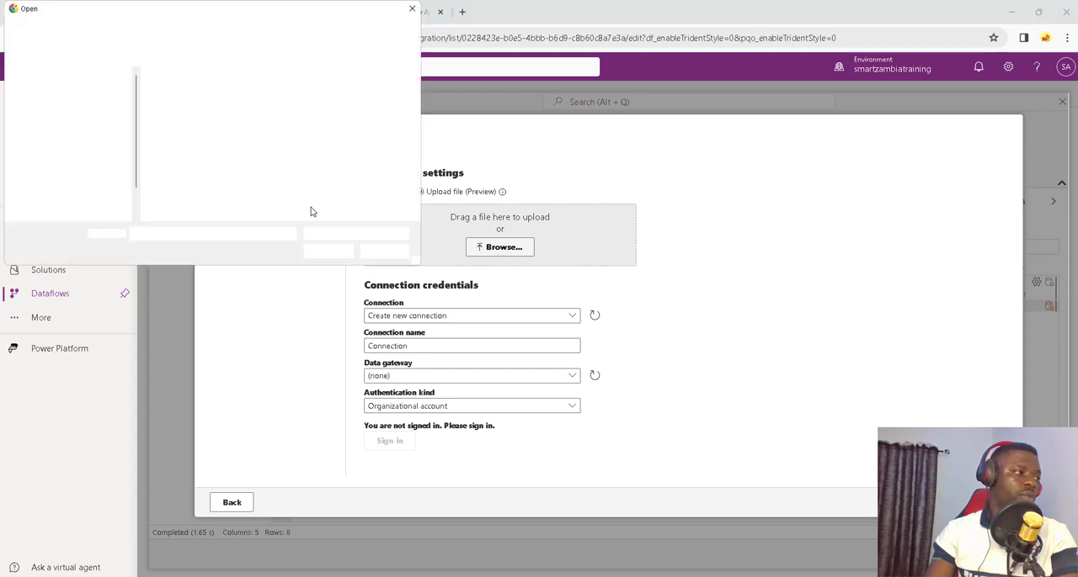
{"action": "left_click", "coordinate": [197, 108]}
{"action": "left_click", "coordinate": [332, 250]}
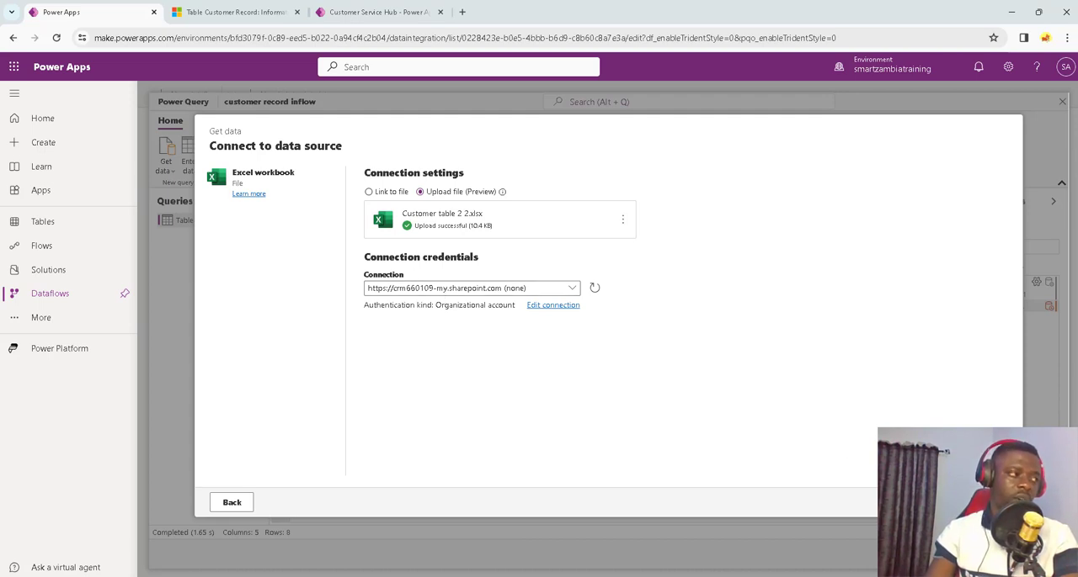
{"action": "left_click", "coordinate": [985, 503]}
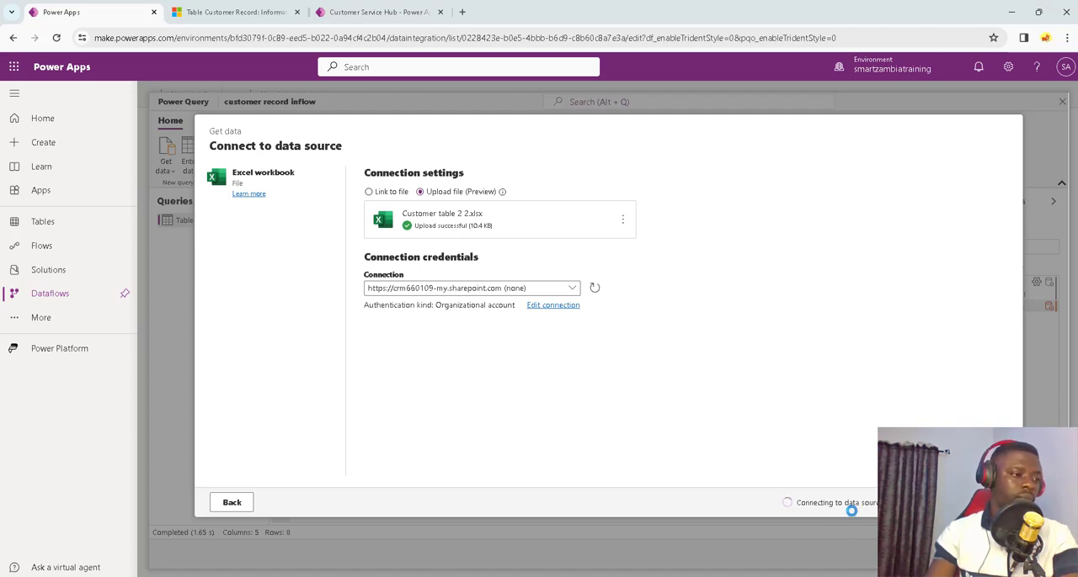
Step: Load Table1 from the uploaded workbook as a second query and compare its rows with the existing Table1 query
{"action": "left_click", "coordinate": [249, 227]}
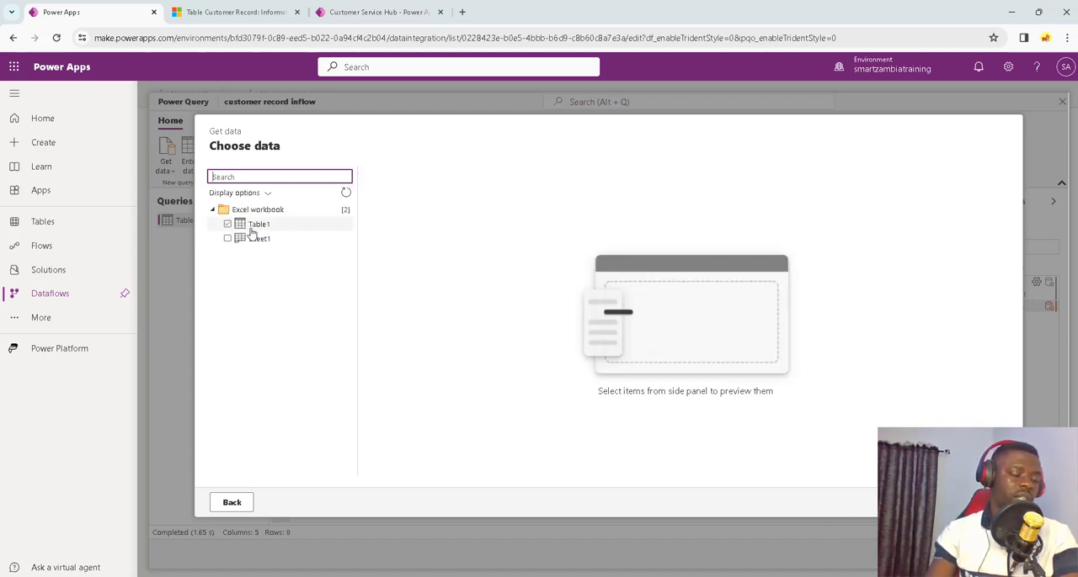
{"action": "left_click", "coordinate": [246, 225]}
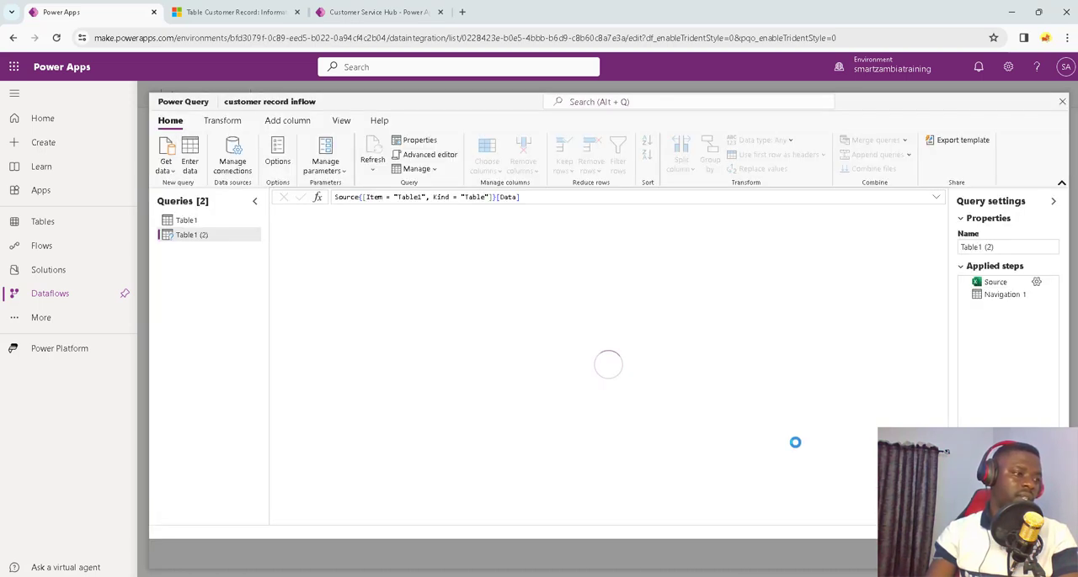
{"action": "left_click", "coordinate": [186, 224]}
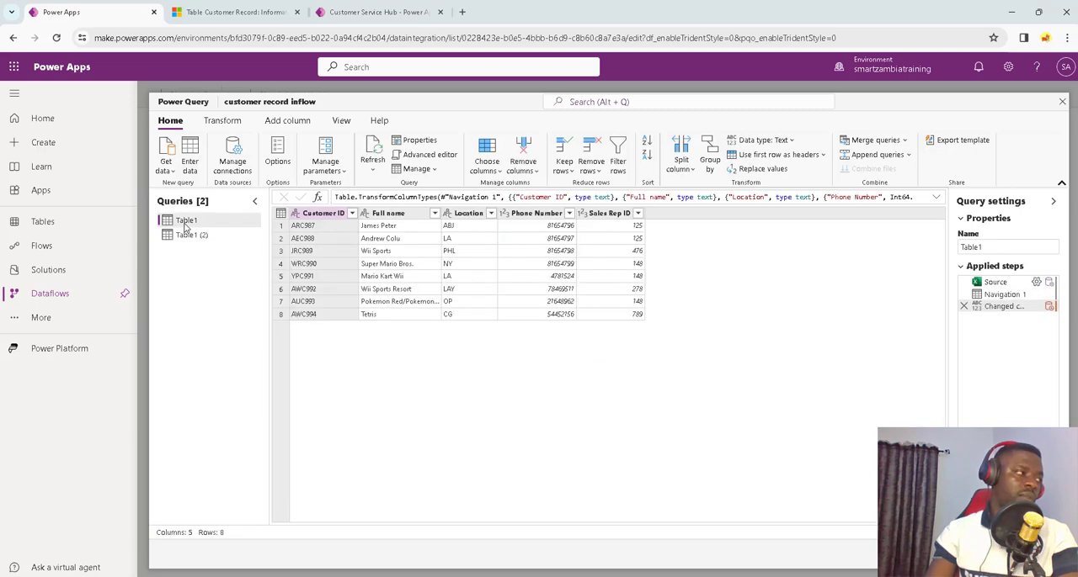
{"action": "left_click", "coordinate": [186, 238]}
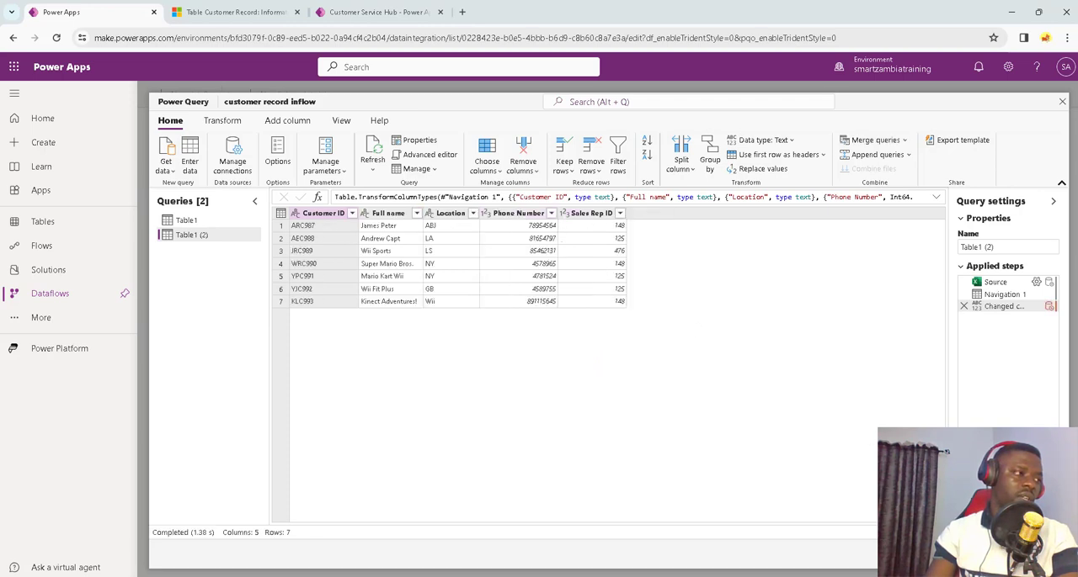
Step: Proceed to table mapping, reset the load settings of the original Table1 query and set it to Do not load
{"action": "left_click", "coordinate": [1029, 554]}
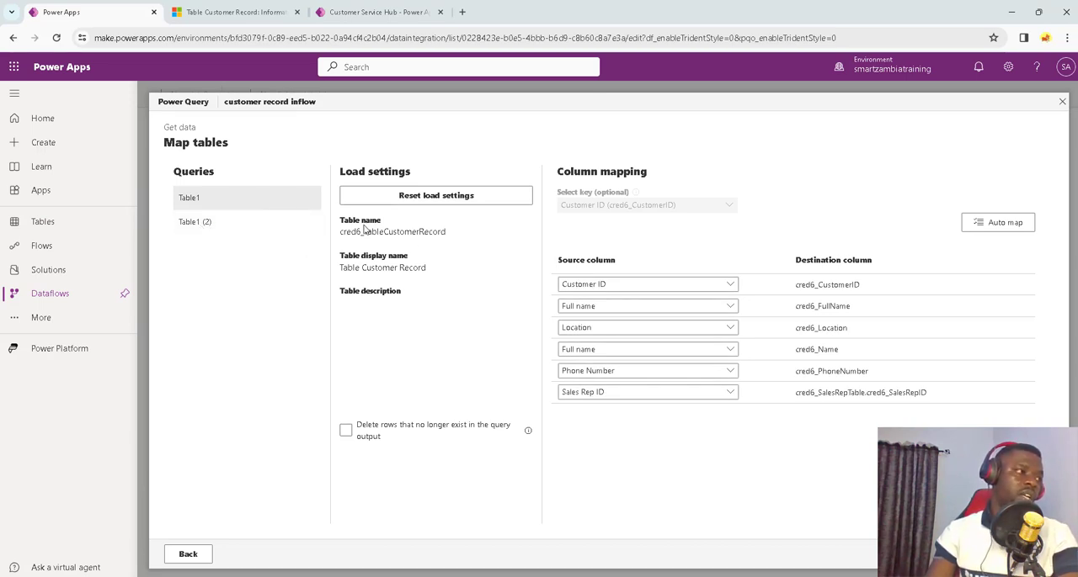
{"action": "left_click", "coordinate": [414, 201]}
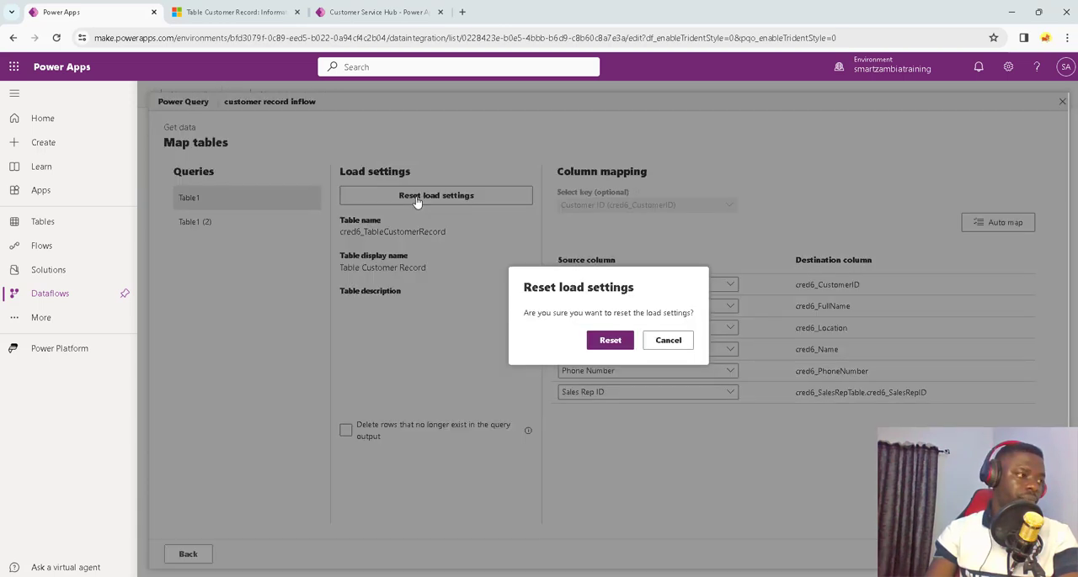
{"action": "left_click", "coordinate": [609, 340]}
{"action": "left_click", "coordinate": [361, 235]}
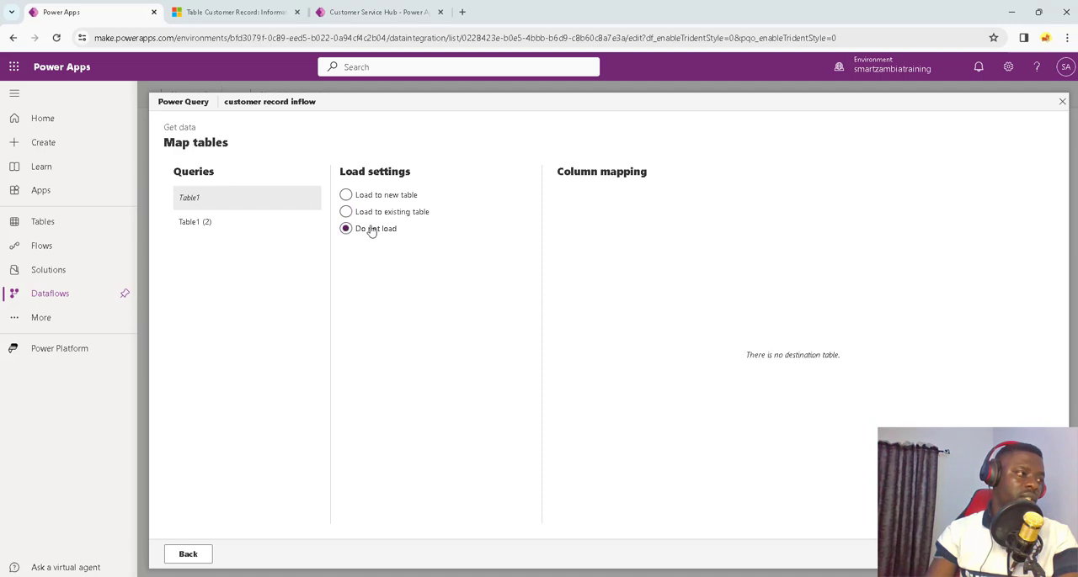
Step: Set the Table1 (2) query to load to the existing table cred6_TableCustomerRecord
{"action": "left_click", "coordinate": [202, 230]}
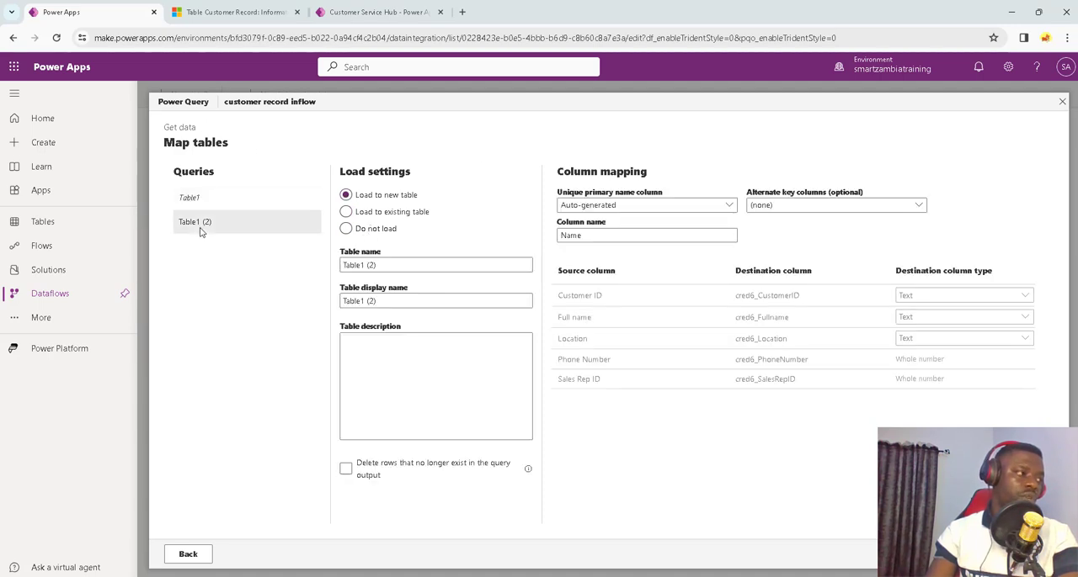
{"action": "left_click", "coordinate": [383, 213]}
{"action": "left_click", "coordinate": [383, 266]}
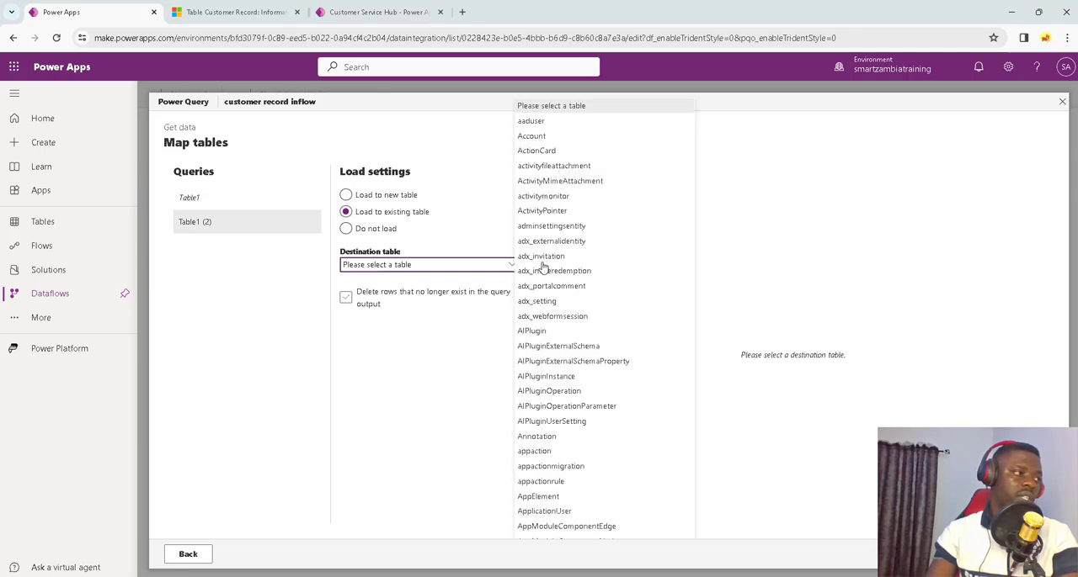
{"action": "scroll", "coordinate": [558, 307], "scroll_direction": "down", "scroll_amount": 15}
{"action": "scroll", "coordinate": [558, 310], "scroll_direction": "down", "scroll_amount": 15}
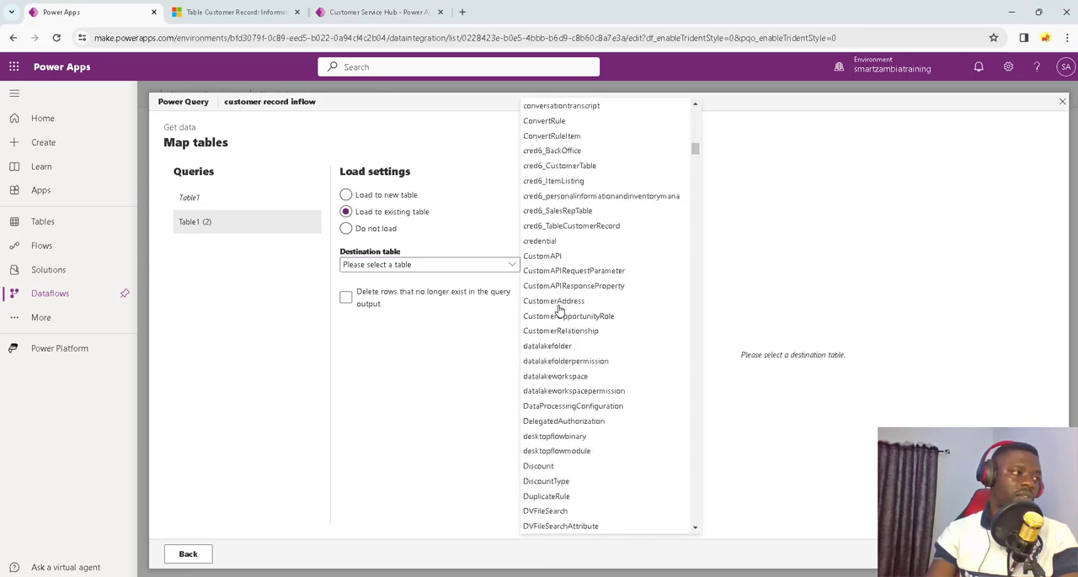
{"action": "scroll", "coordinate": [559, 310], "scroll_direction": "up", "scroll_amount": 5}
{"action": "scroll", "coordinate": [559, 310], "scroll_direction": "up", "scroll_amount": 4}
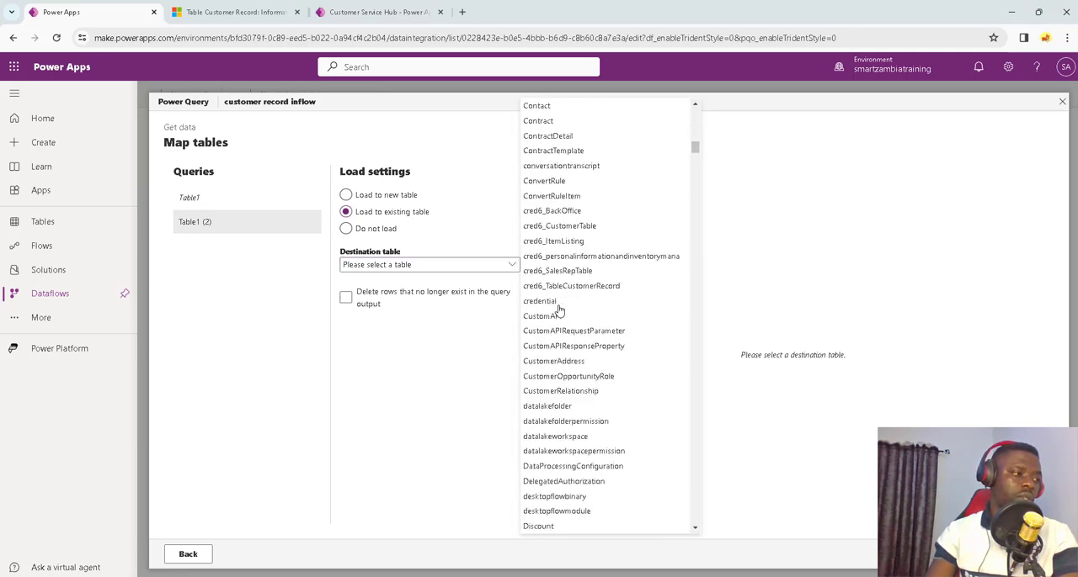
{"action": "left_click", "coordinate": [568, 287]}
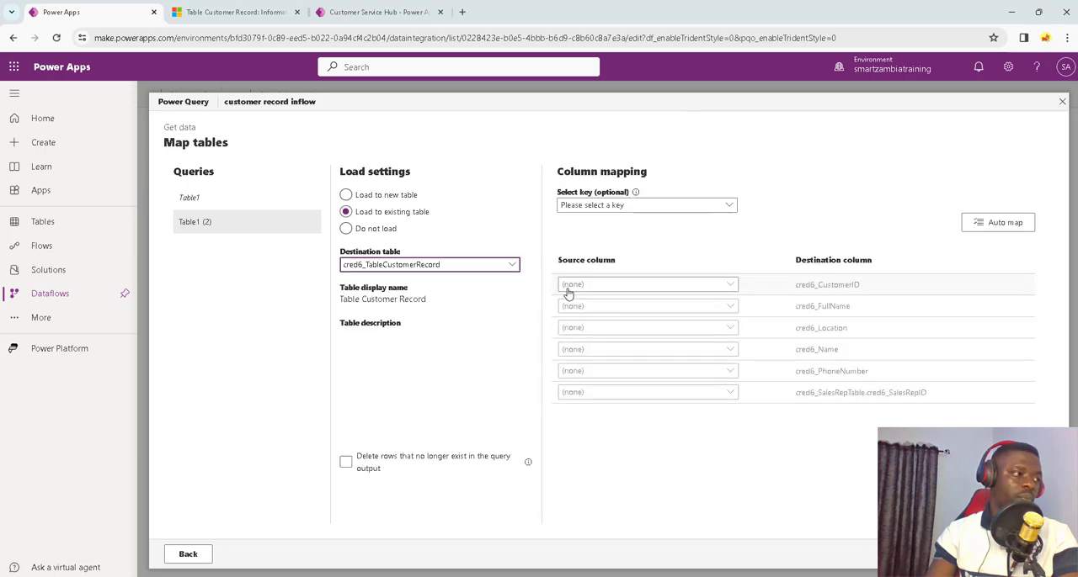
Step: Select Customer ID (cred6_CustomerID) as the key and map the Customer ID, Full name and Location source columns to their matching destination columns
{"action": "left_click", "coordinate": [648, 205]}
{"action": "left_click", "coordinate": [647, 224]}
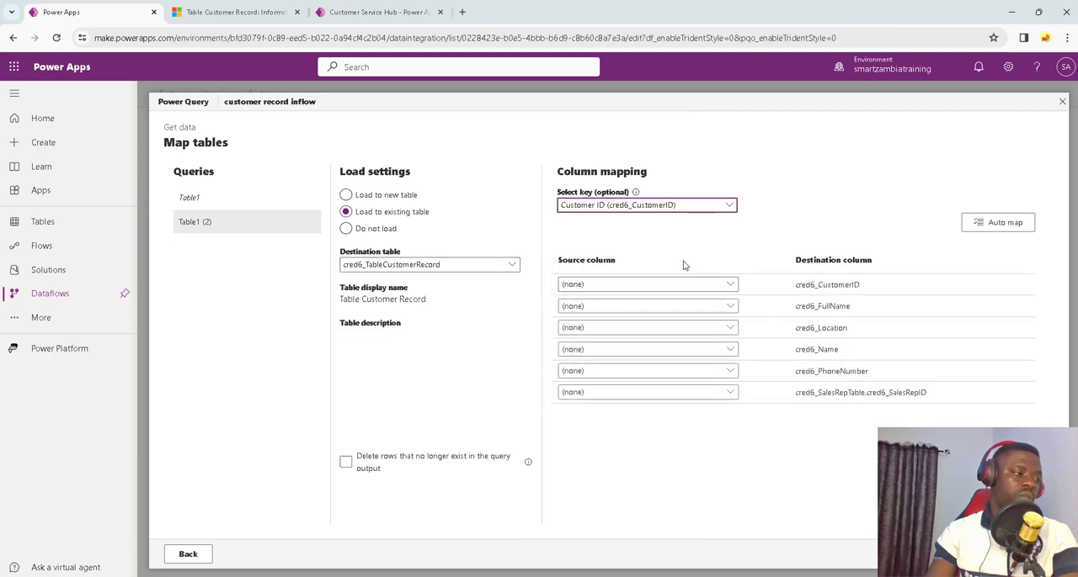
{"action": "left_click", "coordinate": [710, 285]}
{"action": "left_click", "coordinate": [668, 315]}
{"action": "left_click", "coordinate": [690, 307]}
{"action": "left_click", "coordinate": [643, 354]}
{"action": "left_click", "coordinate": [661, 328]}
{"action": "left_click", "coordinate": [612, 390]}
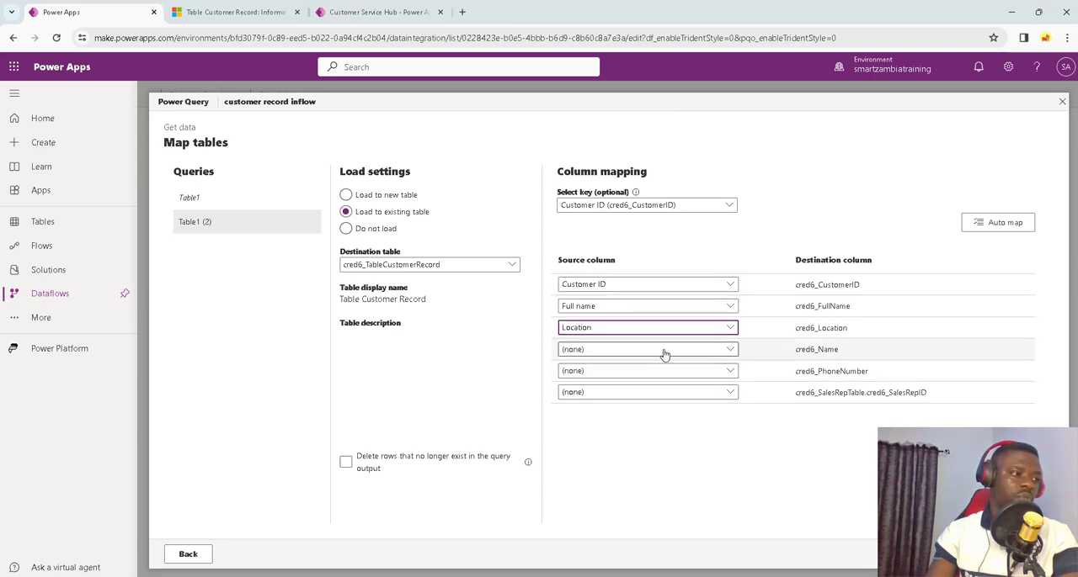
Step: Map Full name to cred6_Name, Phone Number to cred6_PhoneNumber and Sales Rep ID to the cred6_SalesRepTable lookup column
{"action": "left_click", "coordinate": [661, 352]}
{"action": "left_click", "coordinate": [613, 396]}
{"action": "left_click", "coordinate": [645, 373]}
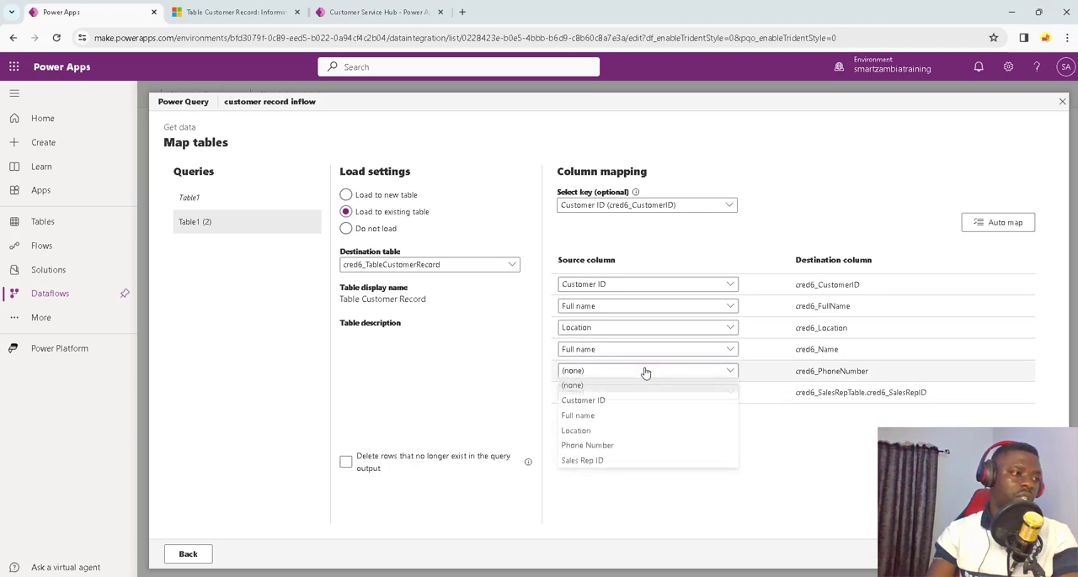
{"action": "left_click", "coordinate": [647, 445]}
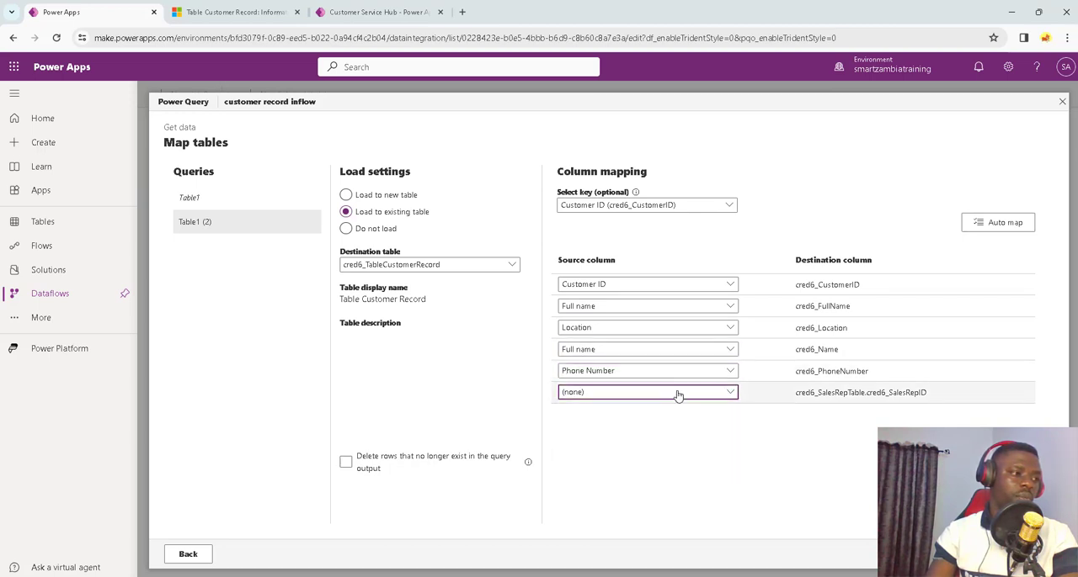
{"action": "left_click", "coordinate": [677, 393]}
{"action": "left_click", "coordinate": [617, 486]}
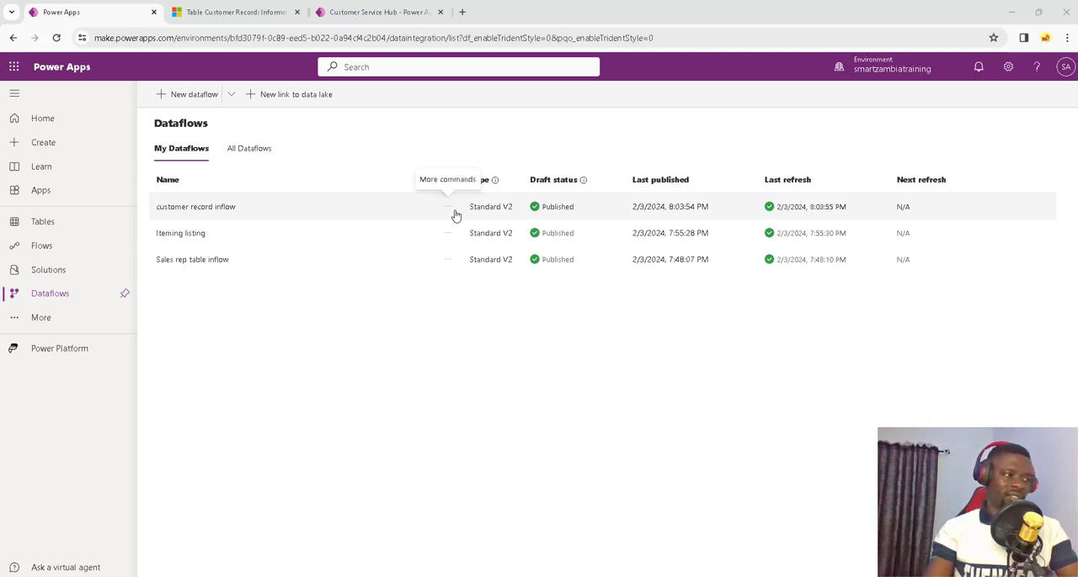
Step: Switch to the open customer record in Customer Service Hub, refresh it and check the surname in the Full Name field
{"action": "left_click", "coordinate": [239, 12]}
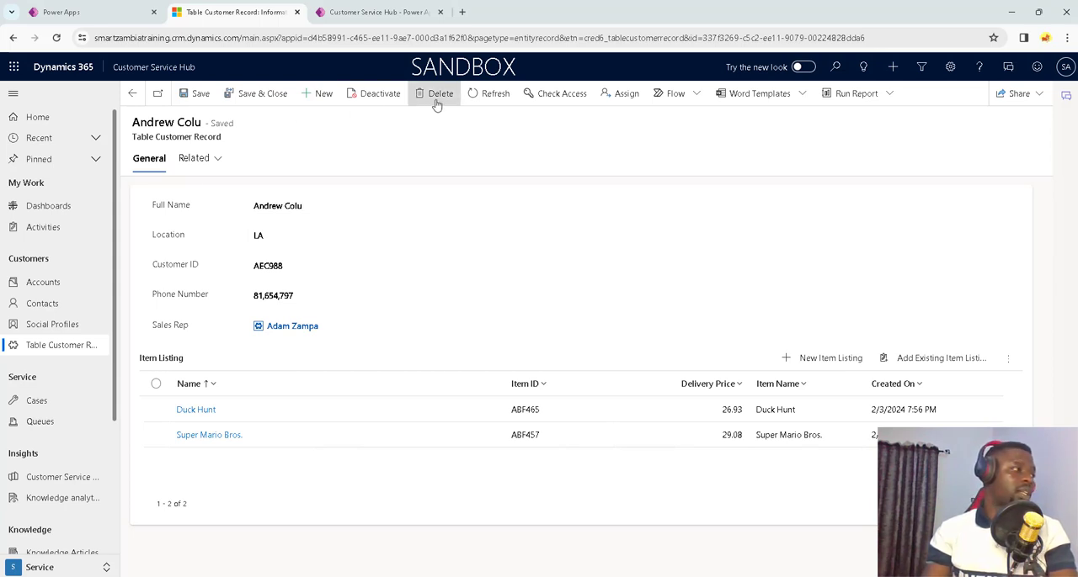
{"action": "left_click", "coordinate": [485, 95]}
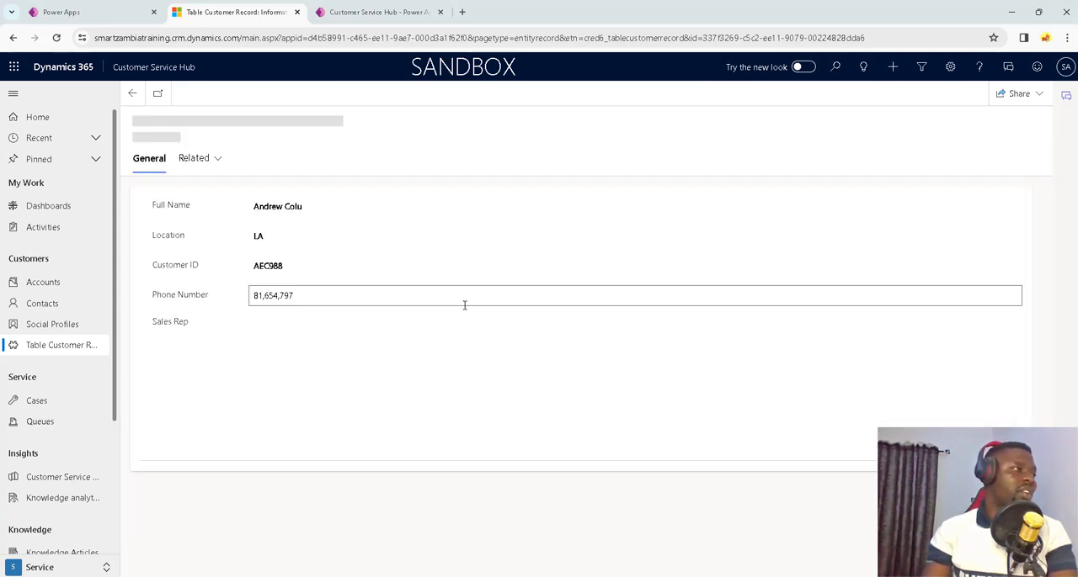
{"action": "left_click_drag", "start_coordinate": [308, 207], "coordinate": [283, 206]}
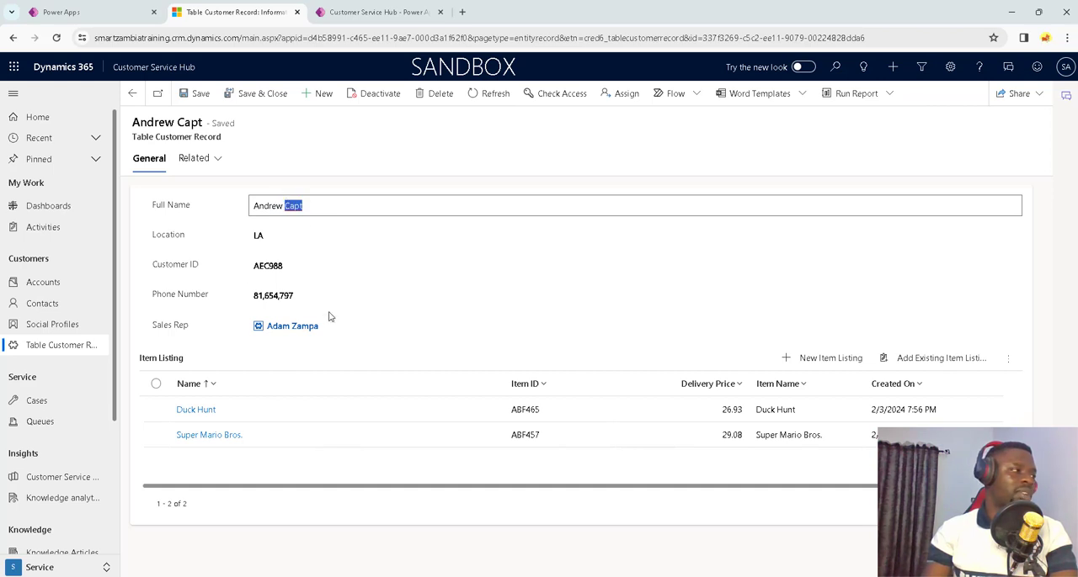
Step: Go back from the customer record and open the Table Customer Records list
{"action": "left_click", "coordinate": [132, 93]}
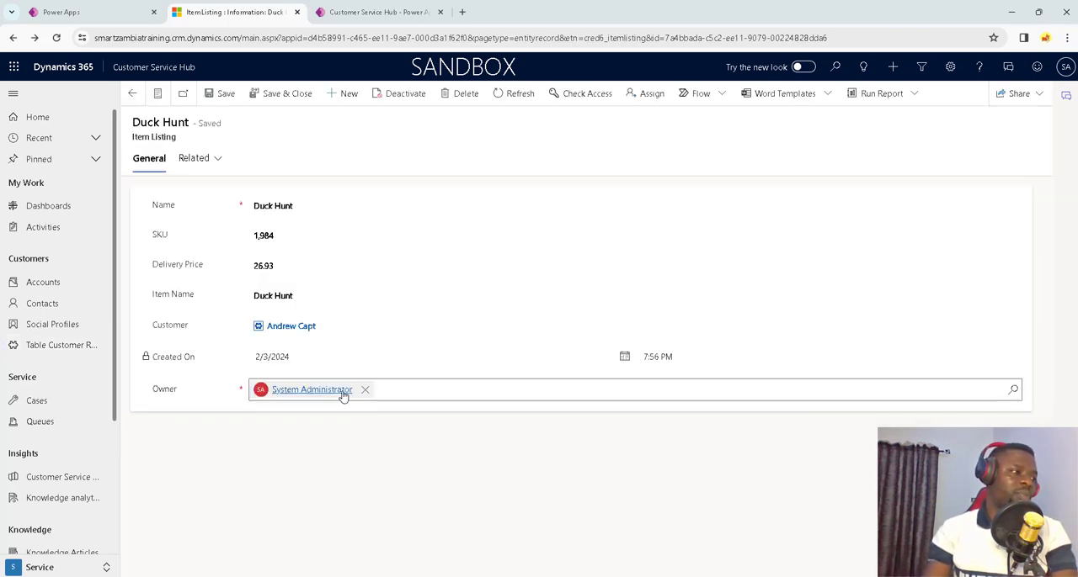
{"action": "left_click", "coordinate": [71, 345]}
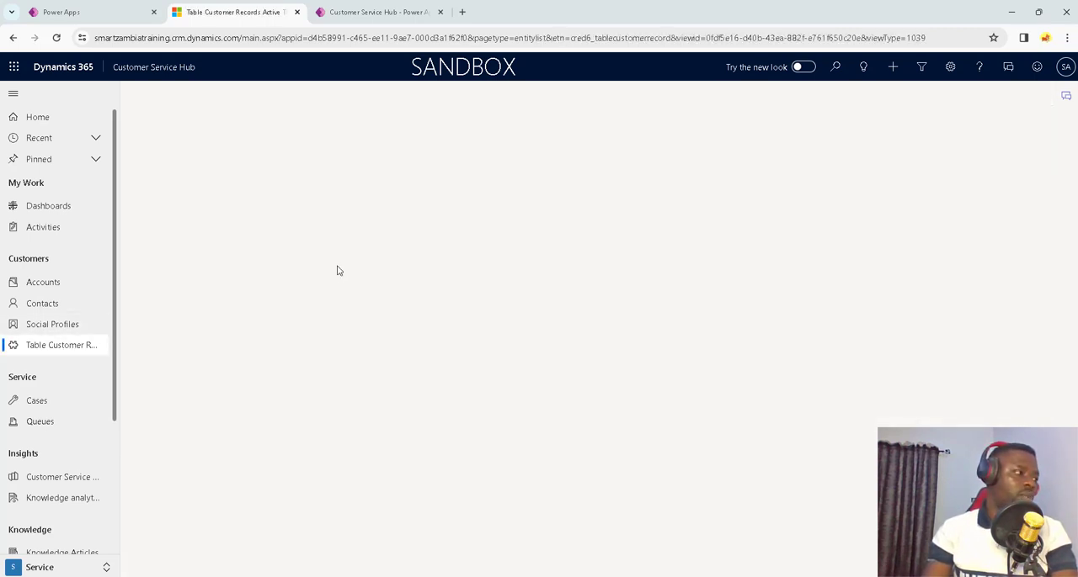